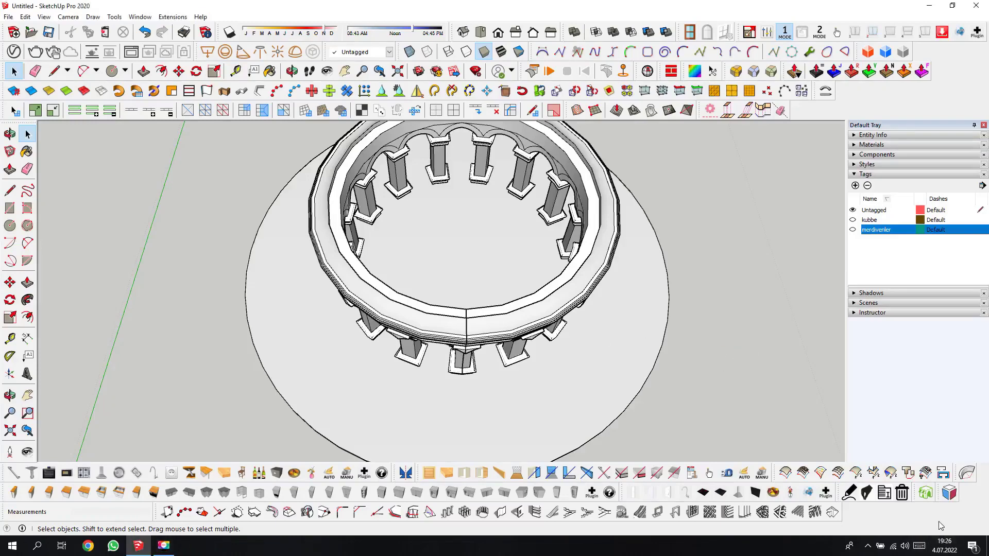
- Orbit to look down into the colonnade ring and draw a circle at its centre
left_click(293, 71)
left_click_drag(396, 254, 470, 245)
scroll(470, 246, "up", 3)
right_click(460, 248)
left_click(469, 250)
key("c")
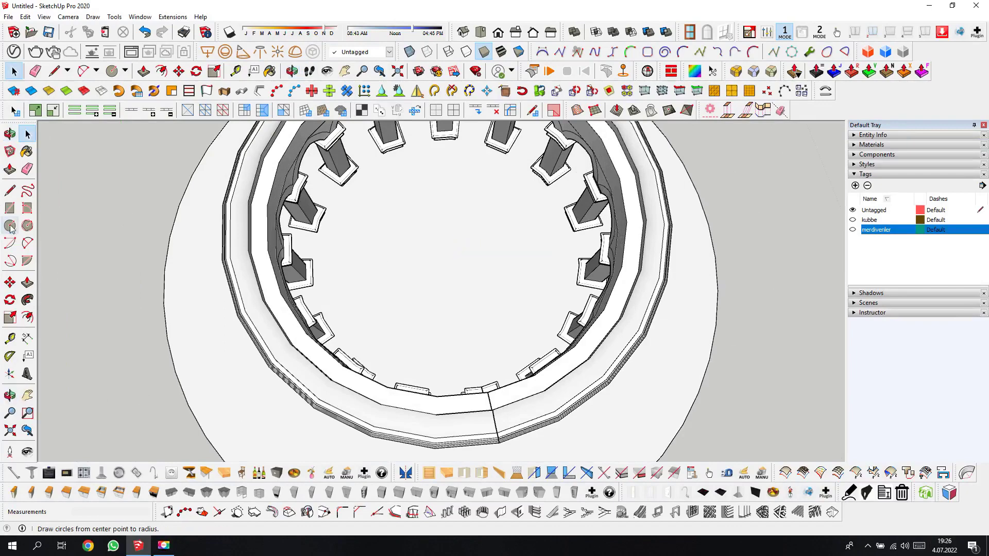
left_click(443, 253)
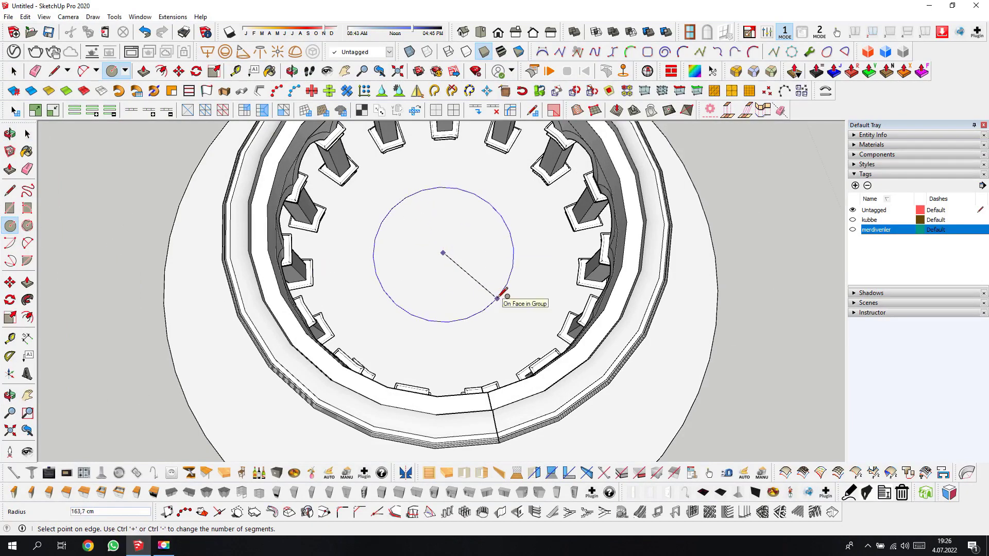
left_click(510, 297)
- Offset the circle's edge inward to create an inner concentric circle
left_click(27, 300)
left_click(27, 317)
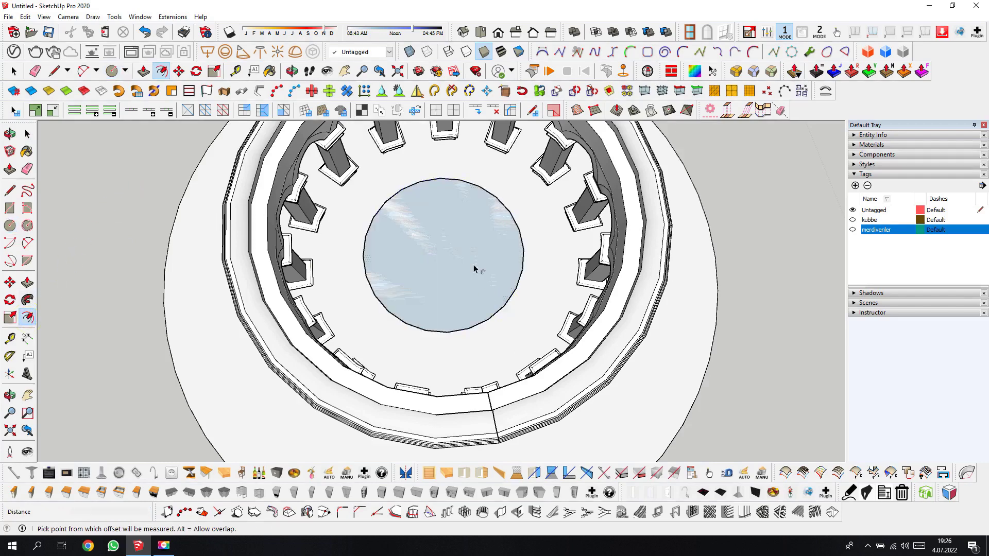
left_click(472, 323)
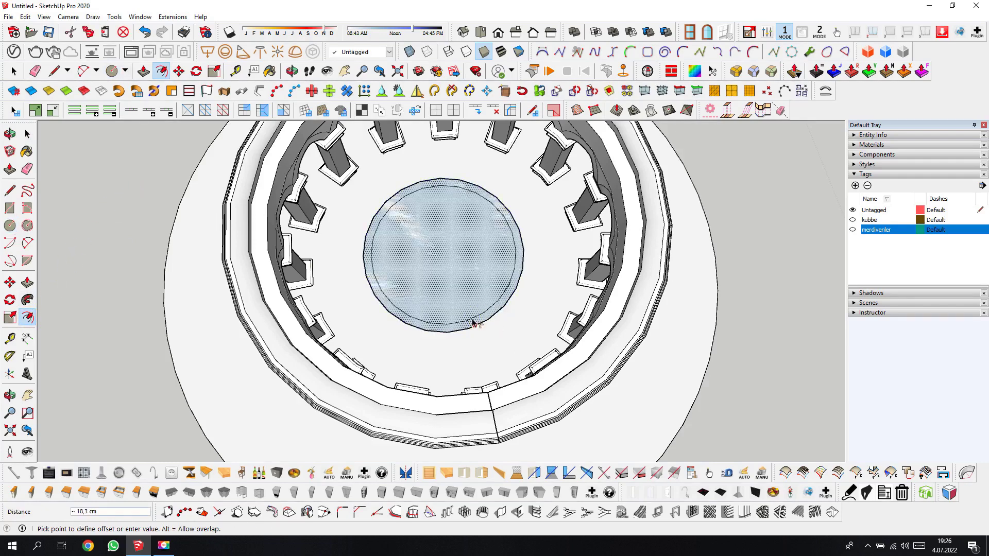
left_click(472, 323)
- Push/Pull the circular face upward into a cylinder and view it from the side
left_click(27, 283)
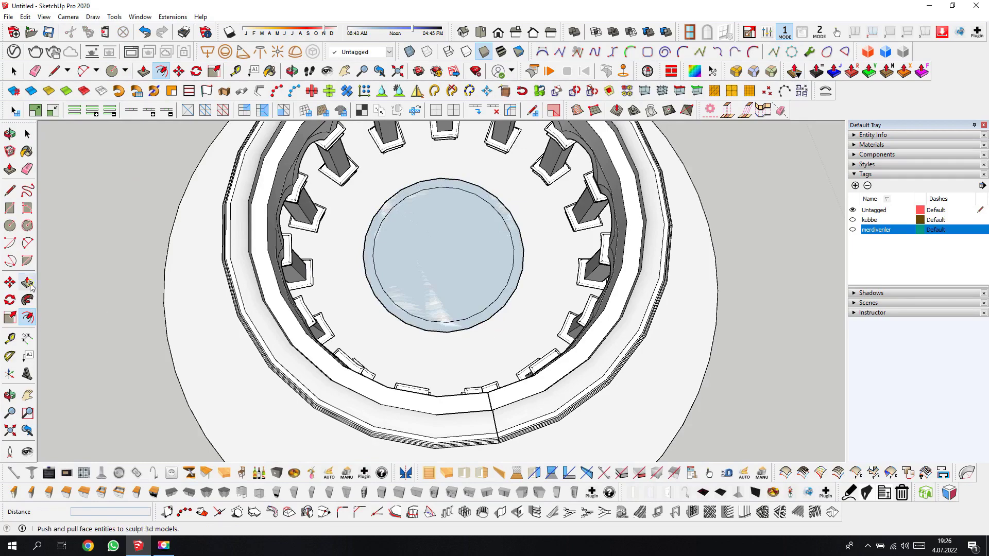
left_click(514, 290)
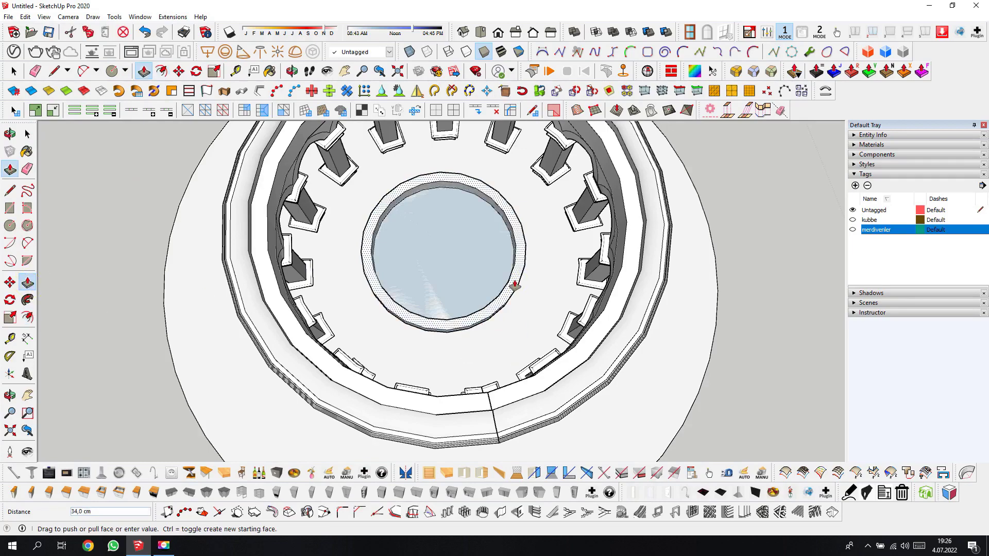
left_click(291, 72)
mouse_move(408, 309)
left_mouse_down()
mouse_move(442, 231)
mouse_move(481, 342)
mouse_move(437, 309)
mouse_move(530, 404)
left_mouse_up()
scroll(530, 404, "up", 2)
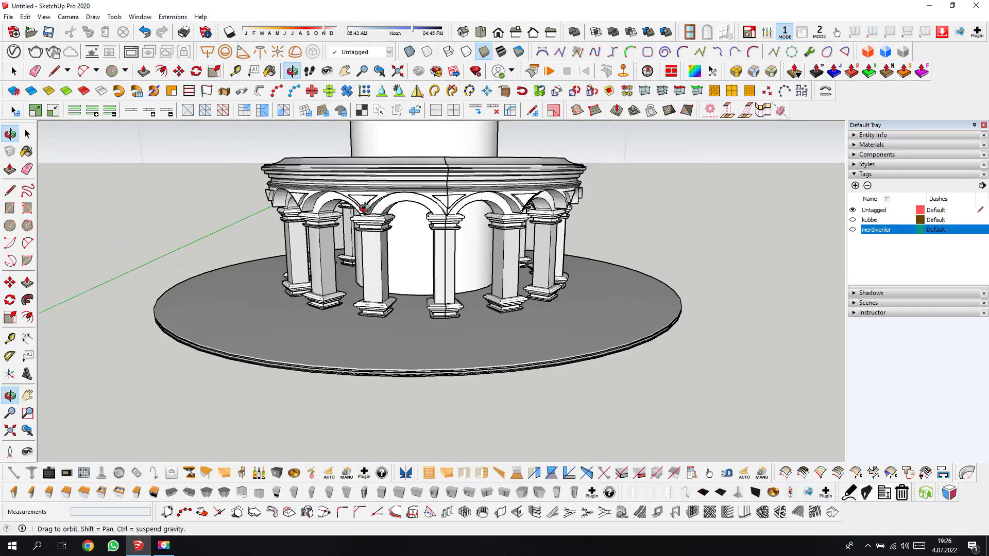
scroll(530, 404, "up", 3)
scroll(530, 404, "up", 3)
- Erase the cylinder's top face to leave an open basin with a raised rim
right_click(465, 286)
left_click(473, 292)
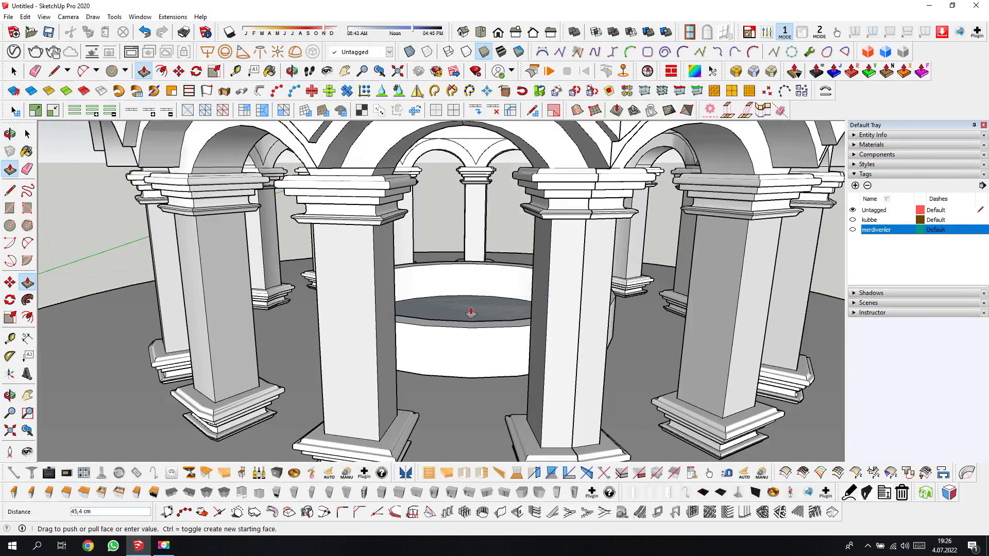
scroll(473, 303, "up", 2)
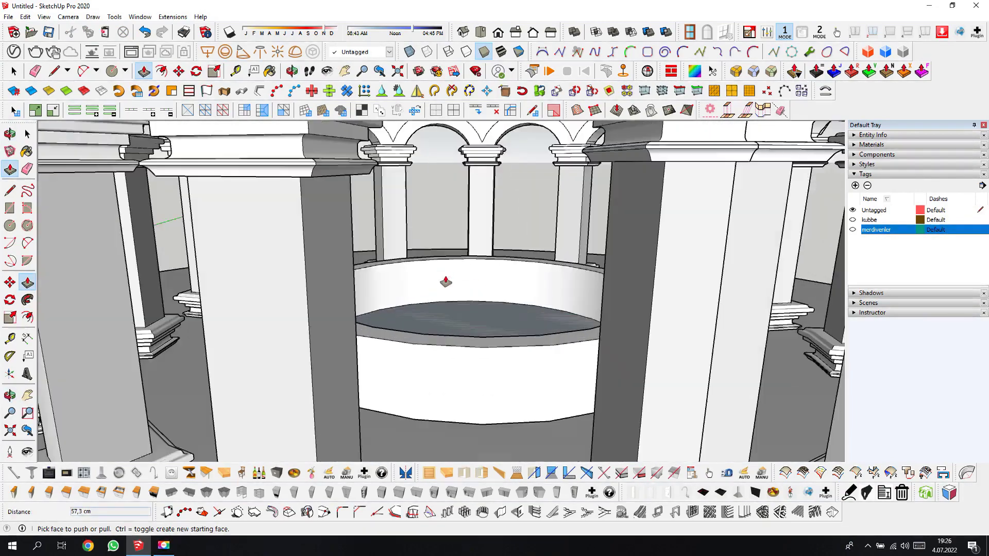
scroll(470, 325, "up", 2)
right_click(473, 320)
left_click(495, 337)
scroll(456, 399, "down", 2)
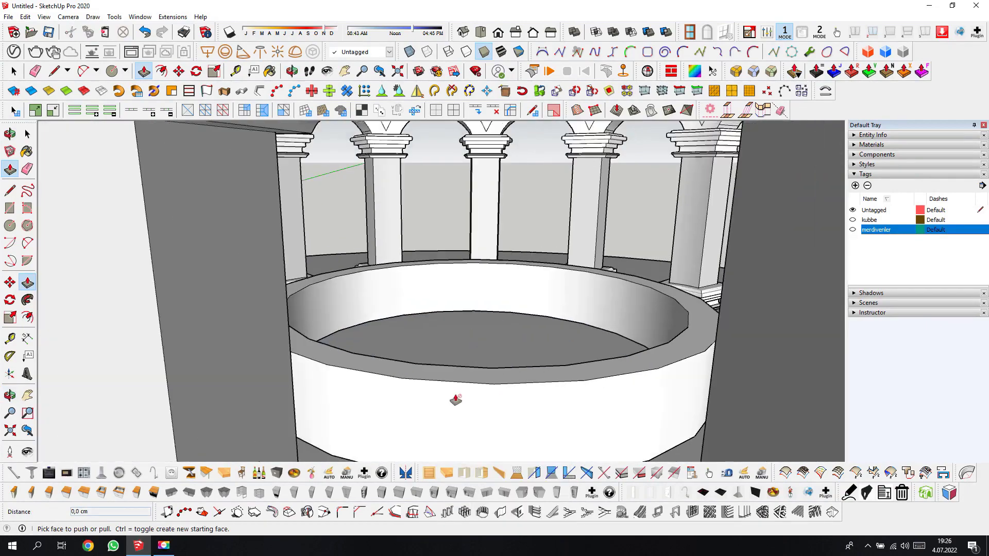
key("space")
scroll(339, 209, "down", 3)
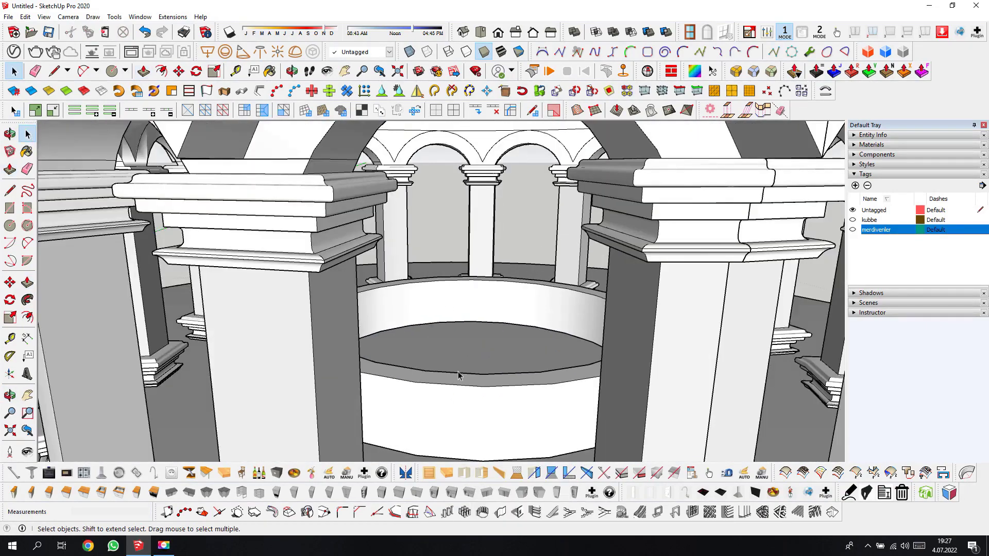
- Make the basin ring a group and select its rim band and top faces inside it
triple_click(470, 407)
right_click(471, 407)
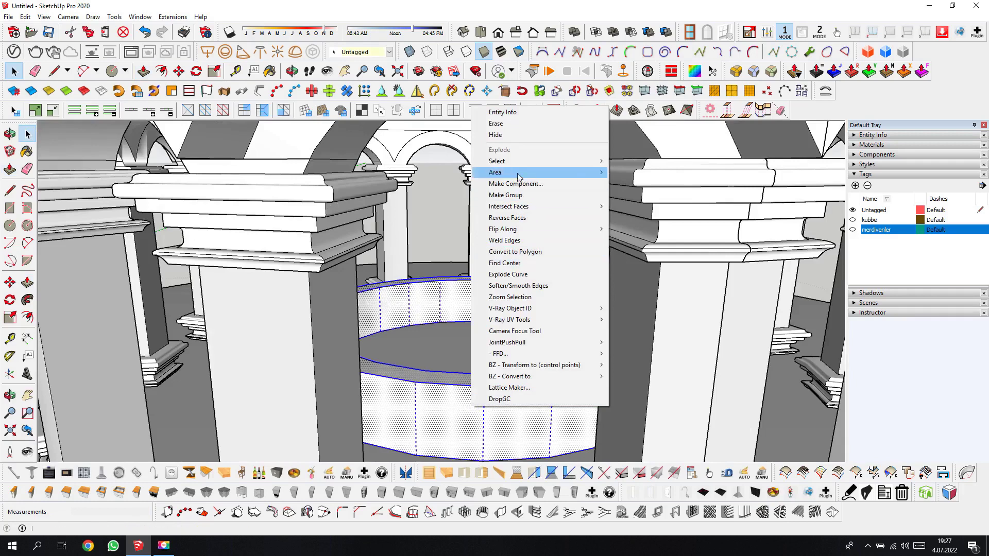
left_click(507, 195)
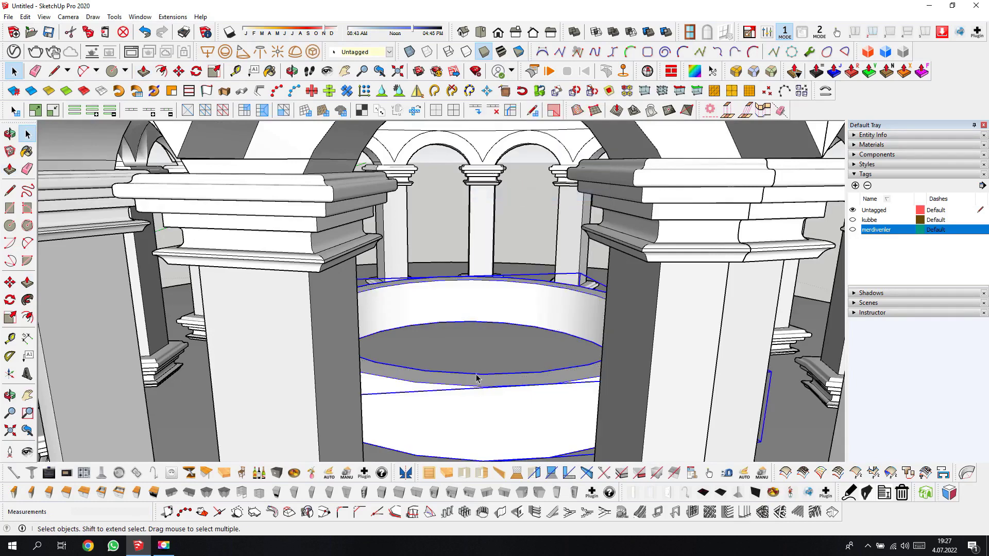
double_click(477, 396)
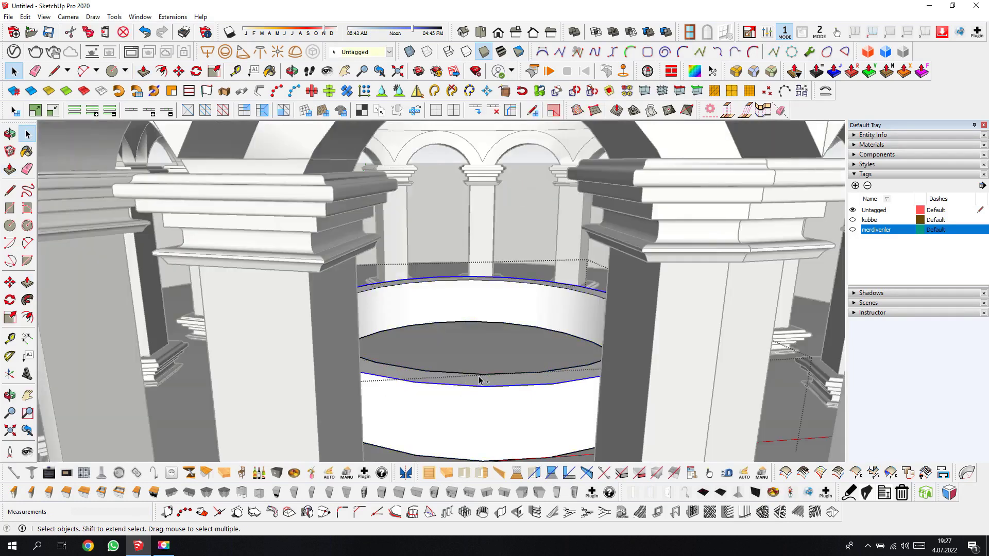
left_click(481, 378)
double_click(479, 381)
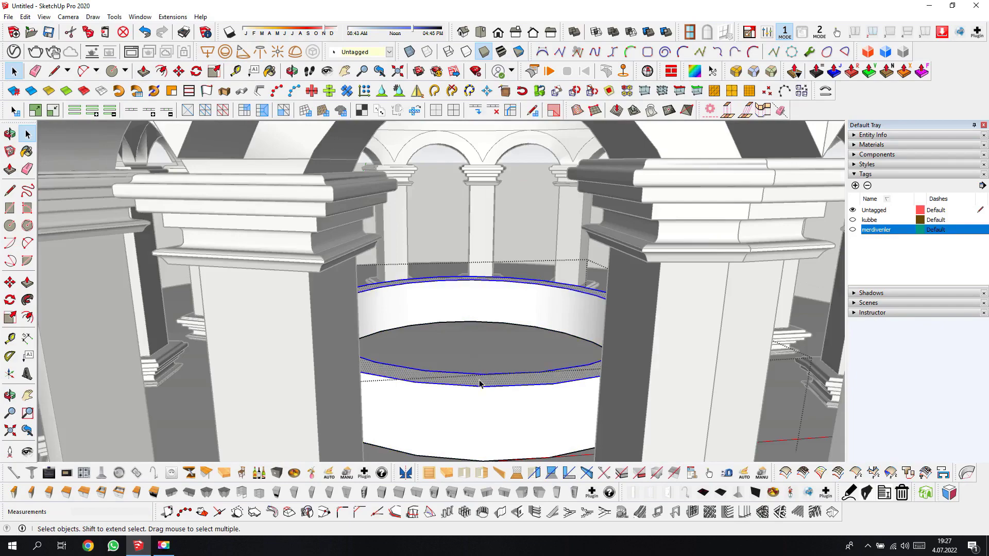
- Copy the selected rim and paste it onto the ground beside the pavilion
scroll(470, 391, "down", 5)
scroll(471, 335, "down", 3)
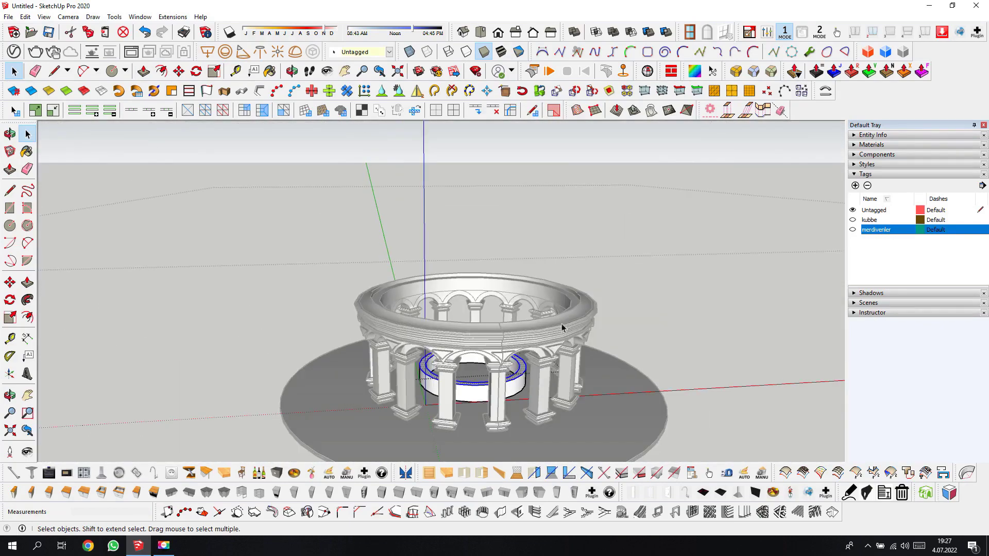
key("m")
key("ctrl+v")
scroll(664, 340, "down", 3)
scroll(670, 371, "down", 2)
scroll(706, 402, "up", 3)
scroll(752, 410, "up", 3)
left_click(752, 393)
scroll(574, 426, "down", 2)
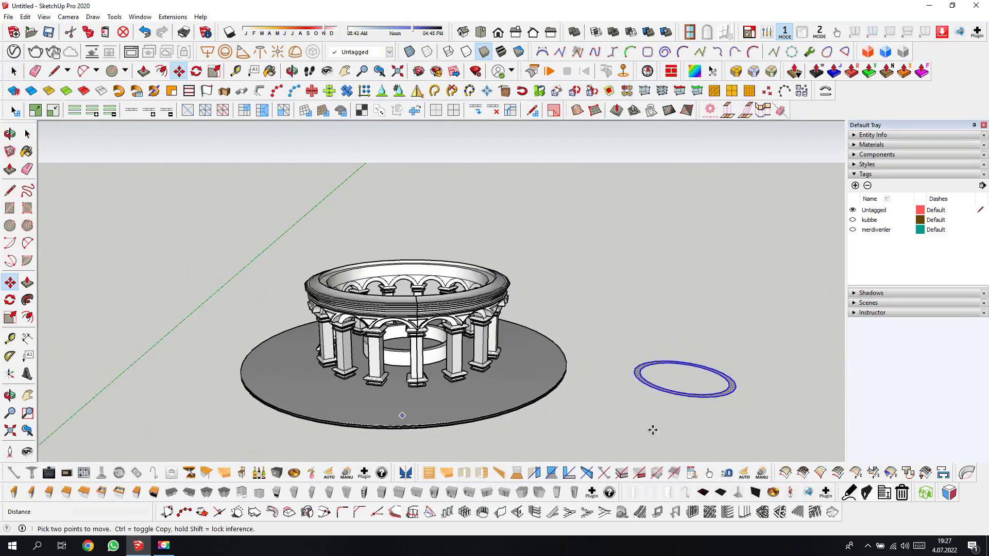
scroll(755, 407, "up", 2)
scroll(755, 407, "up", 2)
- Start the stepped profile outline with its first vertical edge and step edges
key("l")
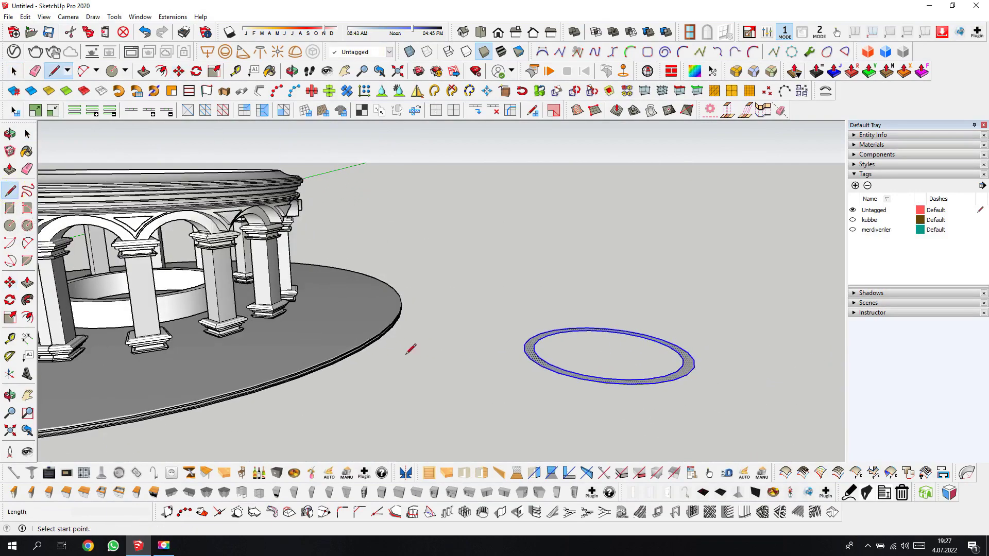
scroll(414, 340, "down", 3)
scroll(573, 341, "up", 3)
left_click(600, 350)
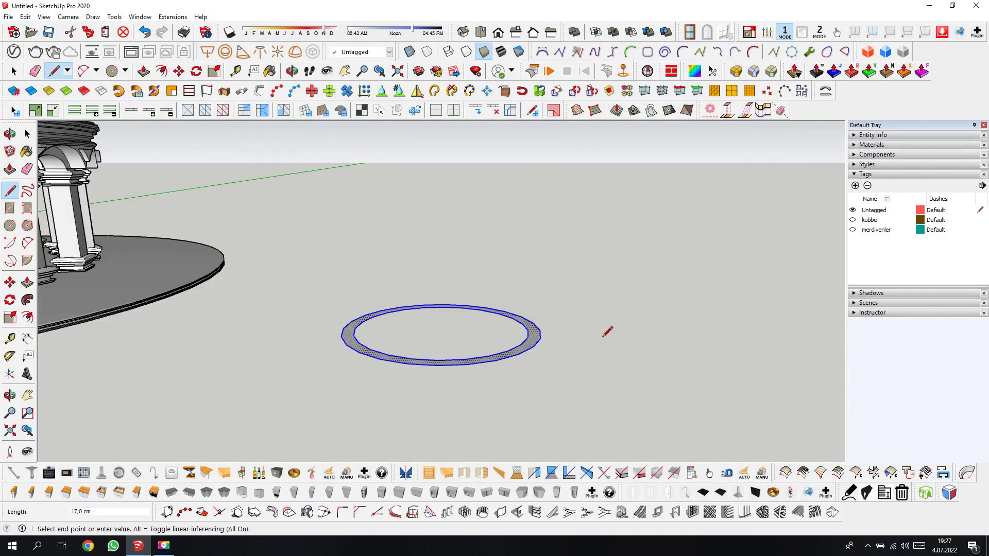
scroll(603, 332, "up", 2)
scroll(600, 337, "up", 2)
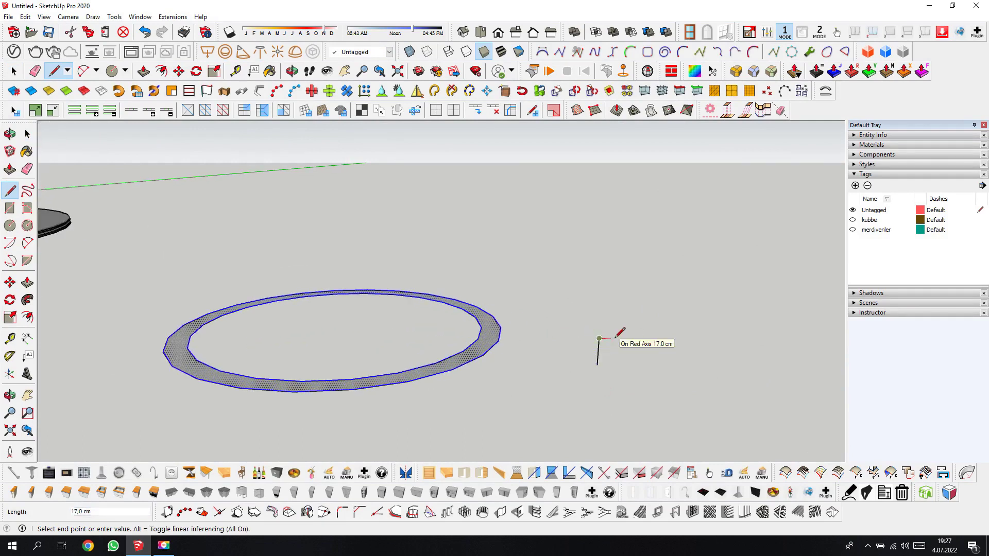
scroll(613, 338, "up", 1)
scroll(614, 338, "up", 2)
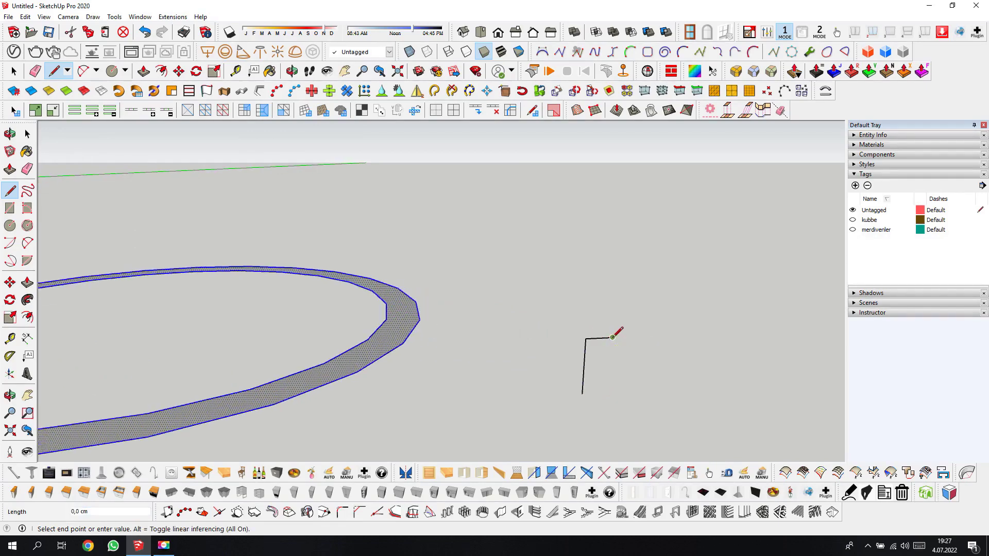
scroll(613, 338, "up", 1)
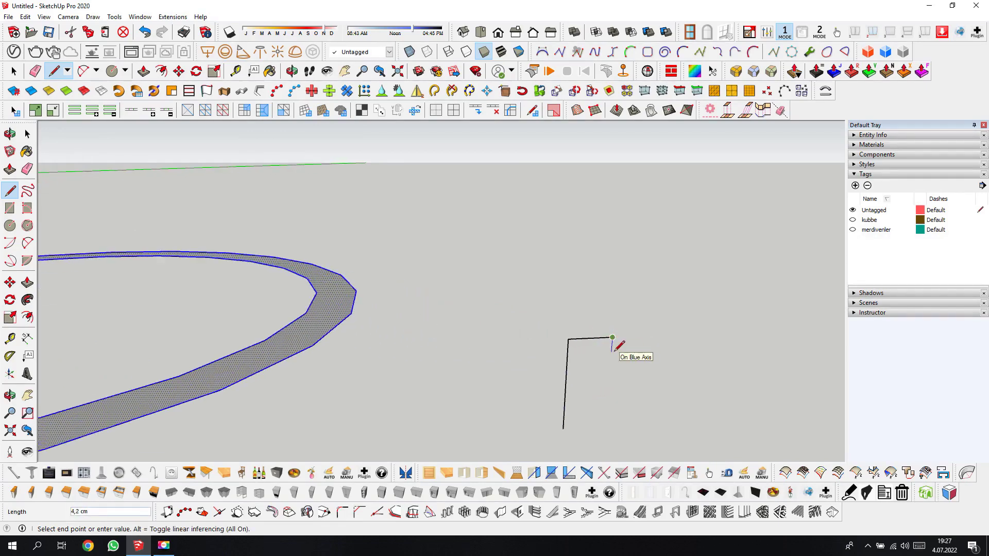
left_click(612, 351)
left_click(621, 363)
left_click(634, 363)
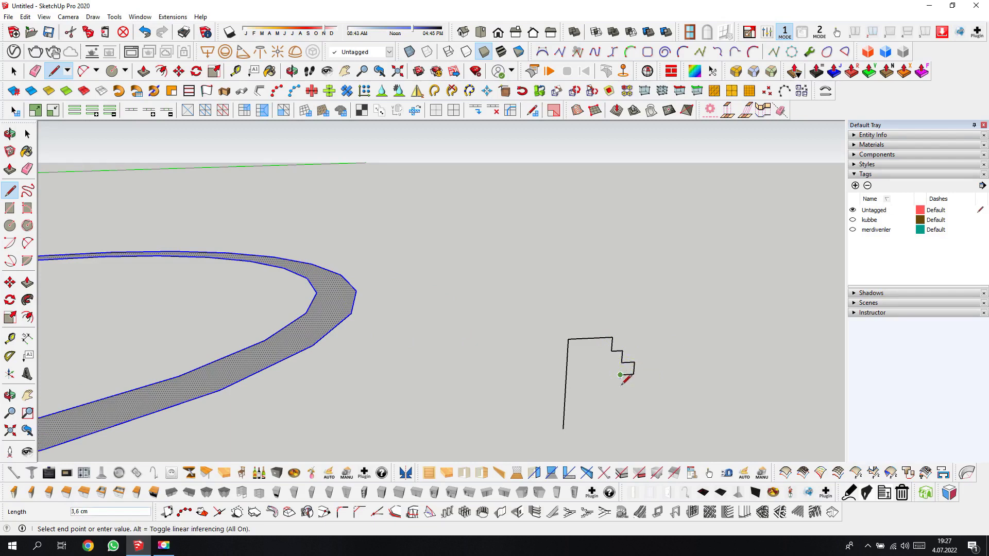
- Draw the notch edges and close the outline into a filled profile face
left_click(621, 375)
left_click(606, 390)
left_click(604, 408)
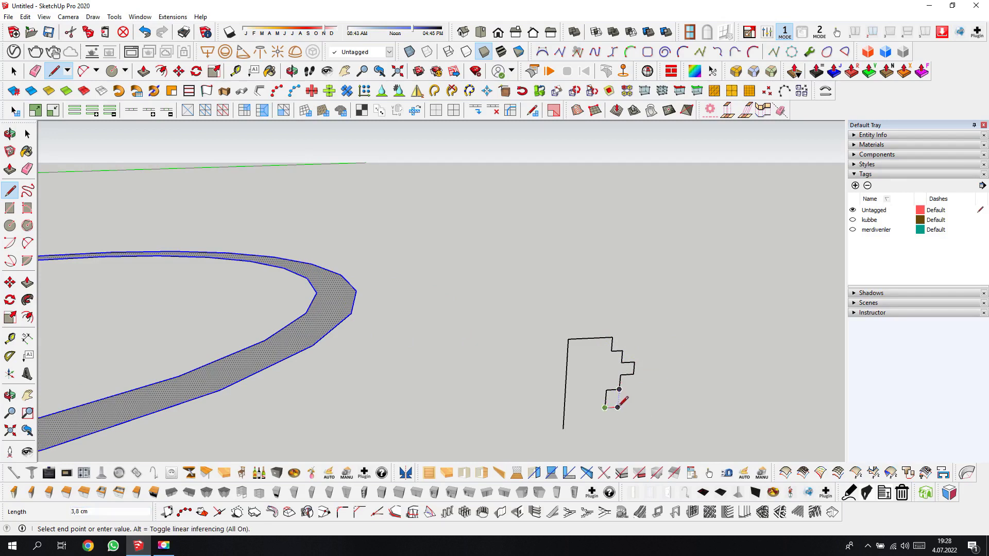
left_click(618, 407)
left_click(563, 428)
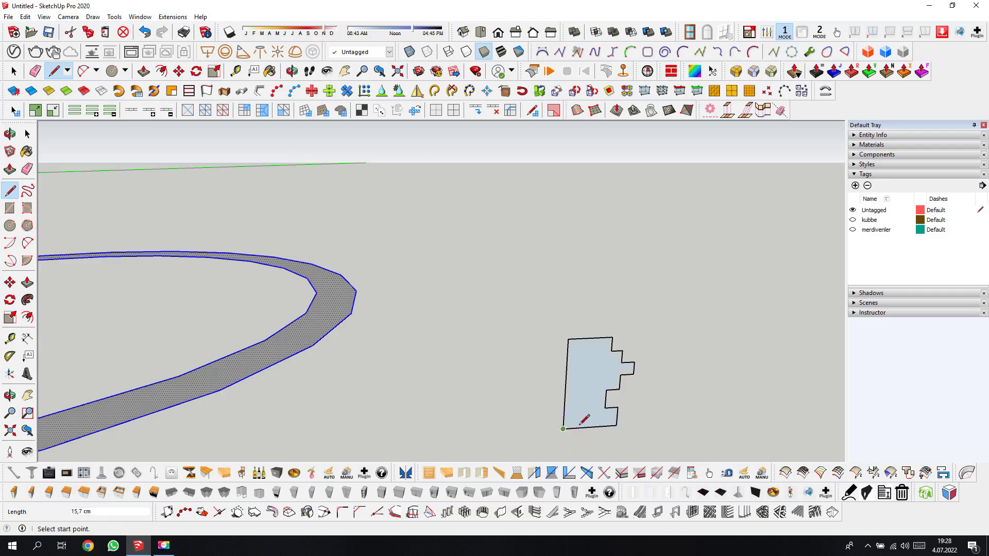
scroll(618, 421, "up", 3)
- Draw diagonal bevel lines across the bottom corner, notch corners and top right corner
left_click(614, 396)
left_click(589, 429)
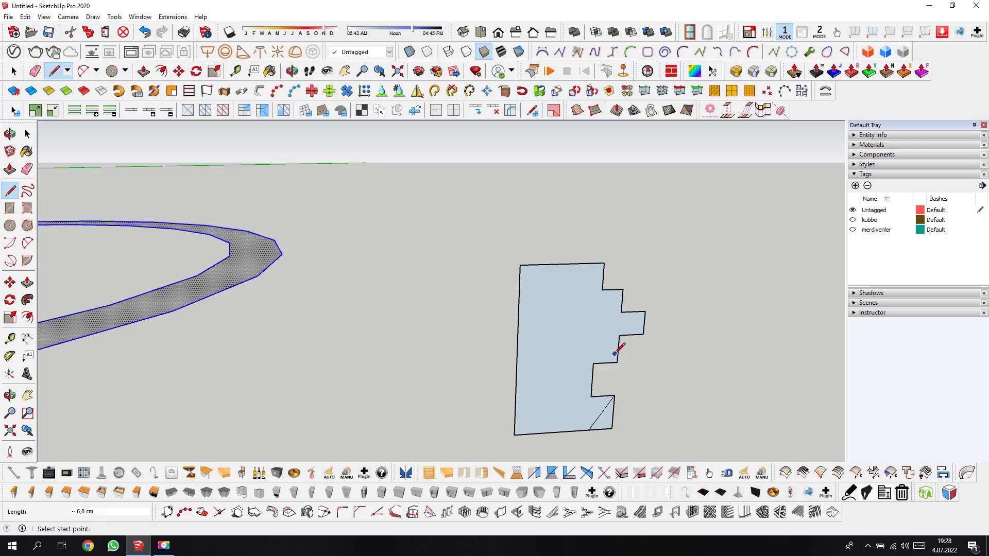
left_click(606, 363)
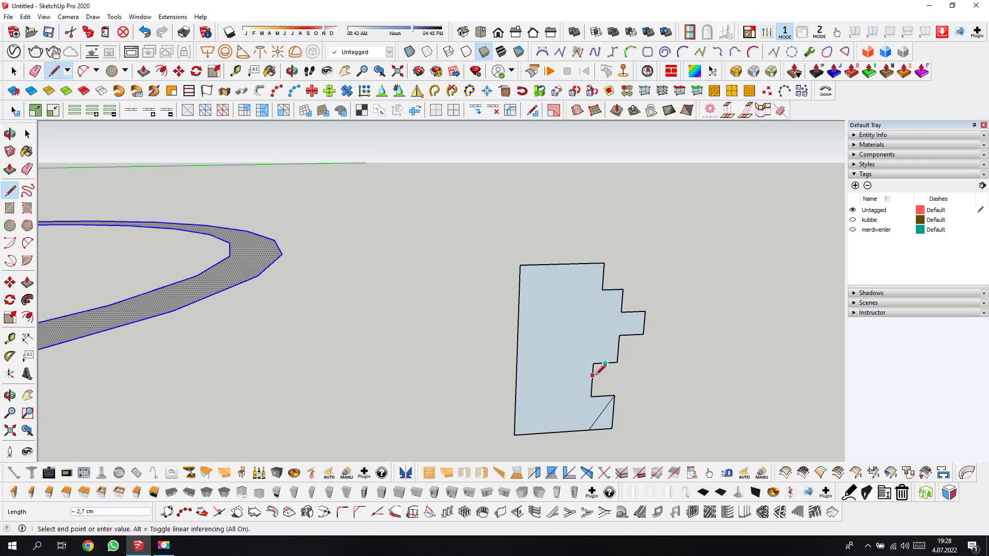
left_click(632, 334)
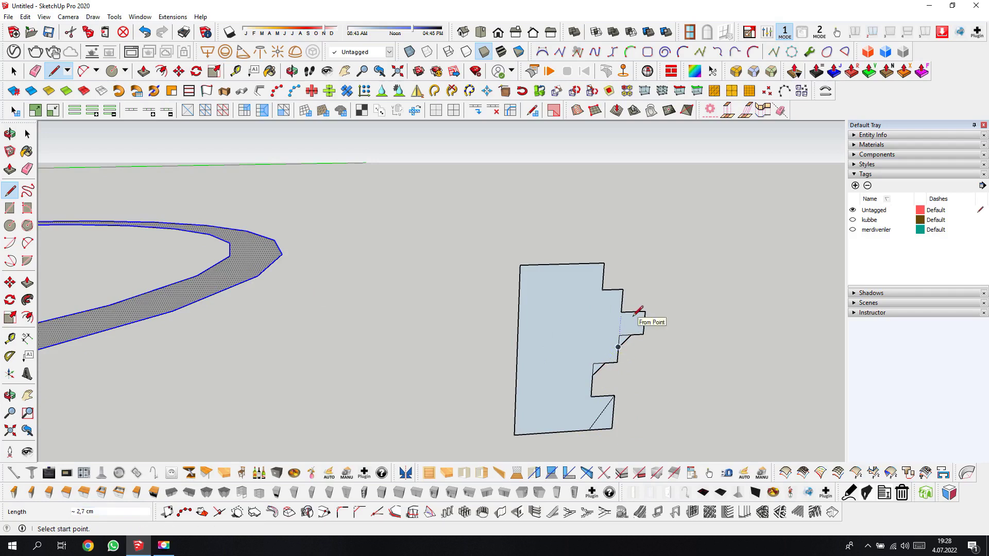
left_click(621, 300)
left_click(614, 289)
left_click(603, 276)
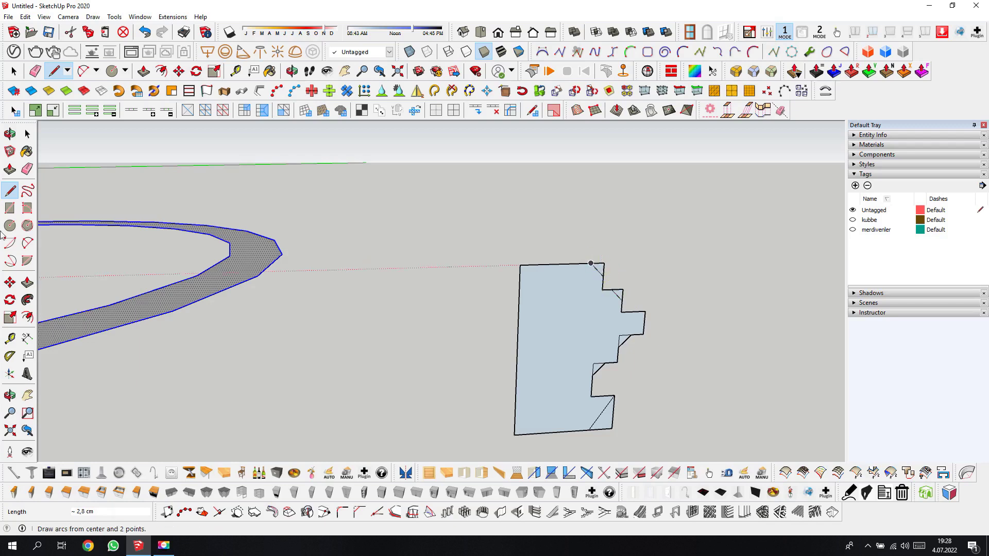
- Erase the stray notch edges and the leftover bottom triangle, leaving the diagonal bevels
left_click(28, 170)
scroll(600, 304, "up", 3)
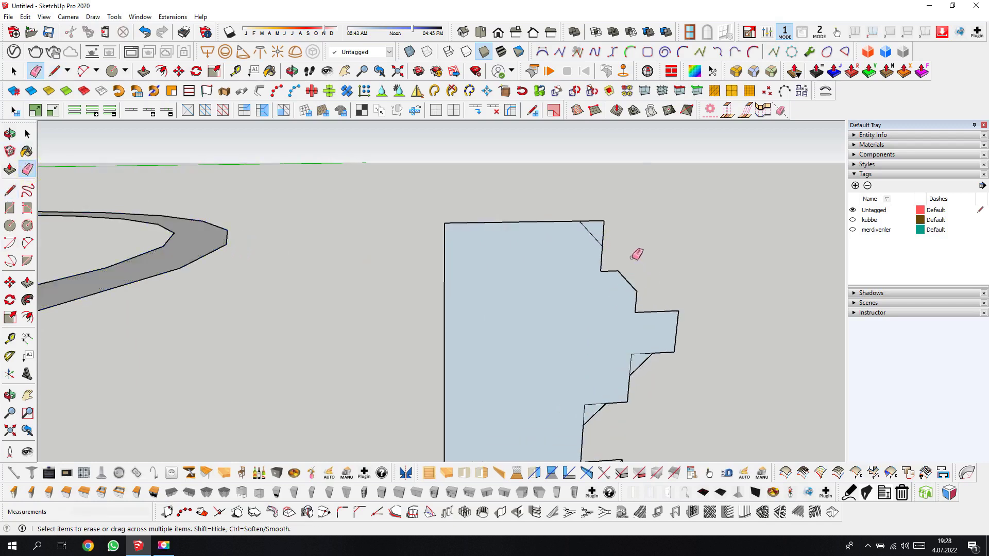
left_click(602, 217)
scroll(601, 216, "down", 3)
scroll(586, 216, "up", 3)
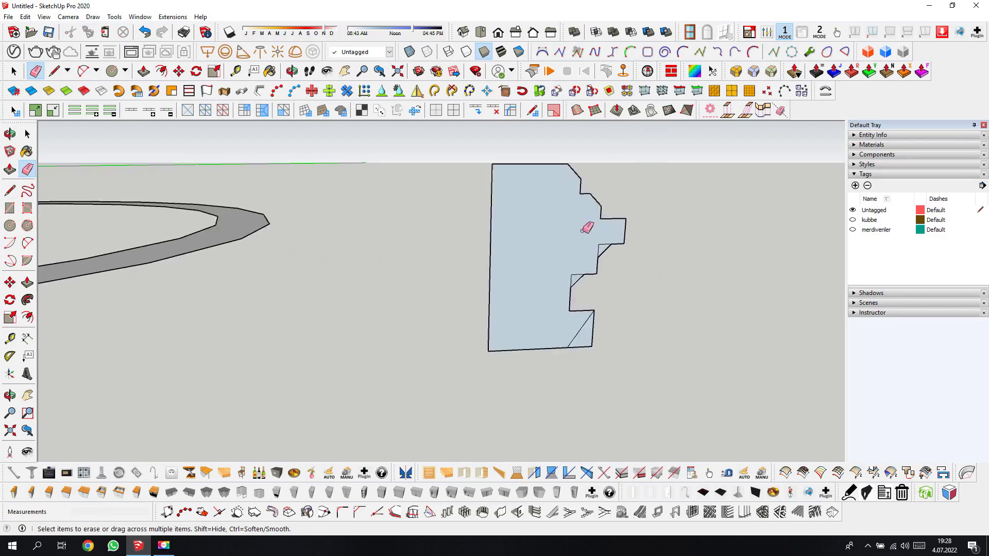
scroll(607, 251, "up", 2)
left_click_drag(576, 296, 565, 307)
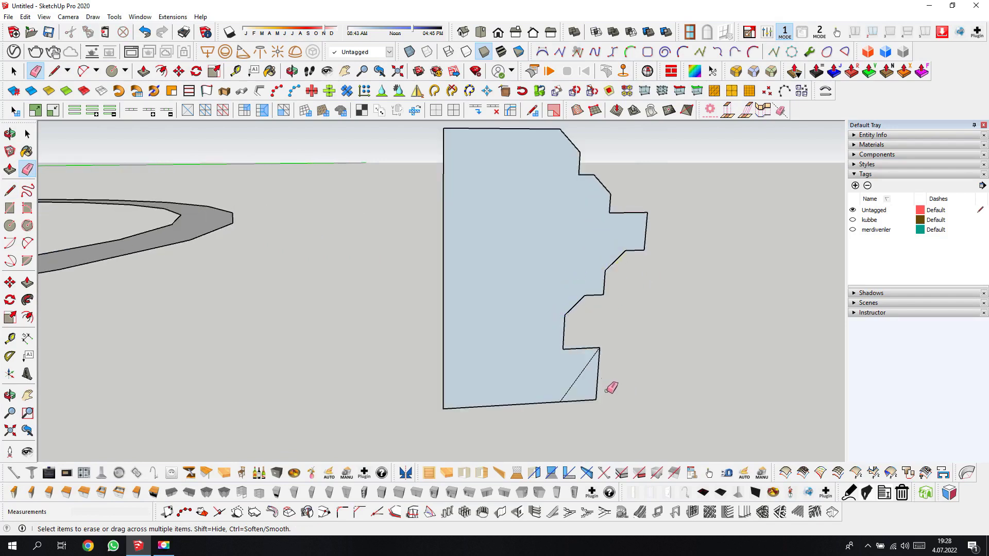
left_click_drag(598, 393, 519, 392)
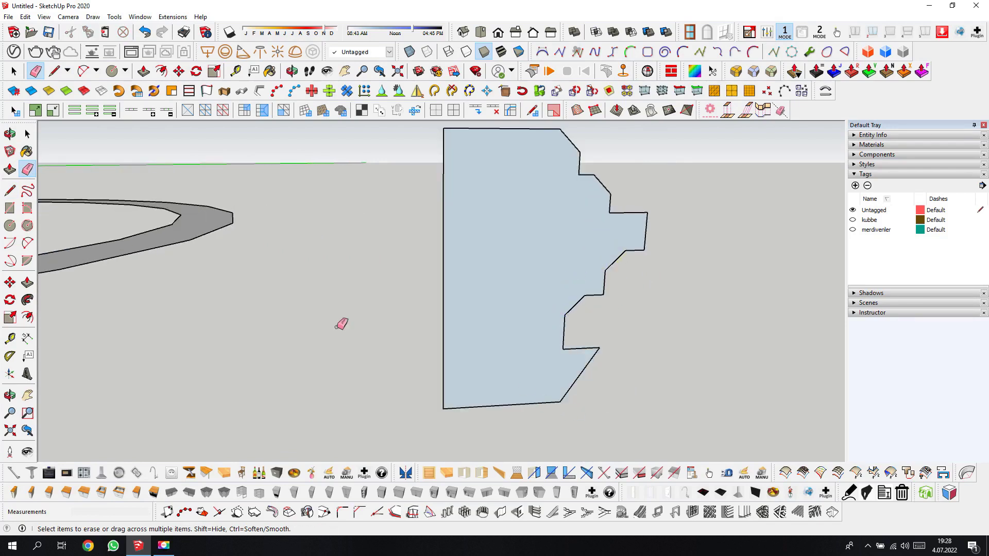
left_click(28, 243)
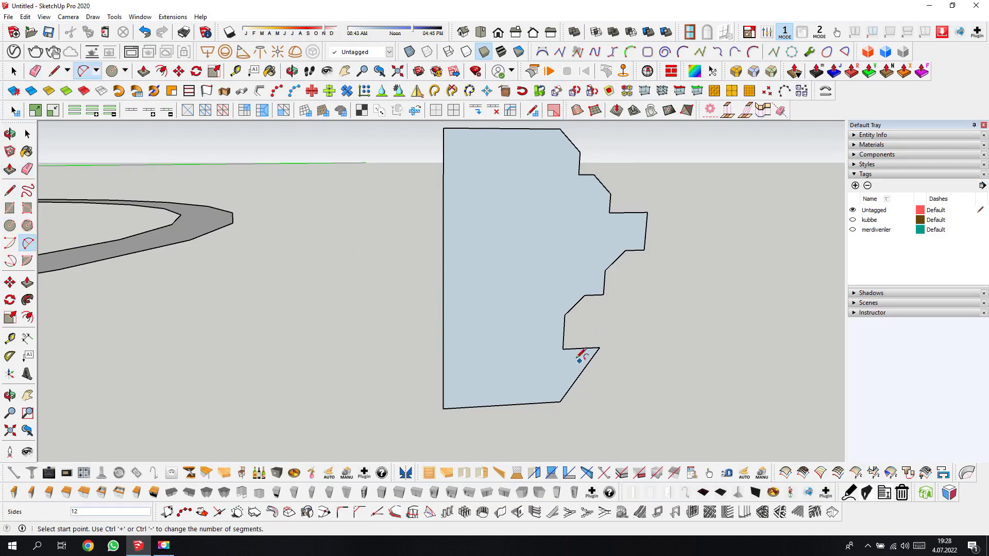
- Round the notch corner with an outward-bulging arc and erase the straight edges behind it
scroll(581, 361, "up", 3)
left_click(587, 336)
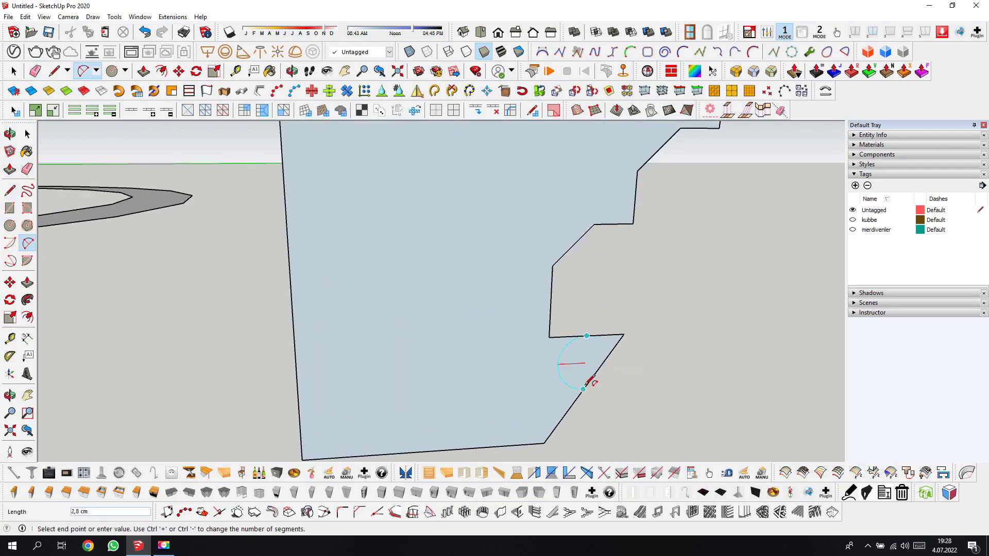
left_click(591, 383)
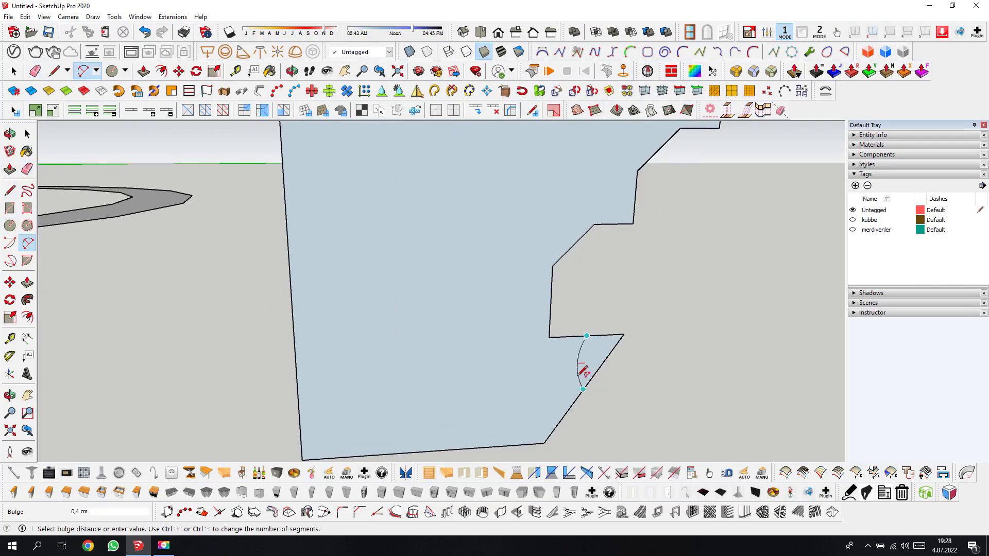
left_click(600, 360)
left_click(28, 169)
left_click_drag(617, 326, 604, 353)
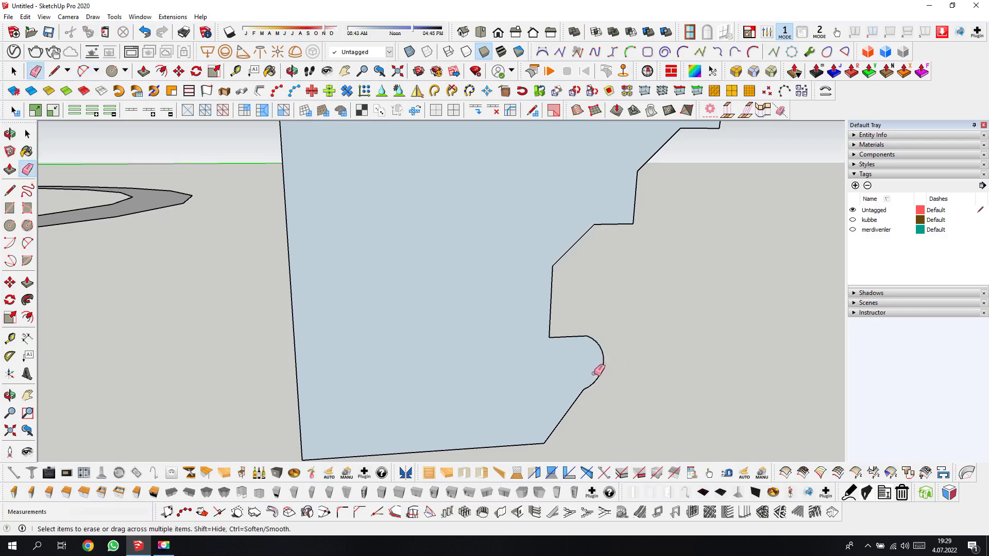
- Round the corner between the vertical step and lower horizontal edge, erasing its sharp edges
left_click(28, 242)
scroll(386, 391, "down", 1)
scroll(542, 238, "up", 2)
scroll(566, 273, "up", 2)
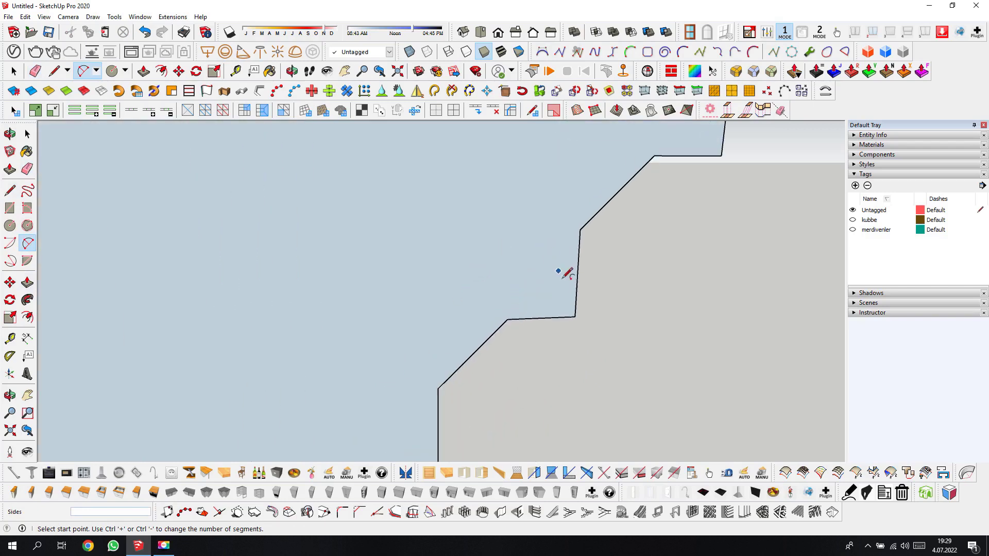
left_click(577, 273)
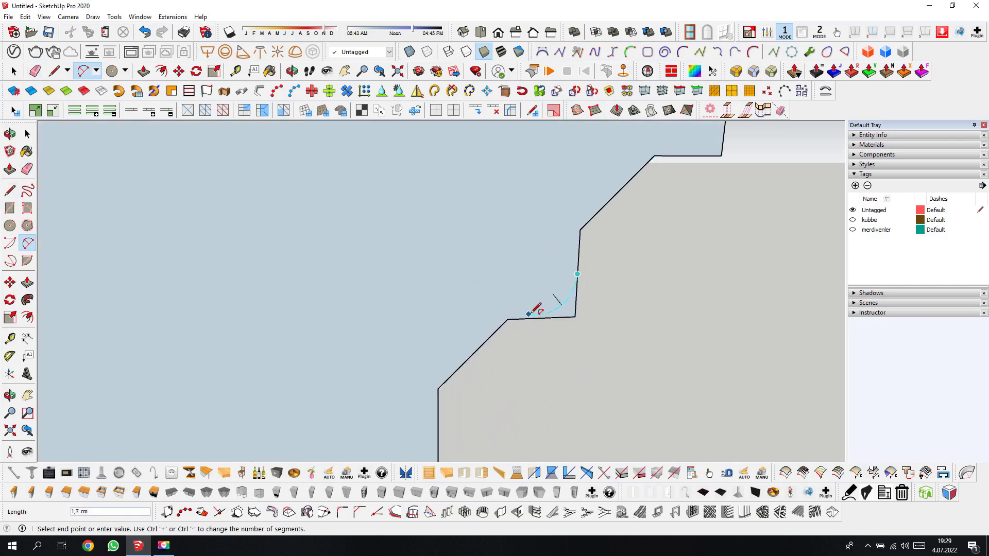
left_click(541, 318)
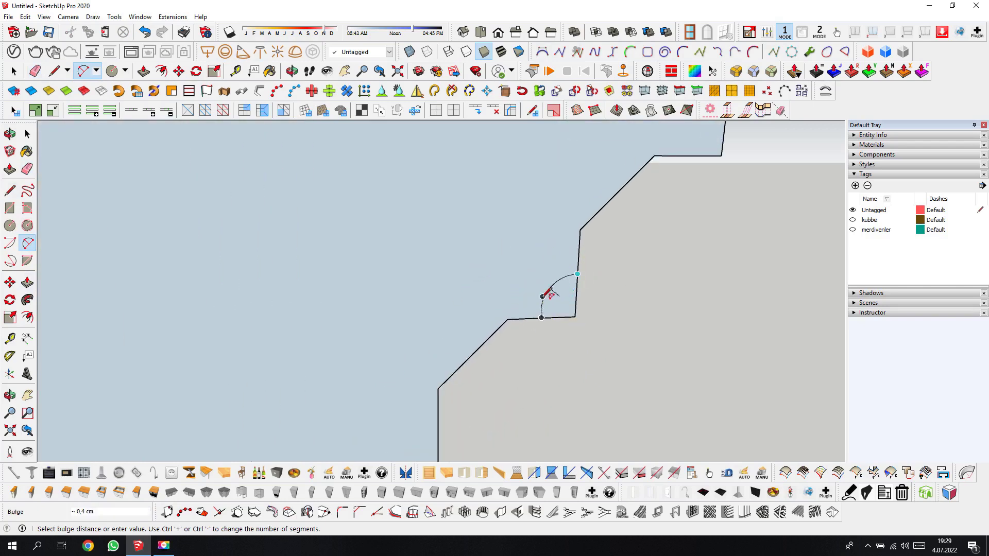
left_click(543, 298)
key("e")
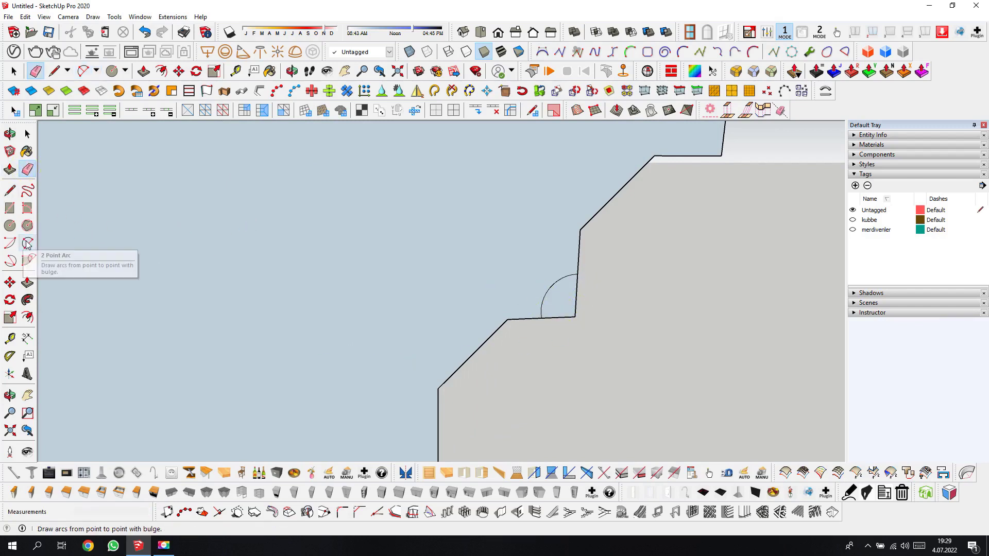
left_click(571, 318)
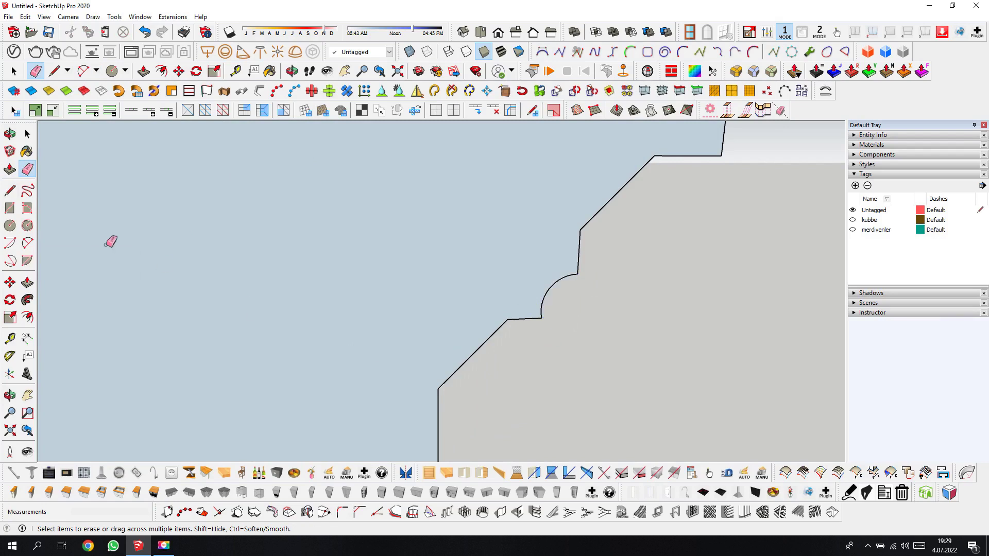
- Draw an arc from the right vertical edge to the bottom edge, rounding the lower corner
left_click(83, 70)
scroll(522, 258, "up", 3)
scroll(521, 258, "up", 3)
scroll(473, 305, "down", 5)
scroll(379, 364, "down", 2)
scroll(412, 363, "up", 3)
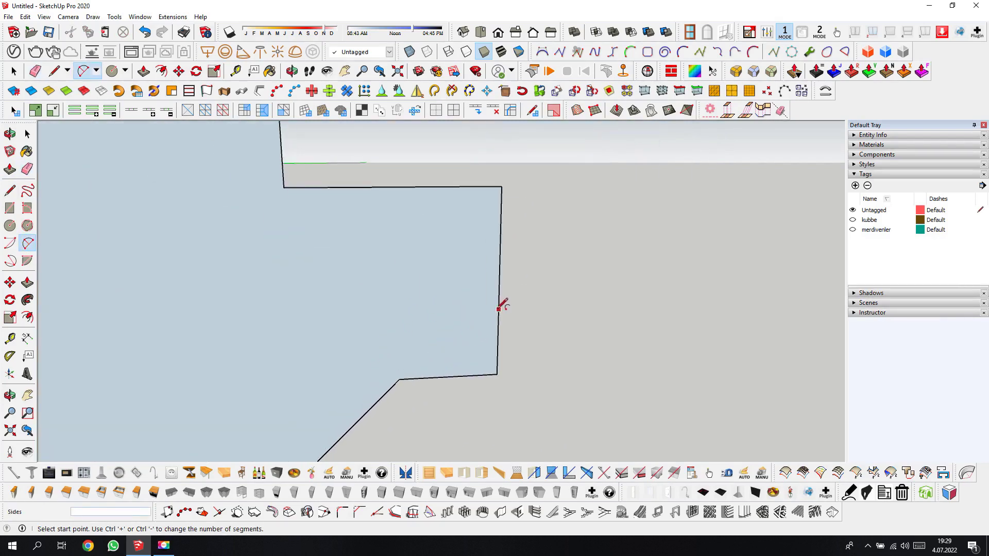
left_click(500, 284)
left_click(432, 377)
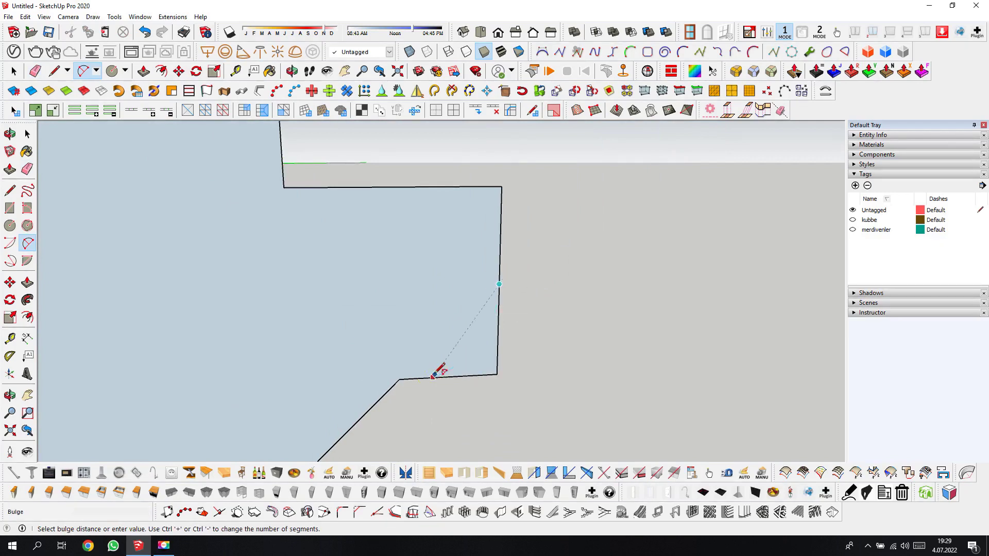
left_click(454, 372)
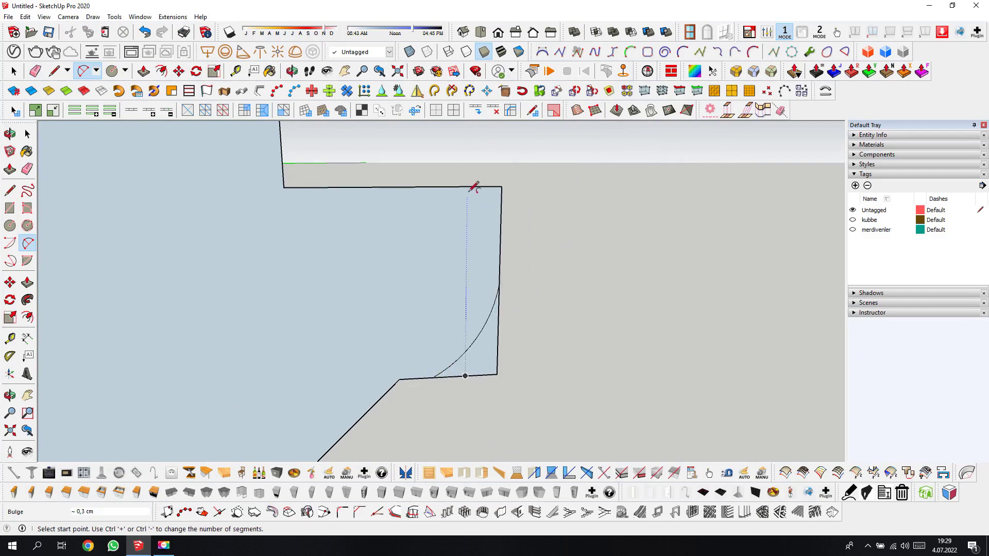
- Add a large rounded arc up to the top corner and erase the old straight edges
left_click(499, 284)
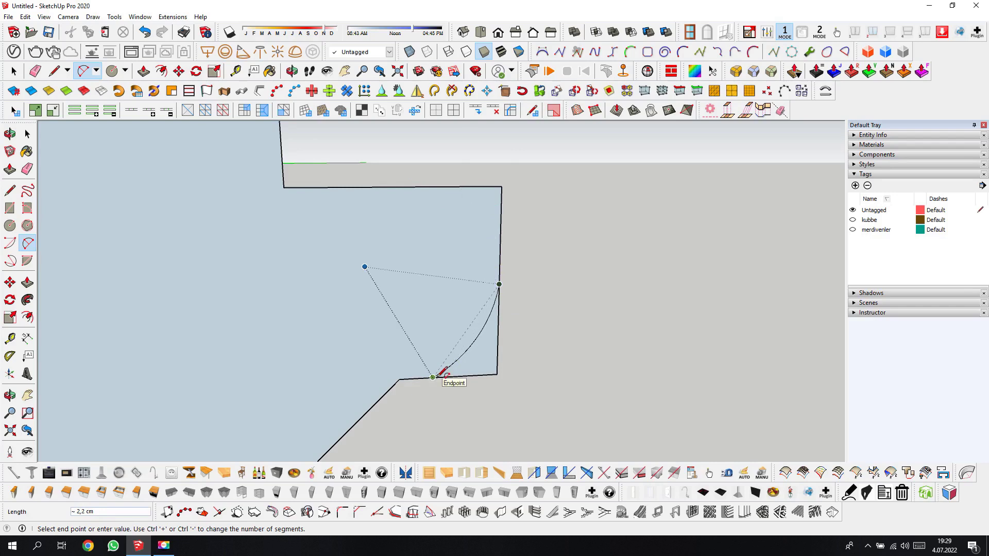
left_click(433, 187)
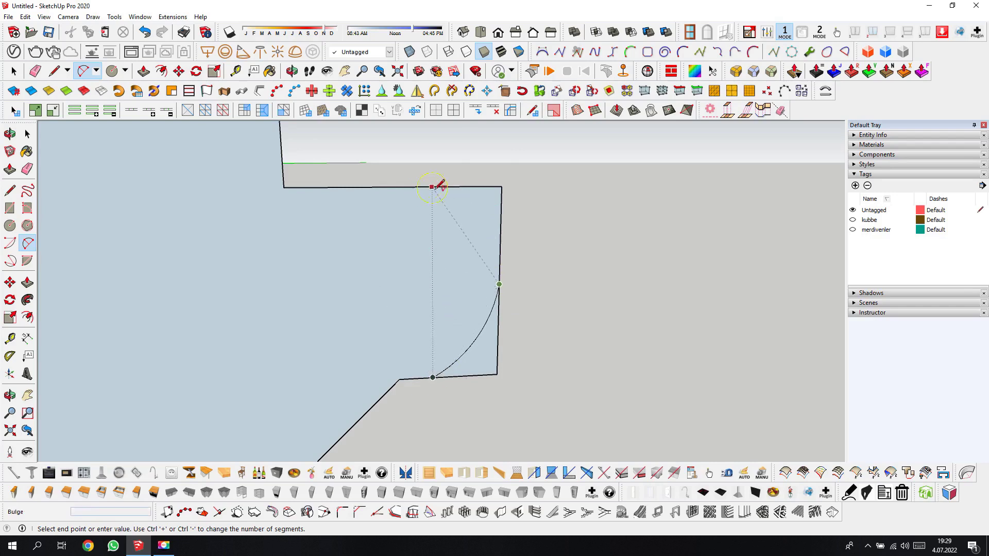
left_click(460, 187)
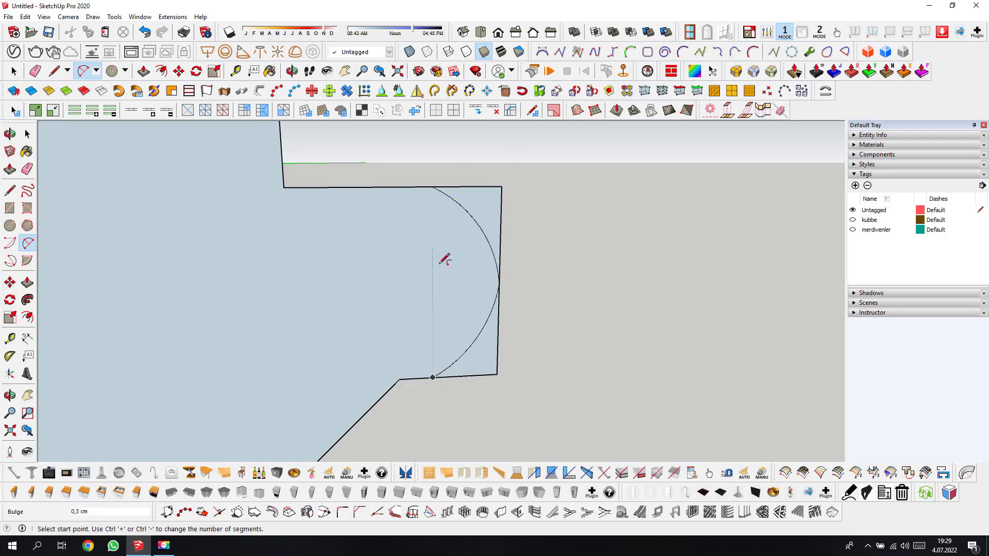
left_click(27, 169)
left_click_drag(508, 193, 501, 175)
left_click_drag(517, 342, 468, 382)
middle_click_drag(468, 382, 130, 295)
- Cut a concave scoop into the big curve with an inner arc, erasing the outer piece
left_click(28, 243)
scroll(464, 361, "up", 1)
scroll(442, 348, "up", 2)
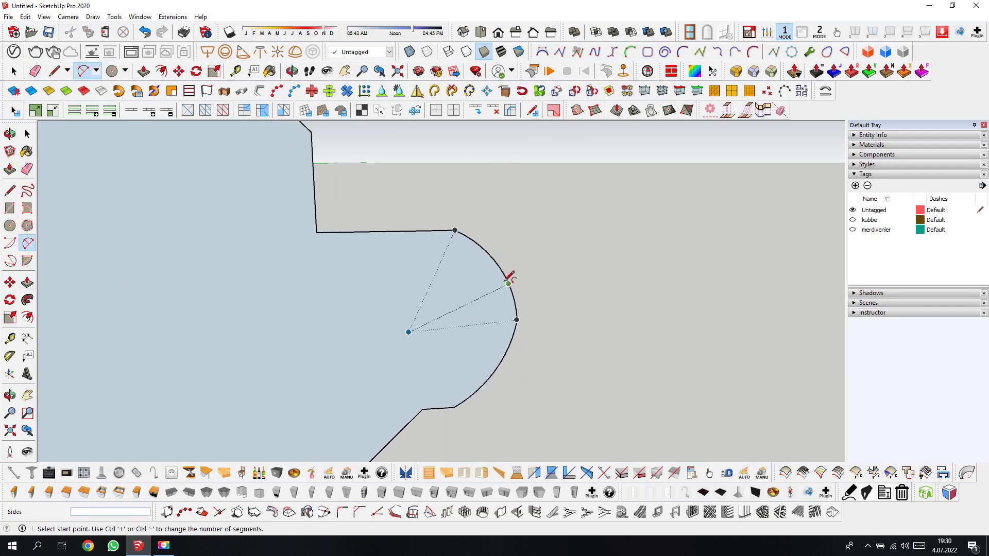
left_click(509, 284)
left_click(505, 355)
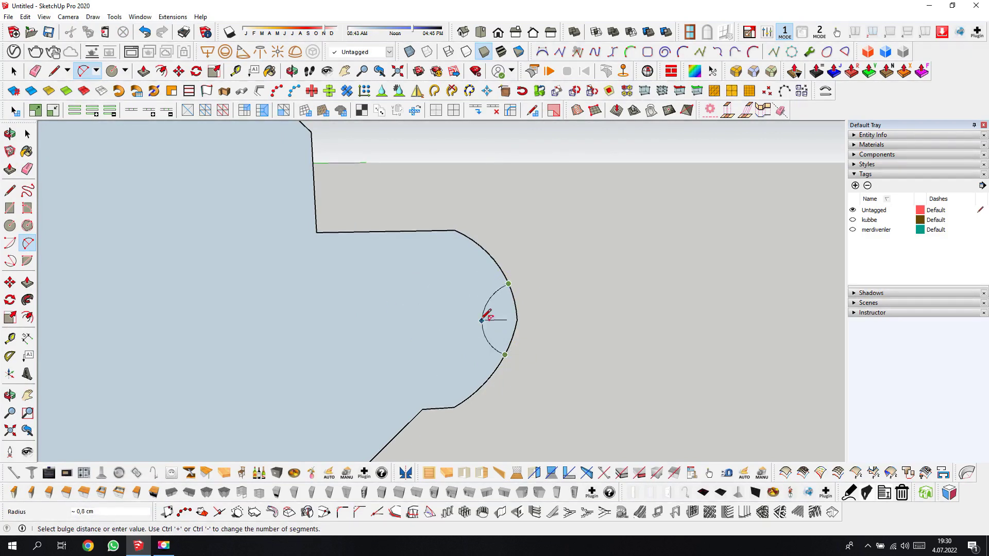
left_click(482, 320)
left_click(27, 169)
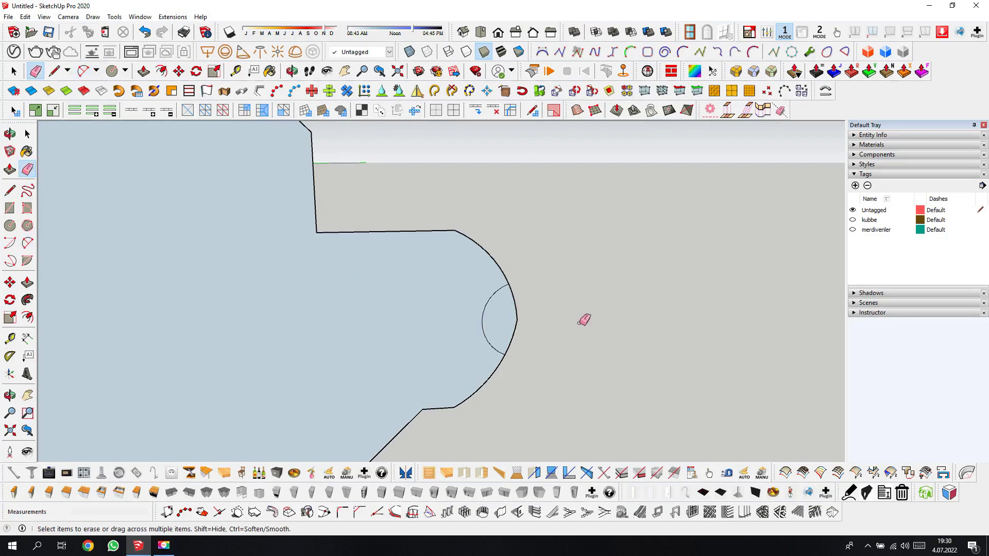
left_click(517, 319)
- Round the corner between the straight top edge and big curve with a small arc
scroll(427, 376, "down", 3)
left_click(21, 243)
left_click(29, 243)
scroll(461, 327, "up", 4)
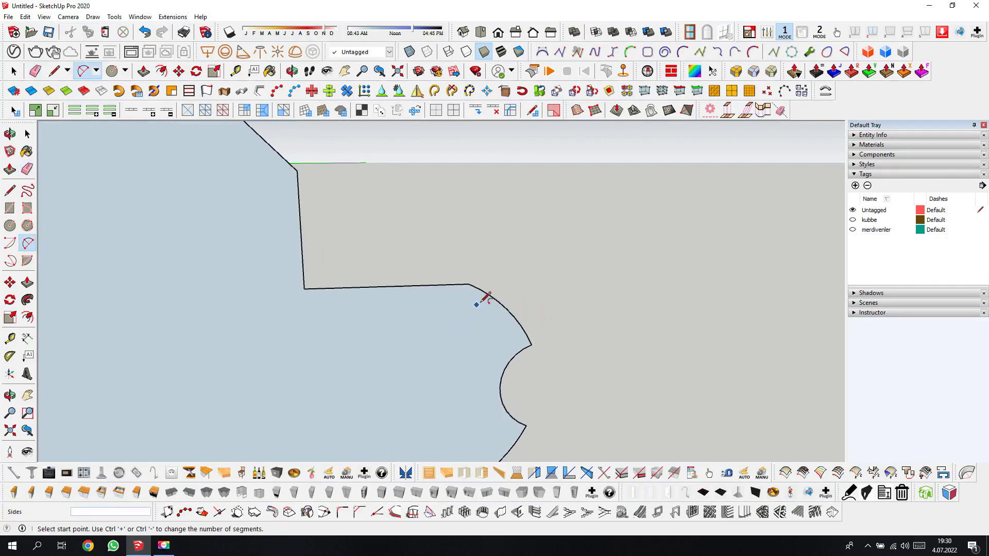
left_click(498, 299)
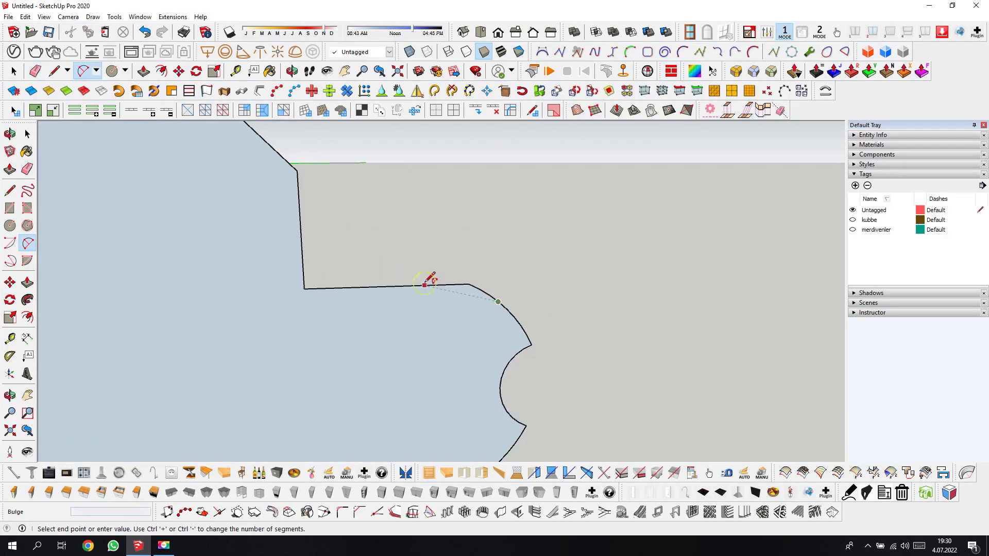
left_click(427, 287)
left_click(435, 308)
left_click(27, 169)
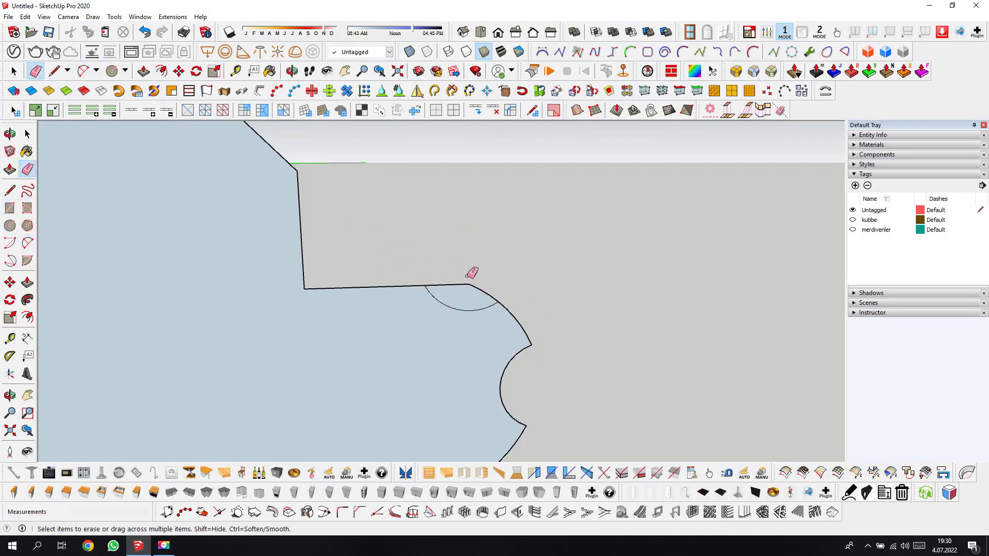
left_click(458, 281)
scroll(448, 277, "down", 3)
scroll(438, 281, "down", 1)
scroll(443, 283, "up", 3)
scroll(402, 258, "down", 2)
scroll(375, 238, "up", 3)
- Round the bottom corner onto the lower slanted edge and erase the straight segment beneath
left_click(27, 243)
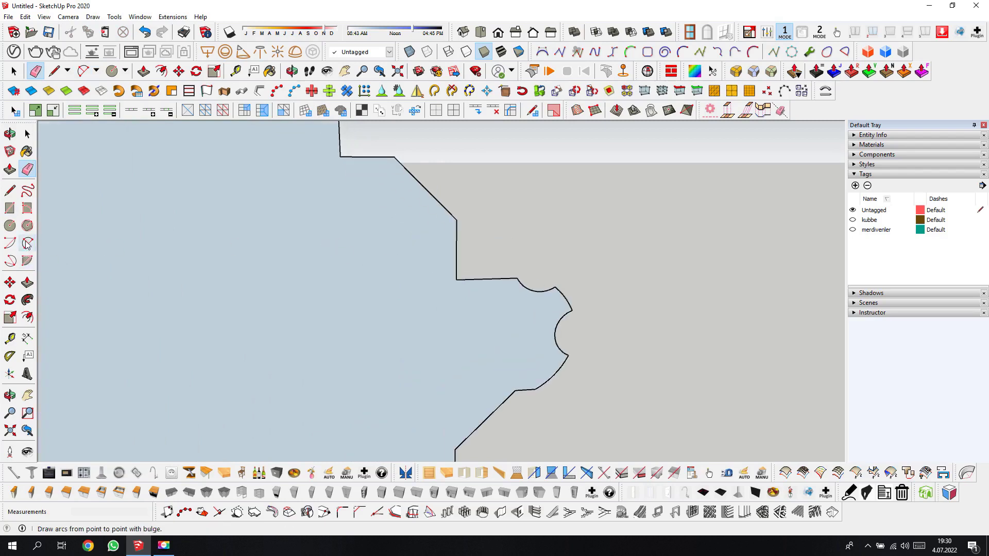
scroll(533, 358, "up", 2)
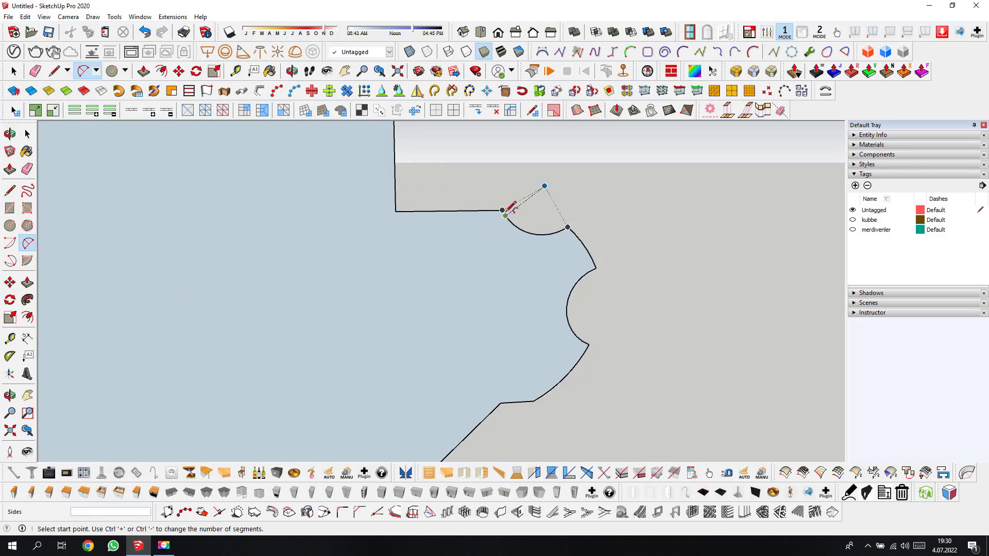
left_click(501, 403)
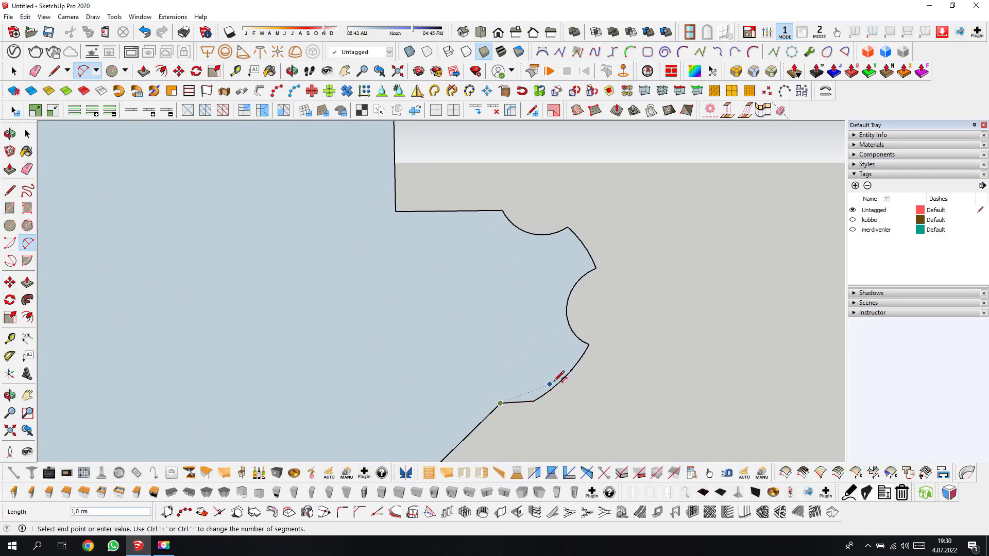
left_click(558, 383)
left_click(557, 360)
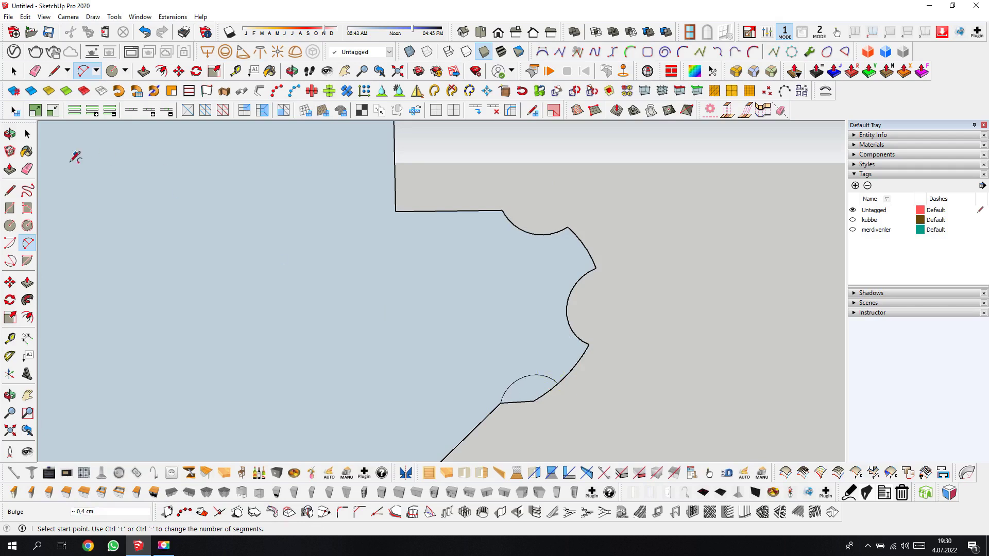
left_click(28, 169)
left_click(531, 398)
scroll(479, 431, "down", 2)
scroll(394, 343, "up", 2)
left_click(10, 191)
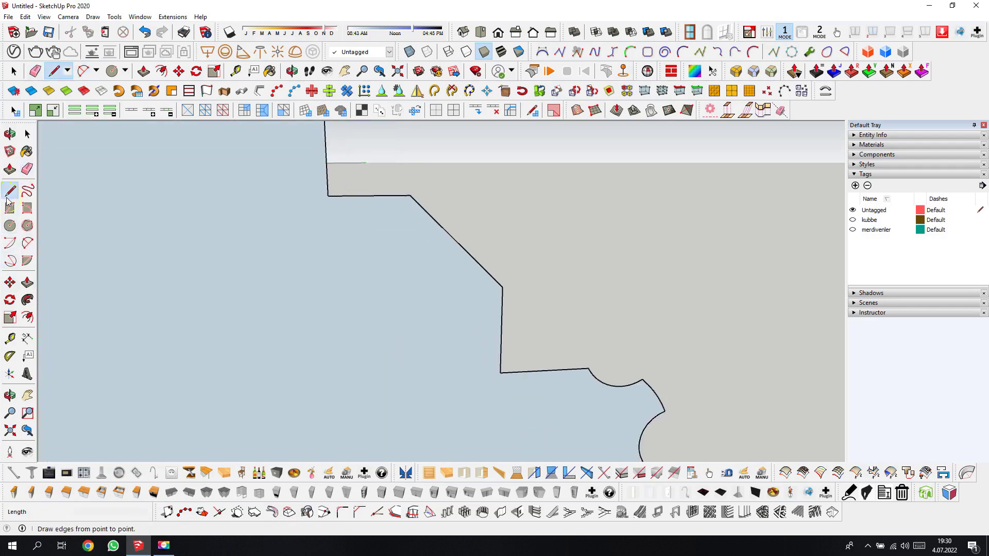
- Chamfer the profile's lower and upper corners with cut lines and erase the leftover corner edges
left_click(544, 370)
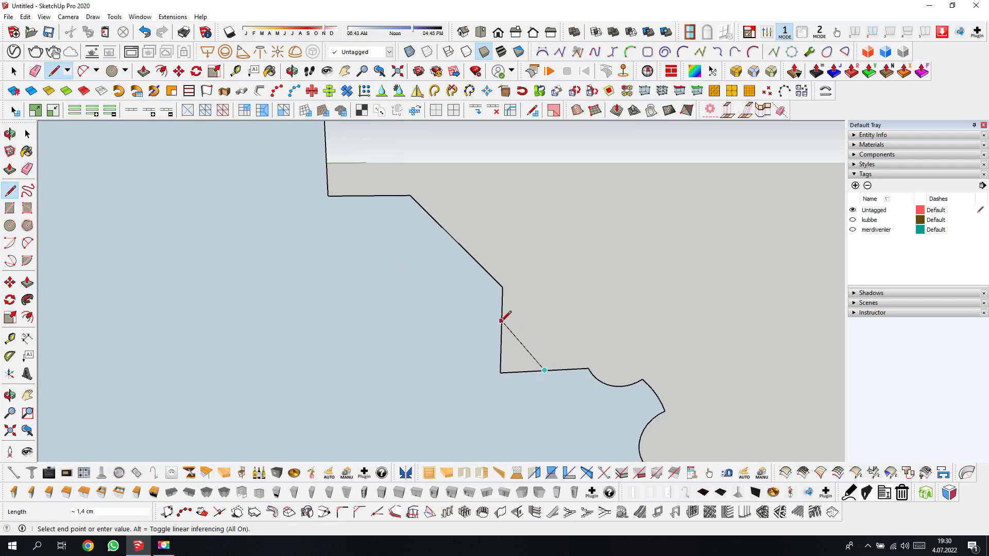
left_click(501, 328)
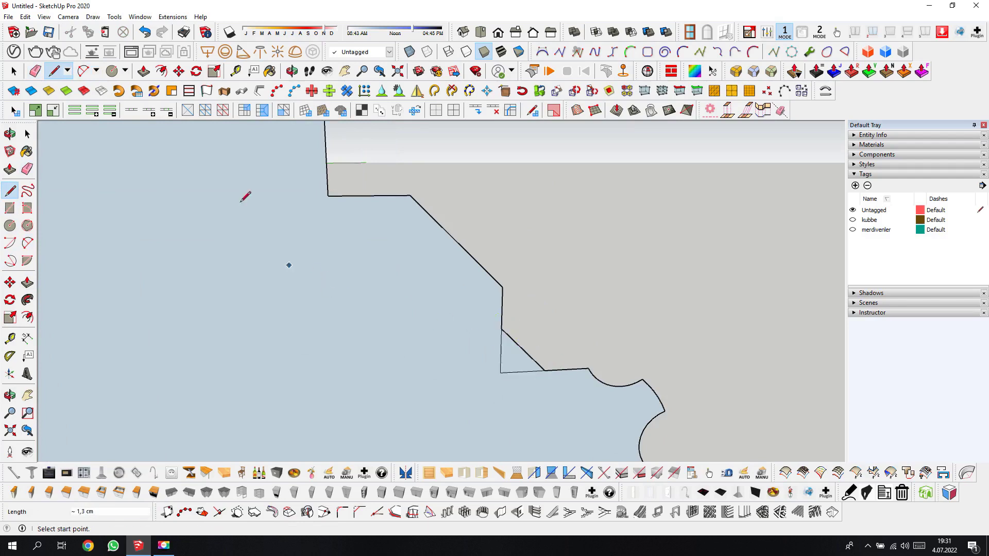
left_click(370, 196)
left_click(326, 152)
key("e")
left_click_drag(315, 183, 350, 198)
left_click(515, 371)
scroll(535, 376, "down", 2)
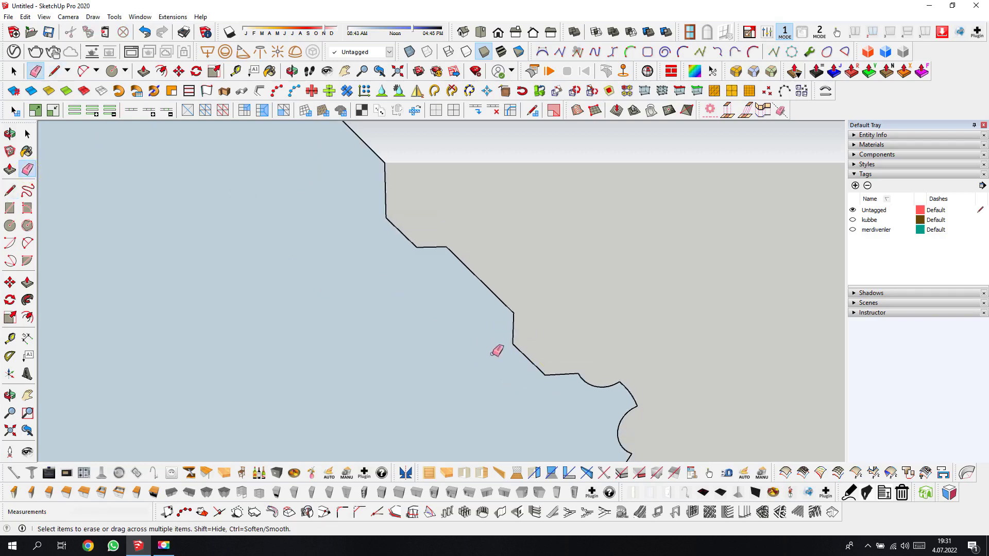
scroll(497, 350, "down", 3)
scroll(523, 364, "down", 2)
scroll(395, 338, "up", 2)
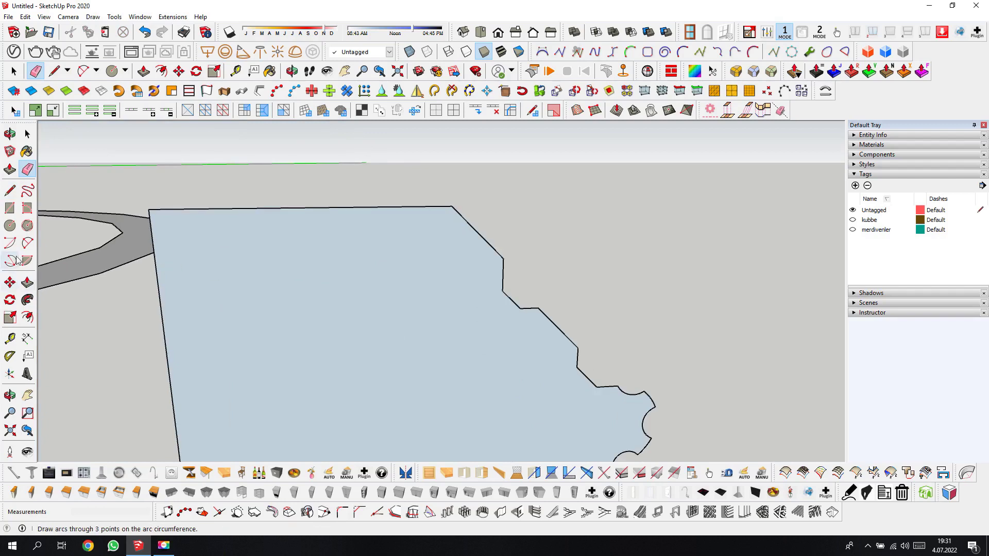
- Draw a two-point arc across the profile's top edge, bulging upward into a dome
left_click(27, 242)
left_click(452, 205)
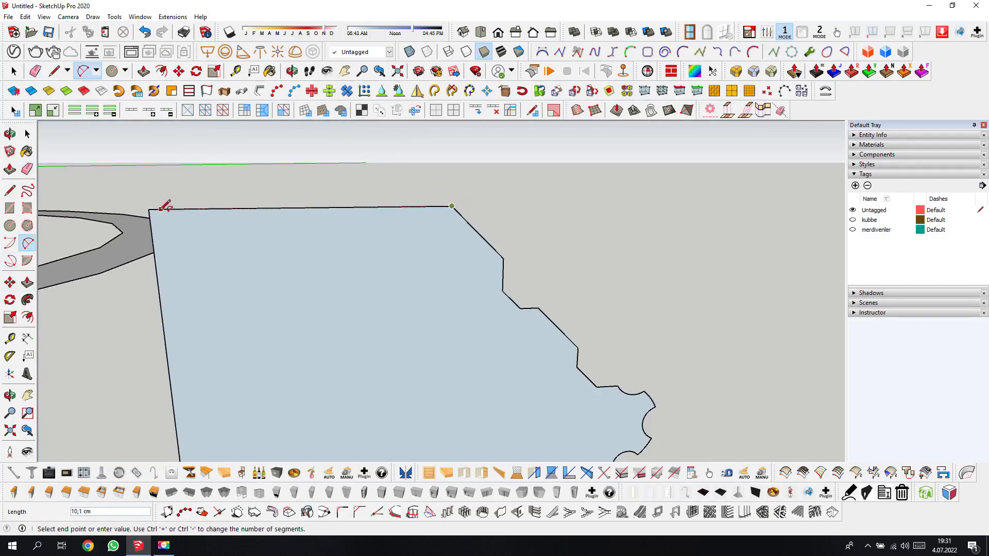
left_click(149, 208)
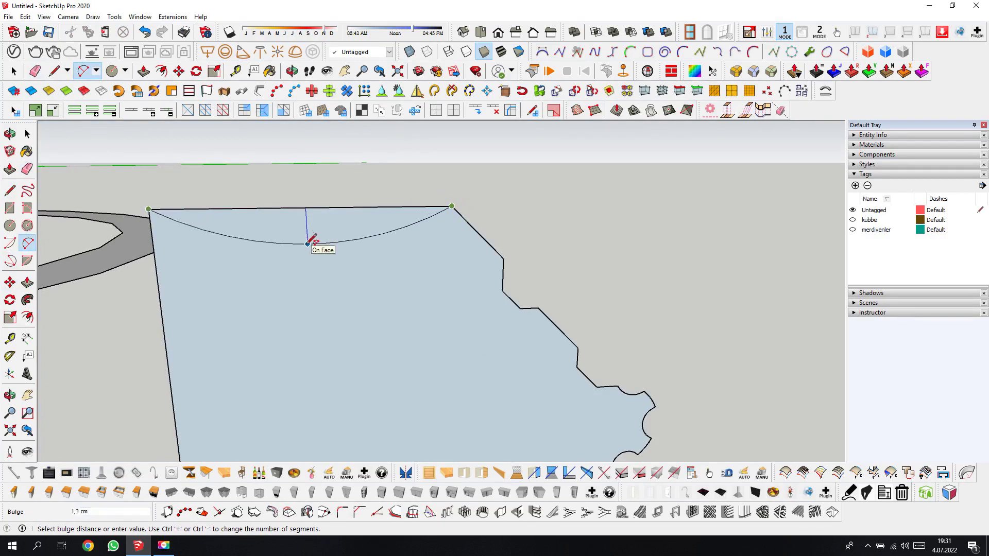
key("Escape")
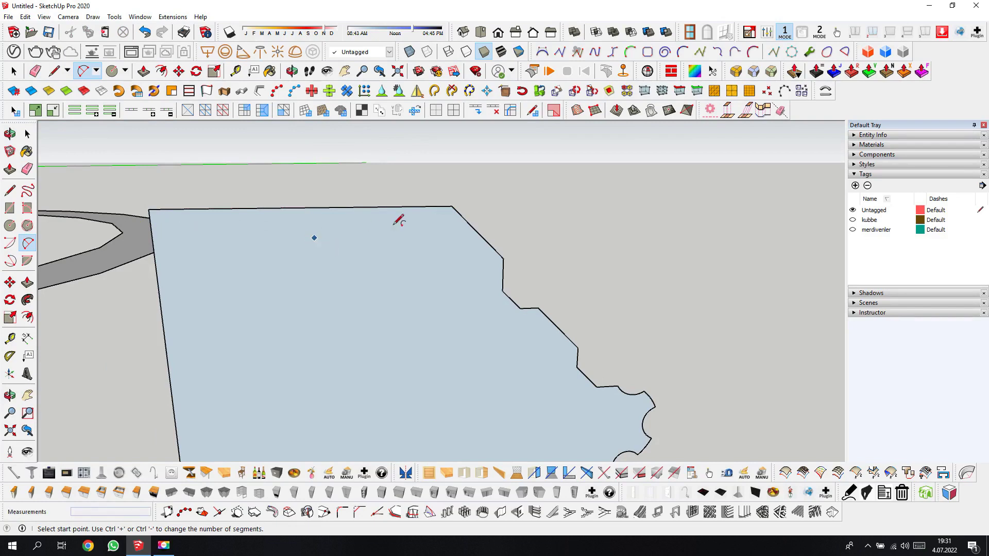
left_click(452, 206)
left_click(148, 208)
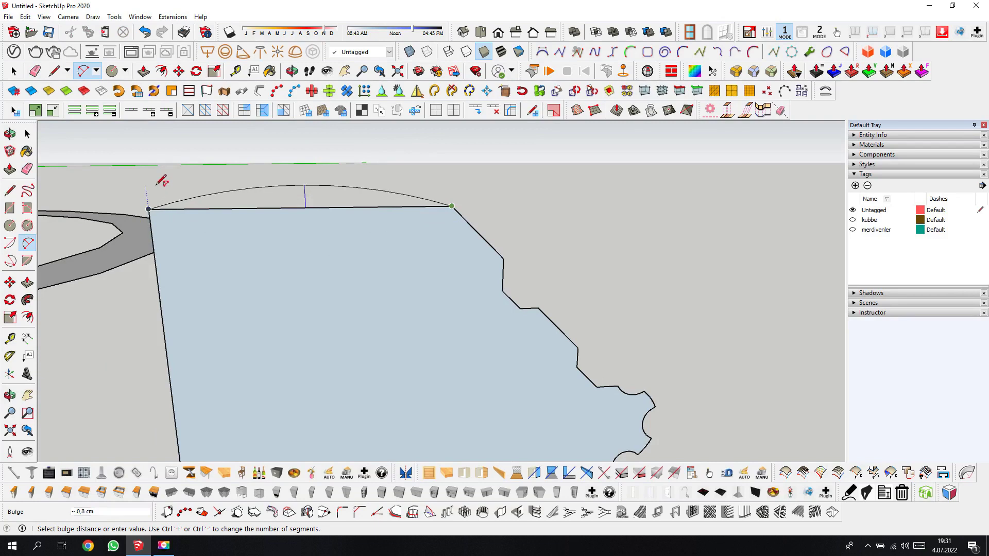
left_click(165, 150)
left_click(27, 169)
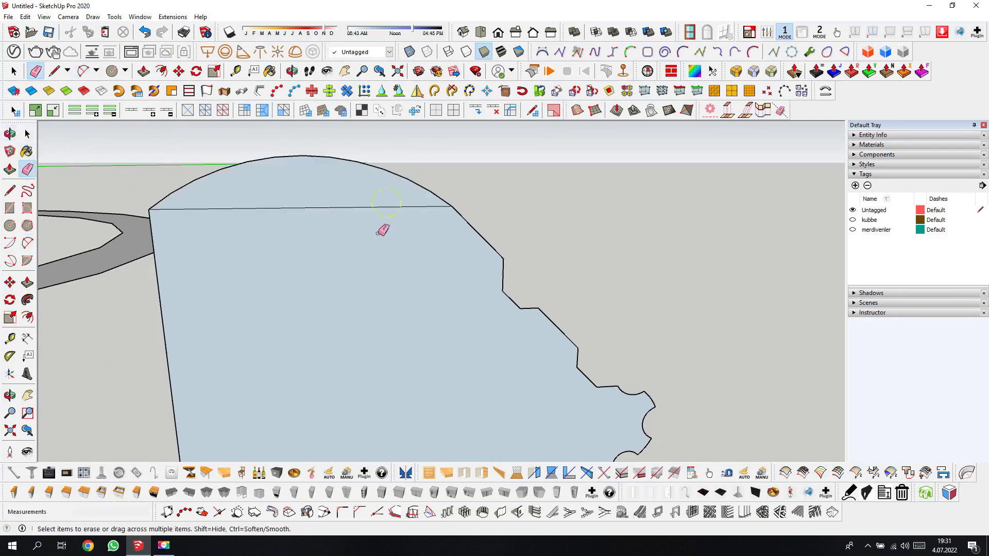
scroll(426, 256, "down", 5)
key("space")
scroll(479, 347, "down", 3)
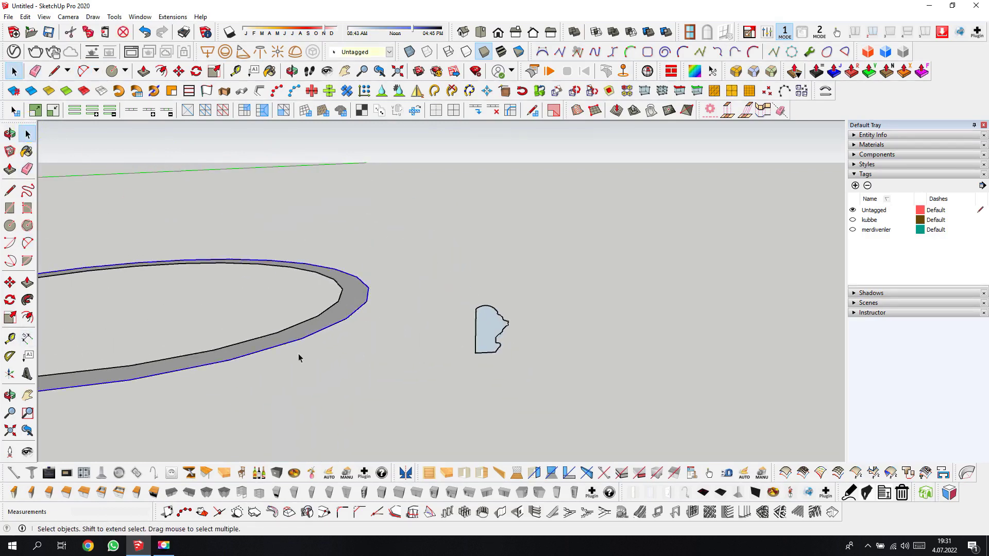
- Copy the profile face from its lower corner onto the ring's outer edge
left_click(10, 282)
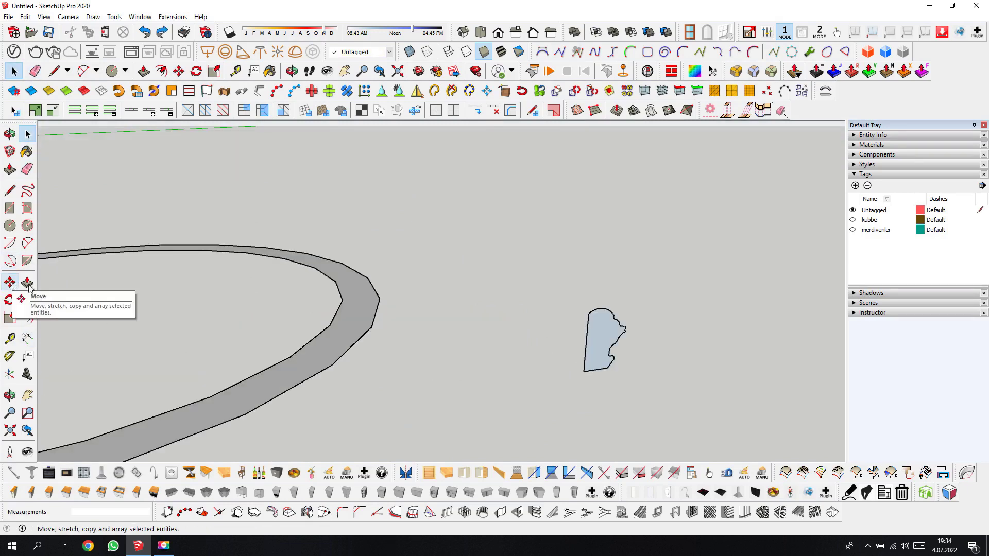
left_click(591, 356)
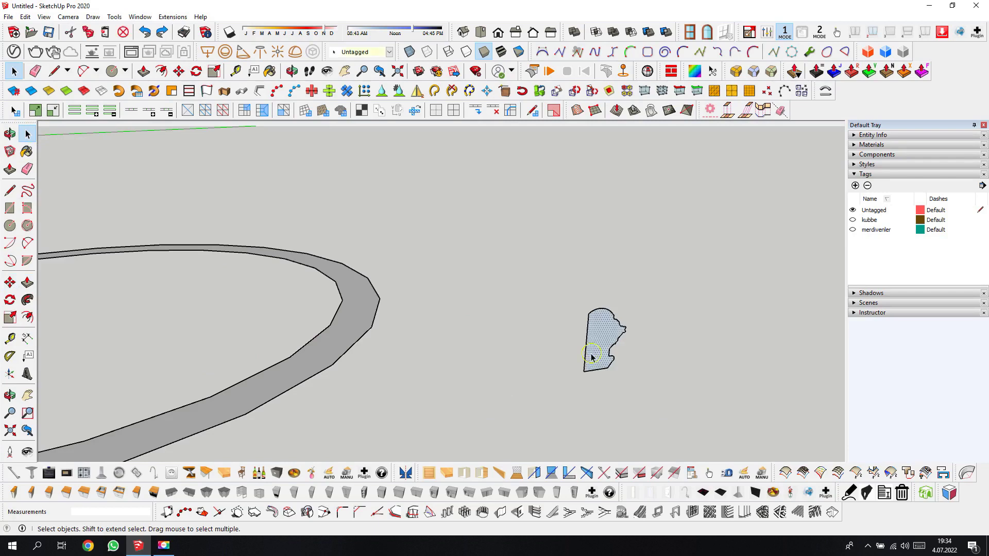
left_click(10, 283)
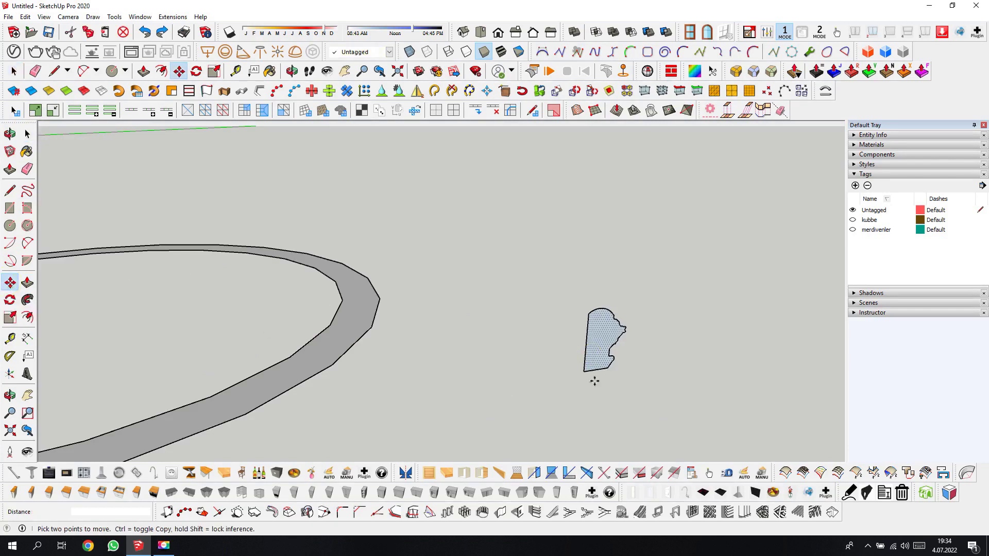
key("ctrl")
left_click(584, 370)
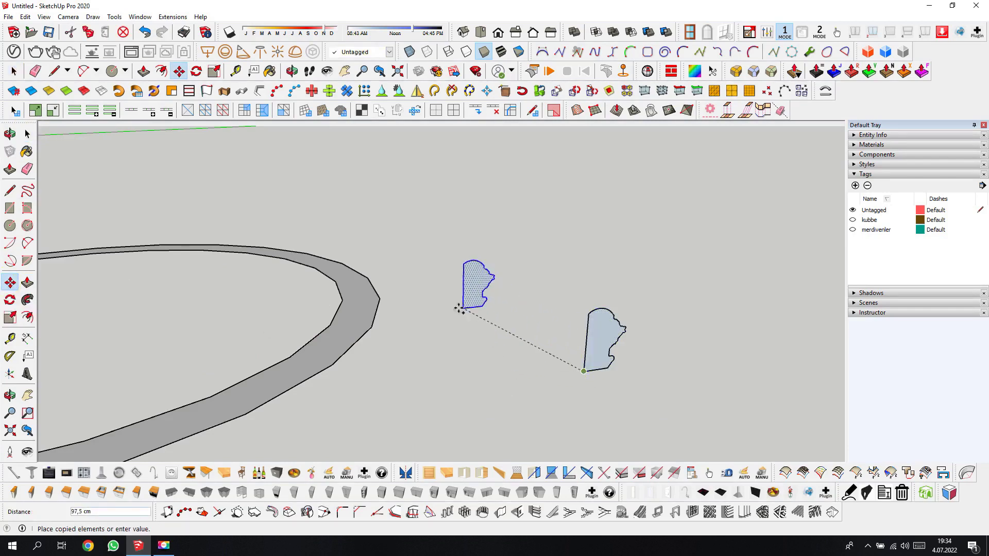
left_click(380, 299)
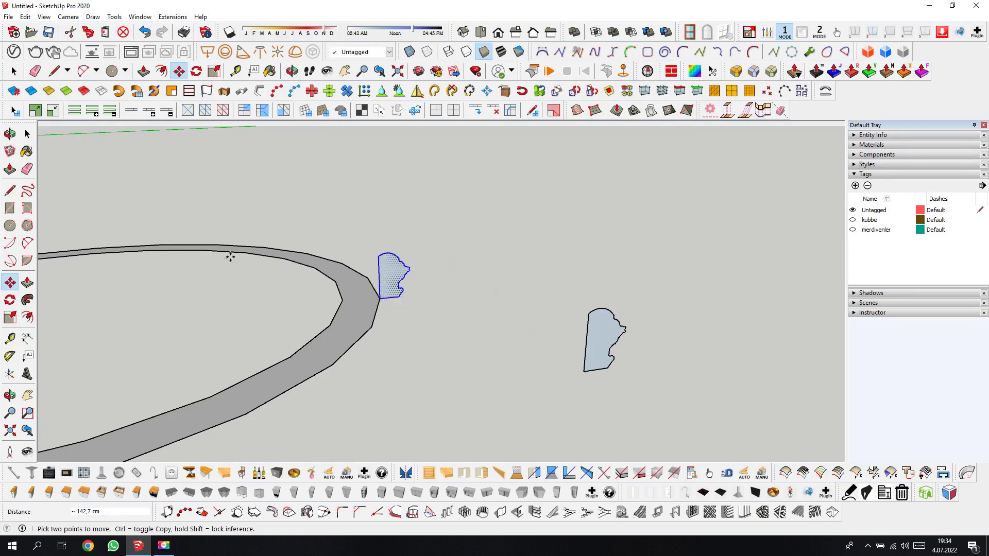
- Sweep the profile copy around the ring's outer edge with Follow Me
left_click(27, 134)
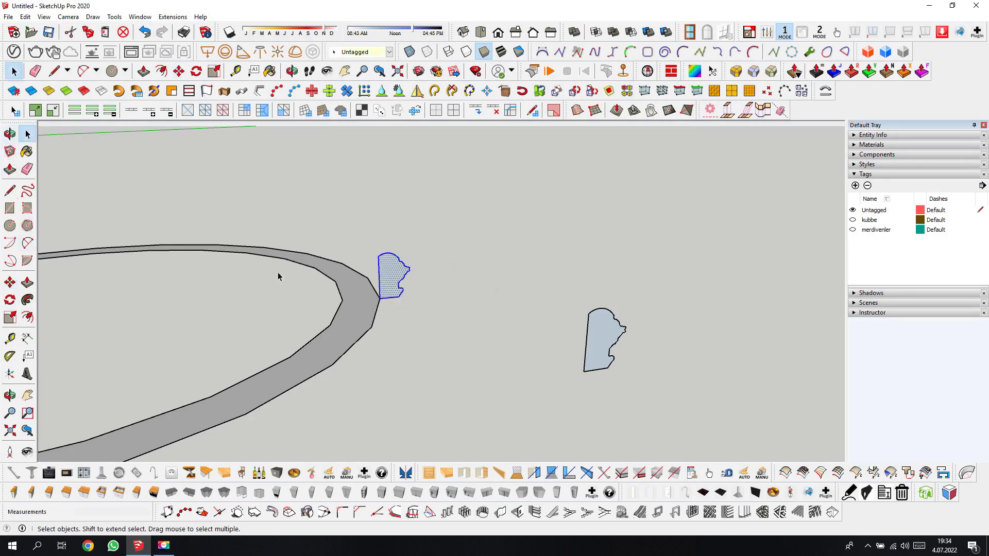
left_click(372, 329)
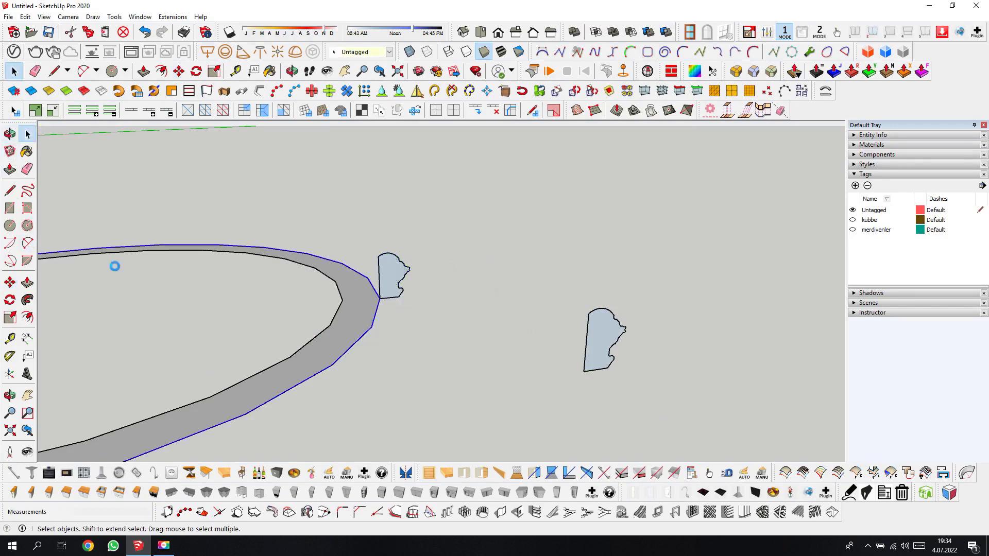
left_click(28, 300)
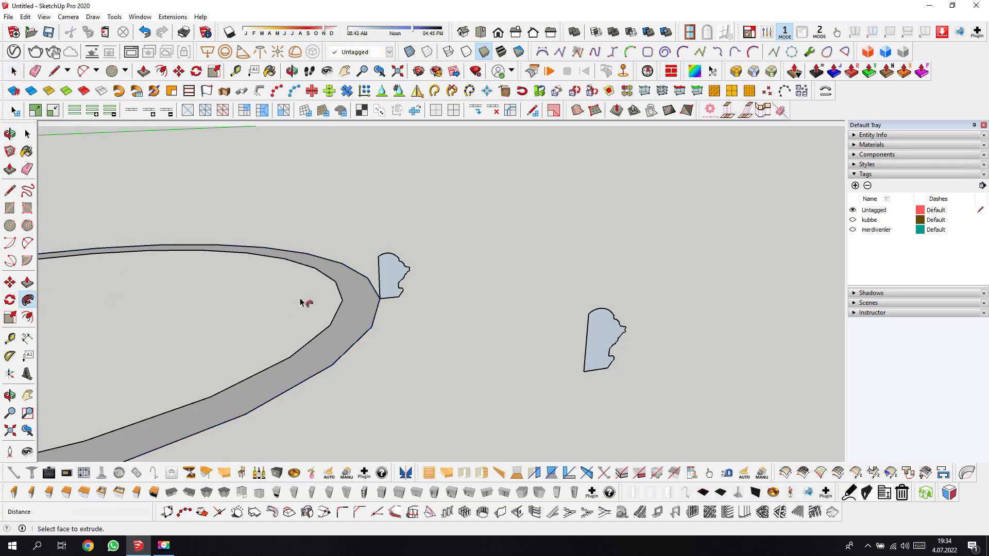
left_click(390, 277)
- Move the inner circle out of the ring to the right of the rim
middle_click_drag(394, 281, 257, 289)
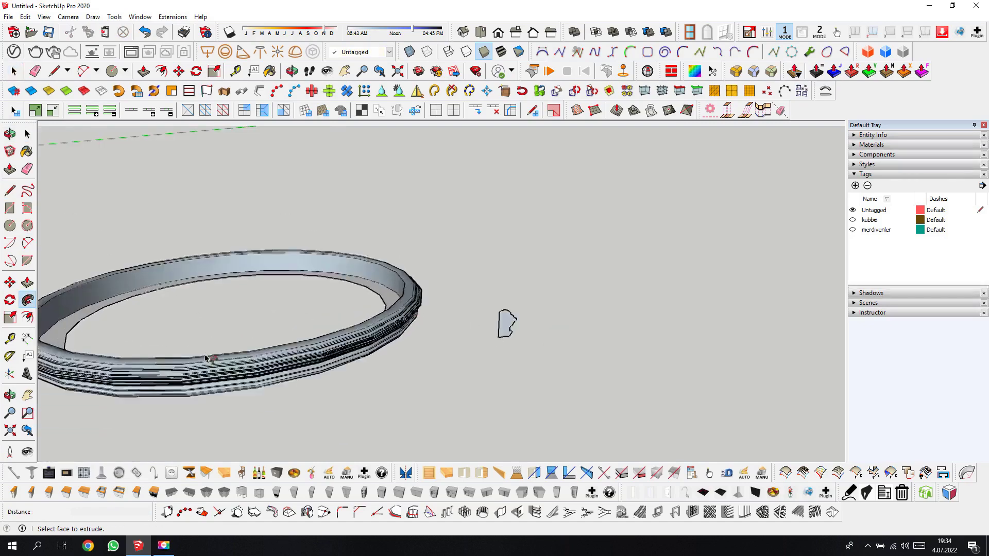
left_click(28, 134)
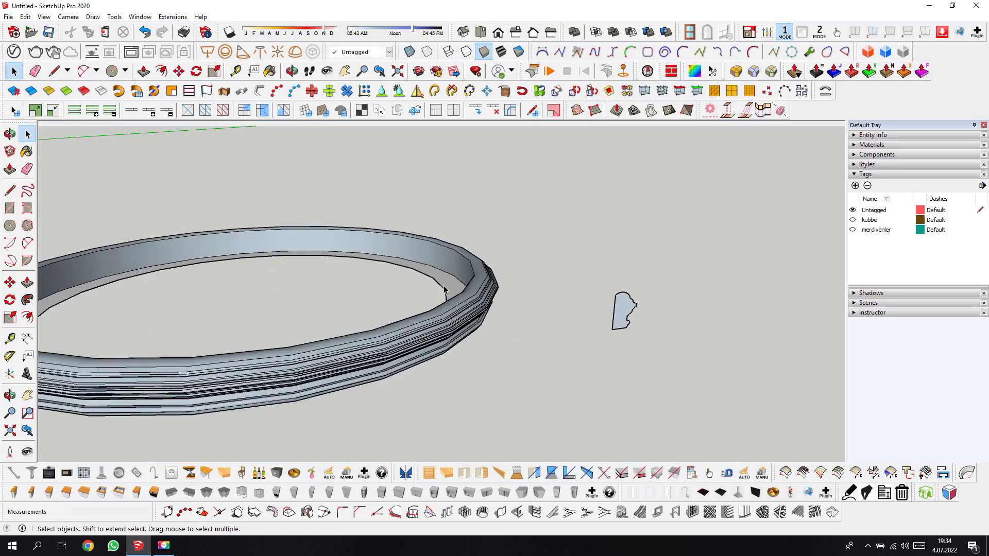
left_click(10, 282)
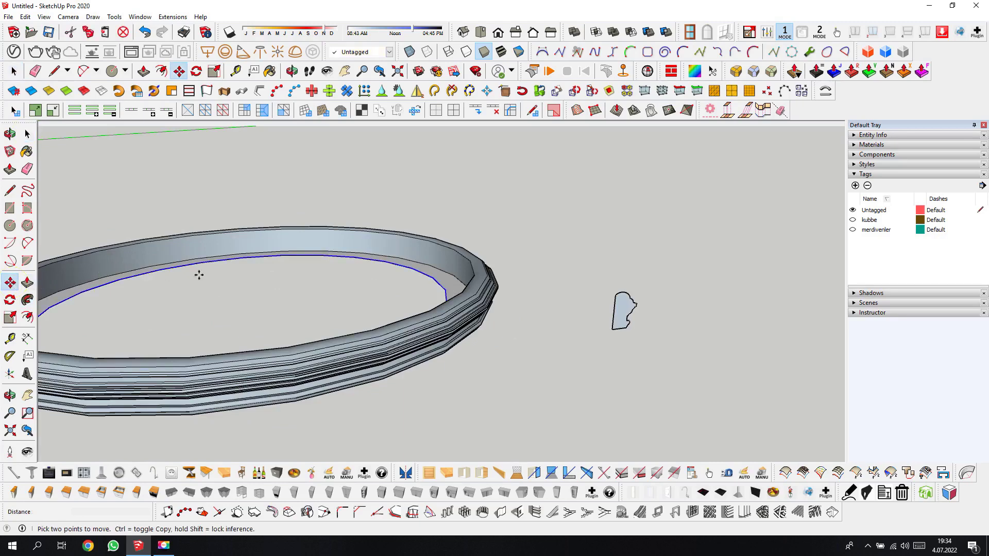
scroll(216, 273, "down", 3)
left_click(331, 318)
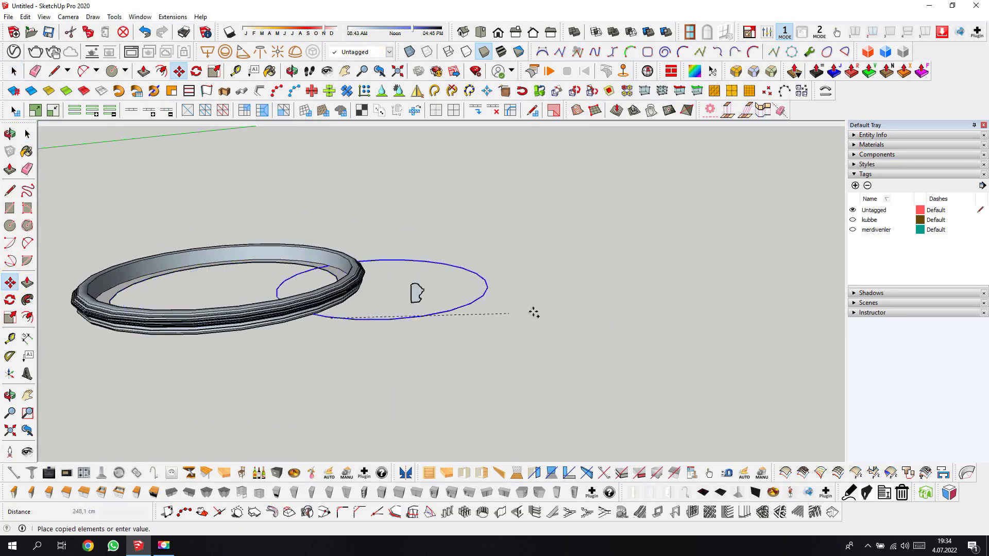
left_click(683, 277)
scroll(245, 284, "up", 1)
scroll(218, 278, "up", 2)
- Select the whole swept rim and reverse its faces
key("space")
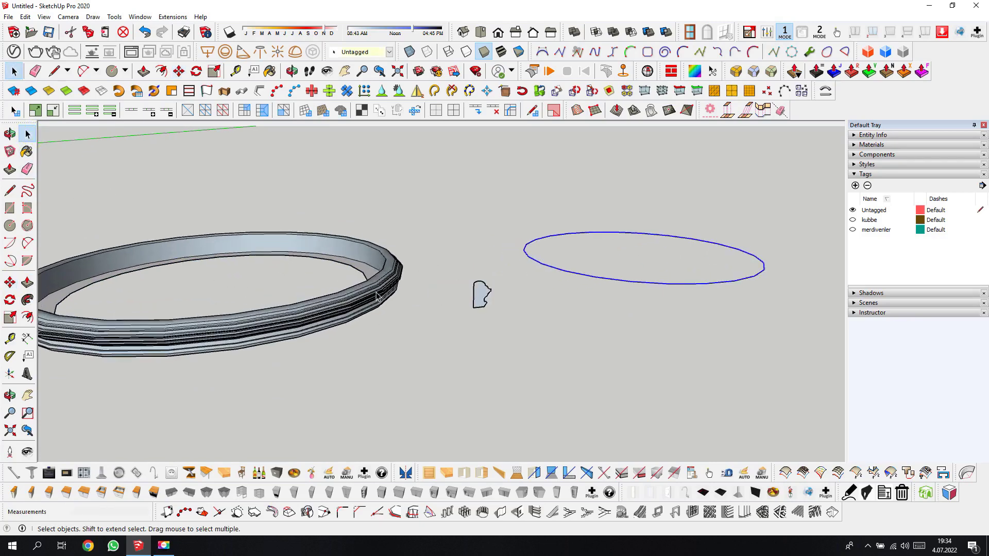
scroll(373, 297, "up", 3)
triple_click(368, 260)
right_click(369, 260)
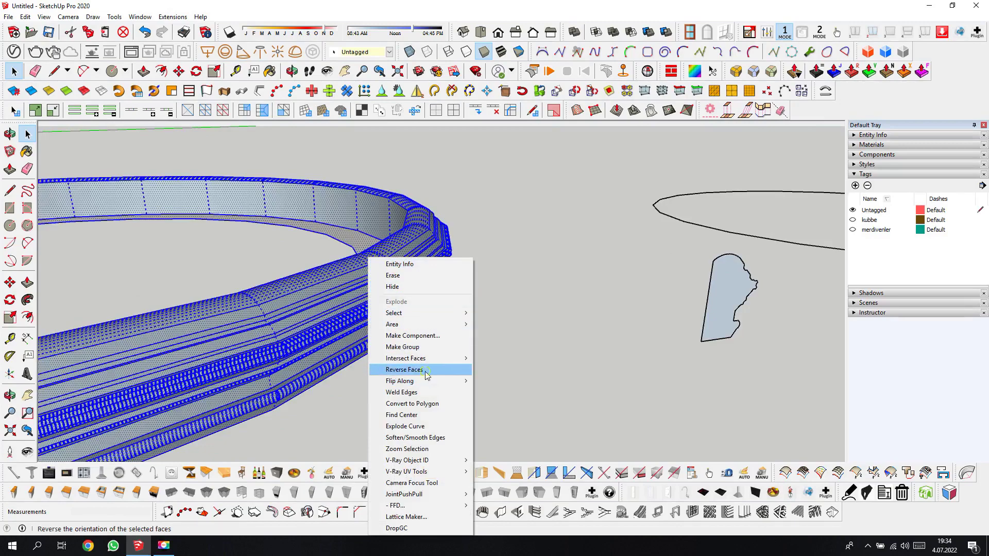
left_click(404, 370)
left_click(456, 366)
scroll(479, 367, "down", 2)
scroll(483, 354, "down", 2)
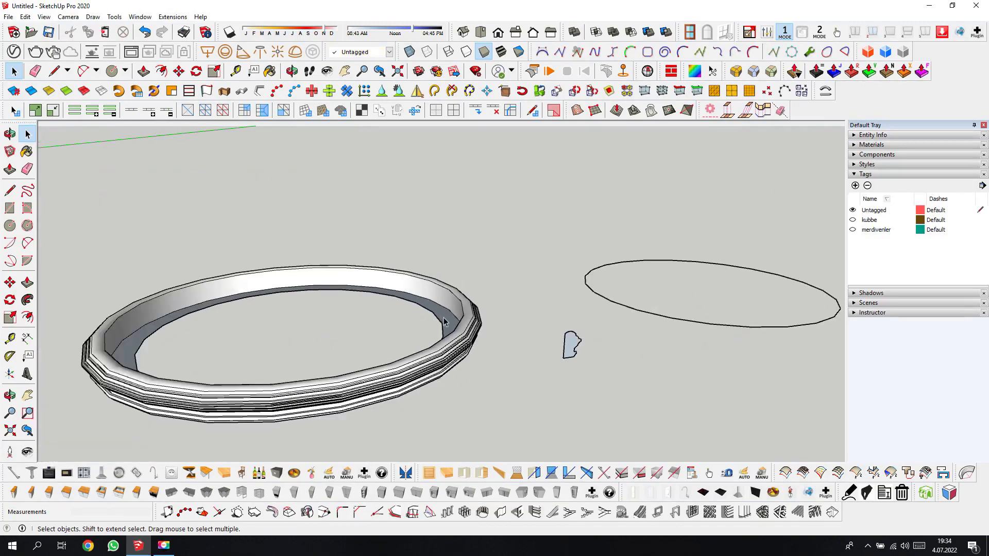
scroll(446, 324, "down", 2)
scroll(194, 335, "up", 2)
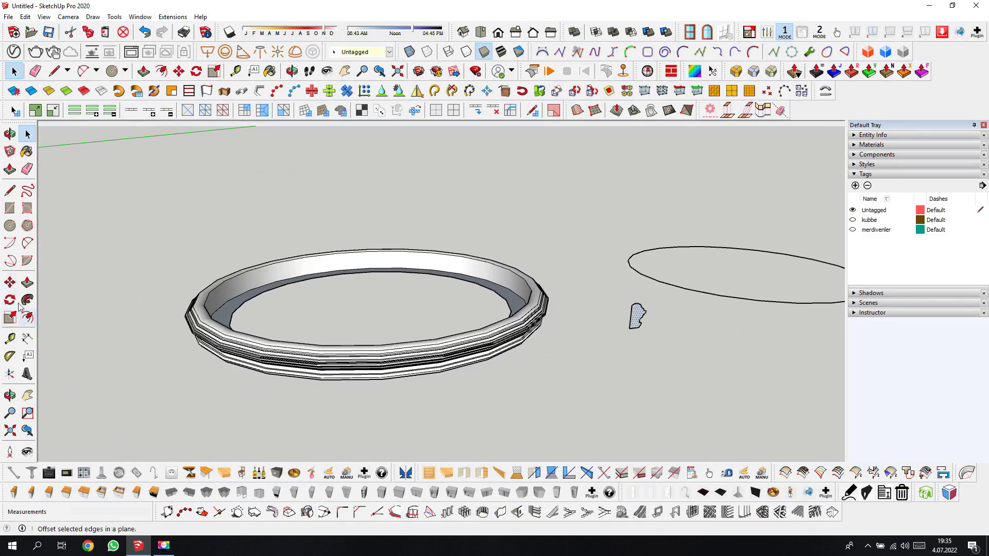
- Copy the small profile onto the end point of the ellipse
left_click(10, 283)
scroll(772, 325, "up", 2)
scroll(670, 330, "up", 1)
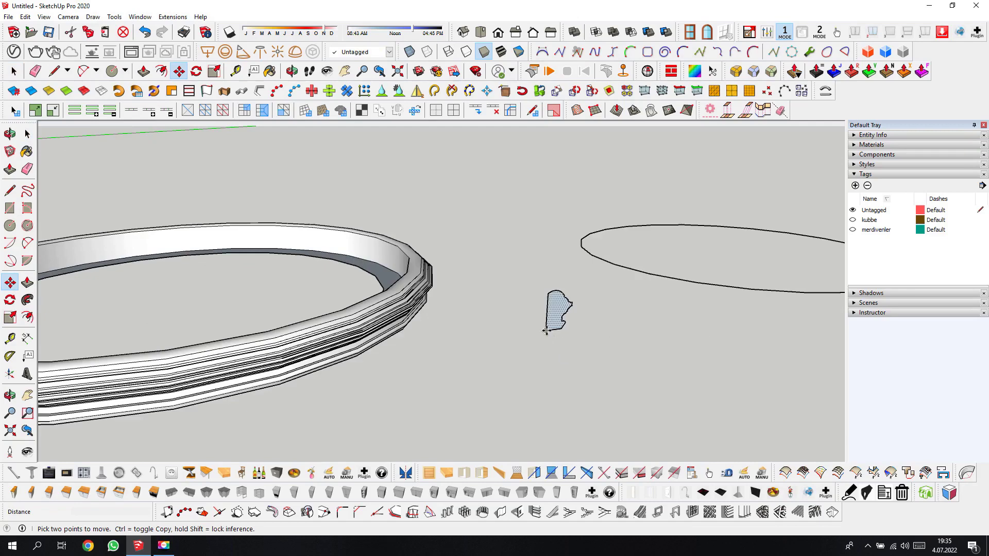
left_click(546, 330)
key("ctrl")
scroll(618, 257, "up", 3)
mouse_move(554, 185)
middle_mouse_down()
mouse_move(198, 325)
mouse_move(554, 278)
middle_mouse_up()
key("Escape")
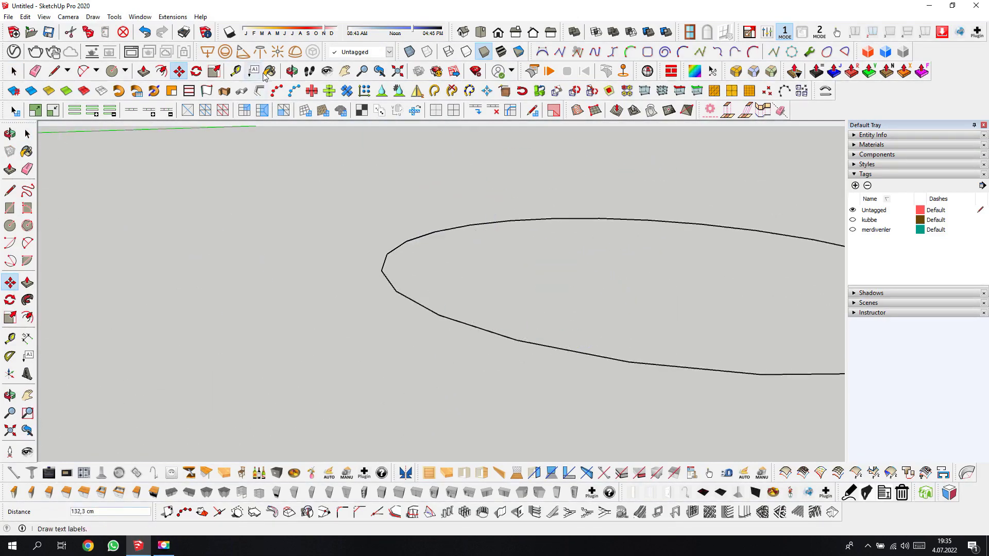
left_click(293, 71)
scroll(407, 331, "down", 3)
scroll(242, 313, "down", 3)
left_click_drag(242, 314, 373, 372)
right_click(373, 372)
left_click(402, 362)
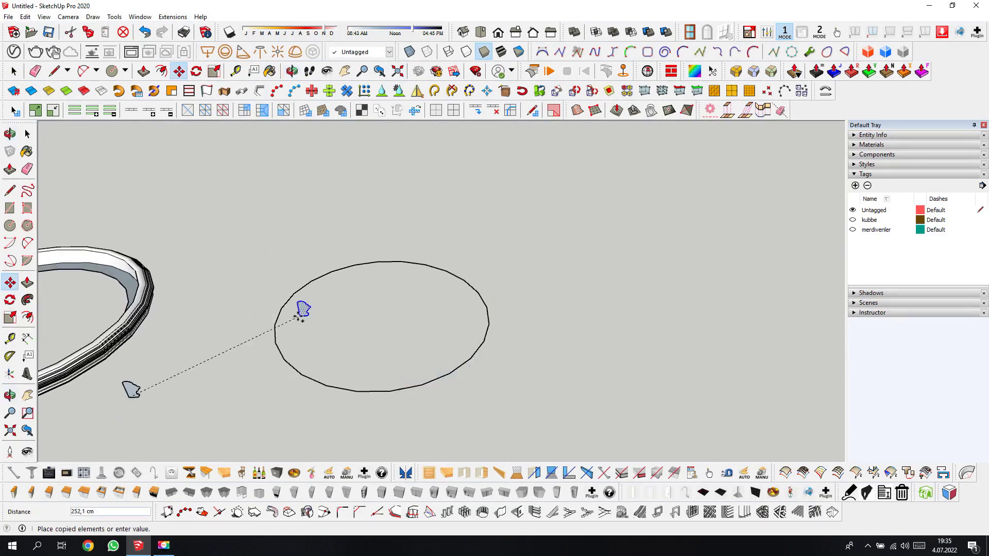
left_click(275, 325)
- Sweep the copied profile around the ellipse with Follow Me to form a second ring
left_click(28, 134)
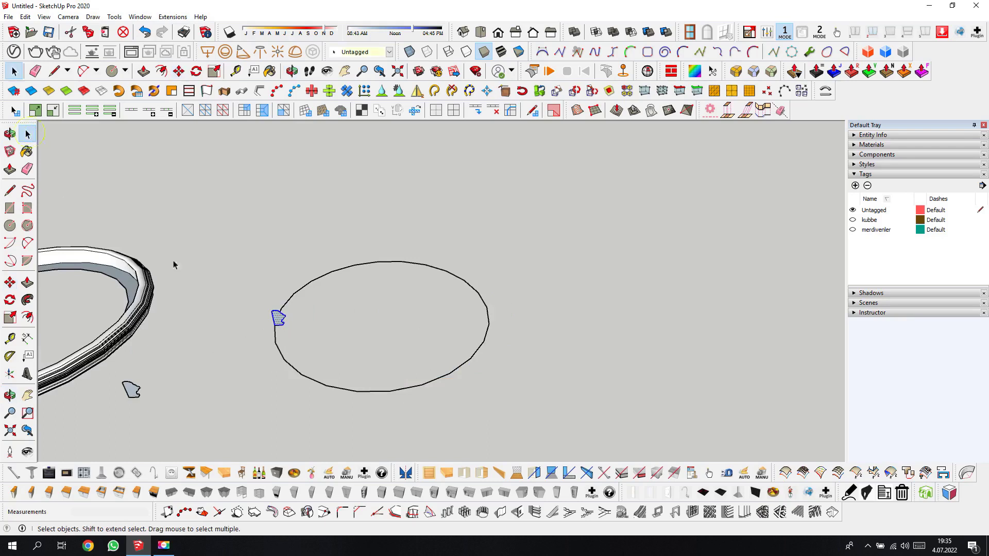
left_click(27, 300)
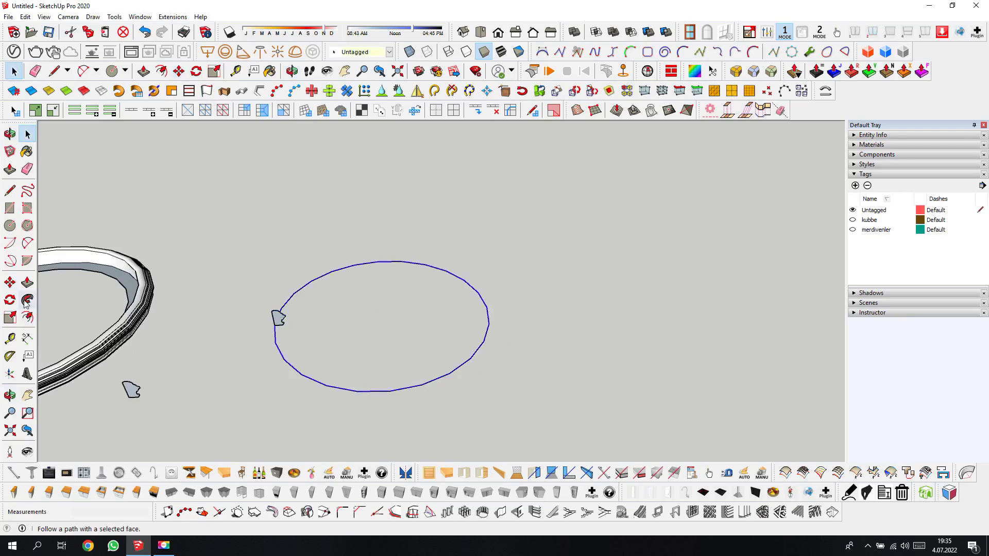
left_click(276, 319)
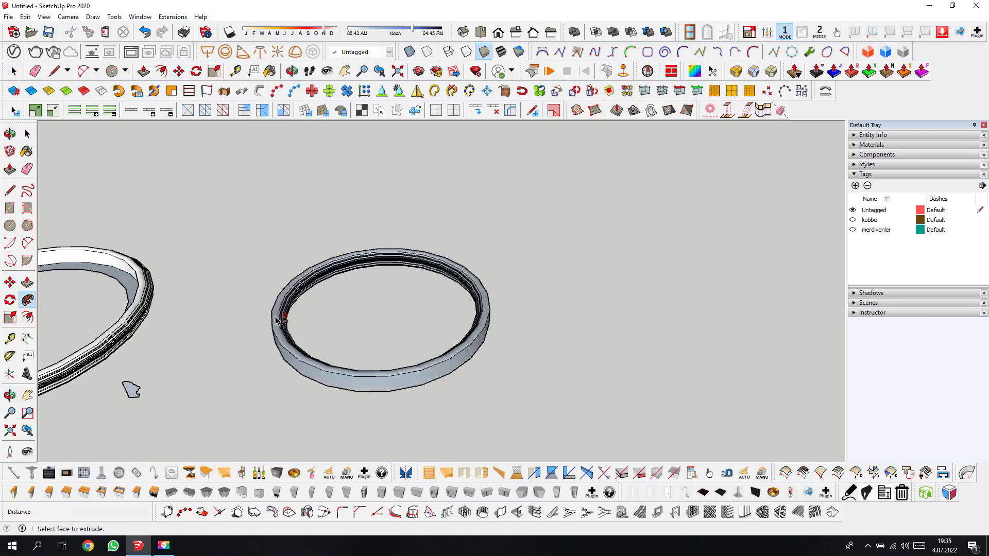
left_click(27, 133)
scroll(362, 371, "up", 2)
scroll(362, 371, "up", 2)
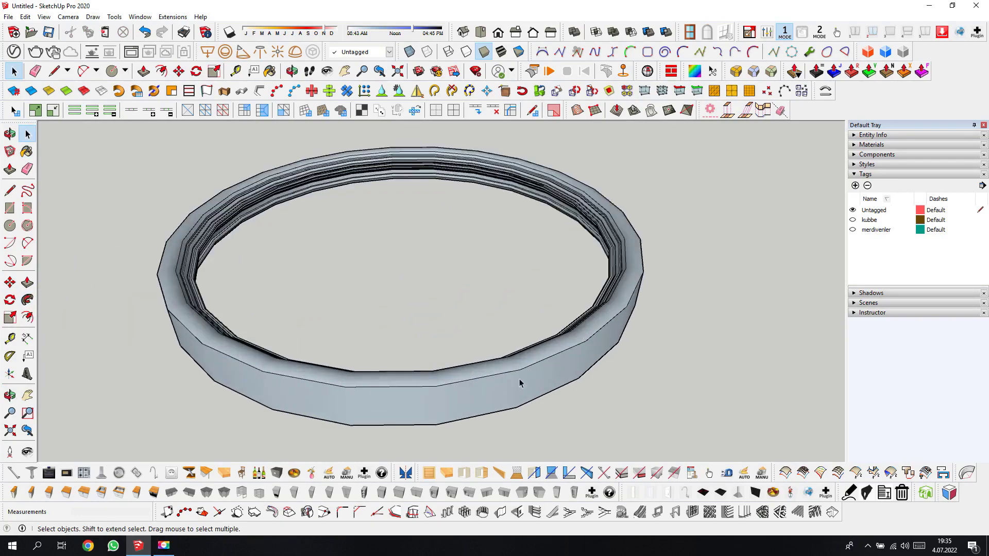
- Reverse the new ring's top face so it faces outward
right_click(628, 301)
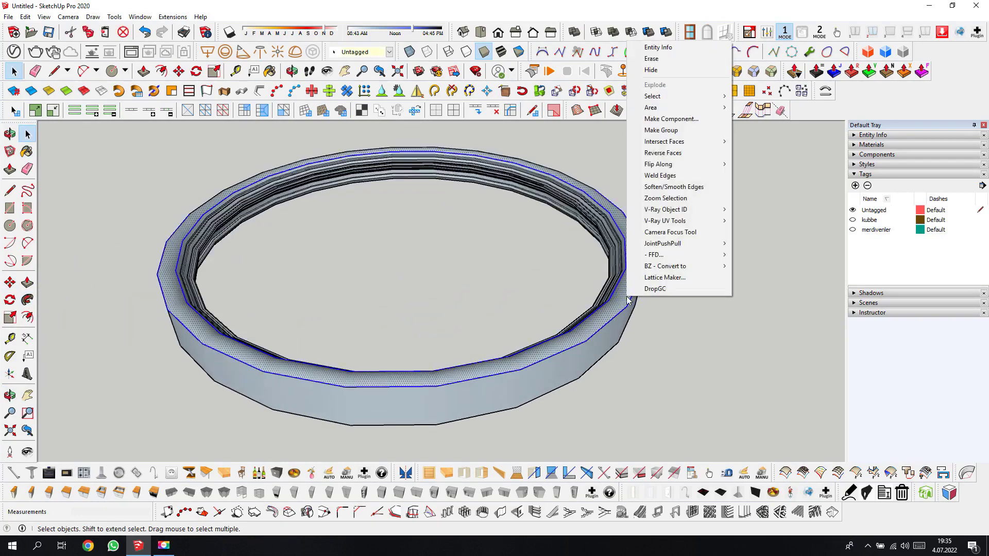
left_click(688, 153)
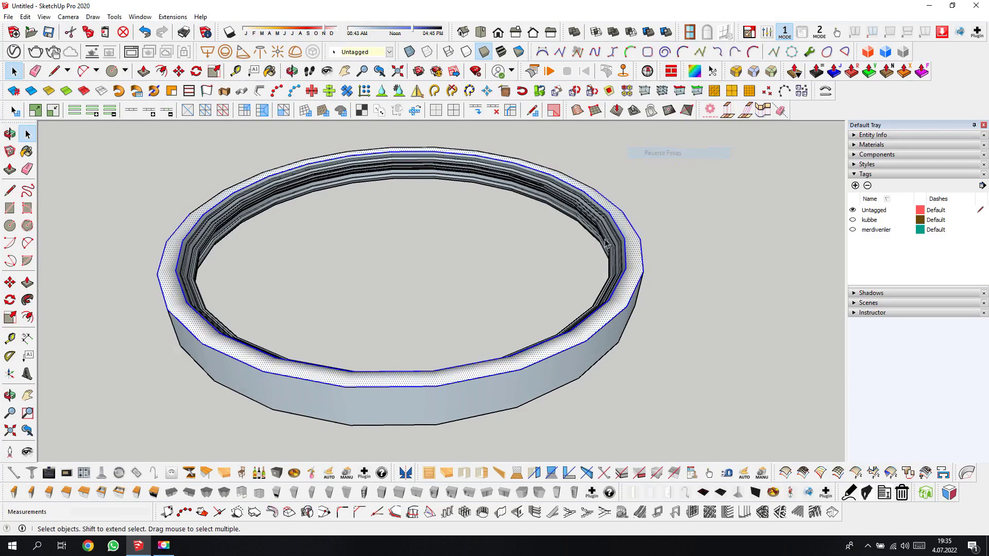
left_click(693, 338)
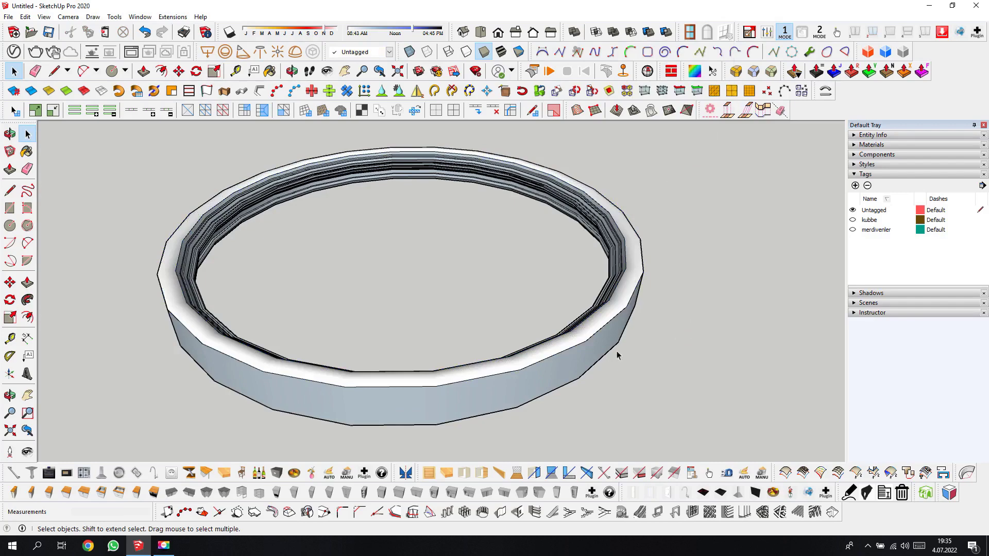
- Select the whole ring and reverse all its faces so they show white
triple_click(602, 314)
right_click(607, 310)
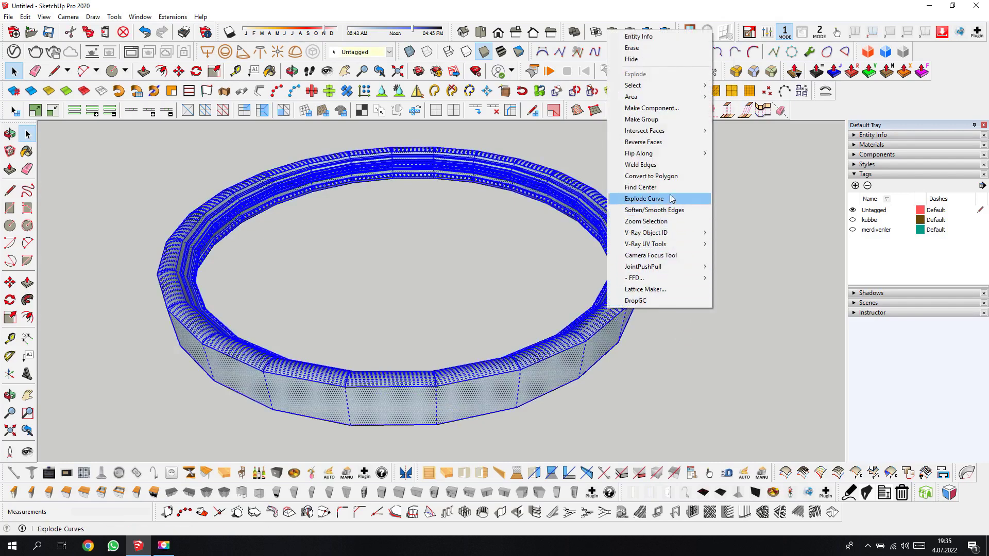
left_click(673, 143)
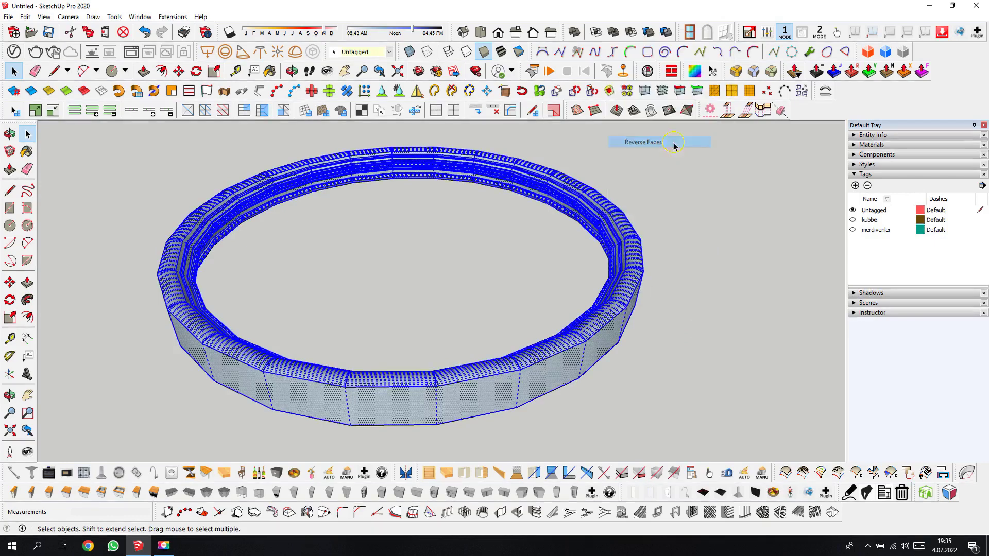
left_click(696, 336)
scroll(658, 313, "down", 3)
scroll(658, 313, "down", 2)
left_click(10, 282)
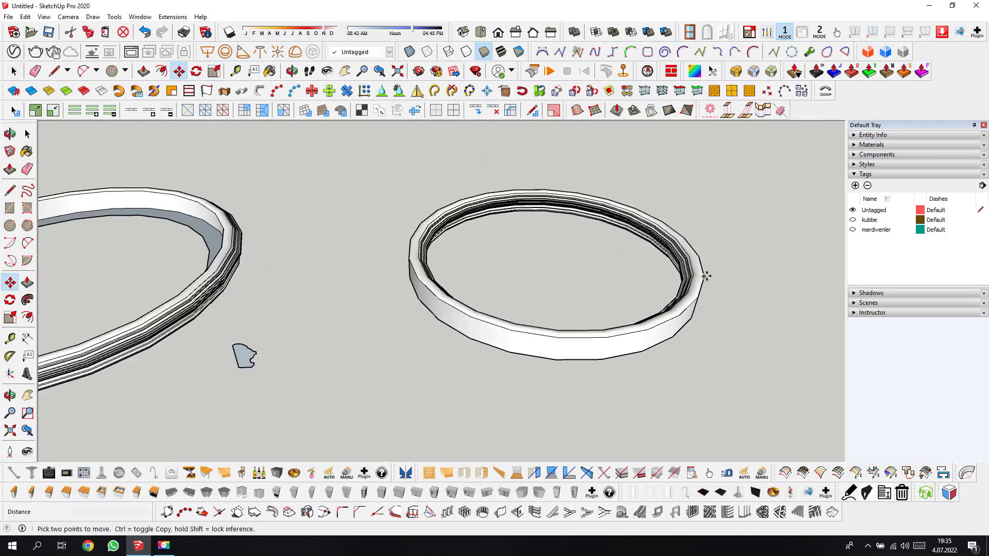
- Make the right-hand ring into a group
key("space")
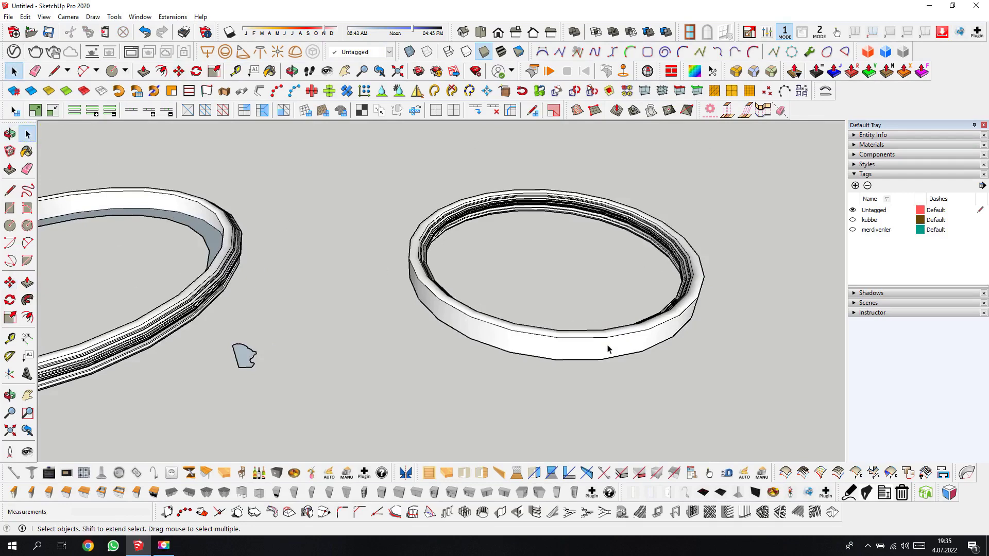
triple_click(609, 347)
right_click(609, 347)
left_click(656, 160)
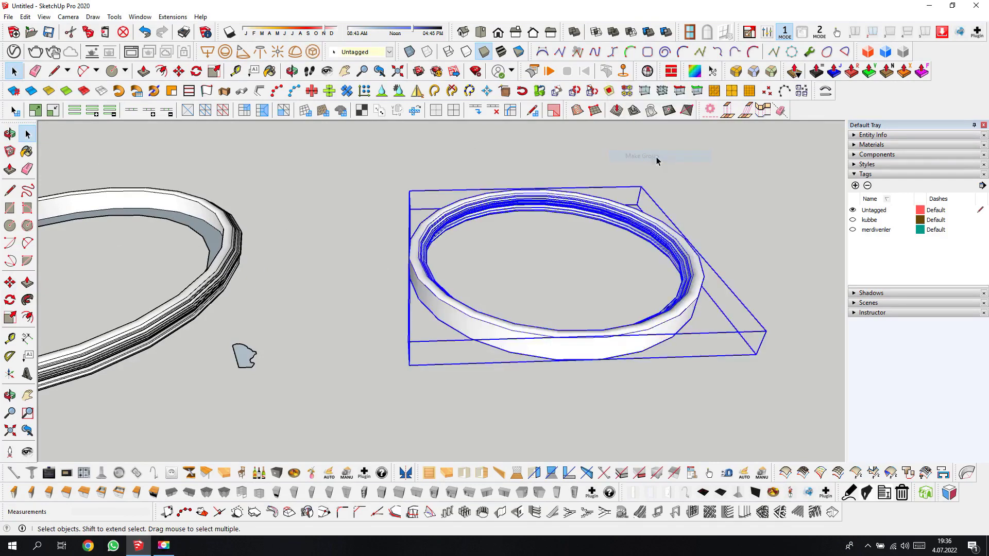
- Move the grouped ring onto the larger ring, snapping to its endpoint
key("m")
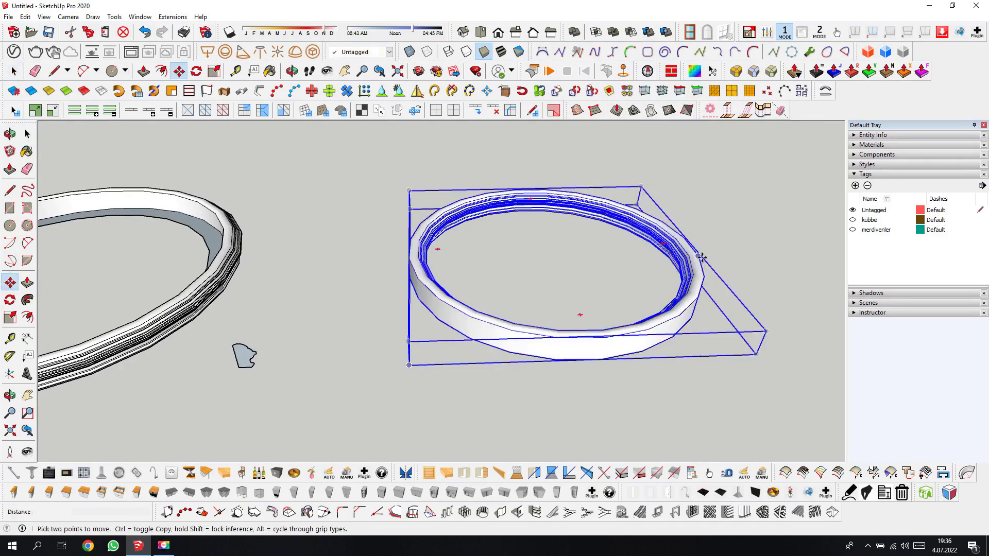
left_click(701, 258)
scroll(668, 257, "down", 5)
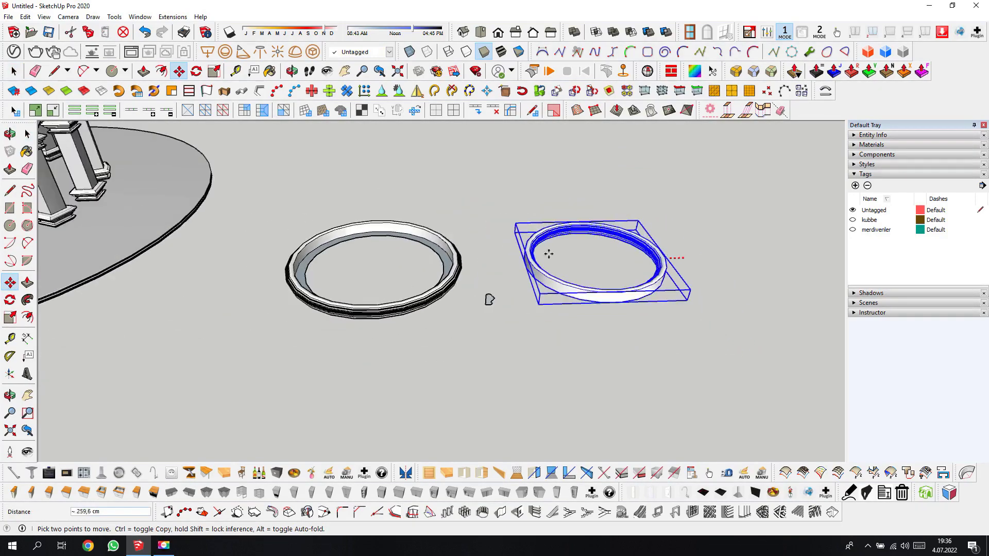
scroll(446, 266, "up", 3)
scroll(446, 265, "up", 3)
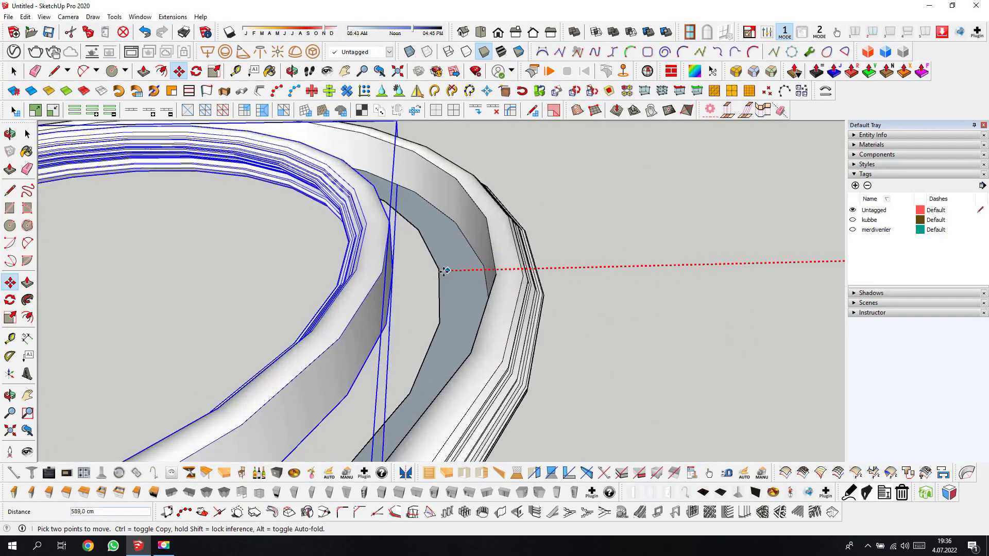
scroll(443, 267, "up", 2)
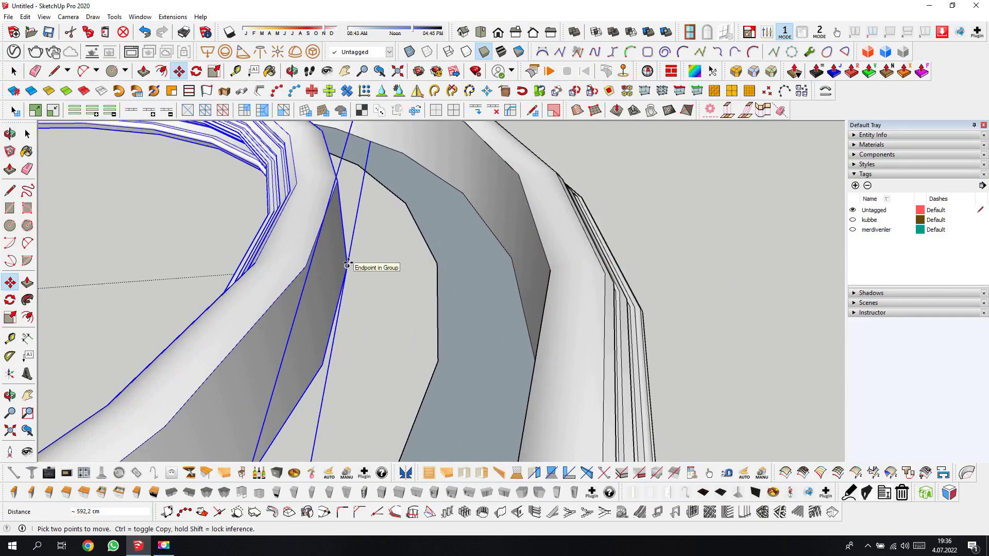
left_click(437, 265)
scroll(438, 266, "down", 2)
scroll(509, 299, "down", 4)
key("space")
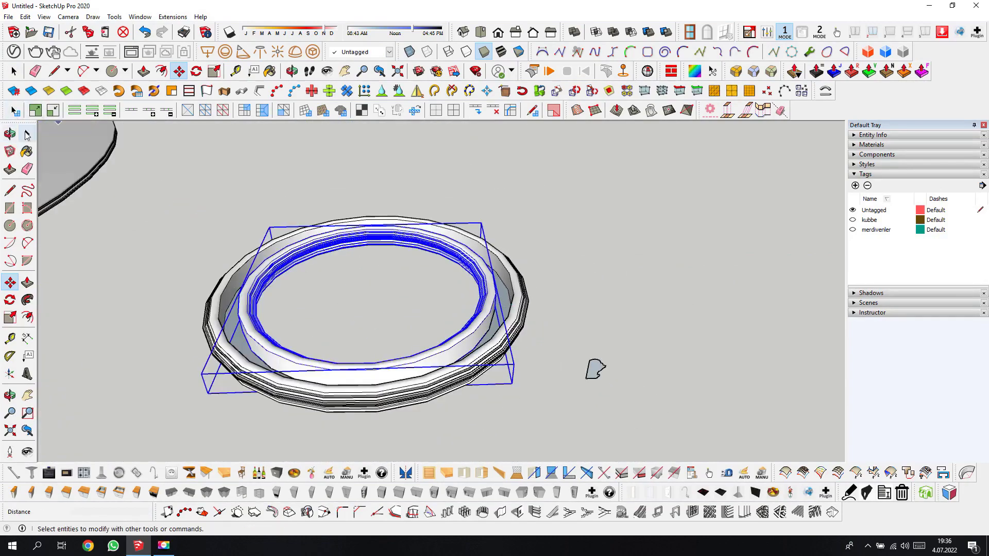
- Push/pull the larger ring's inner ledge face up 26.4 cm
left_click(583, 280)
scroll(466, 352, "up", 2)
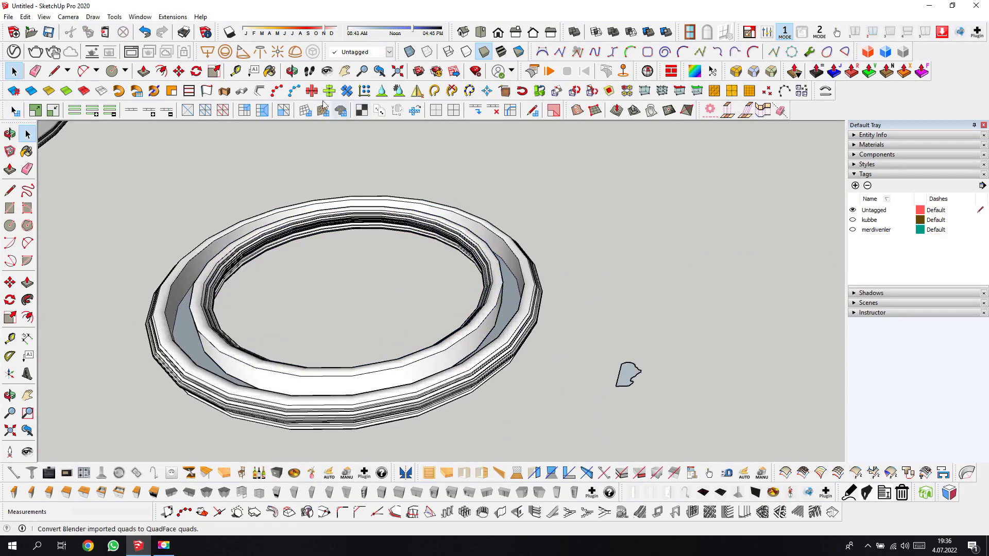
left_click(27, 282)
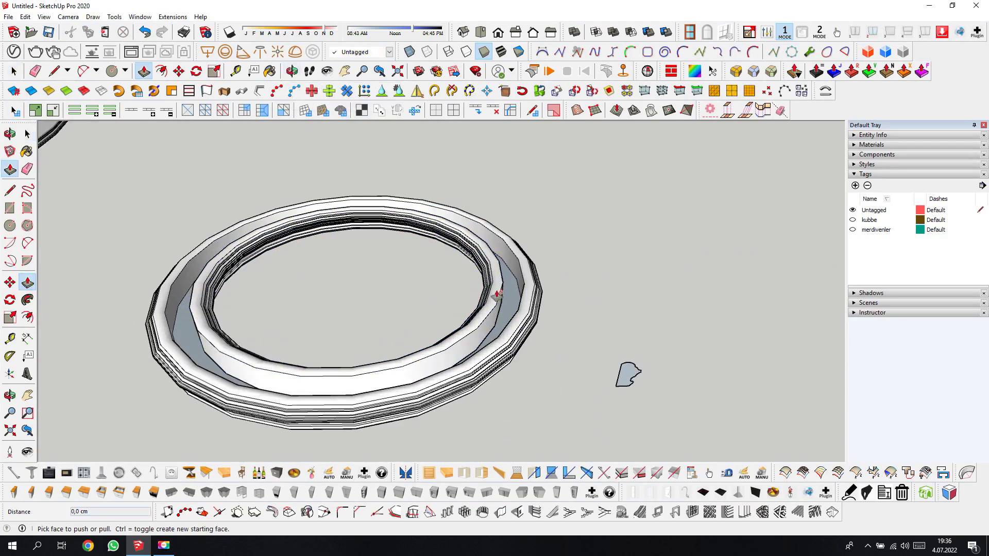
scroll(493, 295, "up", 2)
left_click(514, 287)
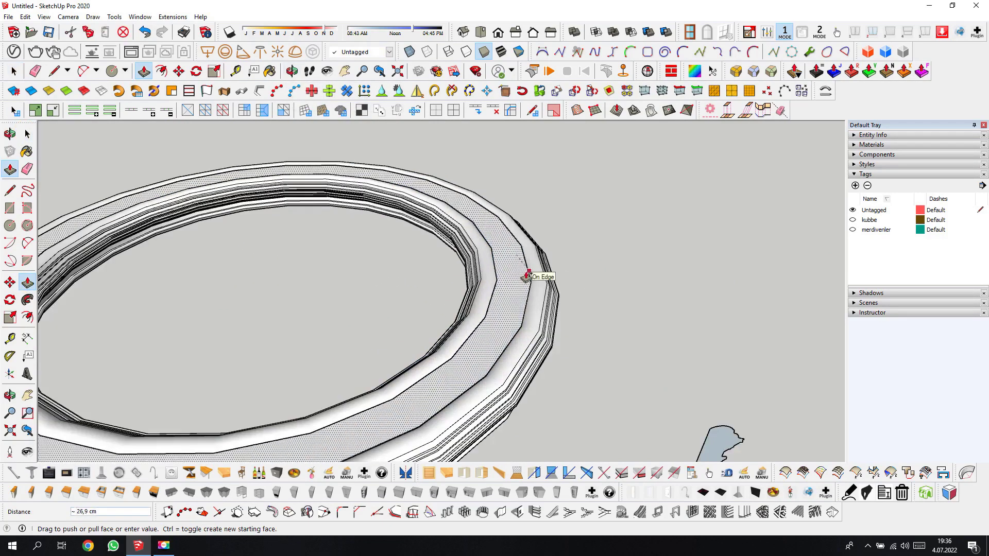
scroll(528, 283, "up", 3)
scroll(528, 284, "up", 1)
left_click(547, 298)
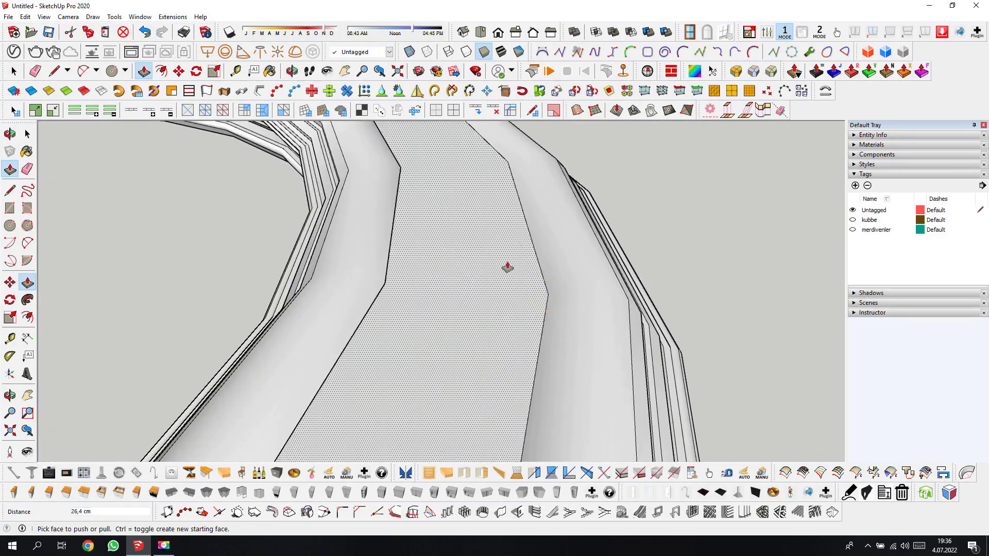
- Orbit down to a low side view of the combined ring
scroll(507, 268, "down", 3)
scroll(503, 264, "down", 4)
key("space")
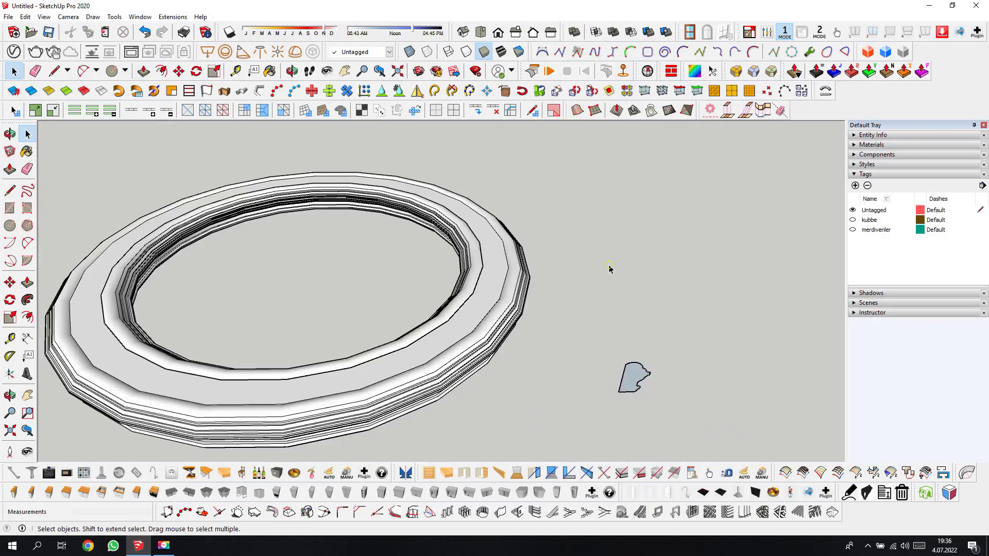
left_click(292, 70)
mouse_move(458, 362)
left_mouse_down()
mouse_move(413, 364)
mouse_move(324, 266)
mouse_move(263, 174)
mouse_move(319, 273)
mouse_move(442, 142)
mouse_move(422, 177)
mouse_move(413, 250)
mouse_move(430, 295)
mouse_move(546, 332)
mouse_move(575, 306)
mouse_move(564, 318)
mouse_move(587, 316)
left_mouse_up()
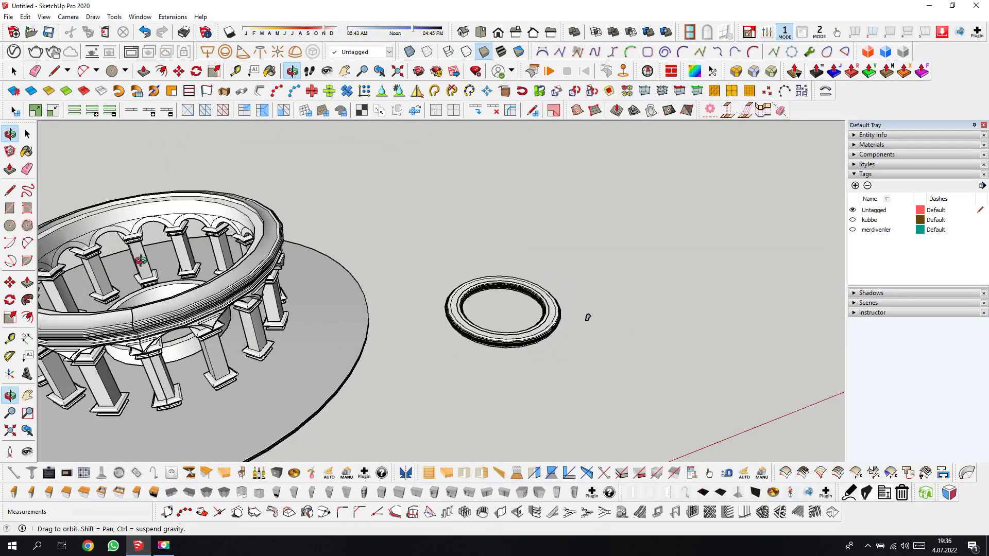
- Select the whole ring group after briefly selecting colonnade geometry
scroll(187, 320, "up", 5)
scroll(186, 320, "up", 5)
right_click(248, 323)
left_click(263, 328)
triple_click(362, 318)
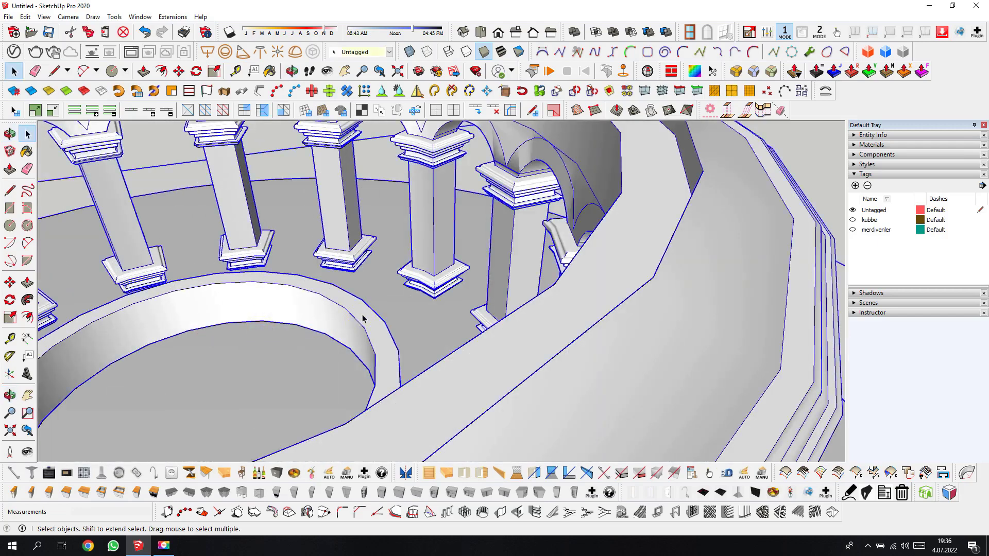
scroll(242, 289, "down", 5)
scroll(452, 354, "up", 2)
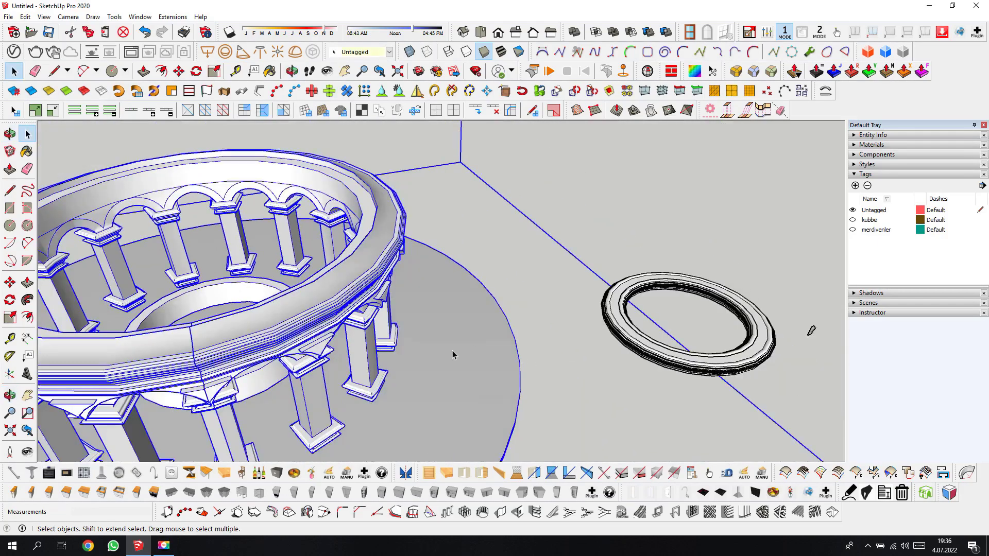
triple_click(617, 278)
right_click(748, 369)
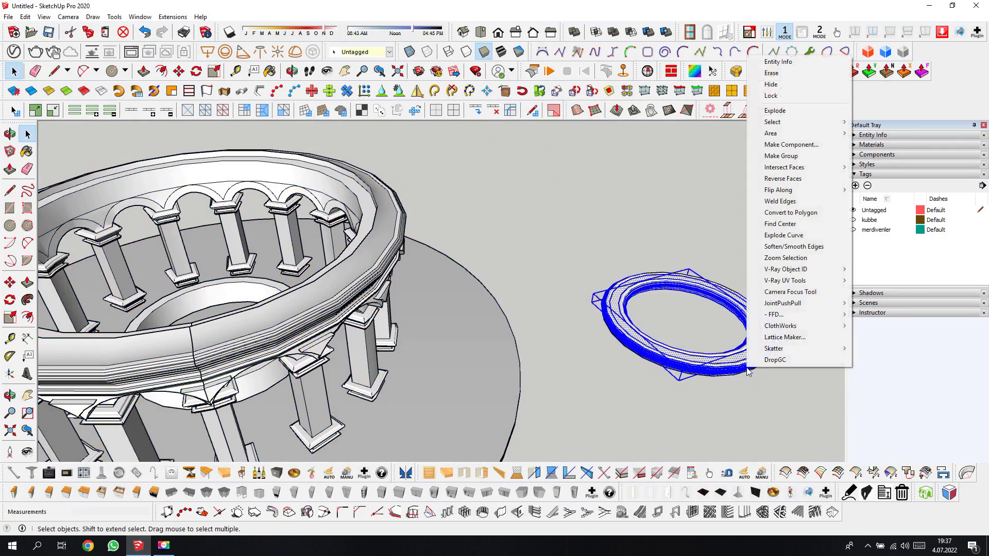
key("Escape")
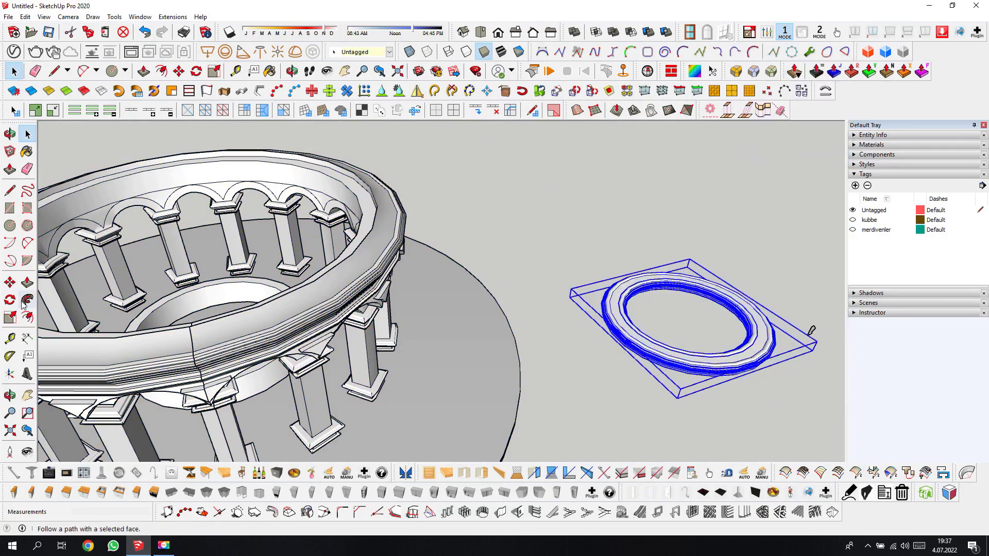
- Pick up the ring bowl with Move and carry it toward the colonnade interior
key("q")
key("m")
scroll(741, 320, "up", 3)
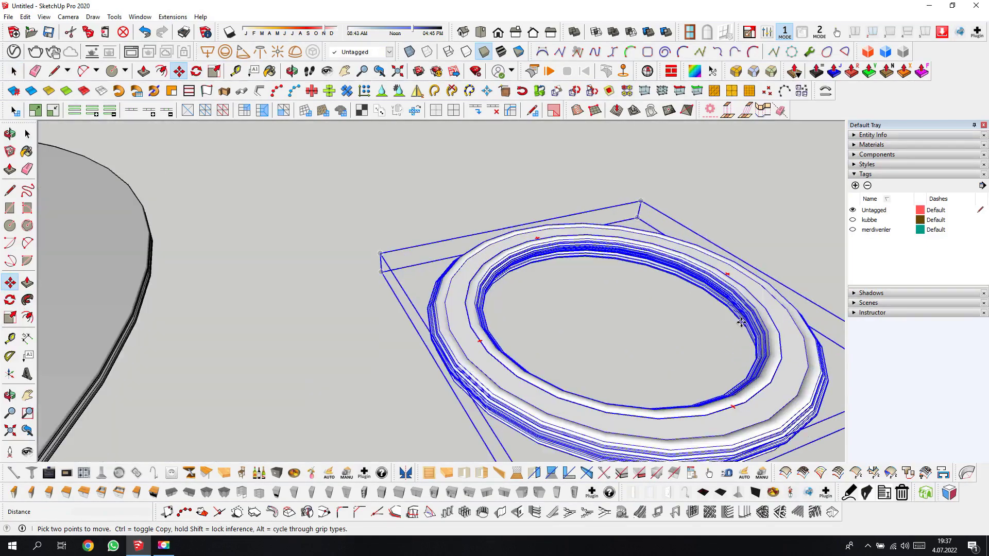
left_click(783, 308)
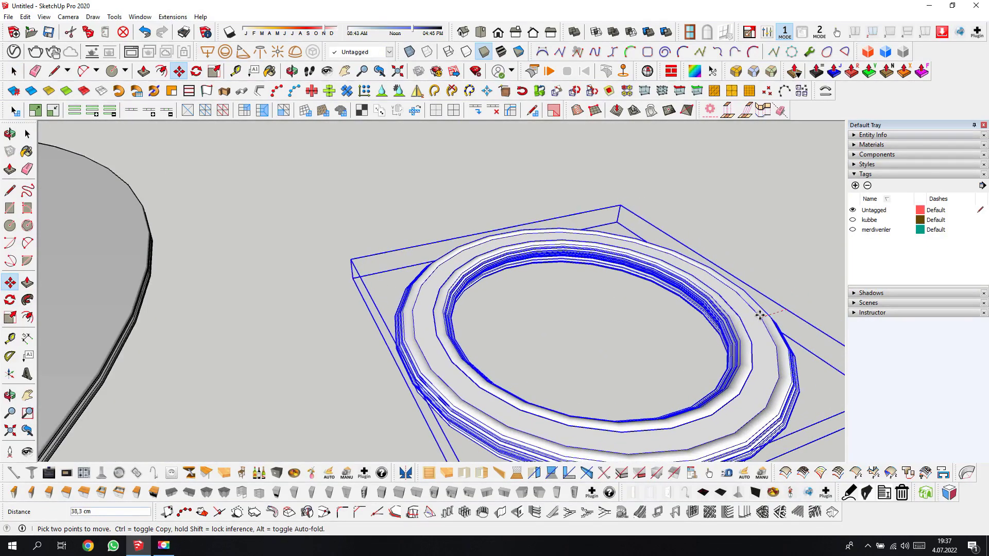
scroll(794, 307, "down", 2)
scroll(786, 301, "down", 2)
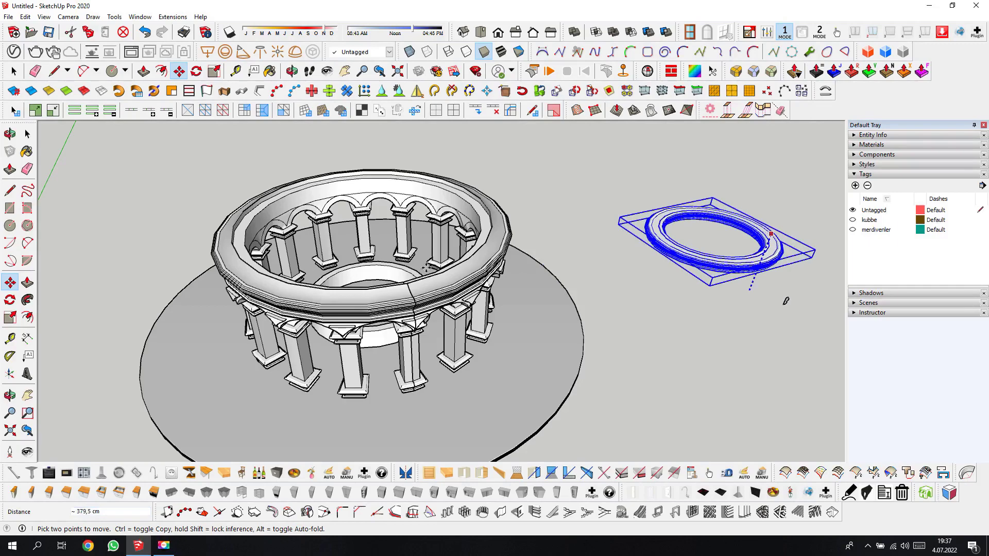
scroll(771, 265, "up", 3)
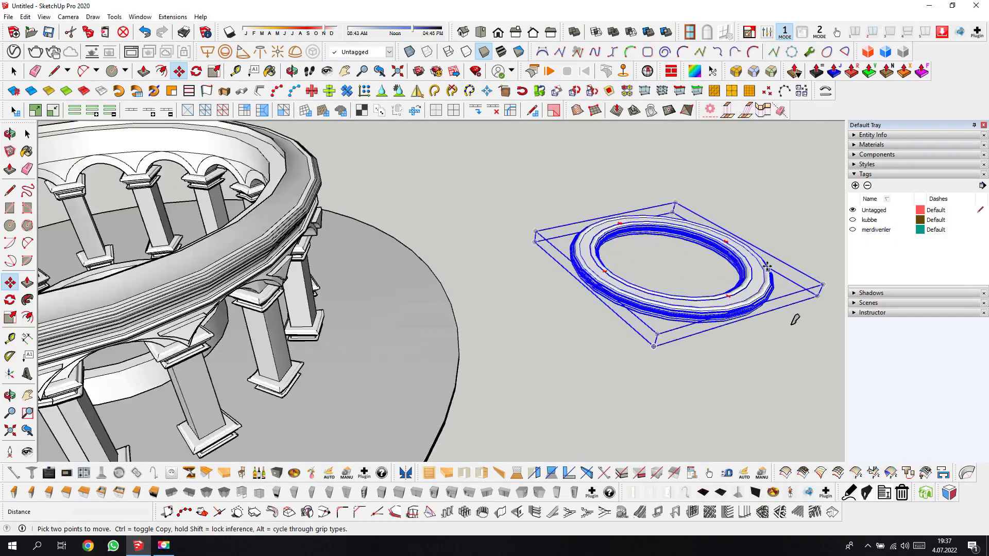
scroll(757, 258, "up", 2)
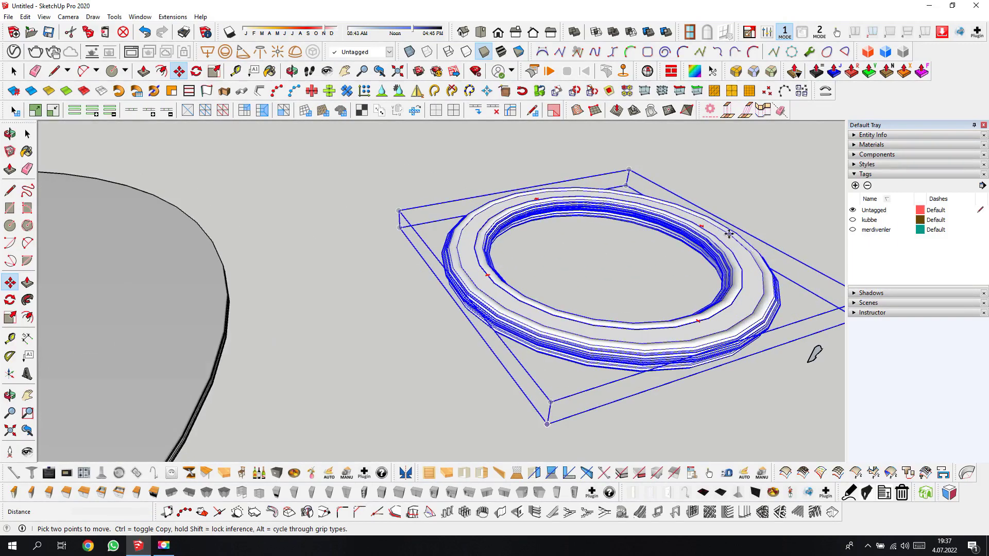
scroll(711, 237, "down", 2)
scroll(685, 245, "down", 3)
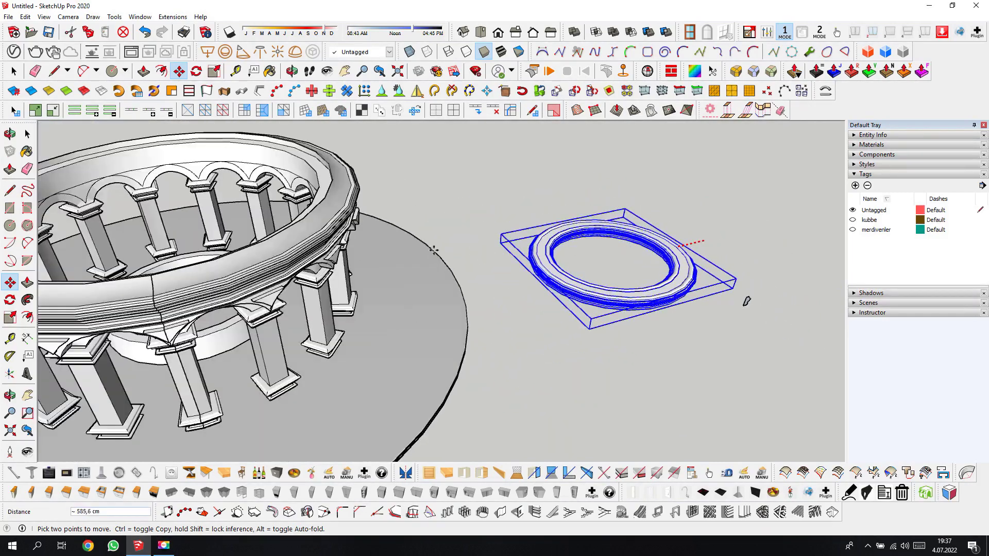
scroll(245, 255, "up", 3)
scroll(240, 260, "up", 3)
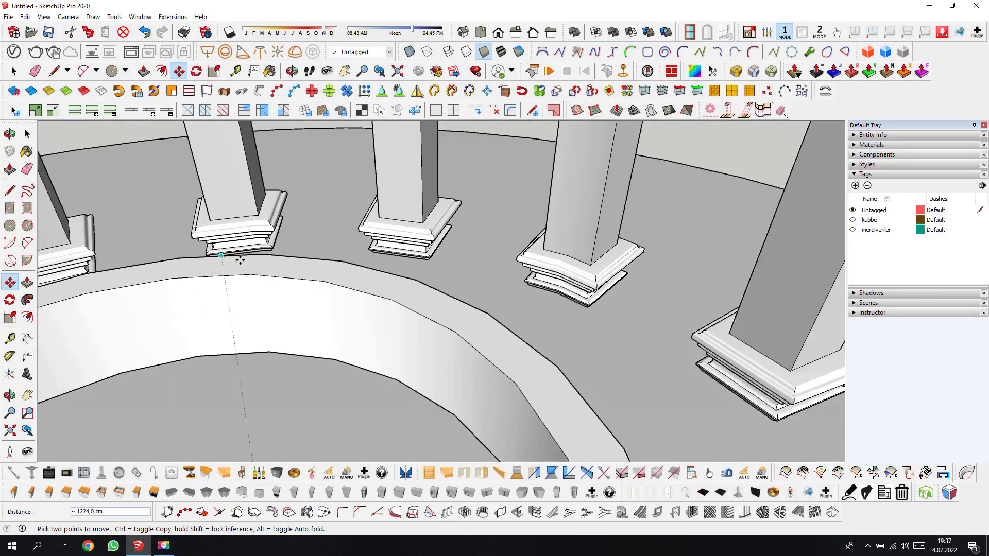
- Place the ring bowl inside the colonnade and orbit to view it from the side
left_click(548, 360)
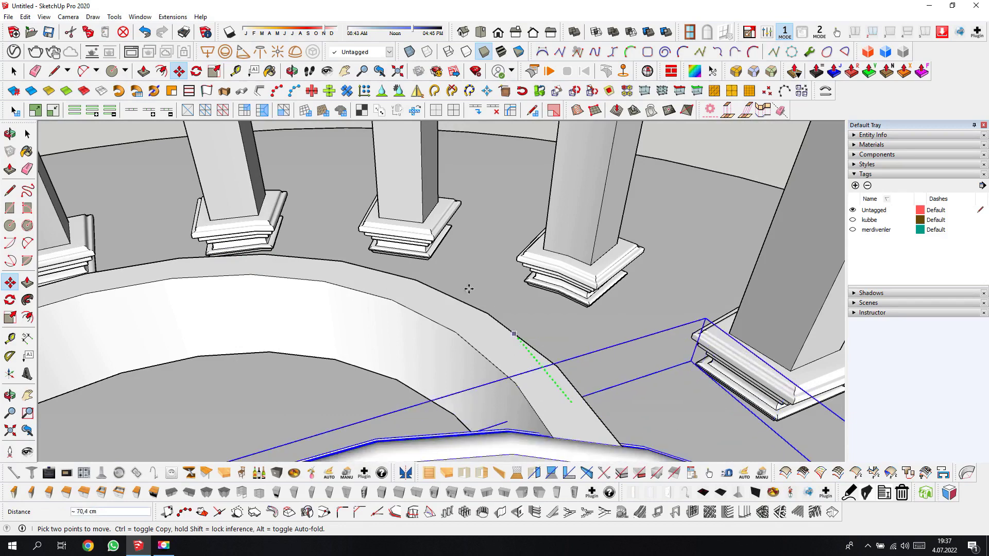
left_click(331, 190)
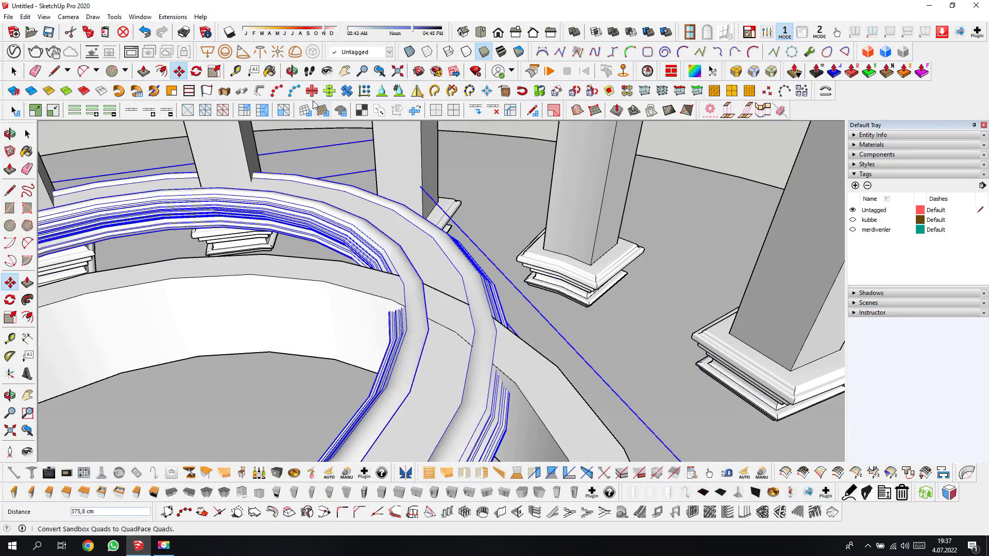
left_click(292, 71)
mouse_move(460, 342)
left_mouse_down()
mouse_move(430, 335)
mouse_move(433, 299)
left_mouse_up()
right_click(433, 299)
- Lower the ring toward the floor around the central base and orbit to check placement
key("m")
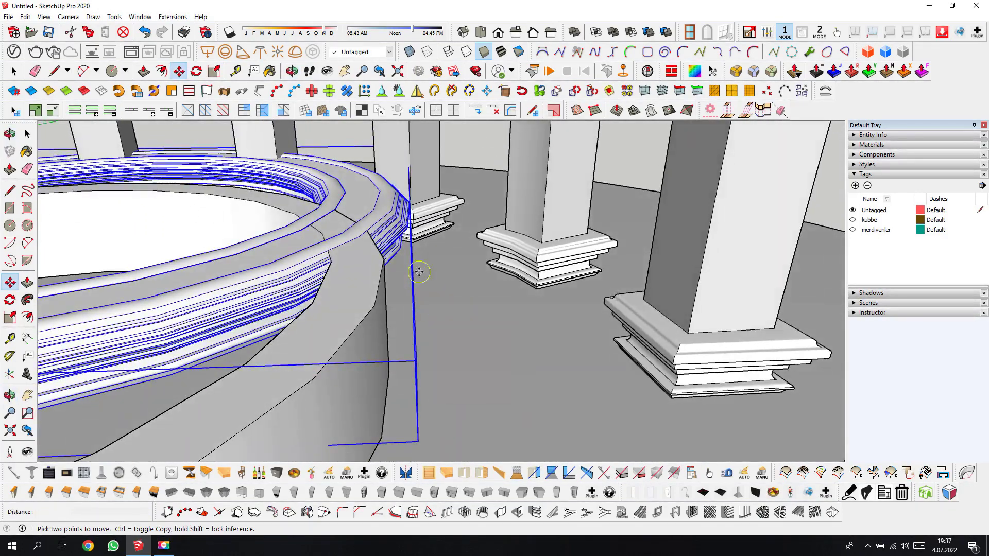
left_click(418, 272)
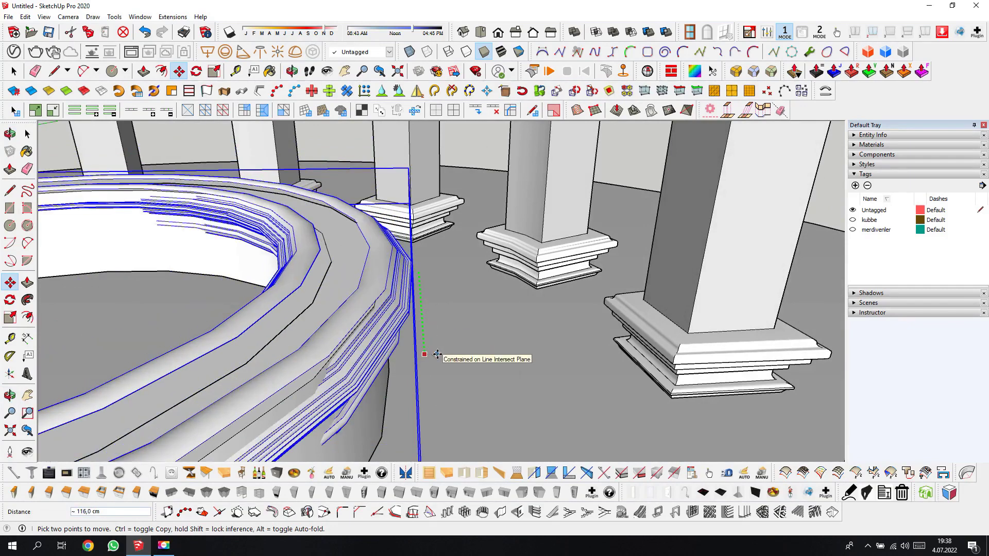
left_click(435, 361)
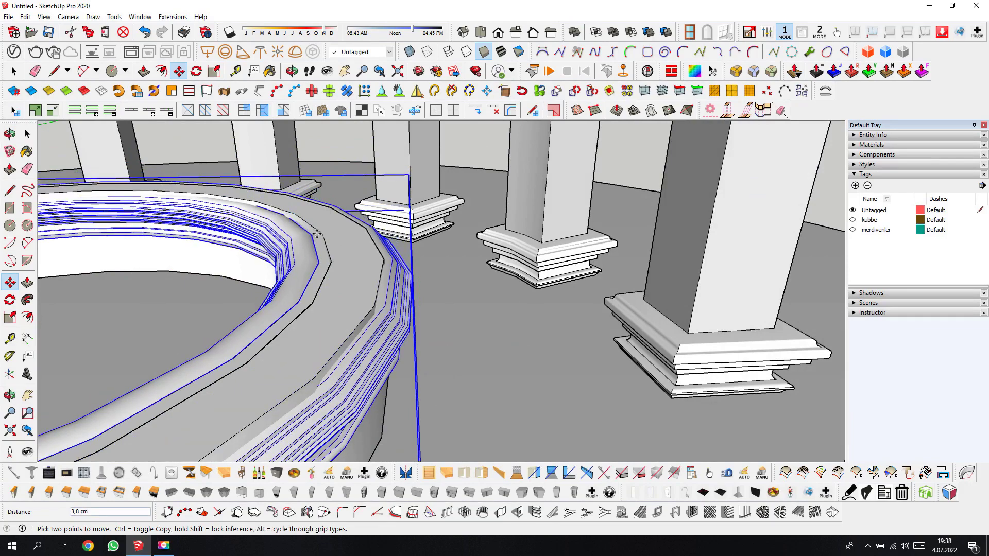
scroll(321, 258, "up", 2)
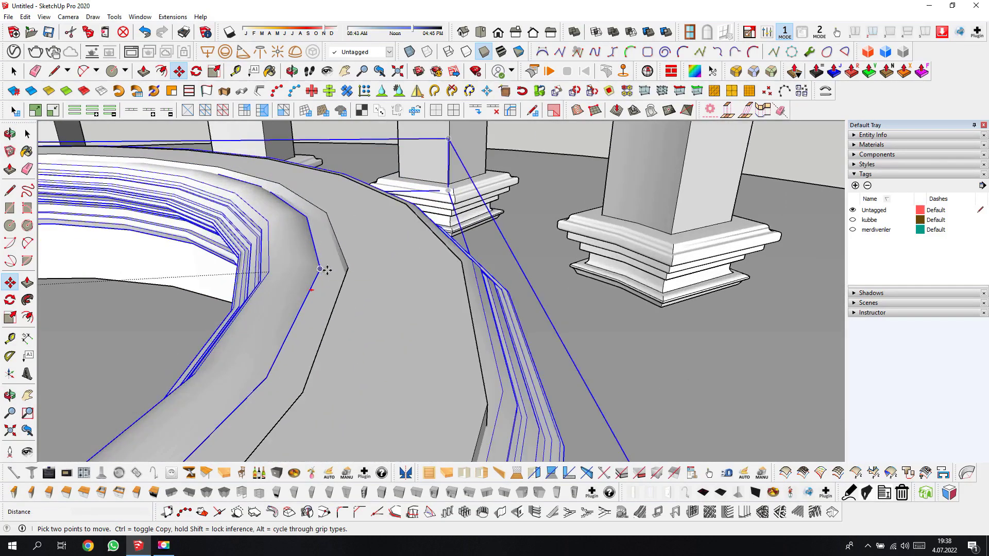
left_click(322, 269)
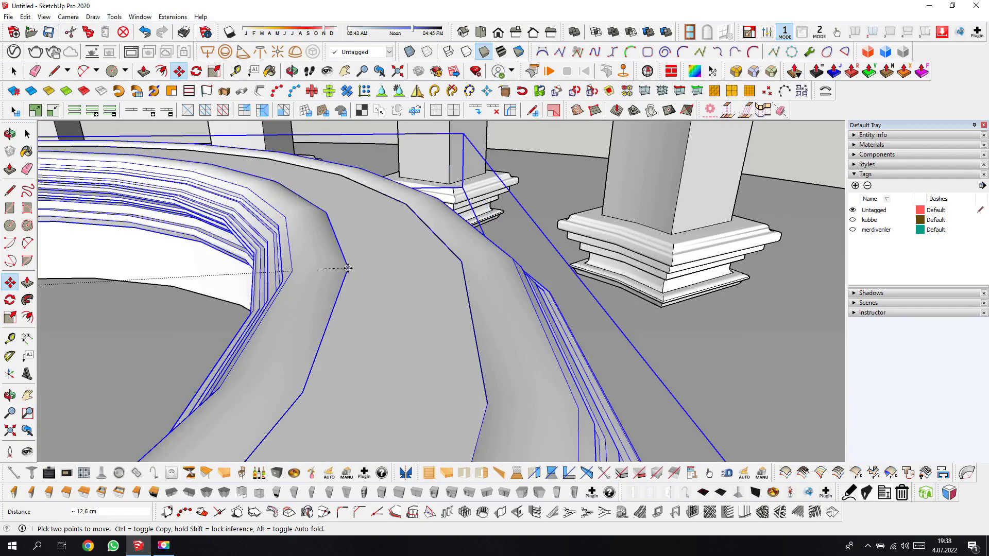
scroll(436, 330, "down", 3)
left_click(291, 70)
left_click_drag(371, 222, 435, 281)
scroll(434, 281, "down", 5)
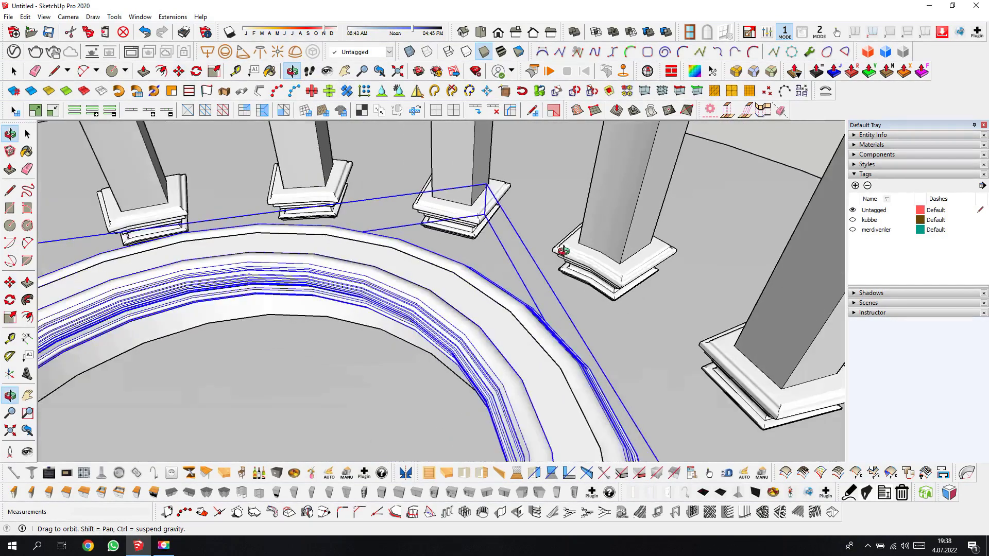
- Orbit to eye level with the ring and adjust its height a few centimetres
left_click_drag(561, 250, 549, 256)
scroll(393, 315, "down", 5)
mouse_move(360, 302)
left_mouse_down()
mouse_move(470, 333)
mouse_move(512, 291)
left_mouse_up()
scroll(470, 332, "up", 5)
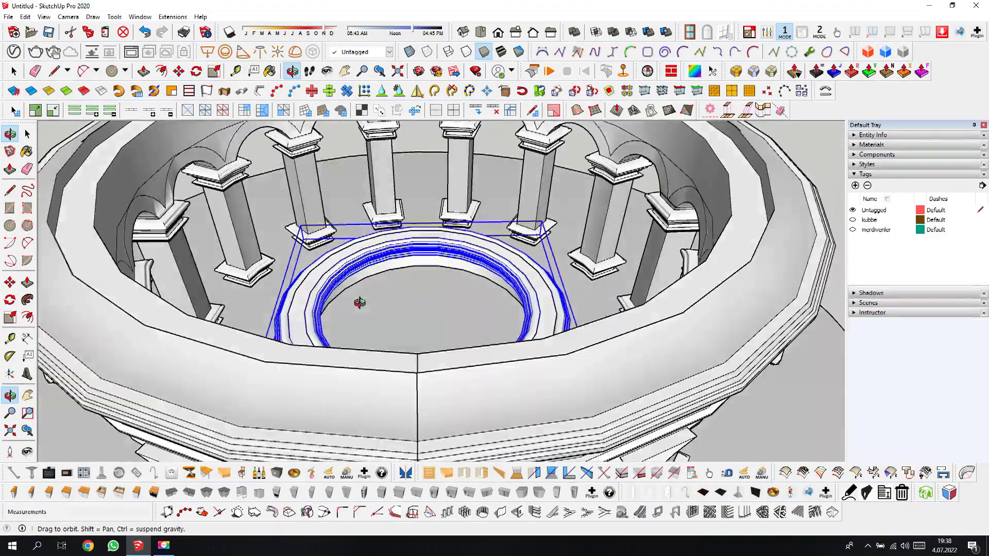
scroll(470, 332, "down", 3)
scroll(400, 238, "up", 4)
scroll(400, 238, "up", 3)
left_click_drag(400, 238, 409, 272)
right_click(442, 334)
key("m")
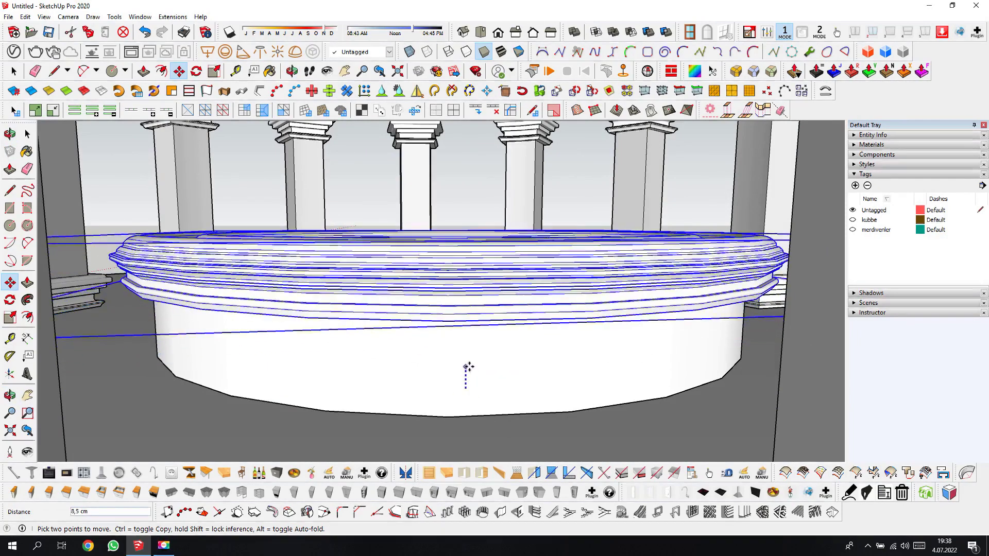
left_click(467, 345)
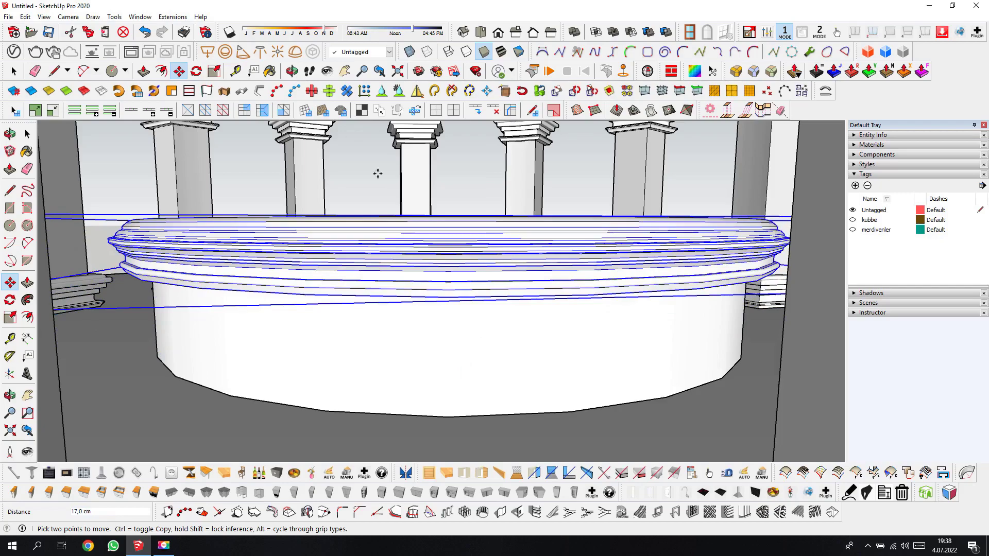
- Orbit around the ring and up to a high overview of the whole model
left_click(291, 71)
mouse_move(393, 261)
left_mouse_down()
mouse_move(447, 423)
mouse_move(471, 231)
mouse_move(371, 227)
mouse_move(362, 176)
mouse_move(534, 227)
mouse_move(609, 217)
left_mouse_up()
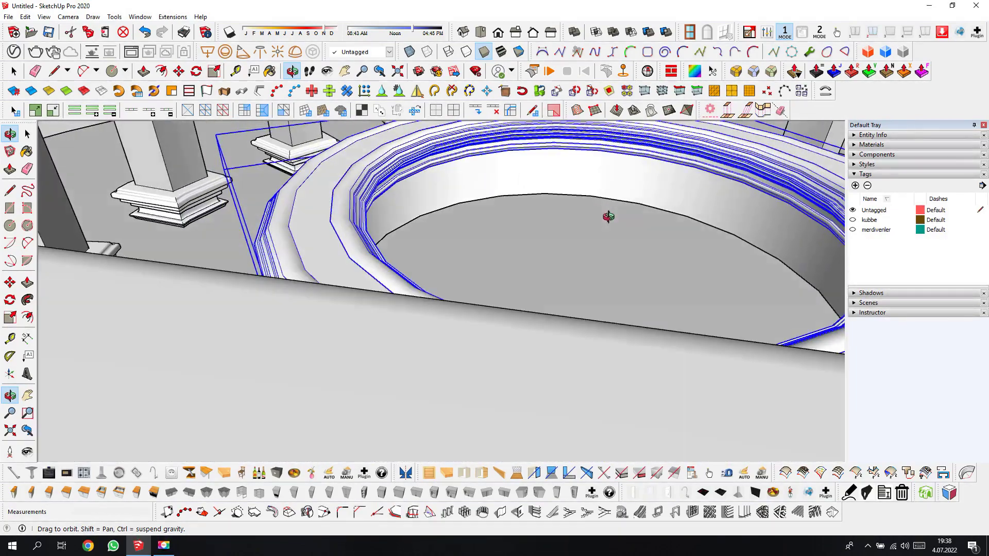
mouse_move(546, 233)
left_mouse_down()
mouse_move(520, 245)
mouse_move(455, 195)
mouse_move(488, 308)
left_mouse_up()
scroll(488, 308, "down", 3)
scroll(505, 327, "down", 3)
scroll(490, 353, "down", 3)
mouse_move(567, 355)
left_mouse_down()
mouse_move(607, 361)
mouse_move(77, 227)
left_mouse_up()
scroll(463, 351, "up", 5)
right_click(462, 351)
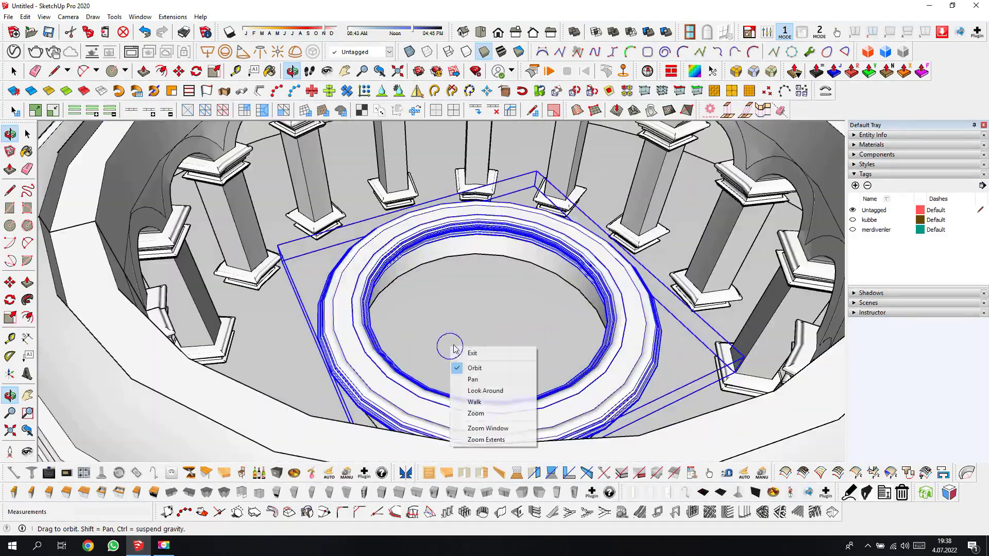
left_click(462, 351)
scroll(96, 249, "down", 3)
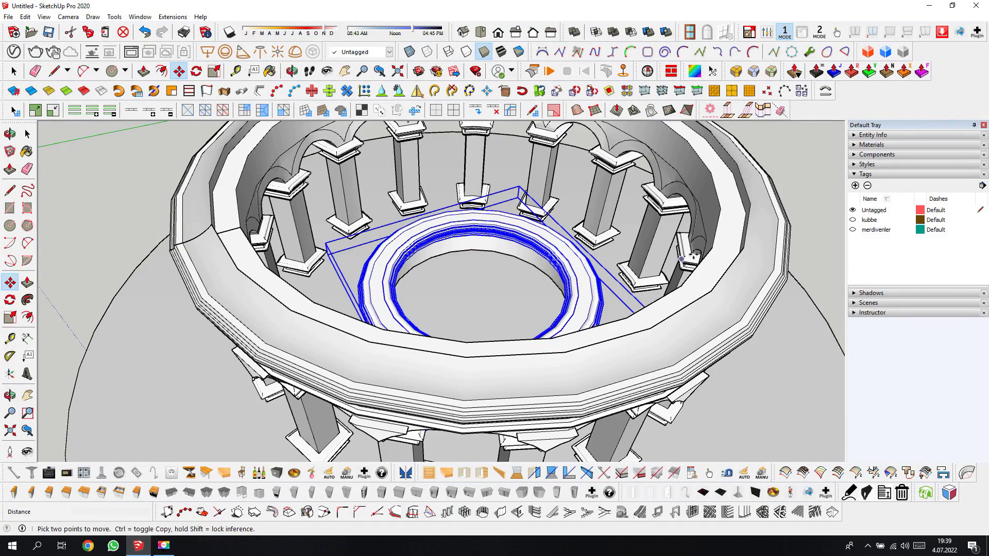
- Copy the ring bowl upward above the original using Move with Ctrl
left_click(646, 260)
key("ctrl")
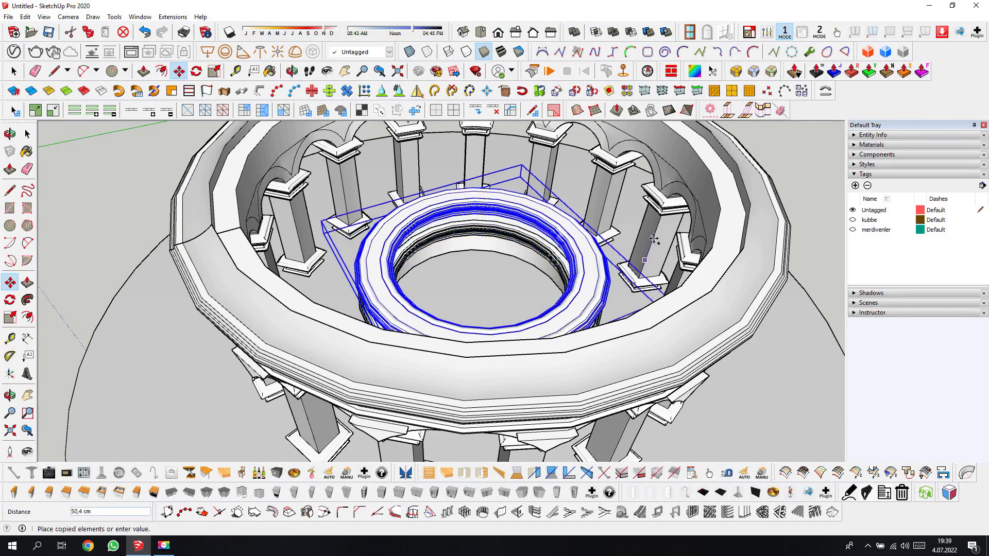
left_click(654, 239)
- Scale the copied ring about its centre down to about 0.41
key("s")
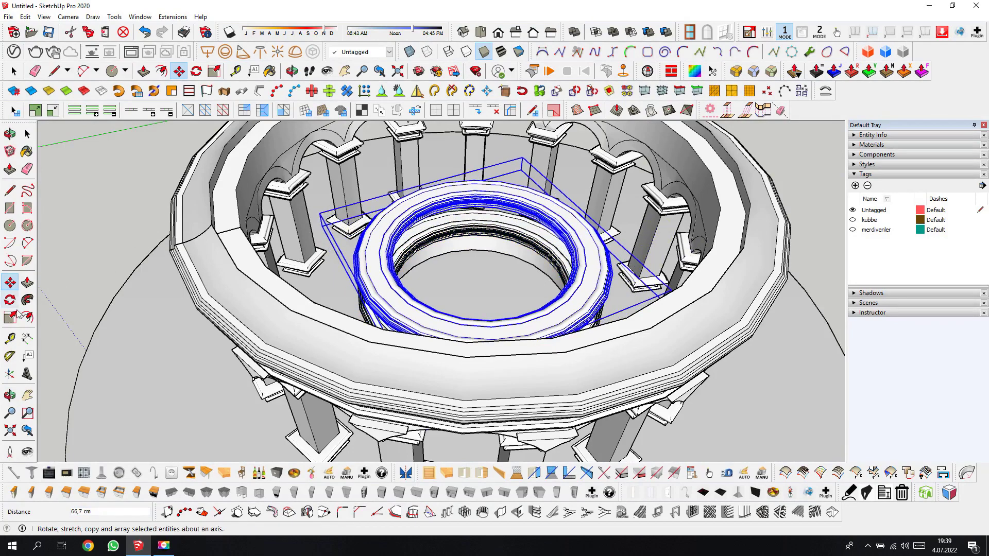
scroll(558, 288, "up", 3)
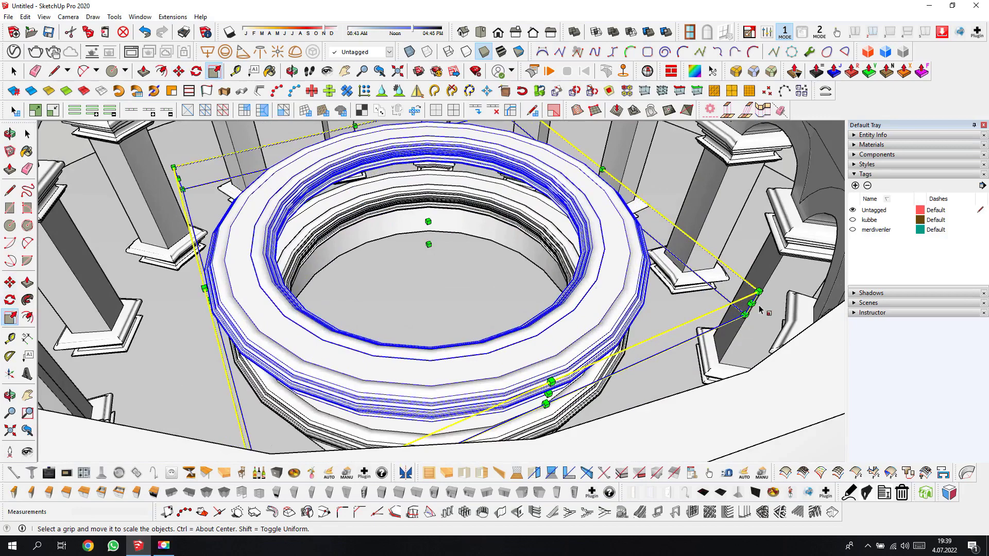
left_click_drag(753, 305, 704, 293)
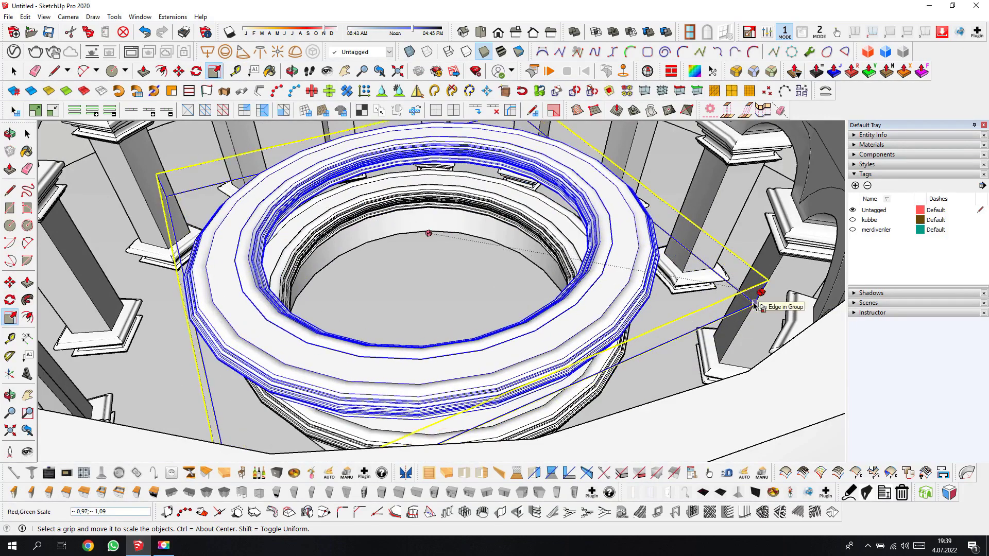
left_click_drag(704, 293, 550, 259)
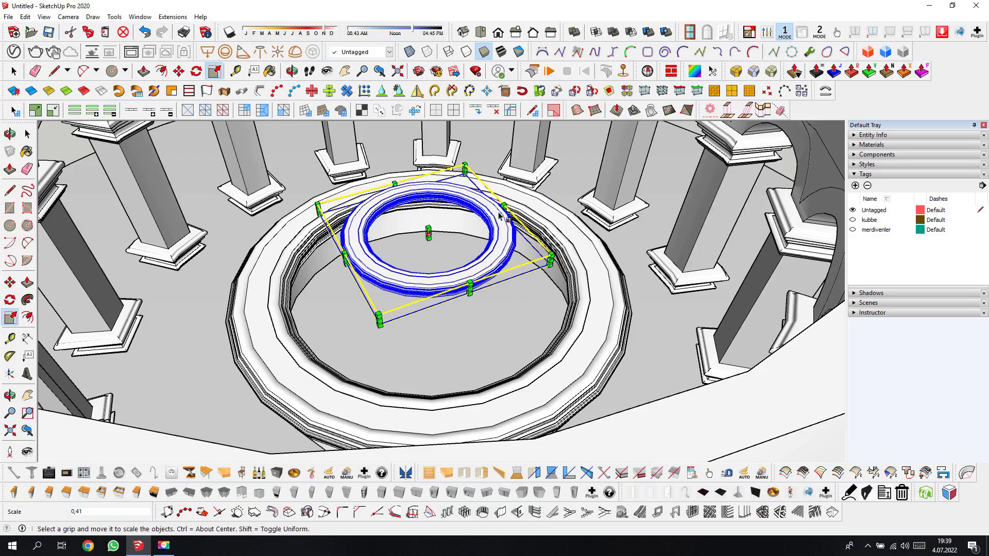
middle_click_drag(429, 234, 391, 216)
- Orbit in to view the smaller upper ring up close
left_click(292, 71)
mouse_move(364, 304)
left_mouse_down()
mouse_move(457, 223)
mouse_move(458, 247)
mouse_move(506, 214)
mouse_move(468, 210)
mouse_move(480, 203)
mouse_move(429, 282)
mouse_move(437, 305)
mouse_move(466, 325)
mouse_move(547, 293)
mouse_move(521, 400)
mouse_move(530, 238)
left_mouse_up()
right_click(536, 246)
left_click(547, 252)
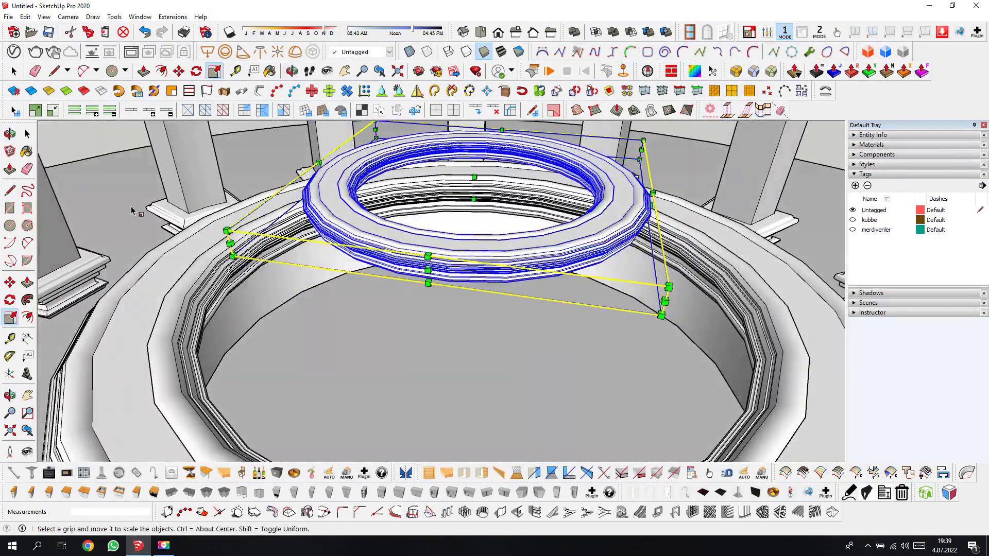
key("space")
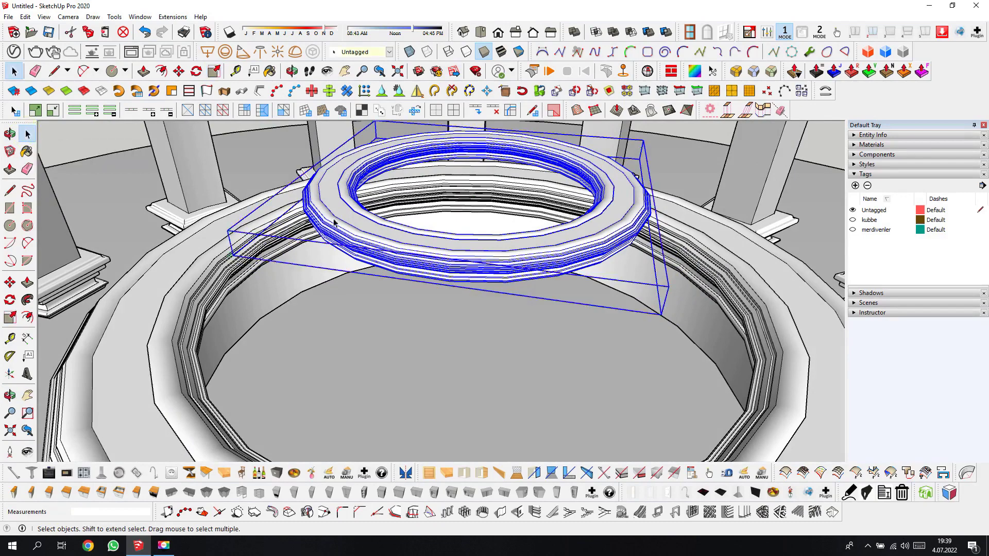
- Open the small ring for editing and select its outer band face
scroll(347, 220, "up", 2)
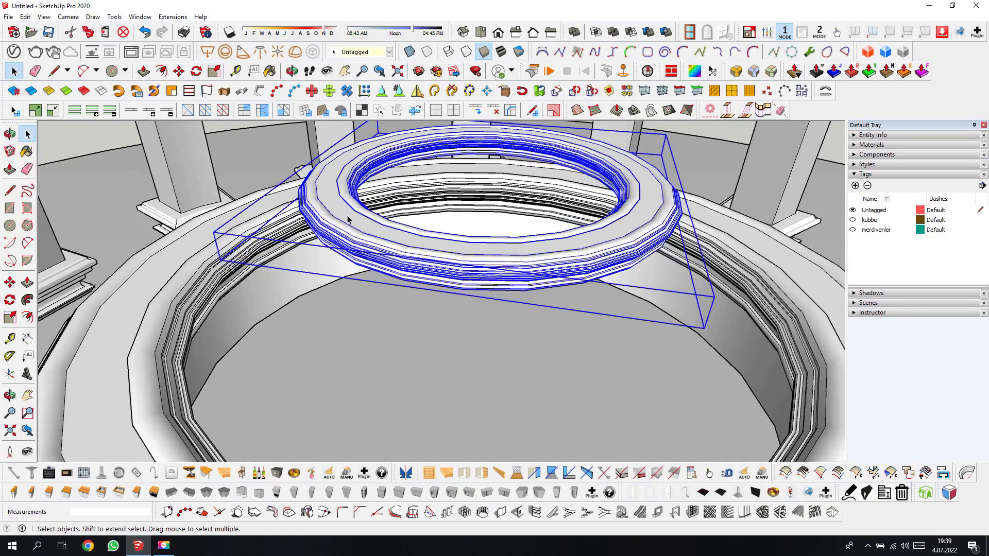
scroll(348, 220, "up", 1)
double_click(348, 220)
scroll(348, 220, "up", 2)
scroll(348, 220, "up", 2)
left_click(348, 234)
scroll(361, 227, "up", 2)
scroll(371, 223, "up", 1)
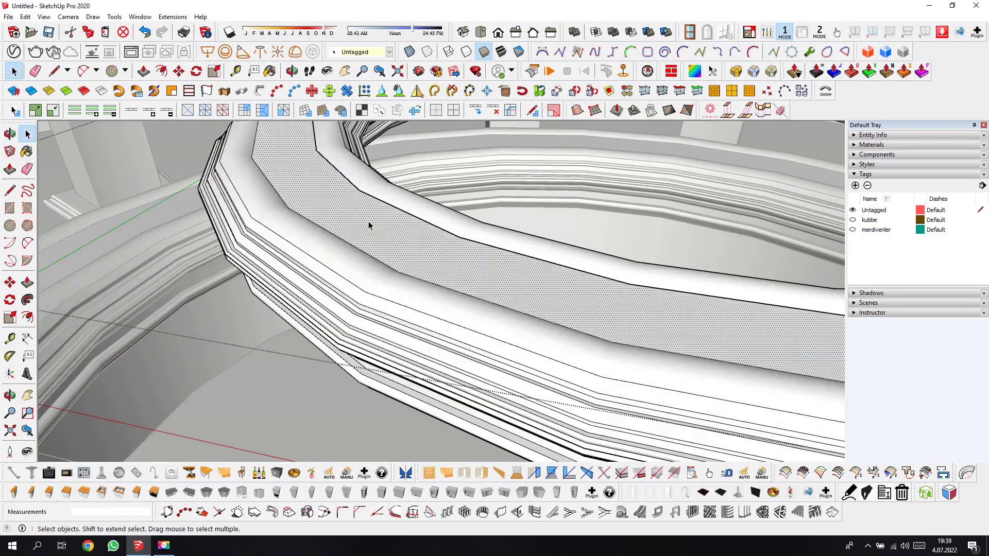
scroll(199, 309, "down", 3)
scroll(199, 309, "down", 2)
- Orbit to look down on the ring, then click outside to close the pavilion group
left_click(9, 282)
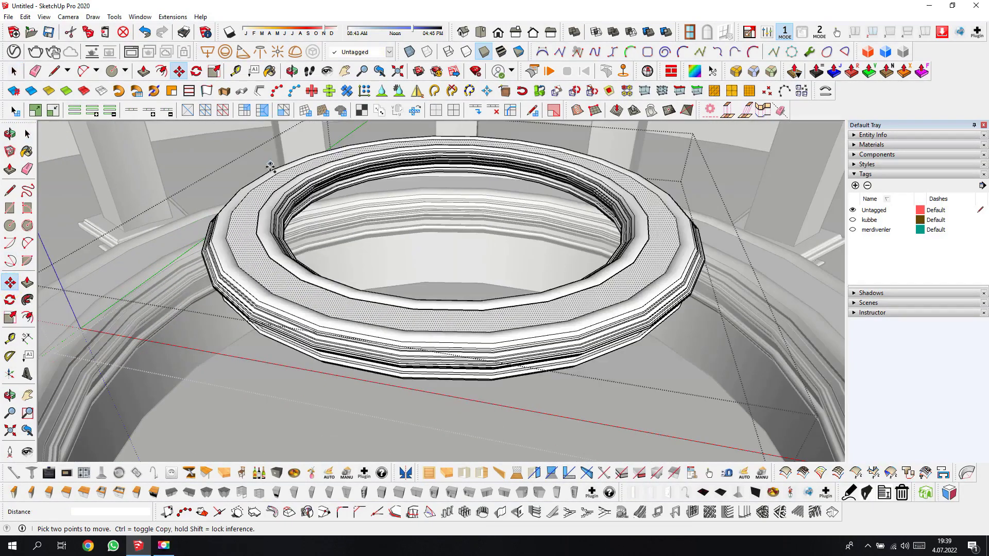
key("o")
mouse_move(391, 222)
left_mouse_down()
mouse_move(390, 293)
mouse_move(407, 282)
left_mouse_up()
scroll(390, 292, "down", 3)
scroll(407, 282, "down", 3)
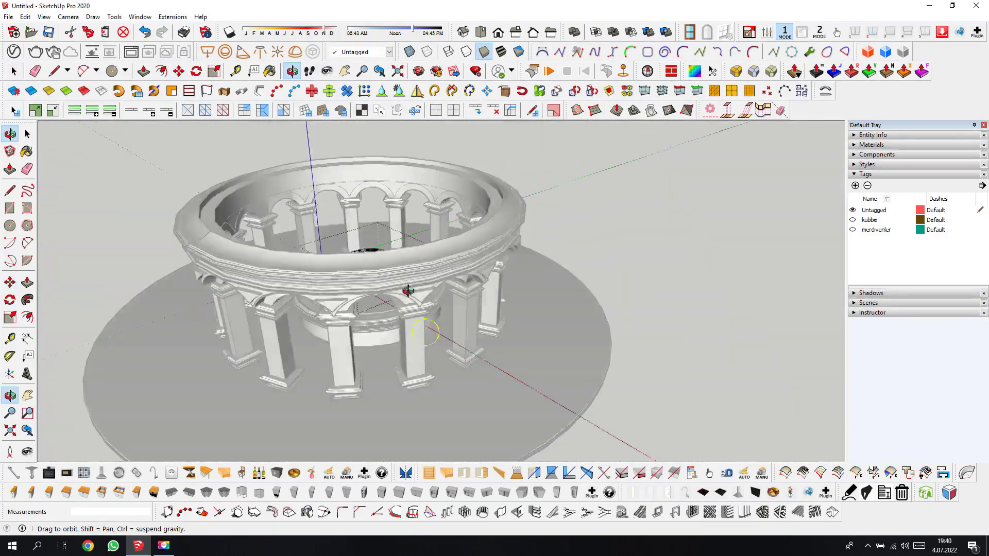
right_click(414, 268)
left_click(414, 268)
key("space")
left_click(585, 292)
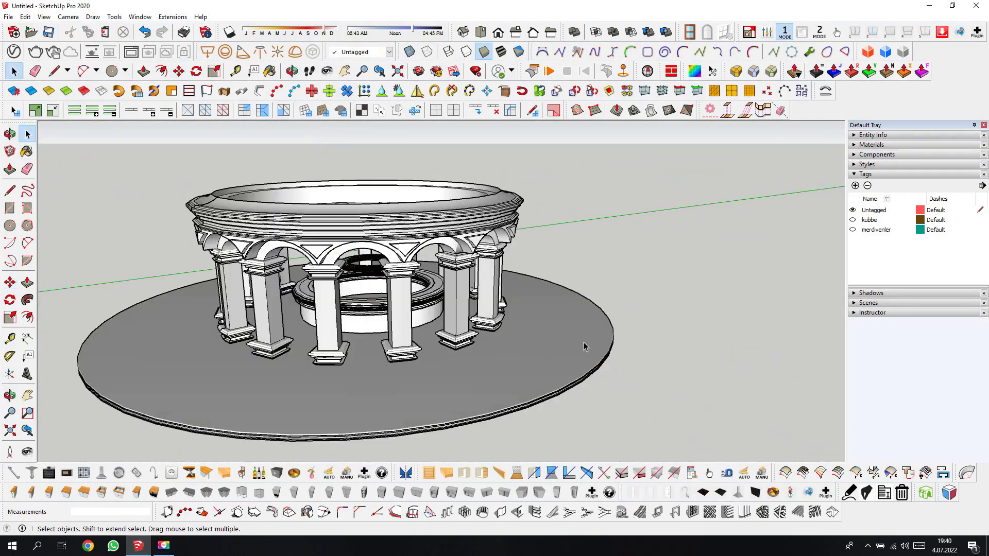
- Paste the copied flat ring into the model beside the pavilion
key("ctrl+v")
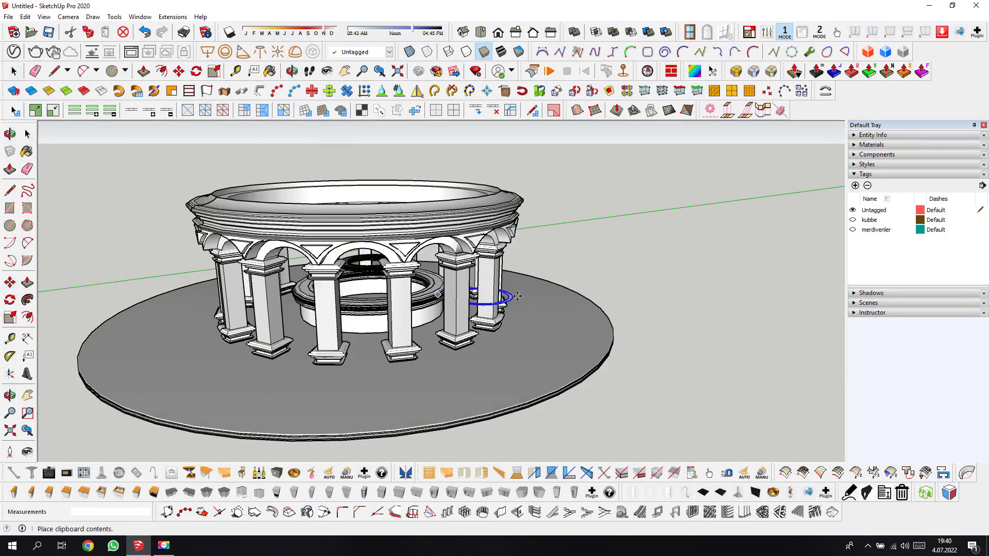
left_click(635, 297)
scroll(453, 366, "down", 2)
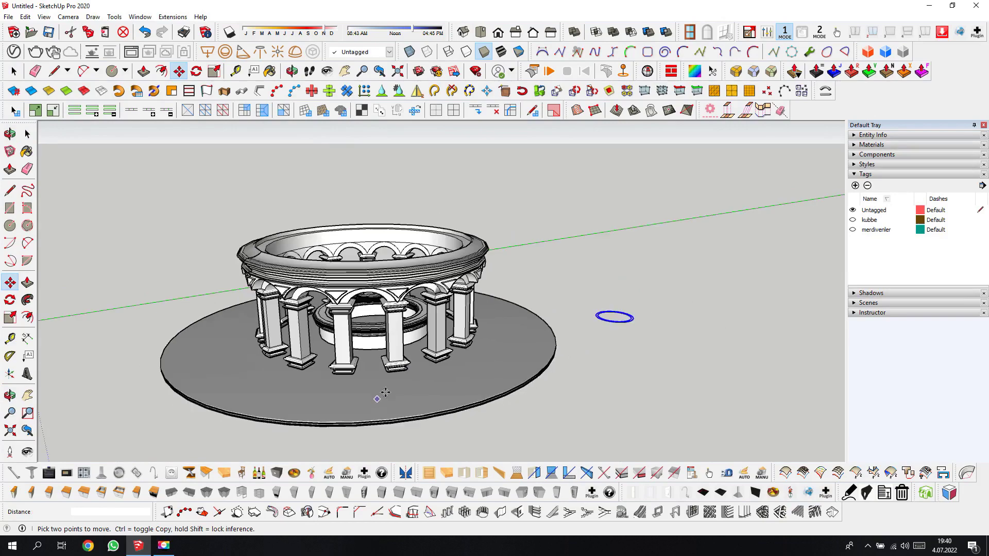
scroll(624, 330, "up", 3)
scroll(618, 319, "up", 2)
left_click(292, 71)
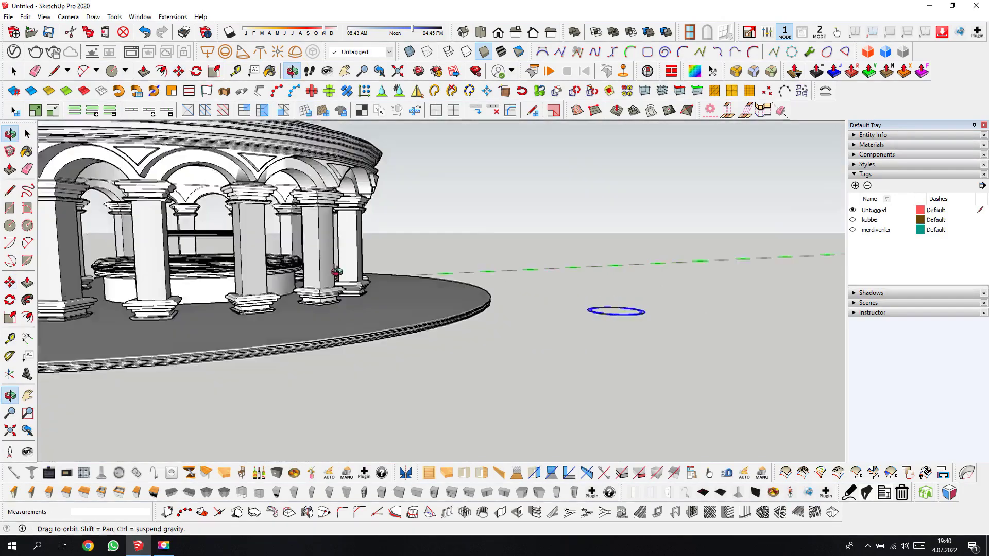
left_click_drag(463, 309, 561, 336)
right_click(560, 336)
left_click(581, 337)
- Move the pasted ring onto the ground next to the pavilion
left_click(585, 313)
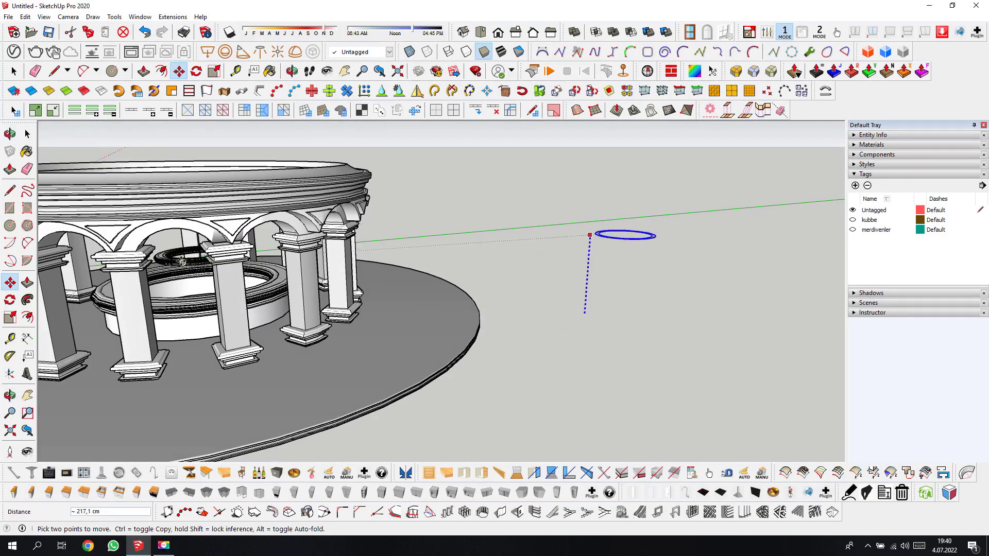
left_click(587, 235)
middle_click_drag(478, 408, 593, 319)
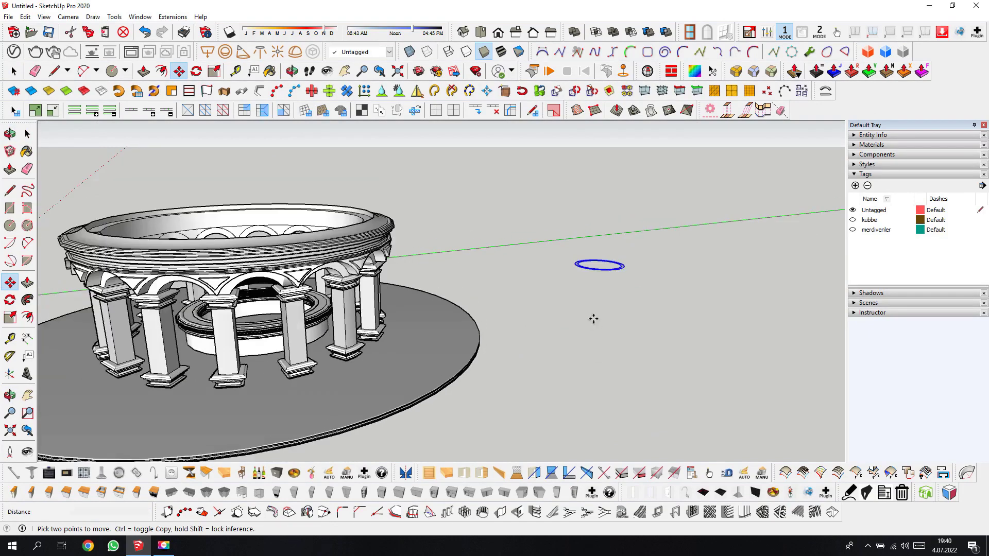
left_click(559, 290)
left_click(758, 342)
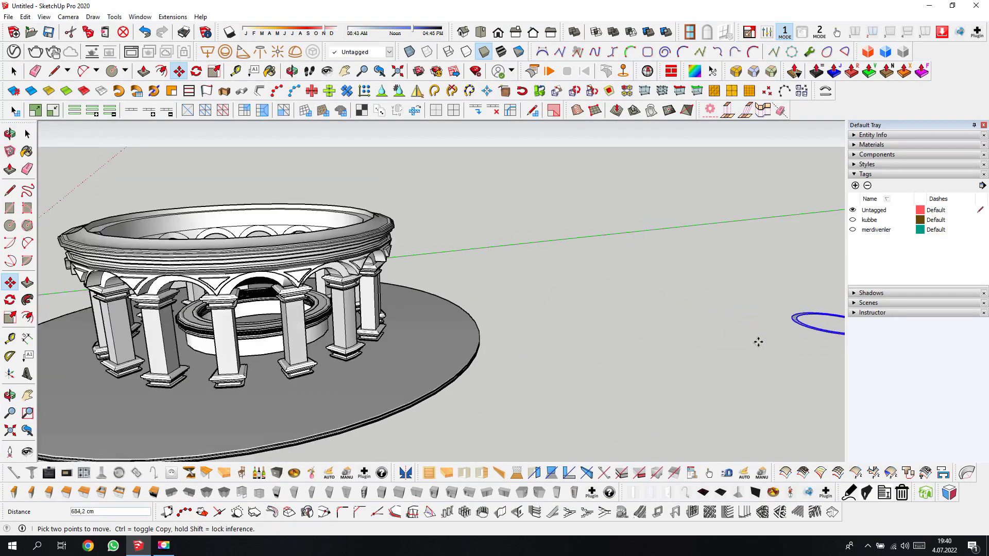
scroll(645, 371, "down", 3)
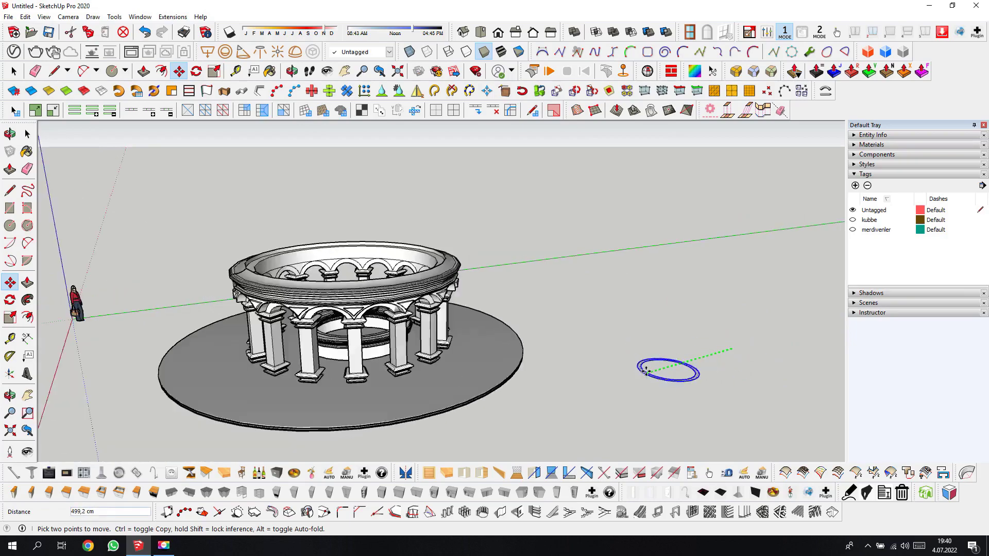
scroll(645, 371, "down", 3)
left_click(503, 426)
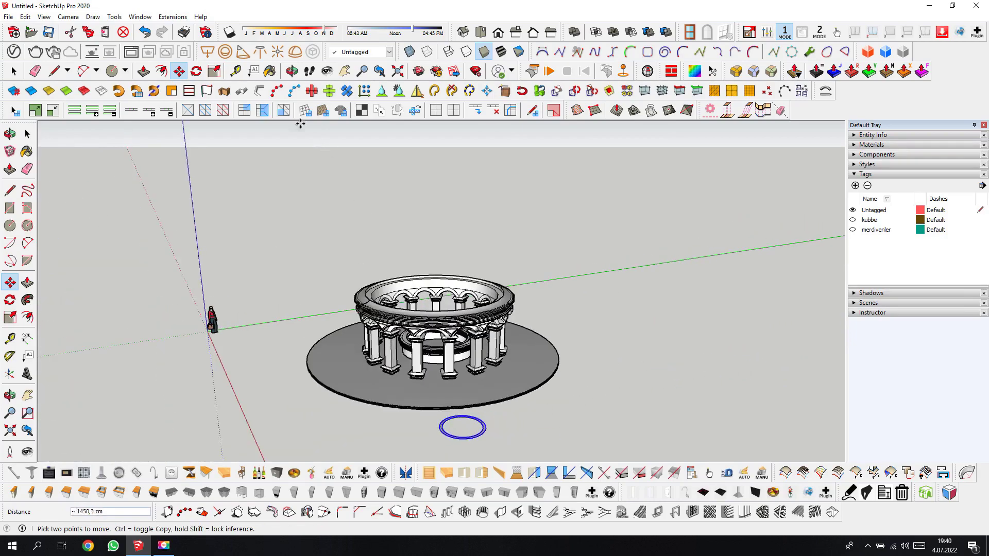
- Delete the small stray piece left near the ring
middle_click_drag(505, 391, 645, 438)
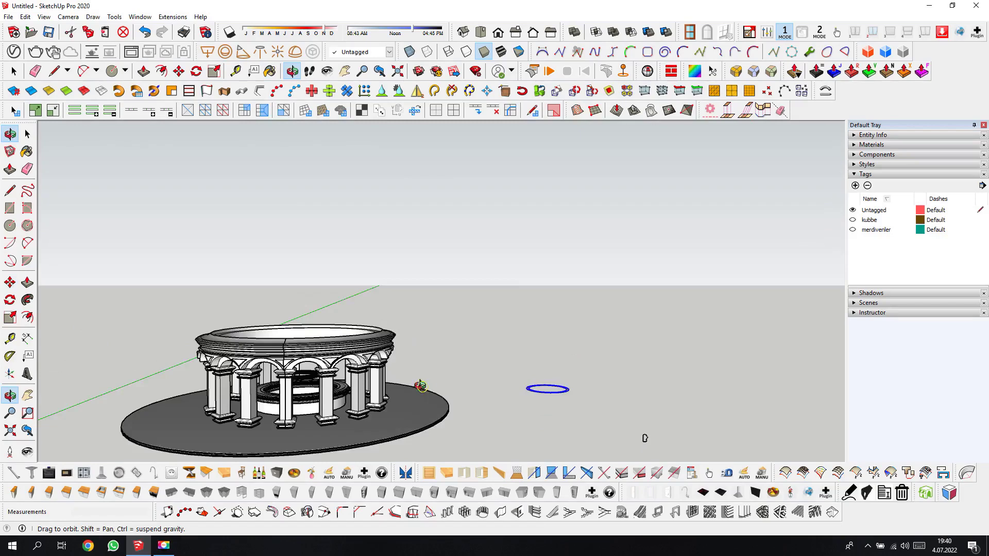
left_click_drag(419, 385, 525, 399)
right_click(528, 400)
left_click(539, 407)
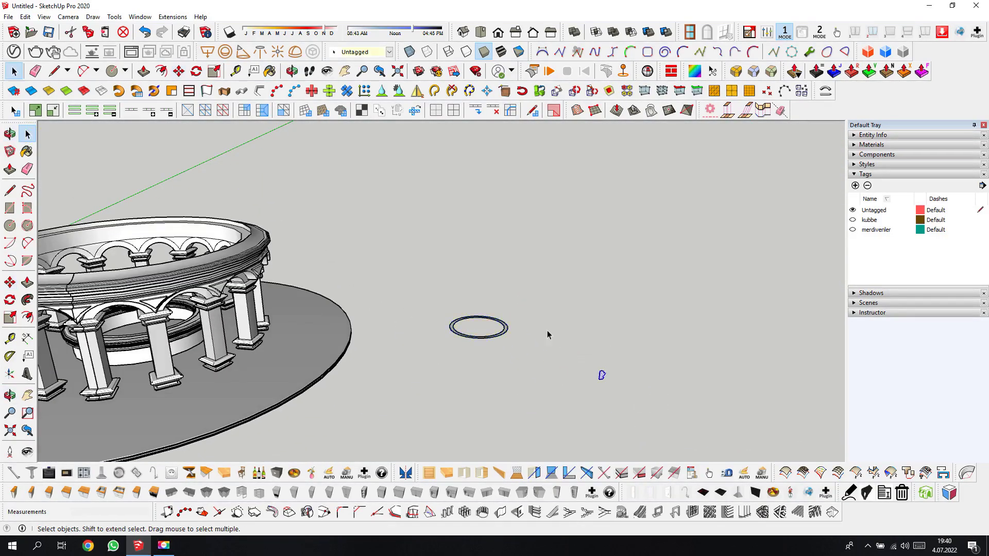
key("Delete")
scroll(493, 342, "up", 3)
scroll(446, 335, "up", 3)
scroll(440, 330, "down", 2)
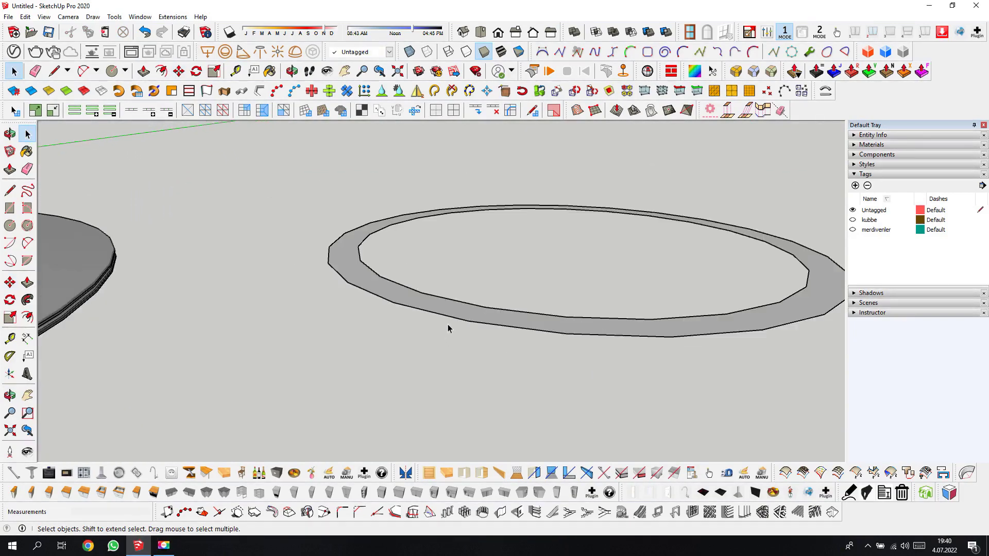
left_click(459, 323)
scroll(474, 327, "down", 2)
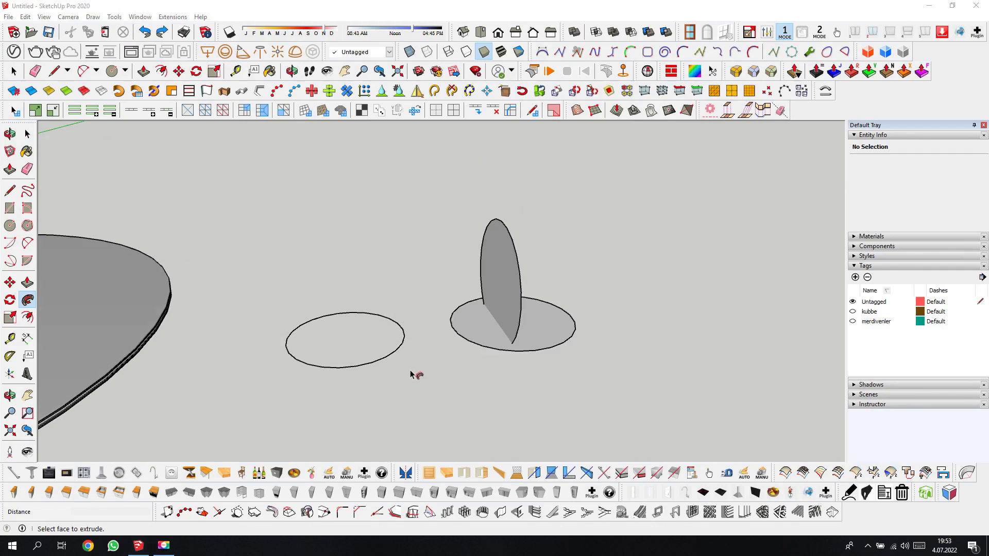
- Use Follow Me to sweep the upright oval around the base circle into a sphere
key("space")
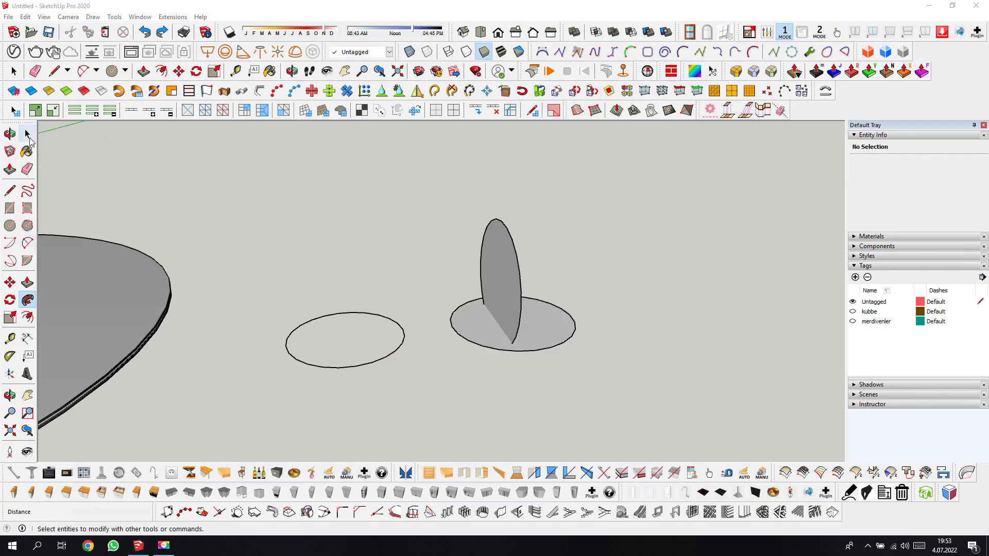
left_click(464, 332)
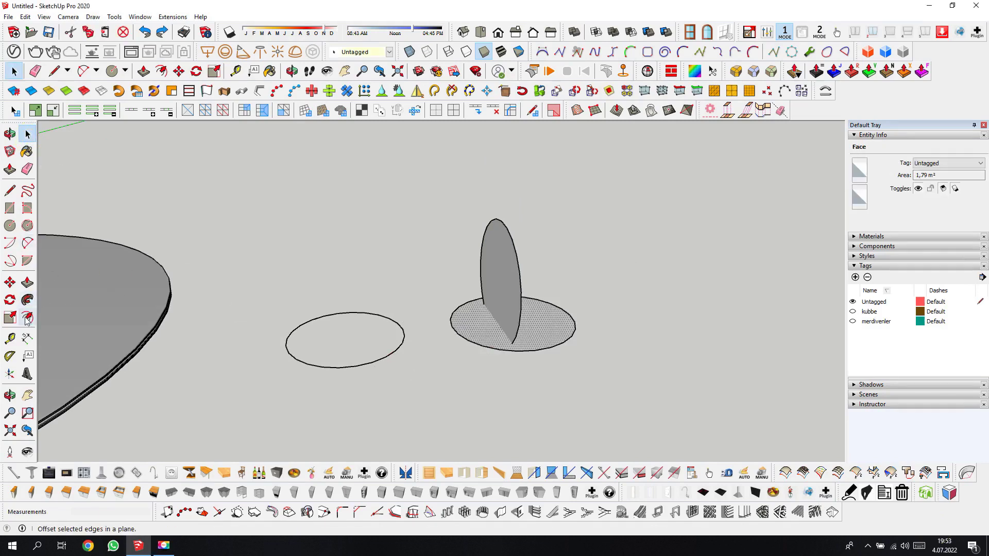
left_click(29, 298)
left_click(505, 300)
- Raise the sphere slightly along the blue axis so it clears the ground
left_click(27, 135)
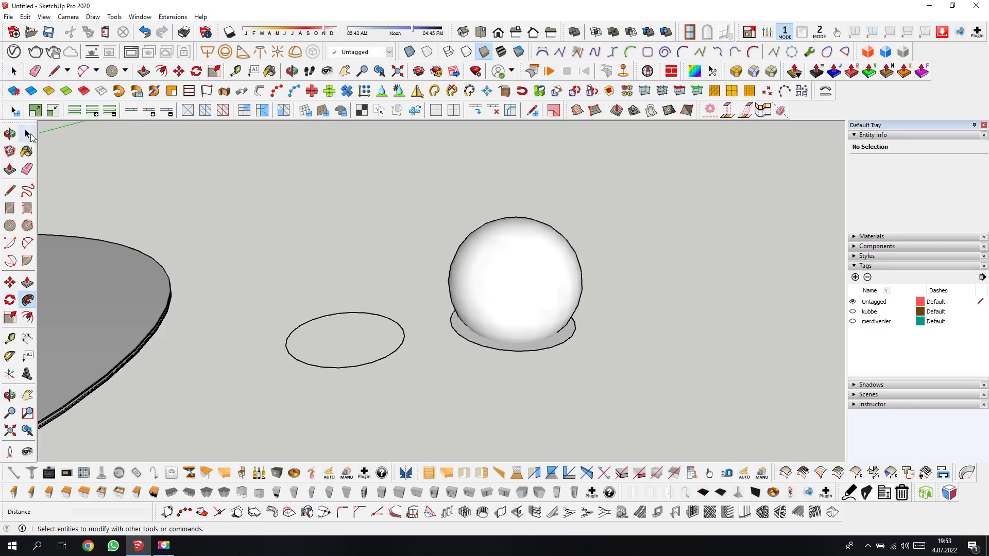
left_click(565, 346)
left_click(515, 287)
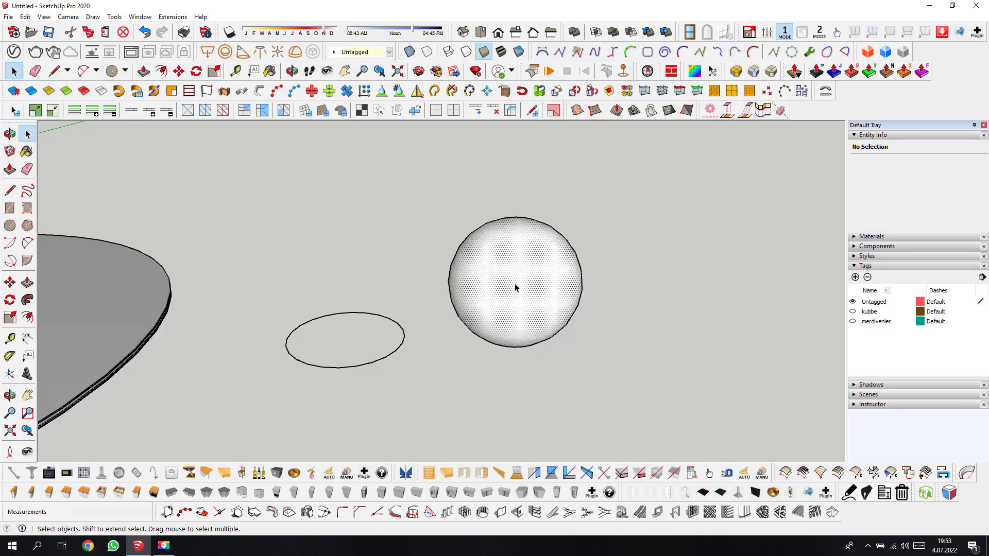
left_click(10, 191)
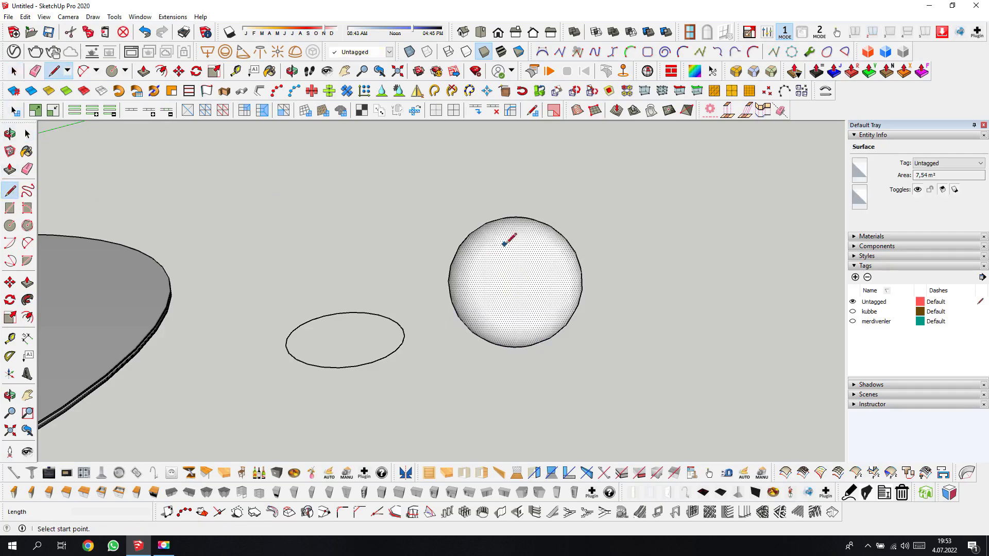
left_click(10, 395)
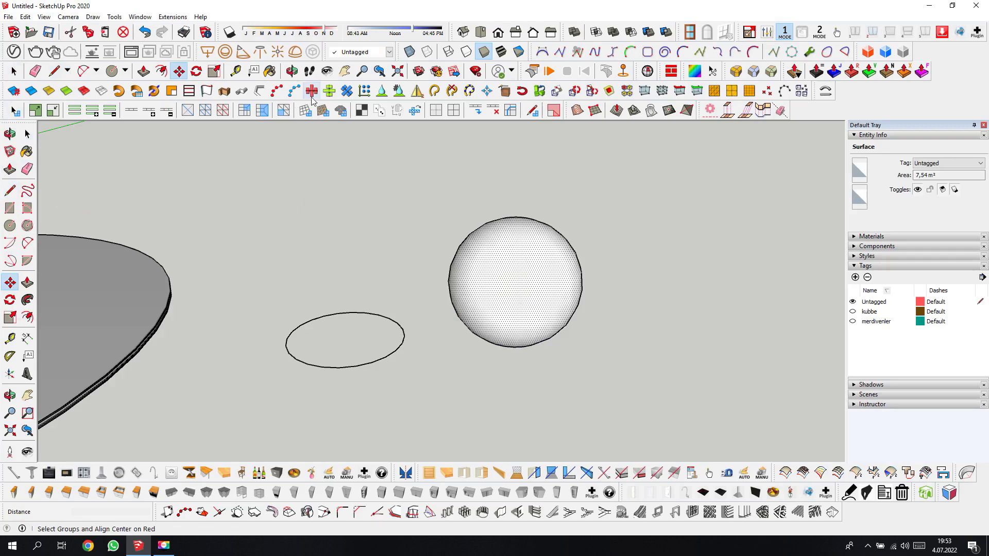
mouse_move(464, 218)
left_mouse_down()
mouse_move(503, 280)
mouse_move(499, 165)
mouse_move(517, 244)
left_mouse_up()
right_click(531, 264)
key("m")
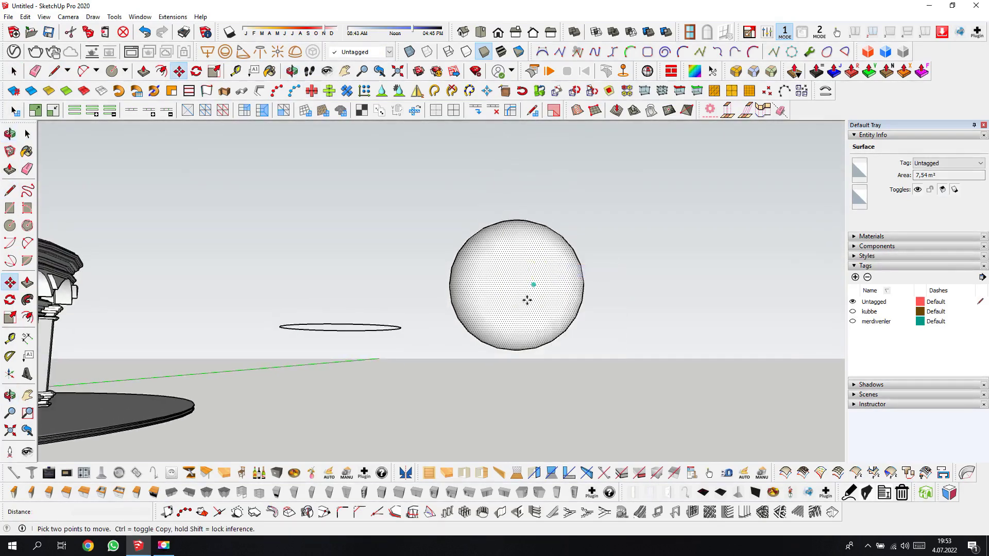
left_click(521, 350)
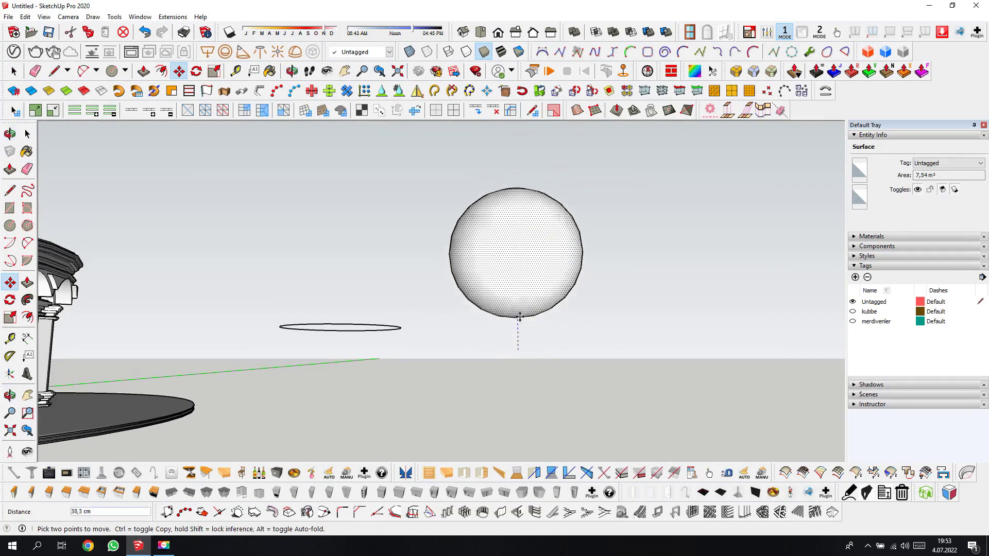
left_click(398, 328)
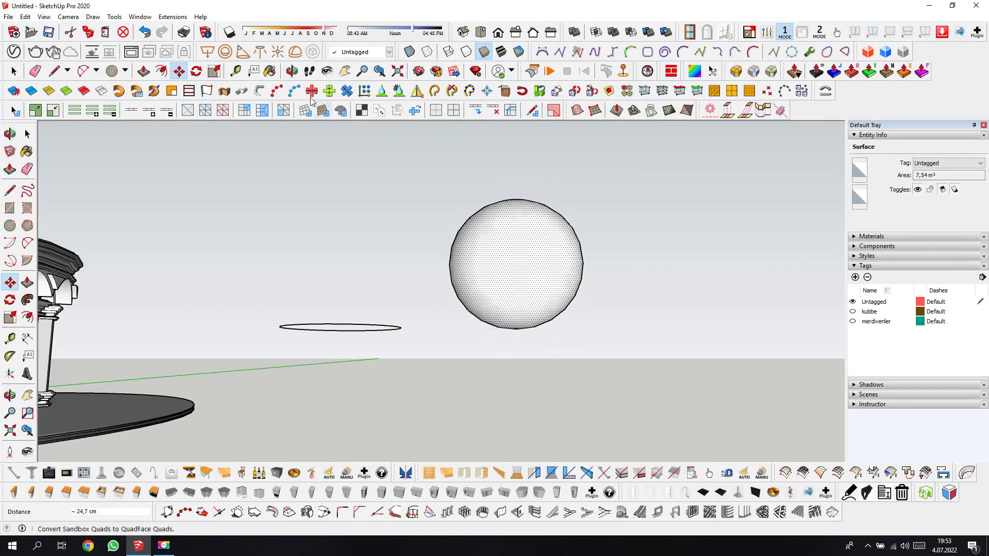
left_click(292, 70)
mouse_move(508, 279)
left_mouse_down()
mouse_move(516, 338)
mouse_move(196, 272)
left_mouse_up()
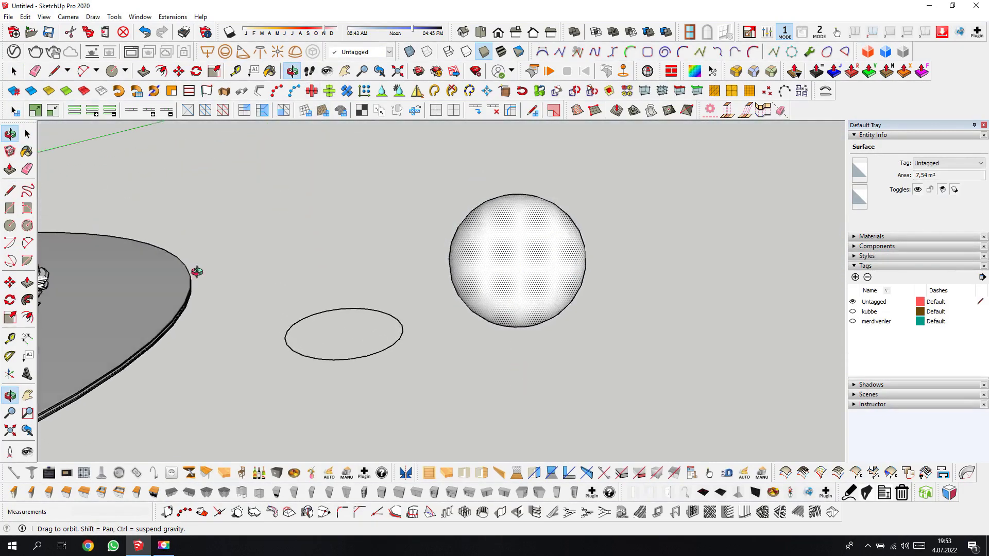
- Draw the first edges of a flat rectangle beside the sphere, undoing the last edge
left_click(10, 190)
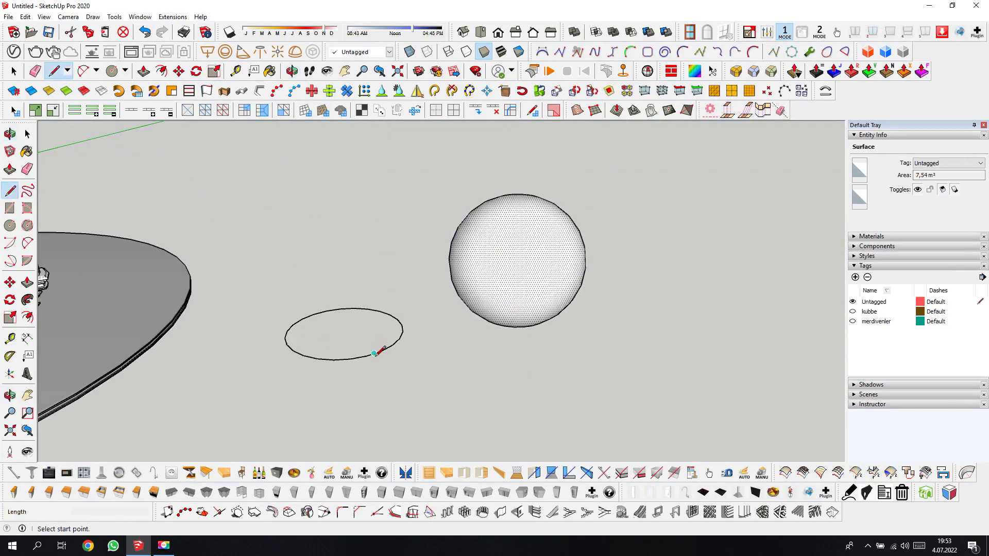
left_click(418, 336)
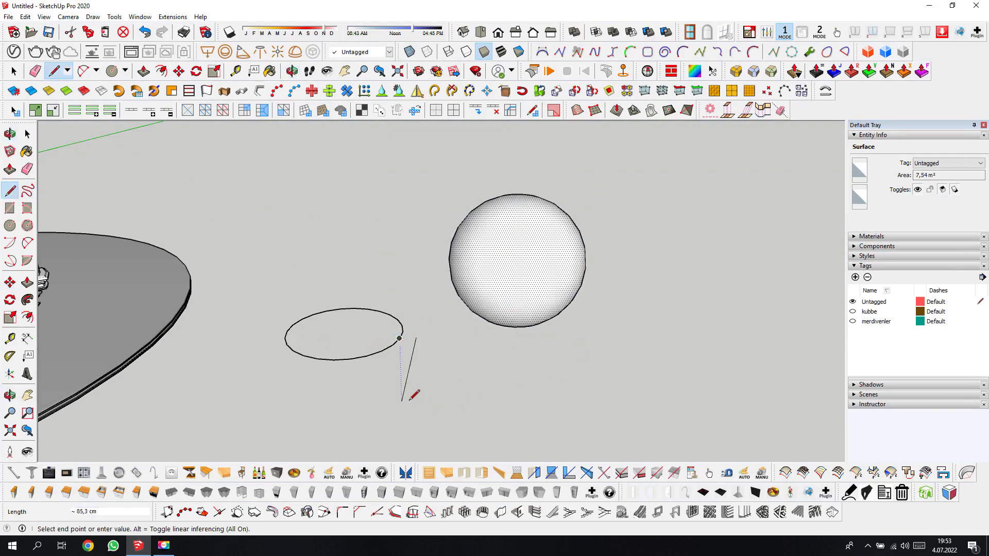
left_click(432, 397)
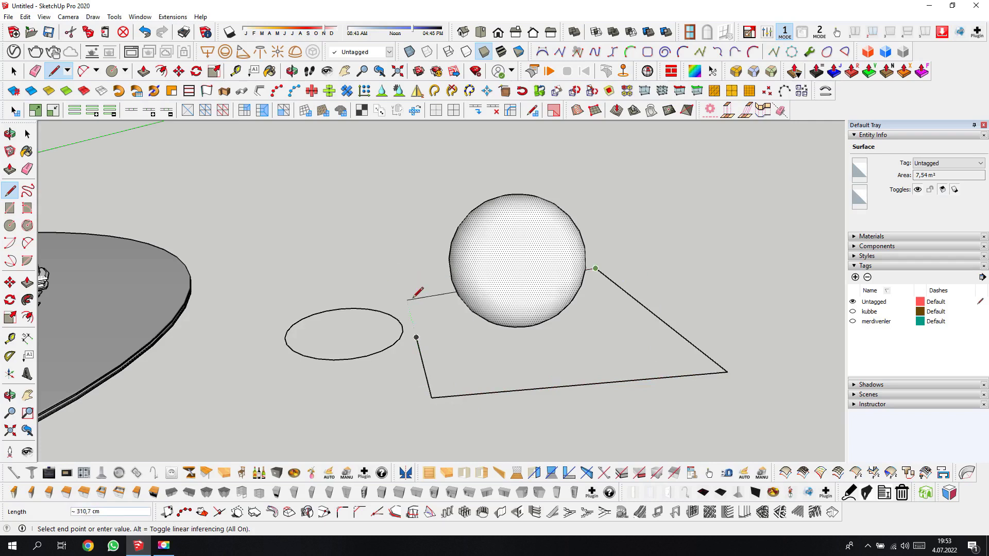
left_click(409, 282)
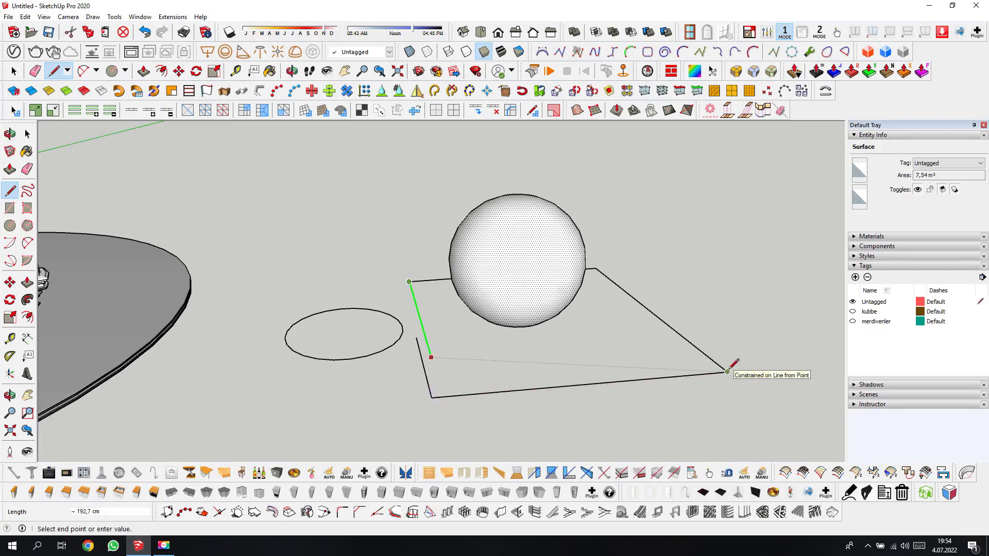
key("ctrl+z")
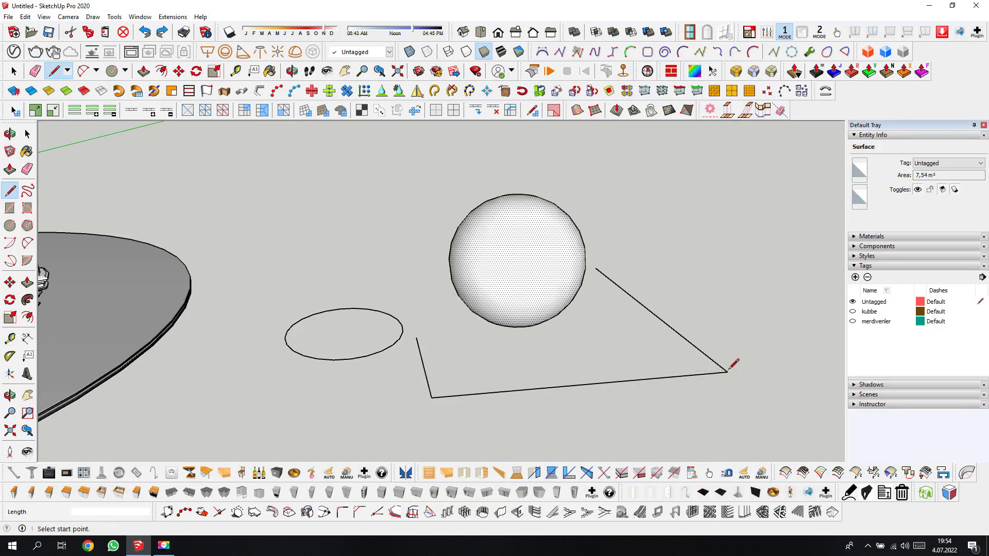
- Close the rectangle into a filled face and make it a group
left_click(292, 70)
mouse_move(468, 346)
left_mouse_down()
mouse_move(526, 282)
mouse_move(702, 381)
mouse_move(581, 332)
left_mouse_up()
right_click(568, 314)
left_click(580, 320)
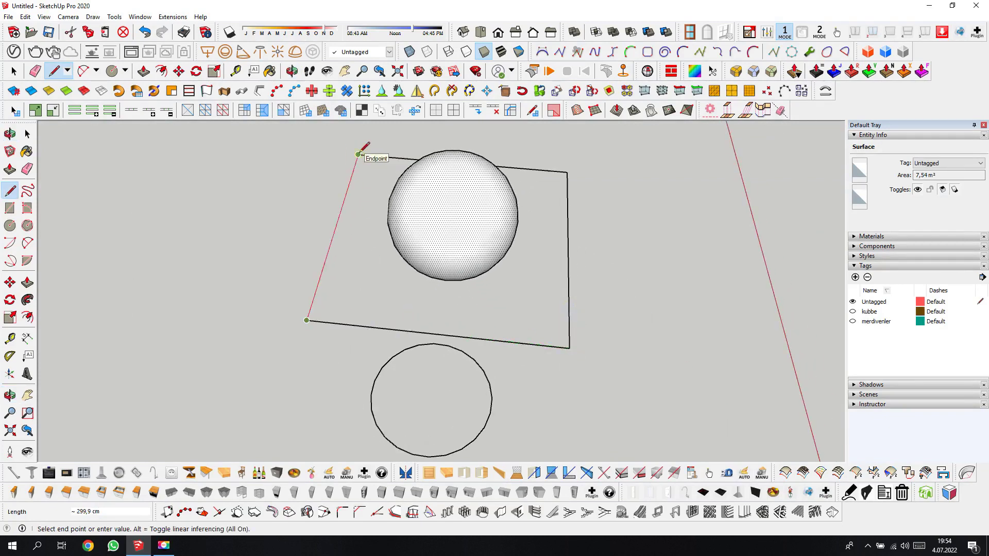
left_click(359, 154)
left_click(30, 134)
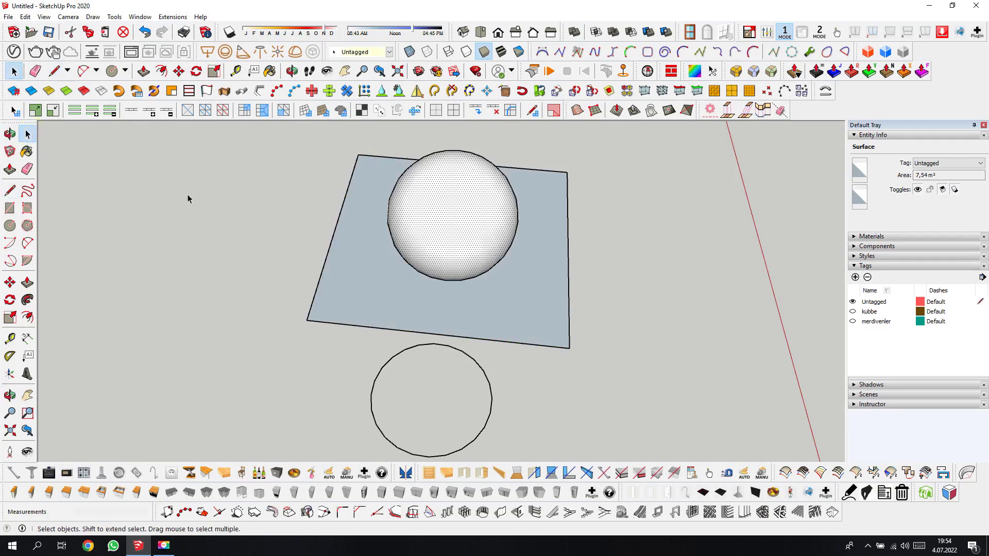
right_click(507, 319)
left_click(536, 162)
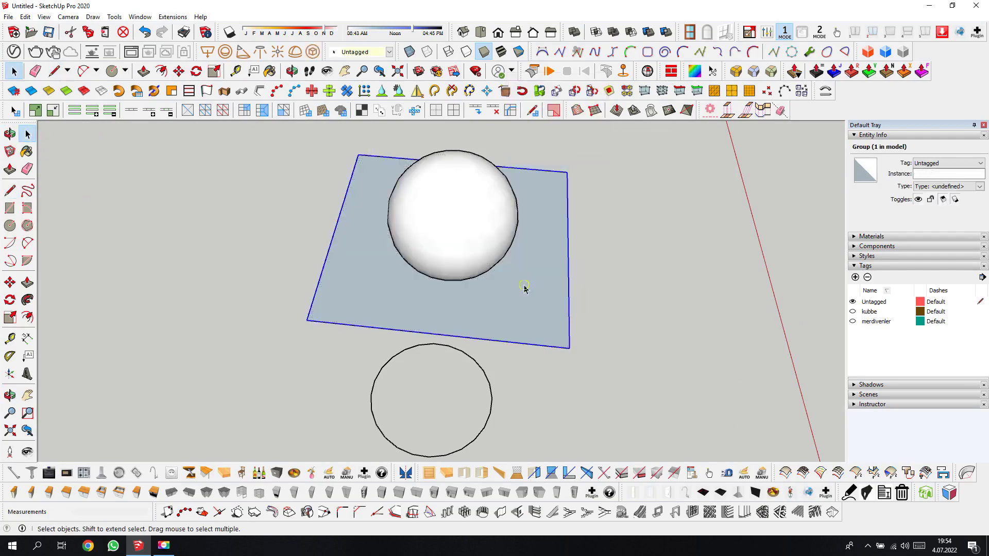
- Move the plane group 76 cm up the blue axis through the sphere
left_click(292, 70)
mouse_move(519, 311)
left_mouse_down()
mouse_move(371, 218)
mouse_move(373, 254)
left_mouse_up()
right_click(372, 253)
left_click(392, 257)
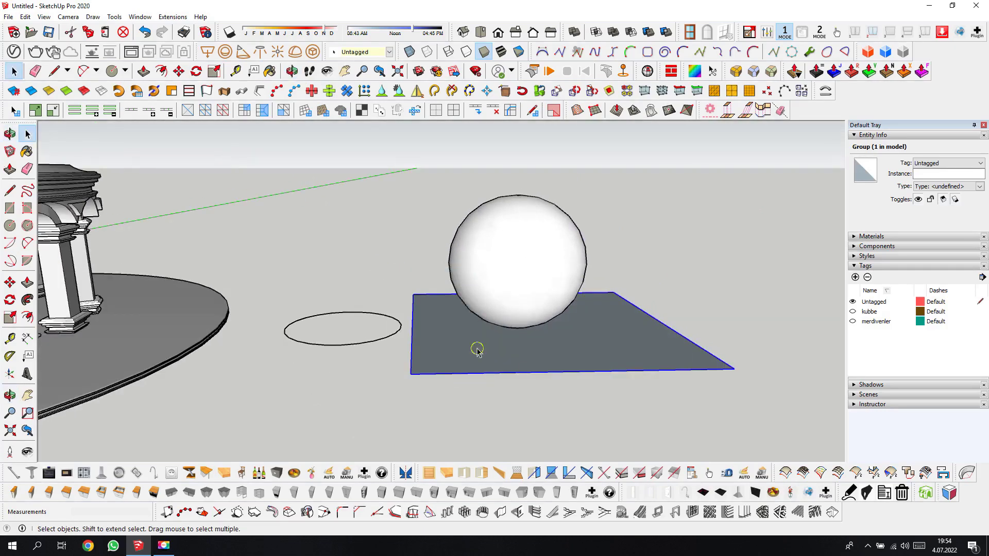
left_click(9, 282)
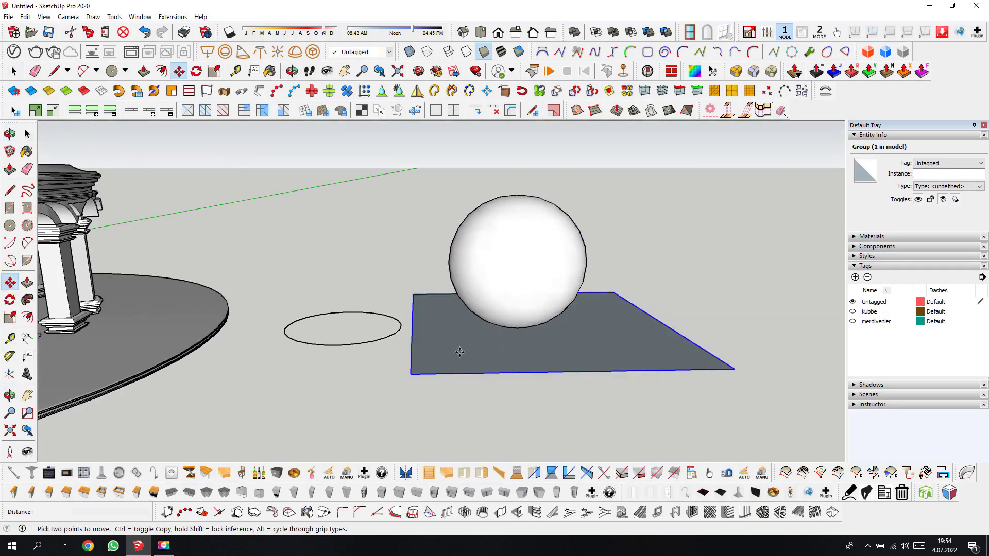
left_click(733, 369)
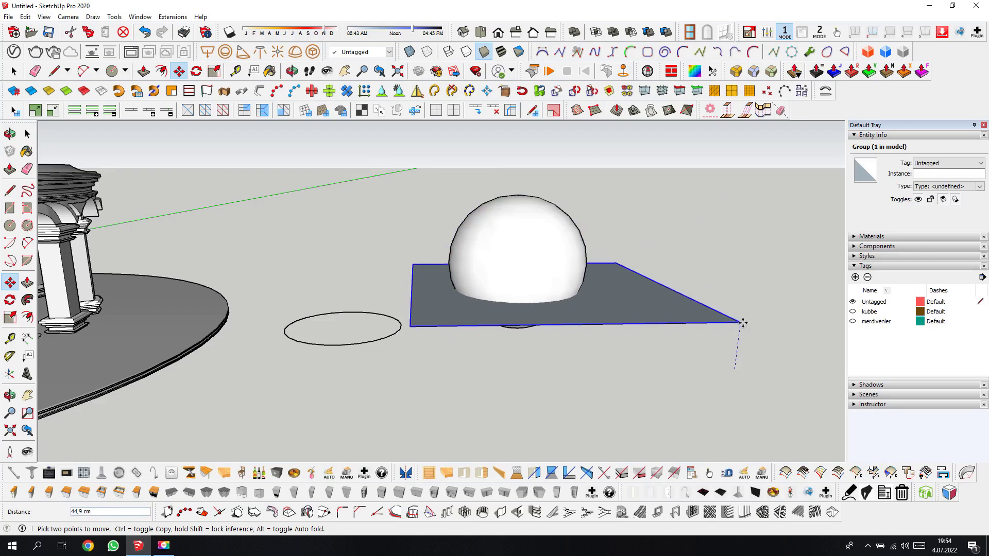
type("6")
key("Return")
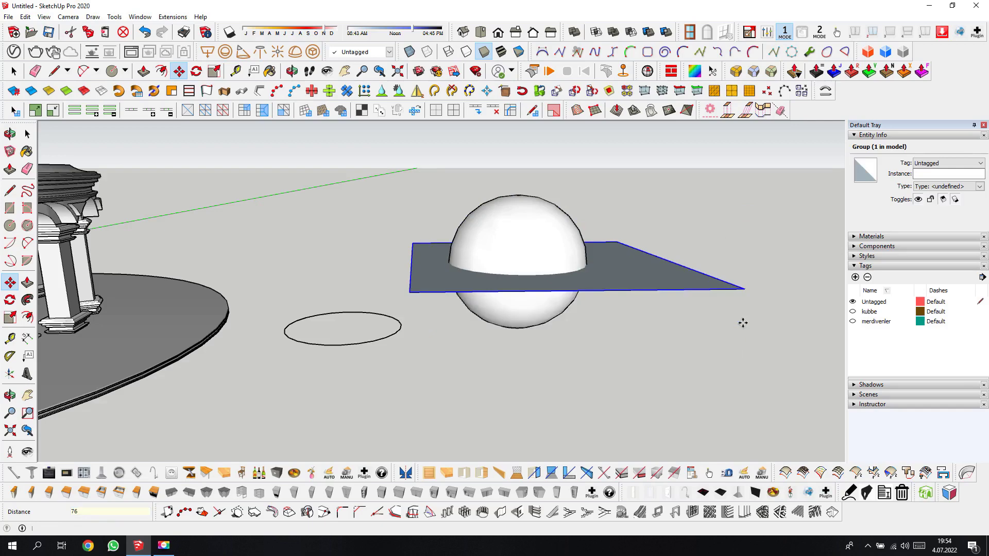
left_click(27, 134)
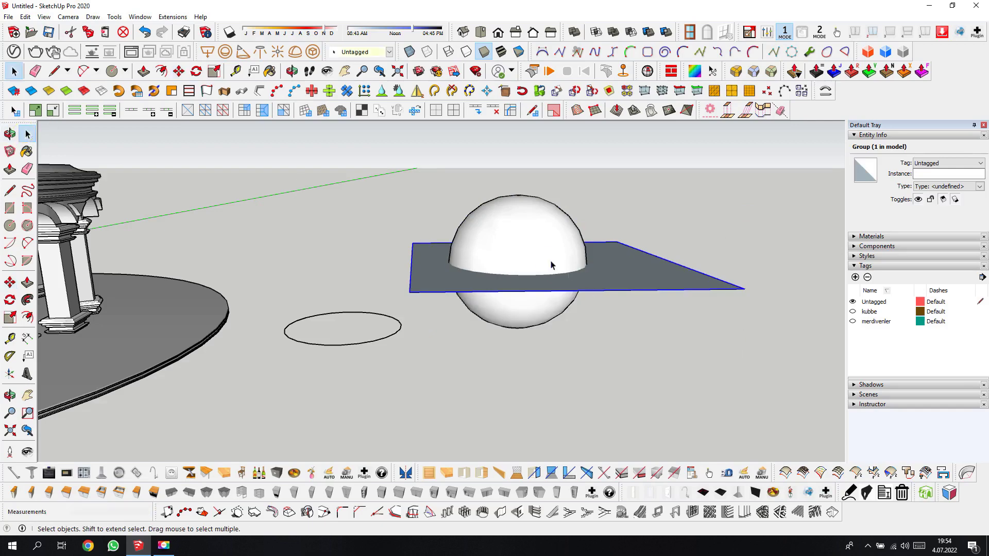
- Intersect the sphere with the model, then erase the plane group
right_click(551, 265)
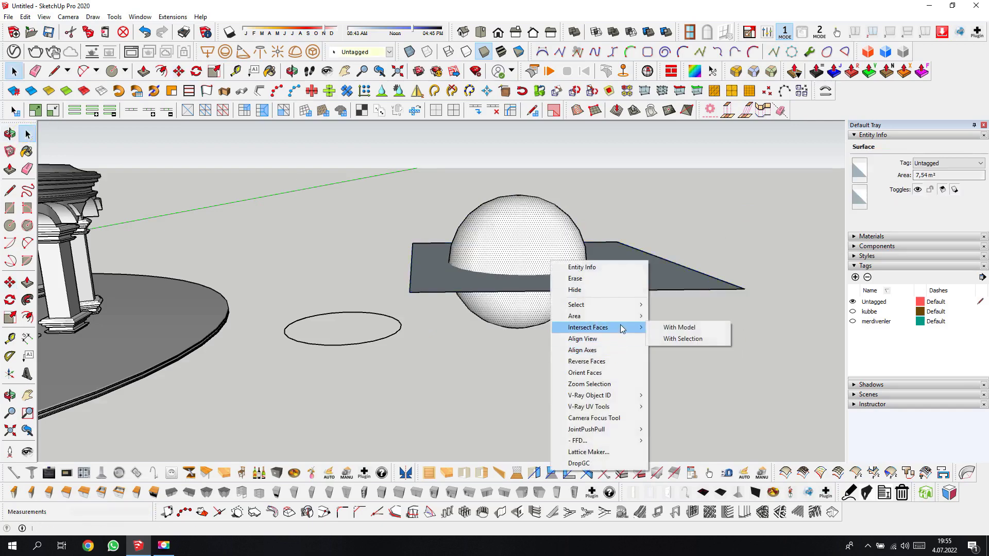
left_click(678, 327)
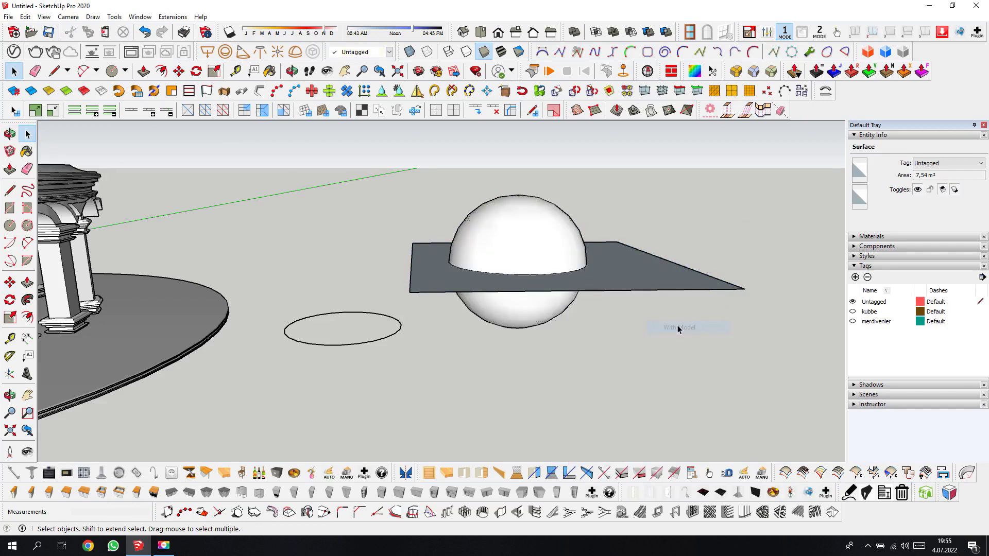
right_click(632, 264)
left_click(657, 278)
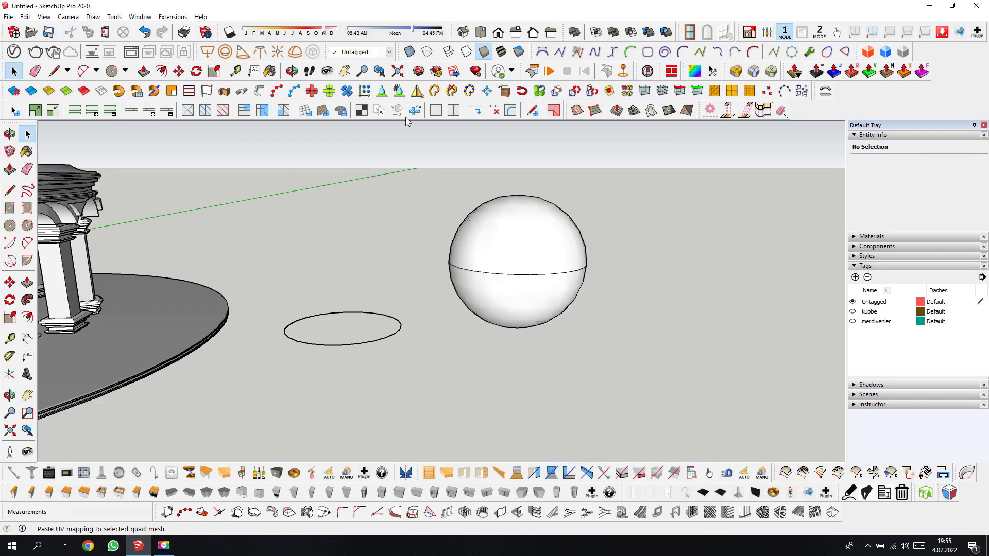
- Delete the sphere's upper hemisphere to leave an open bowl
left_click(291, 71)
mouse_move(607, 335)
left_mouse_down()
mouse_move(573, 304)
mouse_move(602, 256)
left_mouse_up()
right_click(602, 256)
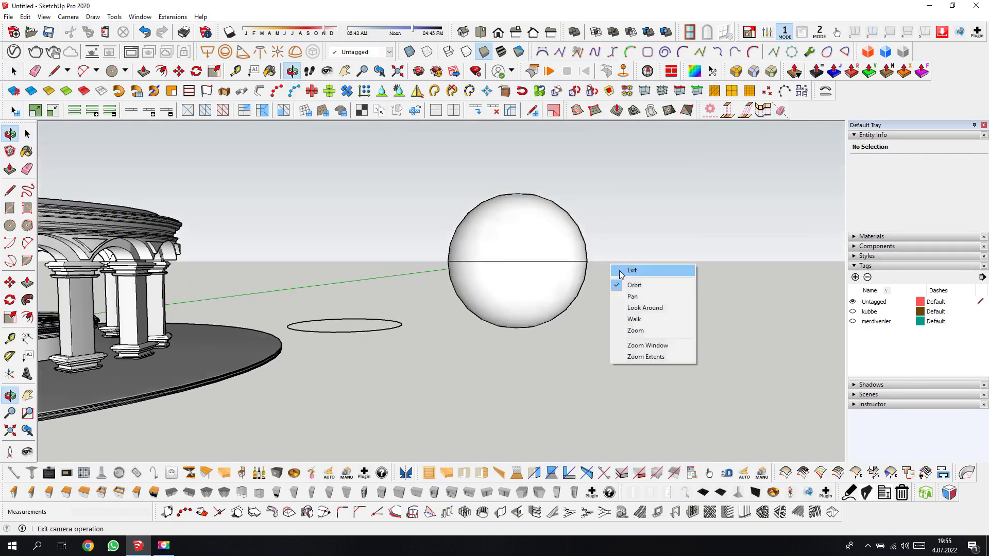
left_click(618, 260)
left_click_drag(380, 180, 379, 176)
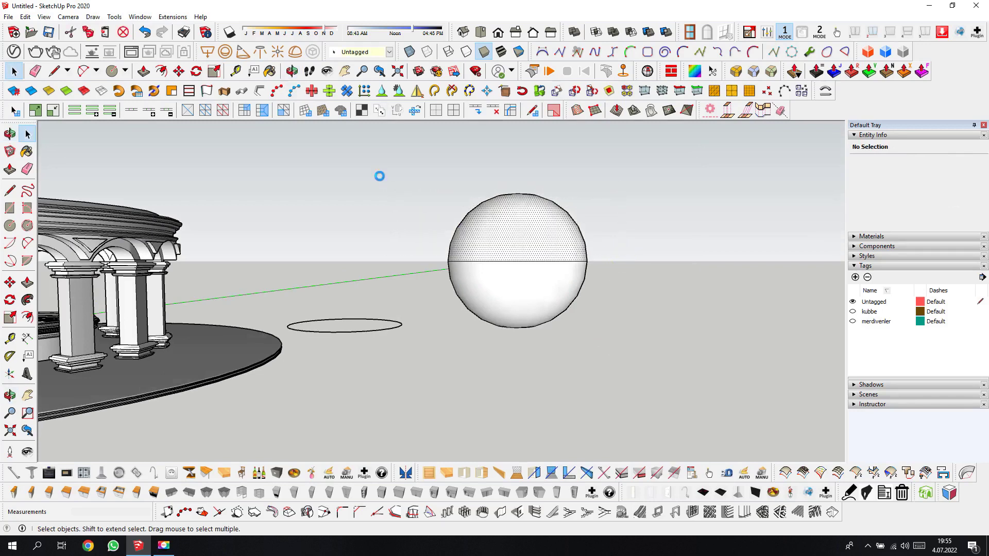
key("Delete")
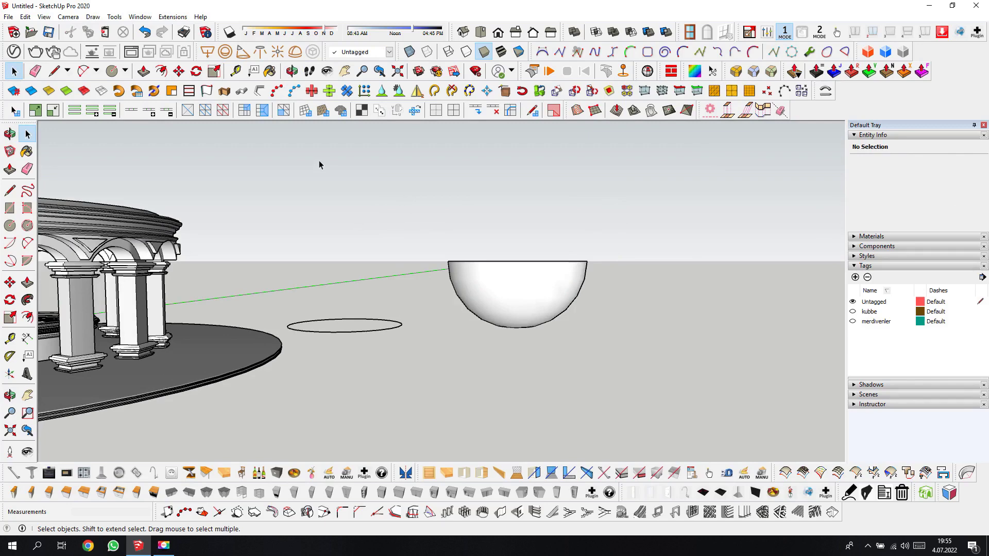
left_click(292, 75)
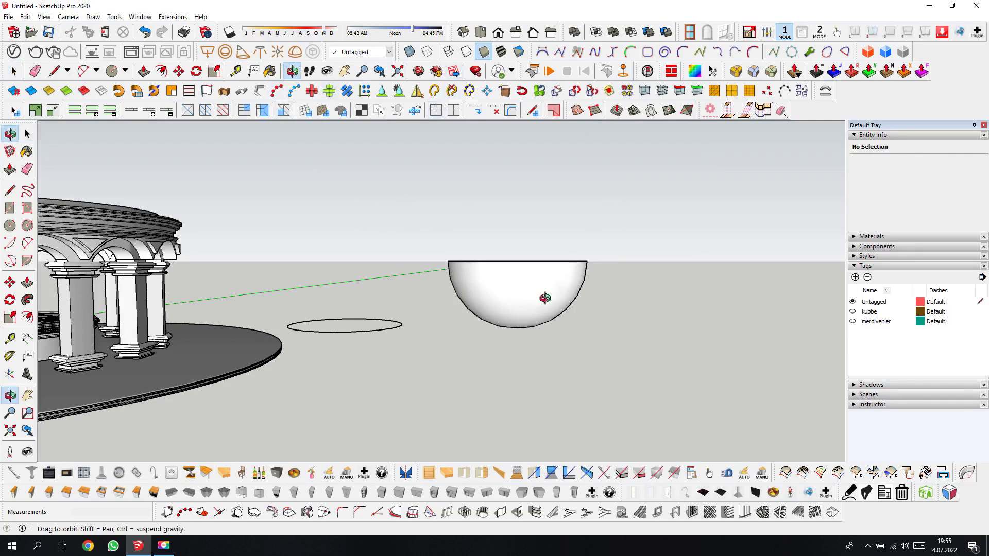
mouse_move(519, 282)
left_mouse_down()
mouse_move(519, 353)
mouse_move(482, 320)
mouse_move(515, 325)
mouse_move(516, 304)
left_mouse_up()
right_click(515, 304)
left_click(523, 308)
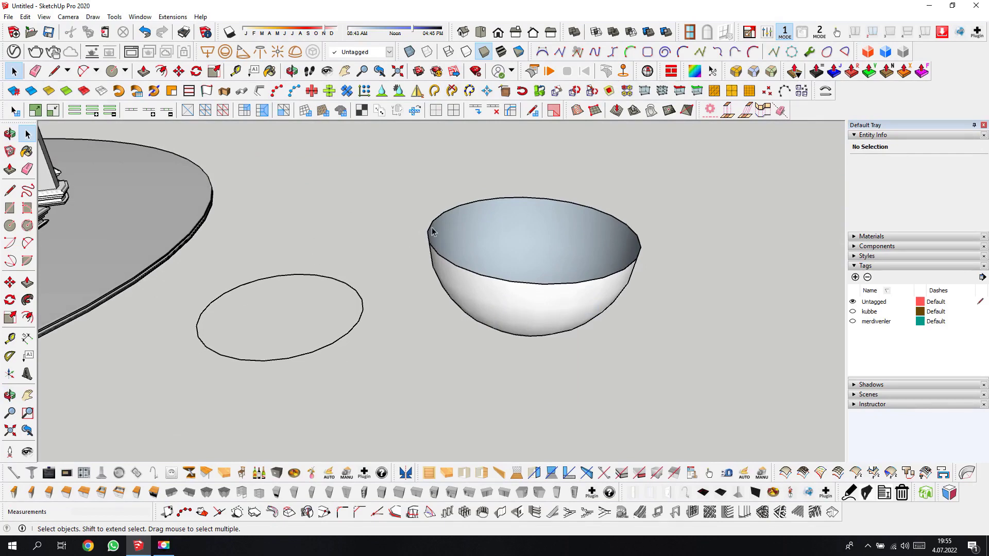
left_click(449, 235)
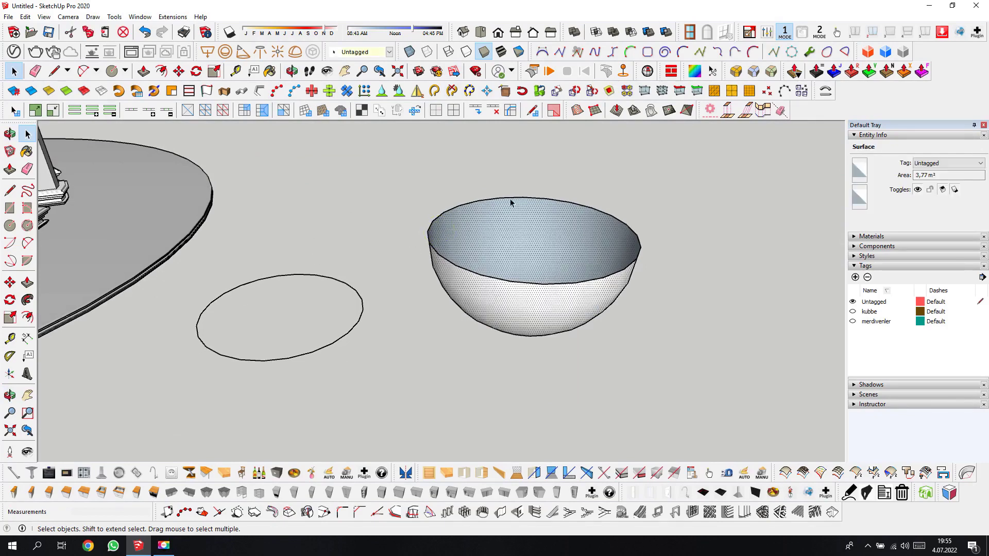
left_click(696, 422)
scroll(692, 427, "down", 3)
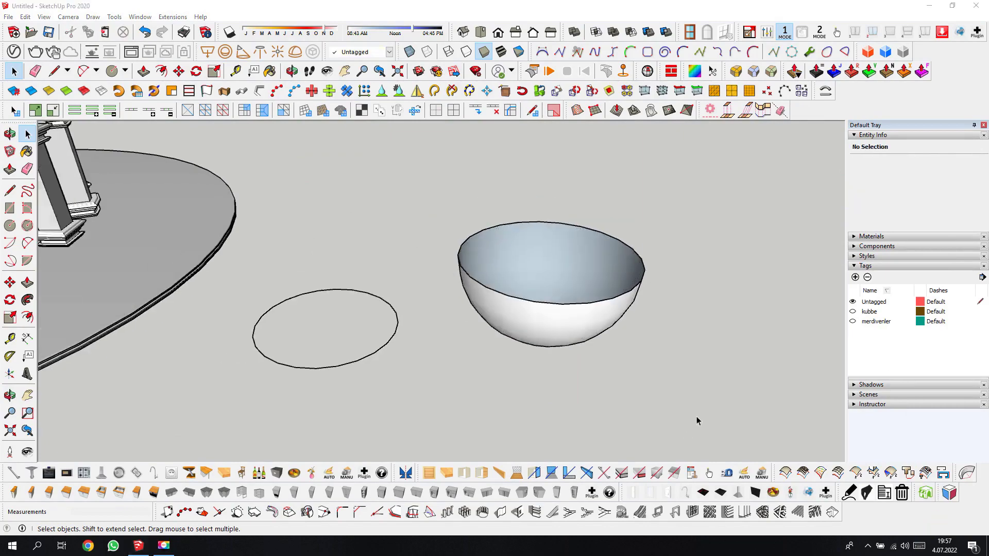
middle_click_drag(696, 419, 403, 323)
scroll(403, 323, "up", 2)
scroll(399, 324, "up", 2)
scroll(394, 323, "up", 2)
scroll(389, 322, "up", 2)
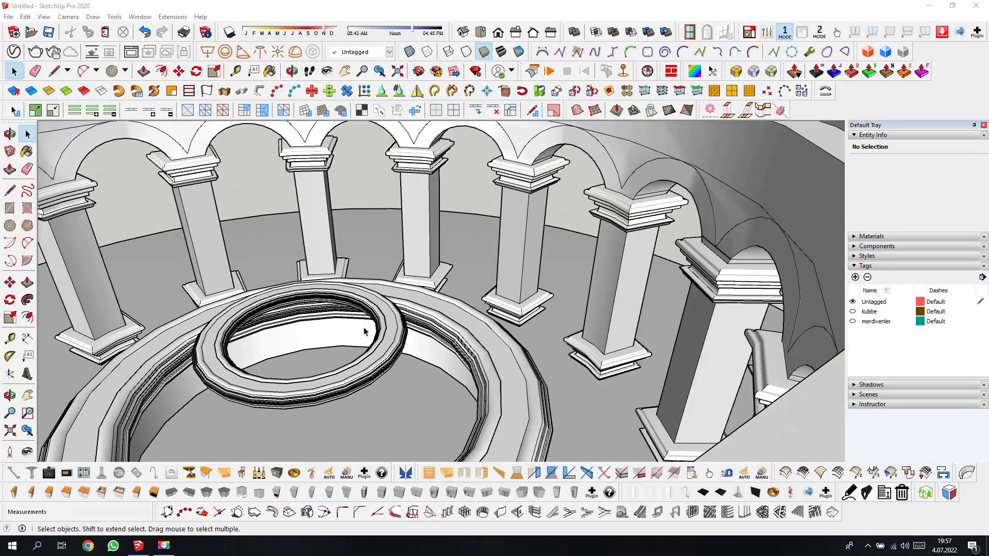
scroll(389, 322, "up", 1)
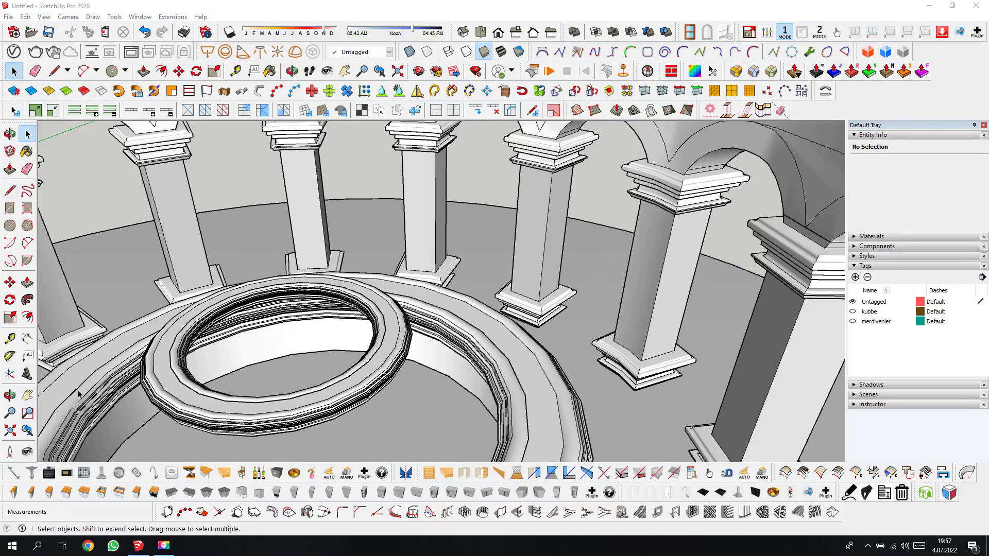
left_click(10, 338)
scroll(386, 309, "up", 2)
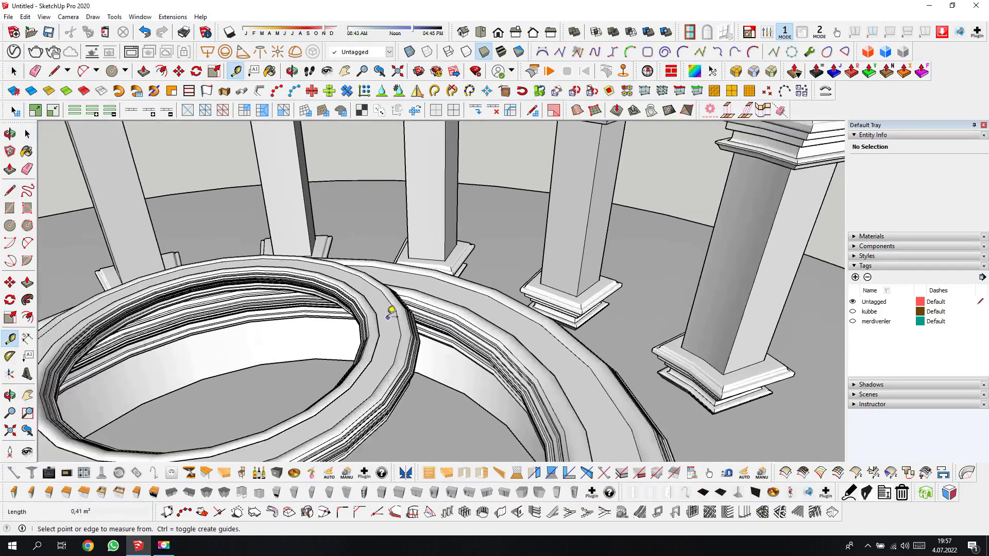
scroll(381, 312, "up", 2)
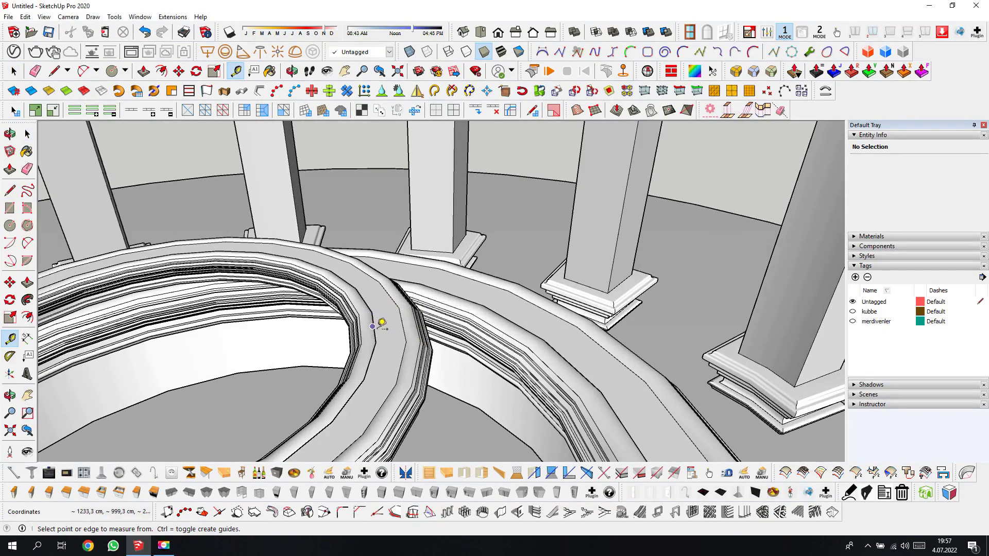
scroll(384, 334, "up", 2)
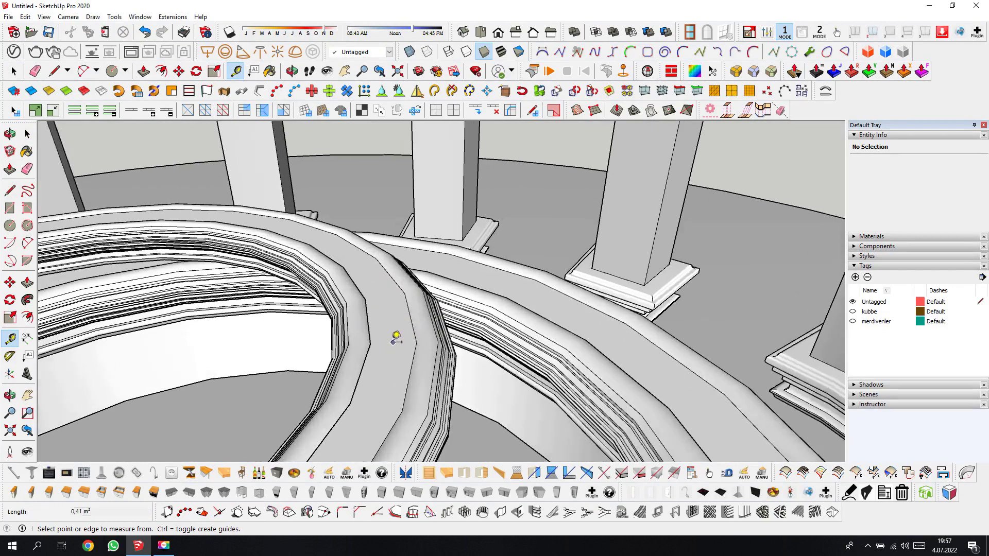
scroll(382, 338, "up", 2)
scroll(367, 338, "up", 1)
left_click(360, 342)
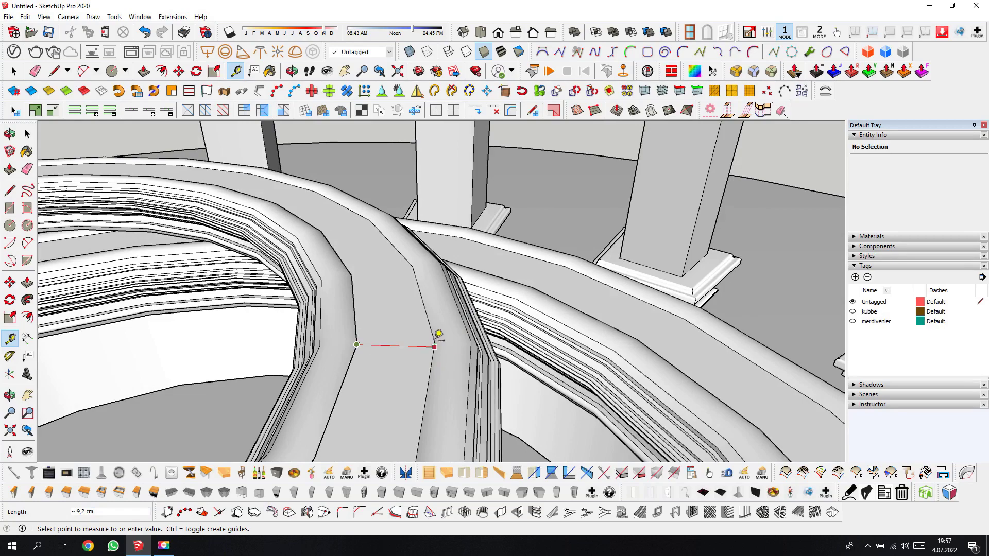
left_click(435, 344)
scroll(342, 416, "down", 1)
scroll(342, 416, "down", 1)
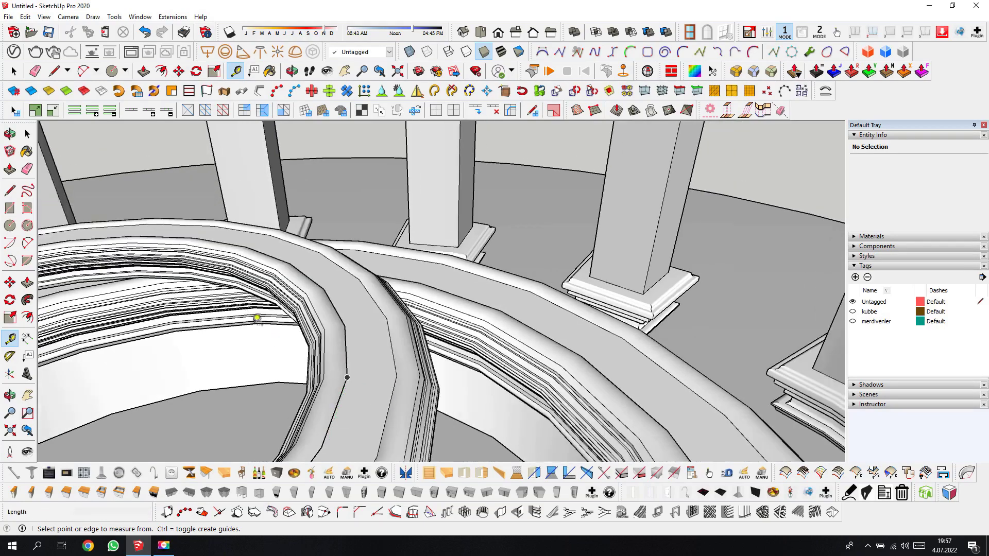
scroll(252, 301, "down", 2)
scroll(252, 301, "down", 3)
scroll(252, 302, "down", 2)
scroll(253, 301, "down", 2)
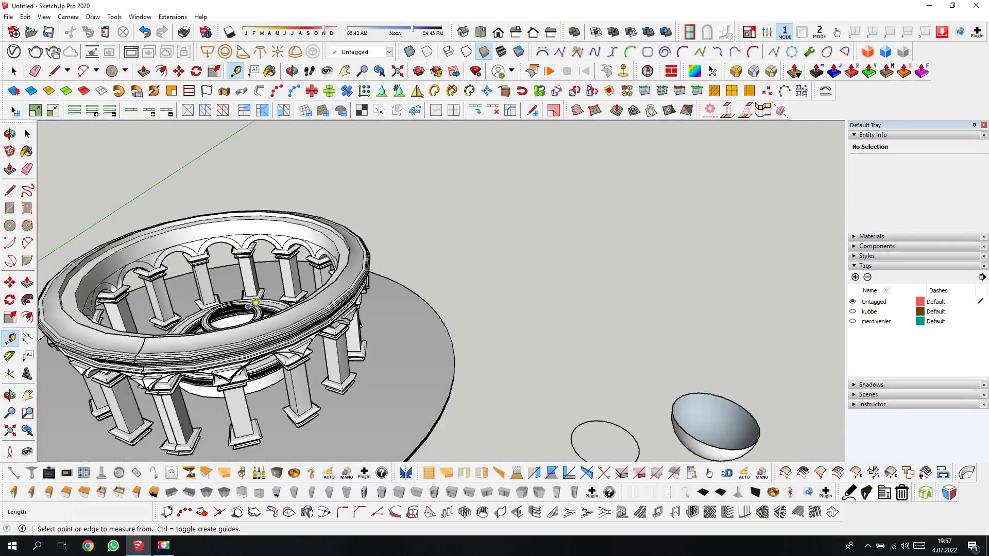
scroll(683, 438, "up", 3)
scroll(650, 428, "up", 3)
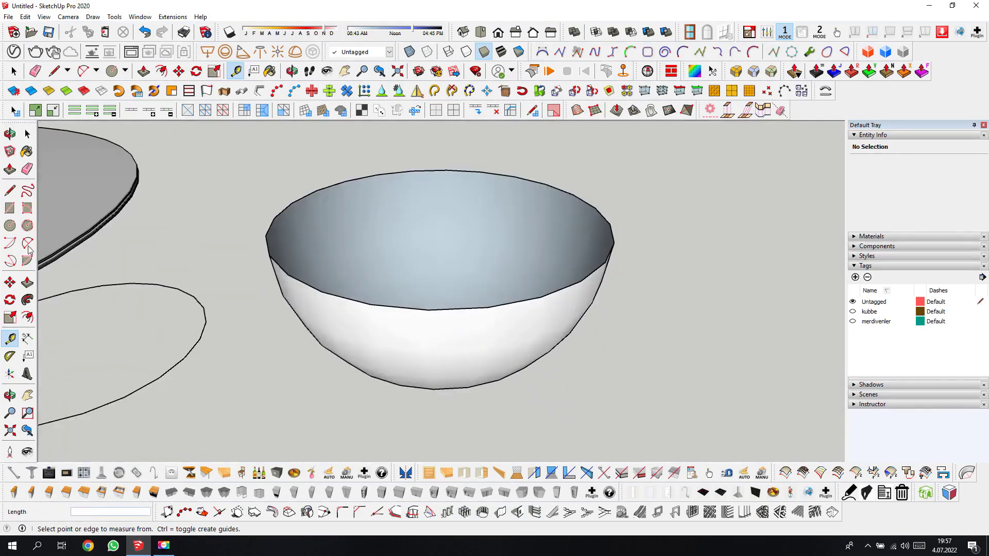
- Thicken the bowl surface with Joint Push Pull to an 8 cm wall
left_click(922, 71)
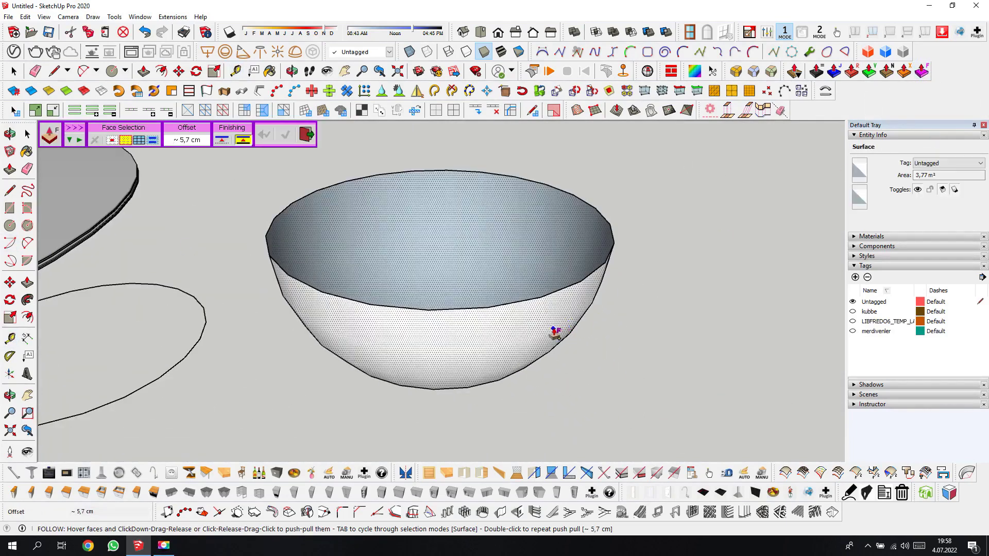
left_click(561, 315)
type("98")
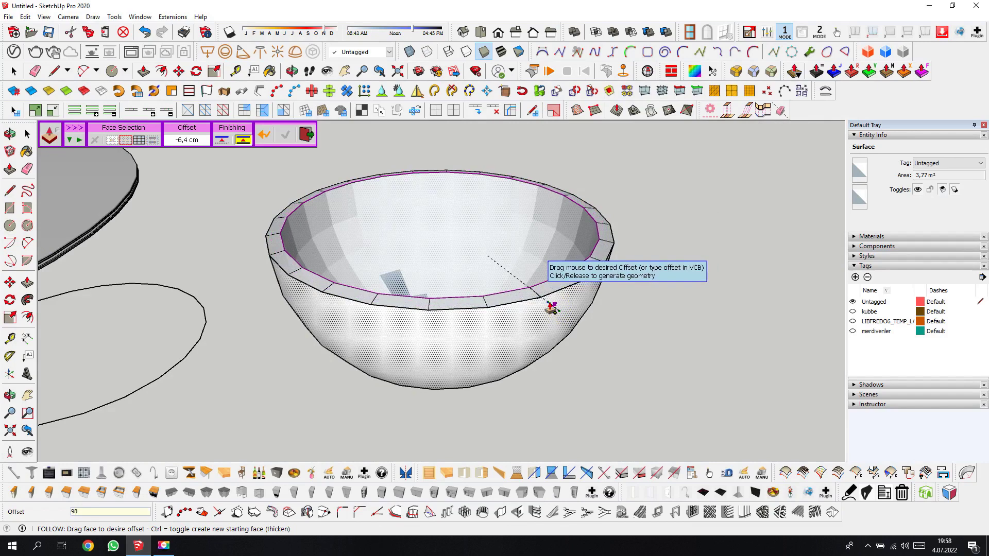
left_click(552, 308)
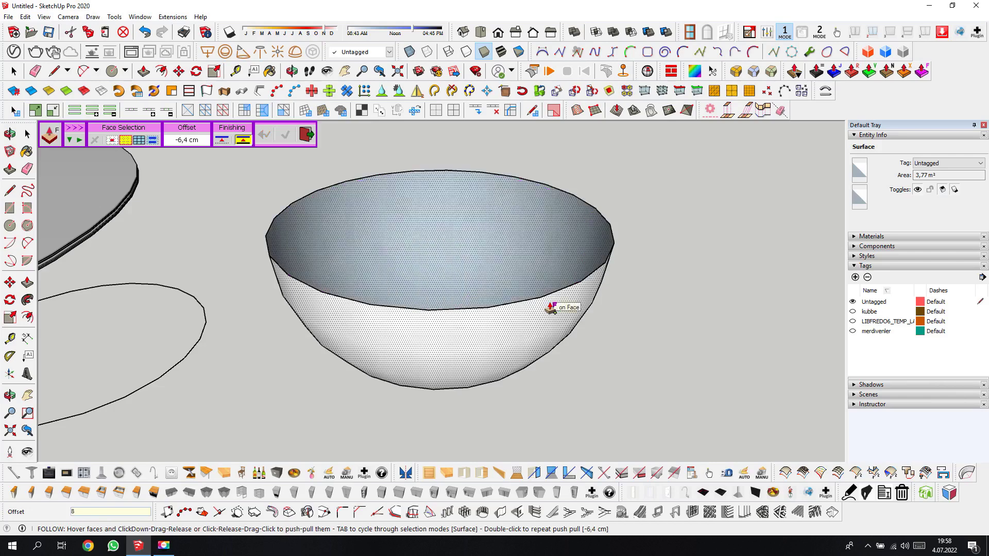
key("Return")
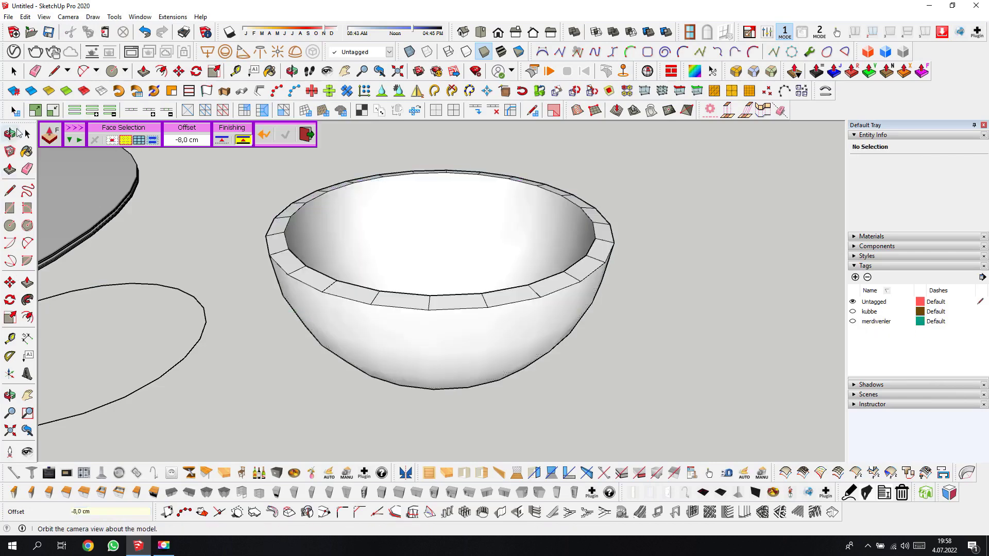
left_click(27, 135)
scroll(384, 259, "down", 1)
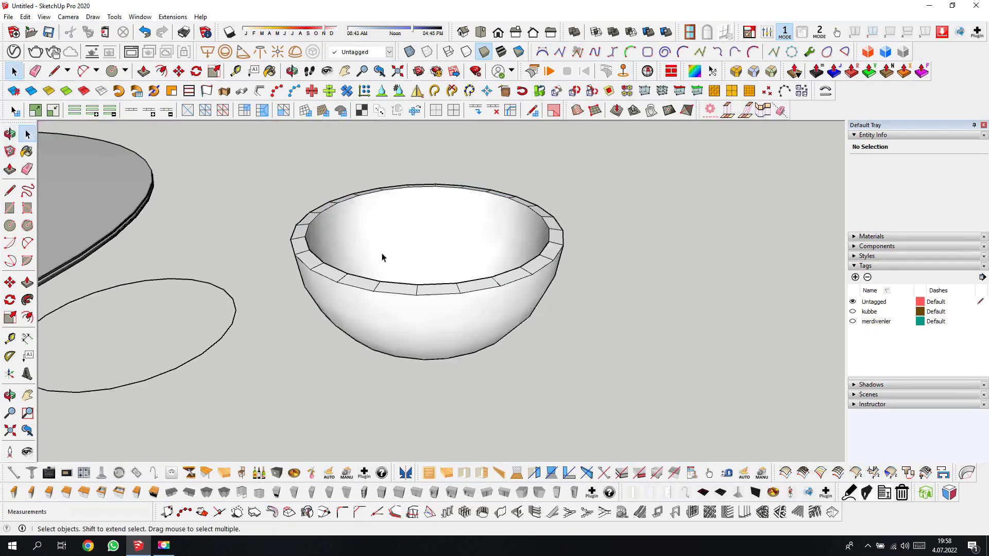
- Delete the leftover circle beside the bowl
scroll(386, 269, "down", 3)
left_click(277, 316)
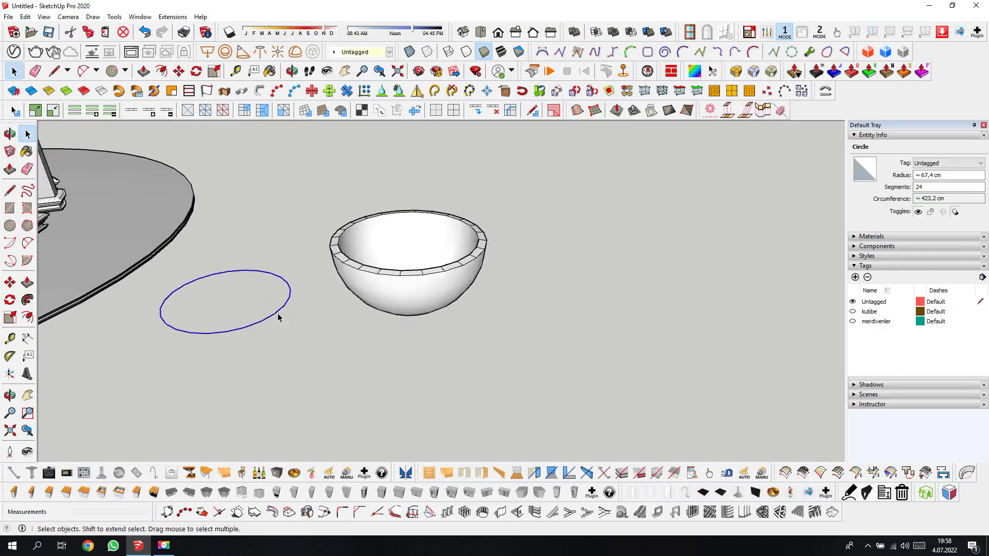
key("Delete")
- Make all of the bowl's geometry one group and orbit to look into it
left_click(417, 292)
scroll(417, 292, "up", 3)
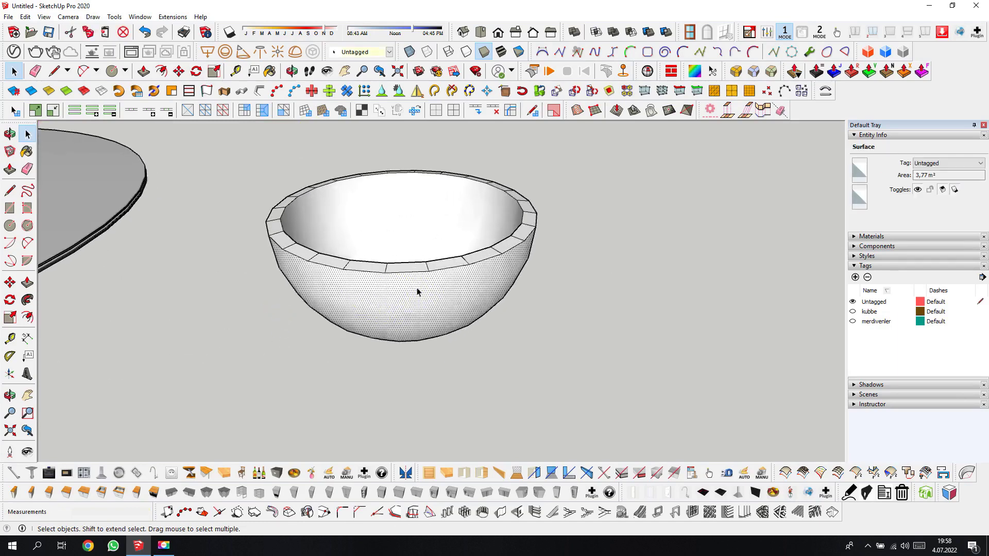
triple_click(418, 292)
right_click(418, 292)
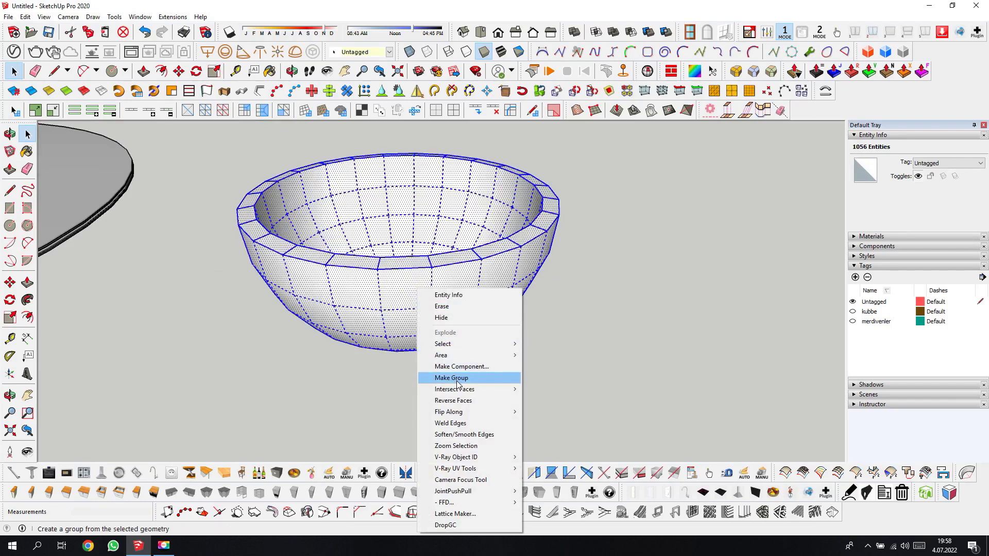
left_click(457, 378)
left_click(292, 70)
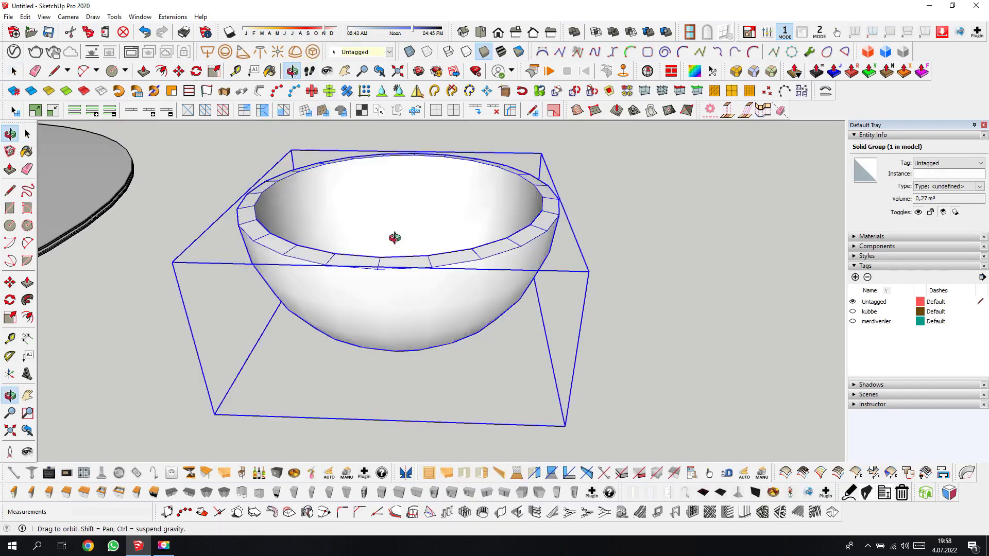
mouse_move(395, 238)
left_mouse_down()
mouse_move(389, 348)
mouse_move(402, 146)
left_mouse_up()
mouse_move(389, 276)
left_mouse_down()
mouse_move(403, 357)
mouse_move(361, 376)
left_mouse_up()
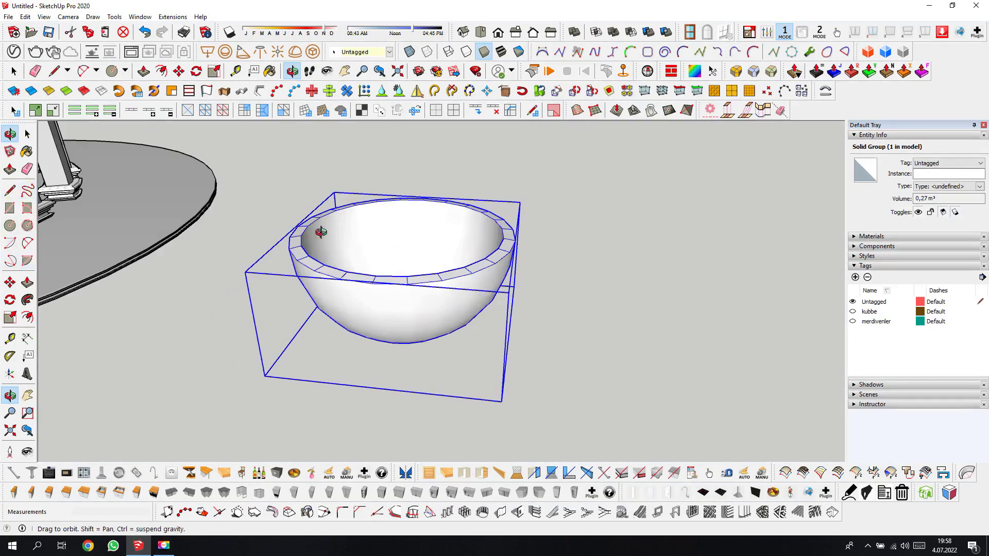
left_click(10, 190)
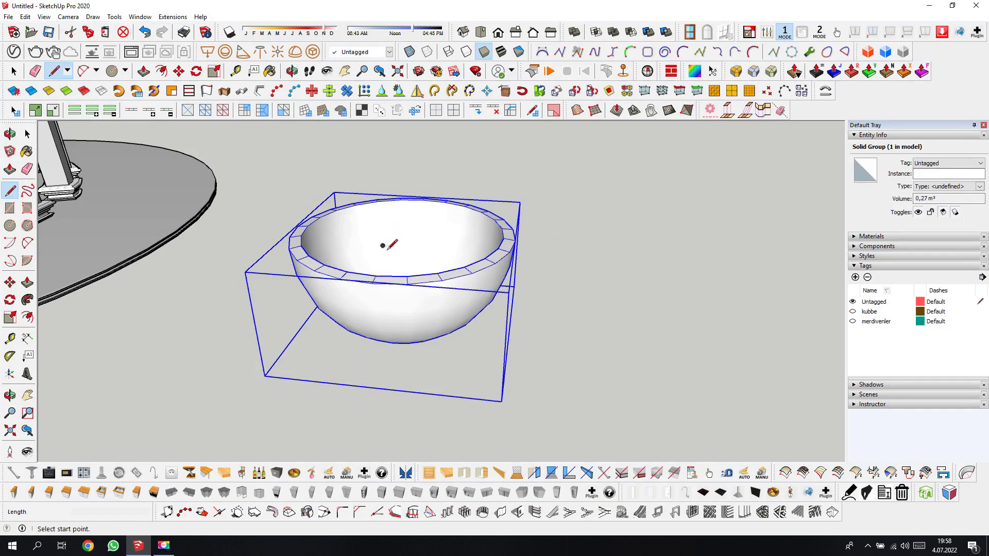
- Draw guide lines from the bowl rim to its centre and straight up
left_click(372, 283)
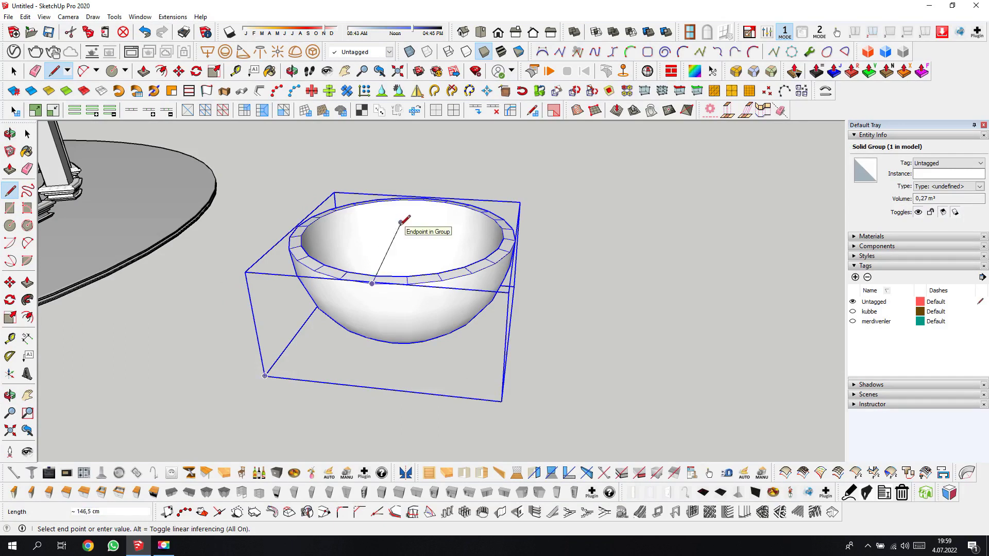
left_click(403, 234)
left_click(400, 156)
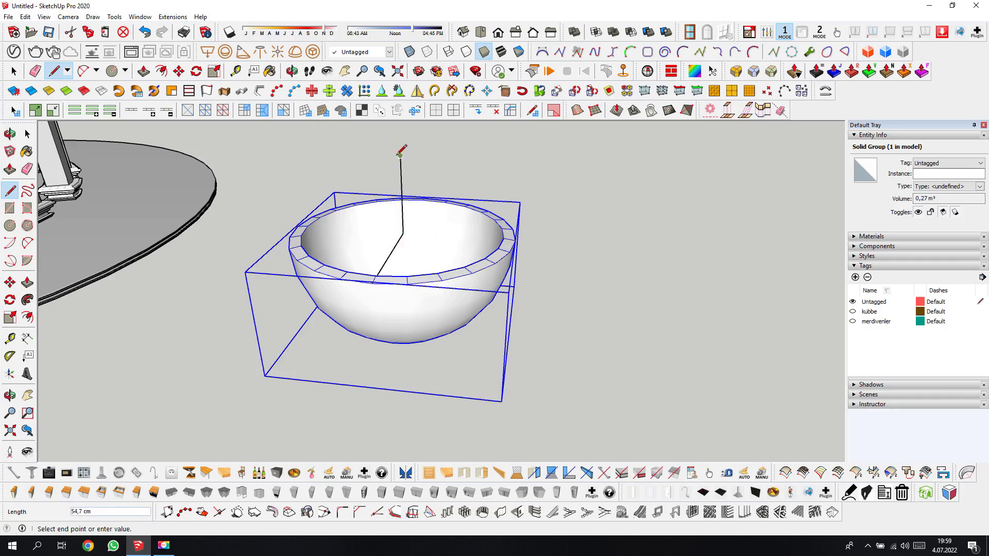
- Draw a small circle beside the bowl and extrude it into a 191,6 cm cylinder
left_click(10, 225)
left_click(573, 345)
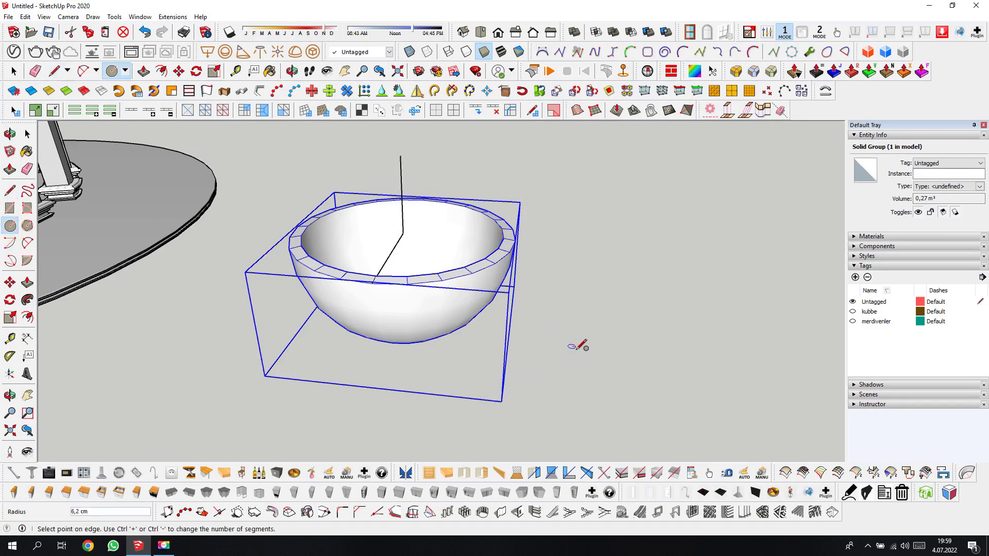
left_click(583, 349)
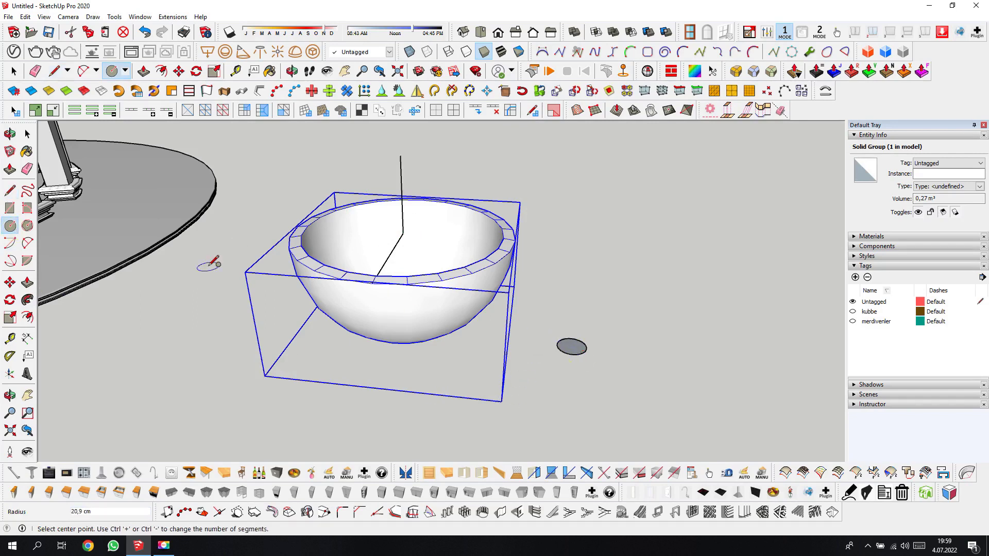
left_click(28, 282)
left_click(572, 346)
left_click(587, 221)
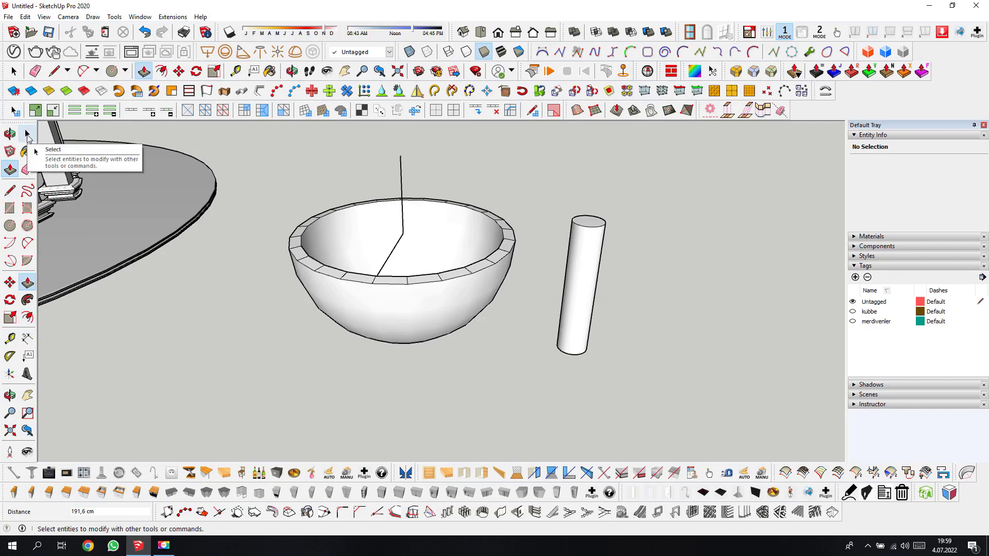
- Select the cylinder's side surface and briefly activate Scale
left_click(28, 135)
scroll(580, 223, "up", 2)
scroll(581, 223, "up", 3)
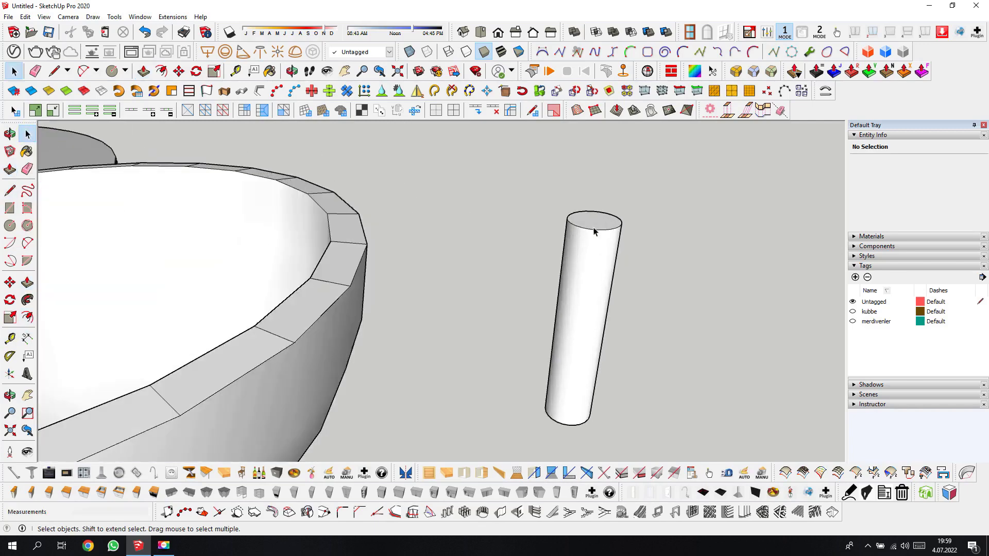
scroll(592, 231, "down", 5)
left_click(593, 245)
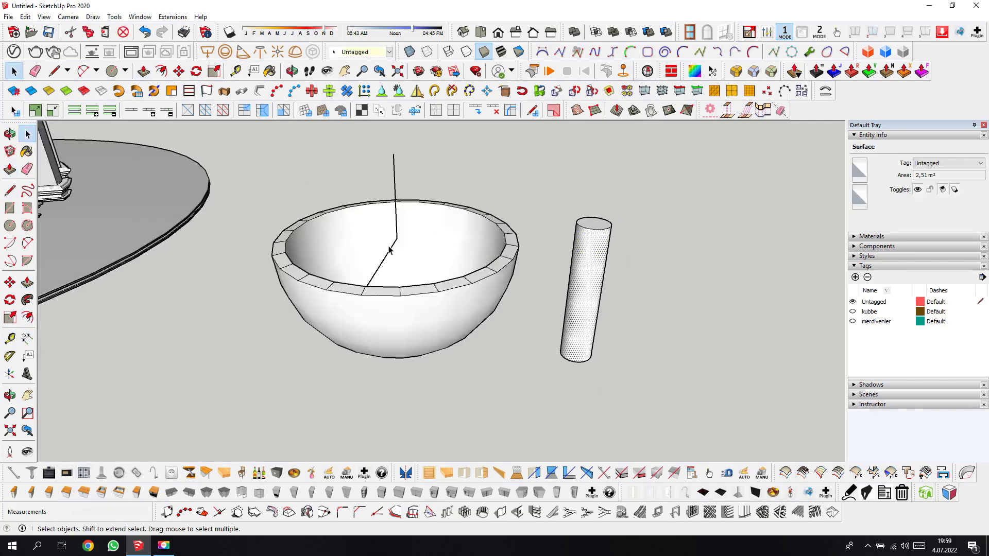
left_click(10, 318)
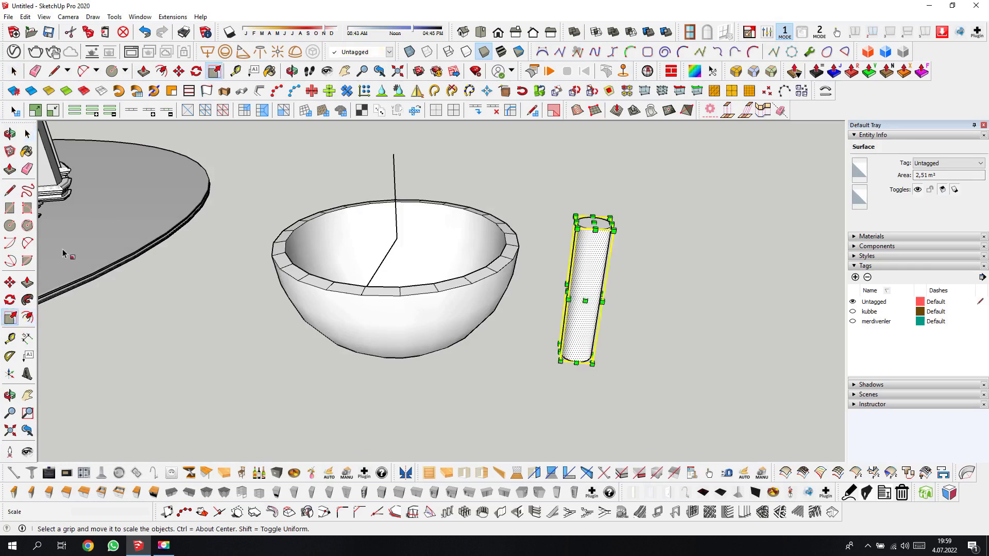
left_click(27, 135)
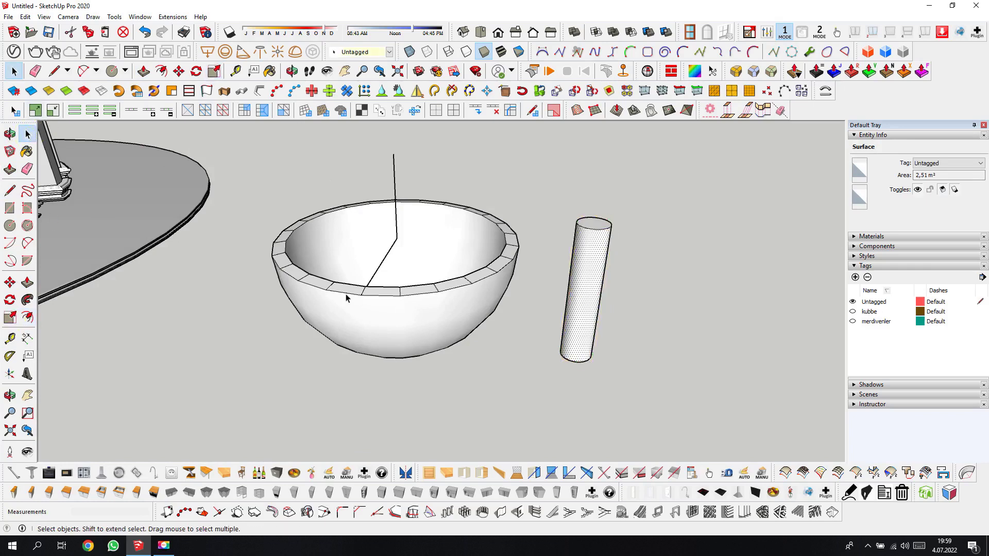
- Move the whole cylinder by its top centre to snap onto the bowl's centre point
triple_click(590, 253)
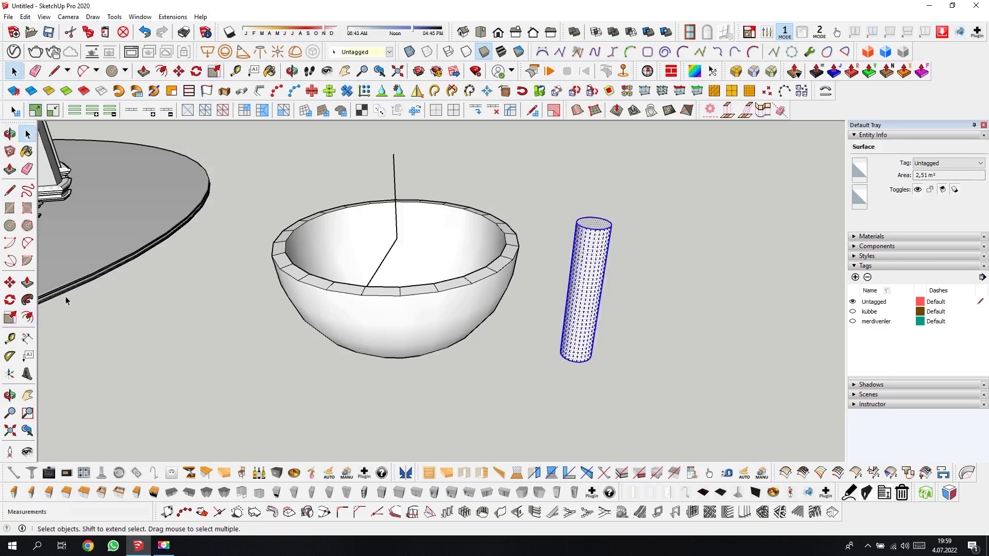
left_click(10, 283)
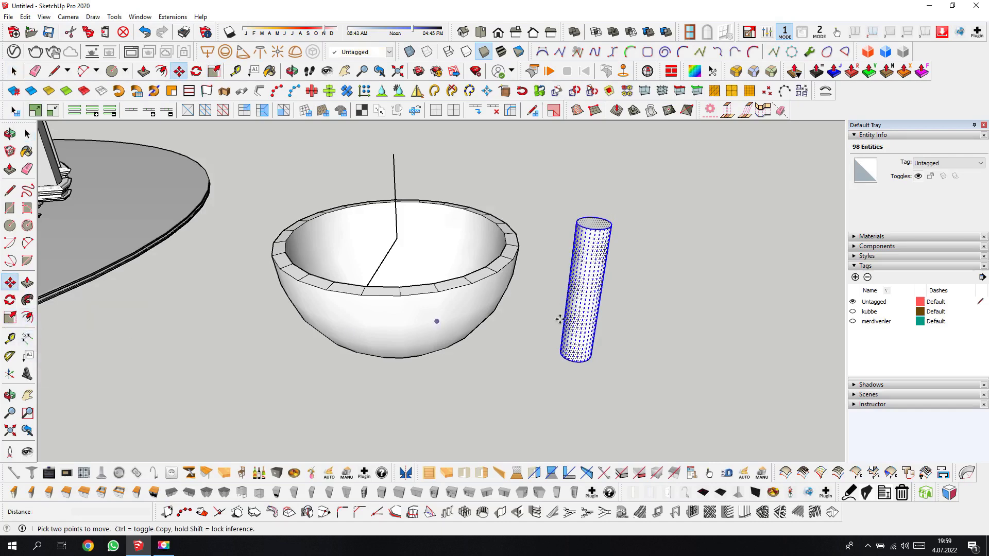
scroll(600, 220, "up", 2)
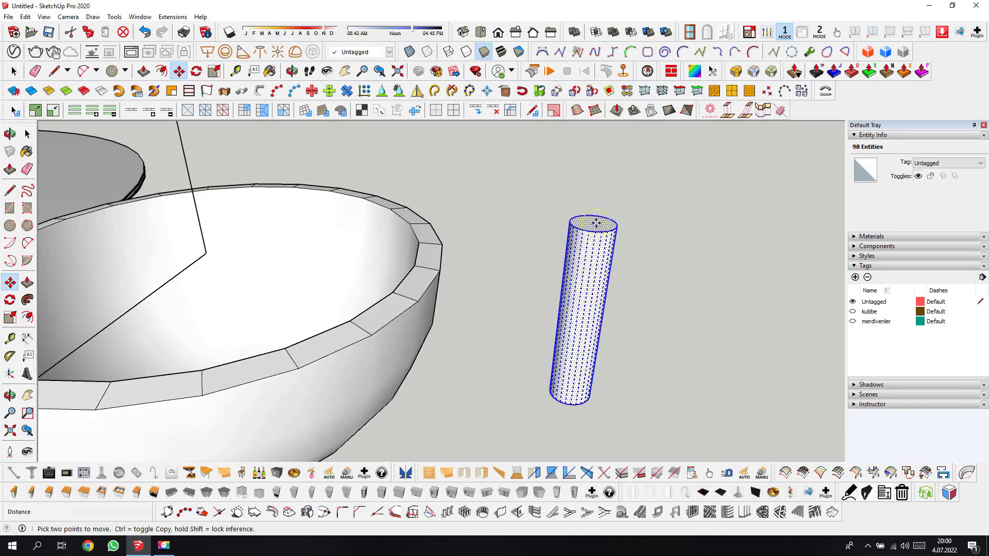
left_click(596, 223)
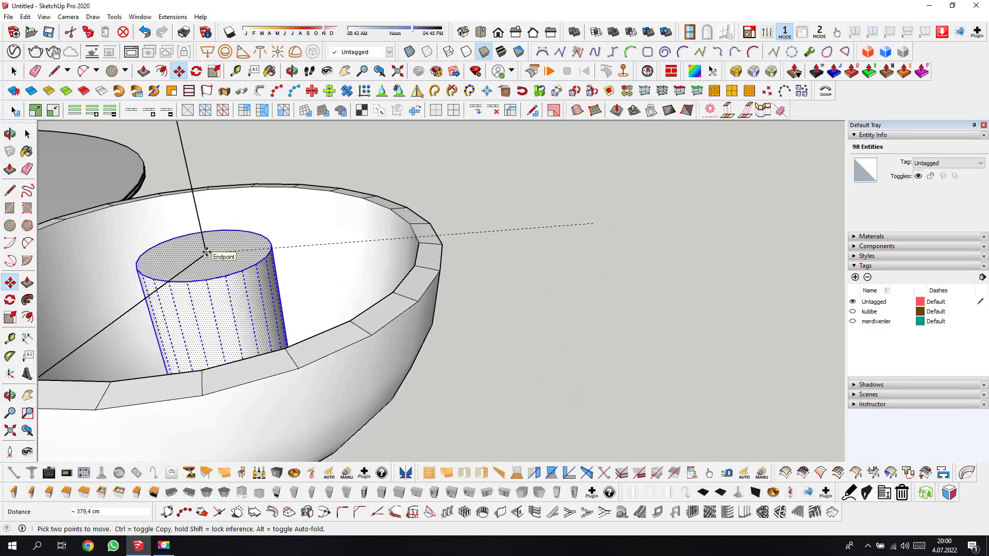
left_click(206, 253)
scroll(350, 283, "down", 2)
scroll(350, 283, "down", 3)
scroll(350, 283, "down", 2)
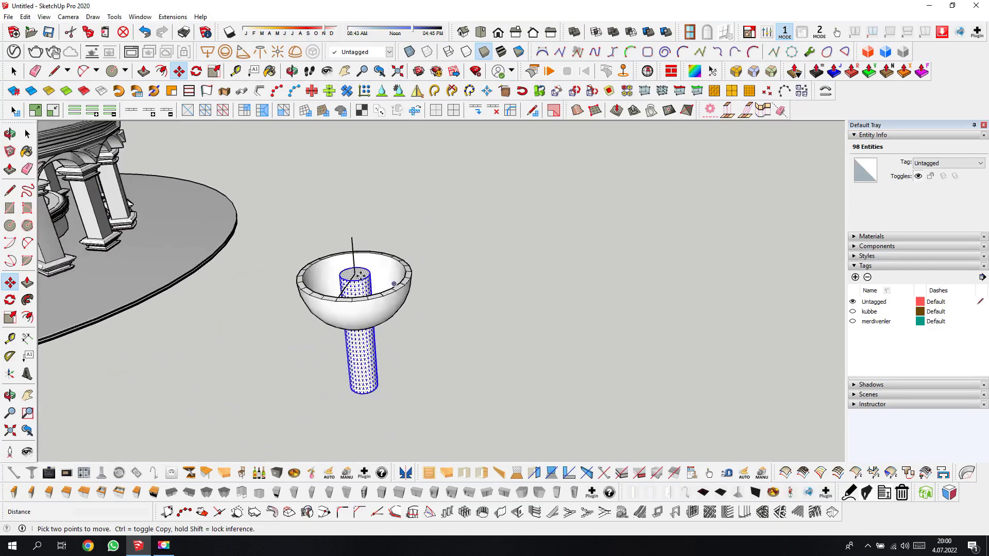
scroll(350, 283, "up", 2)
key("s")
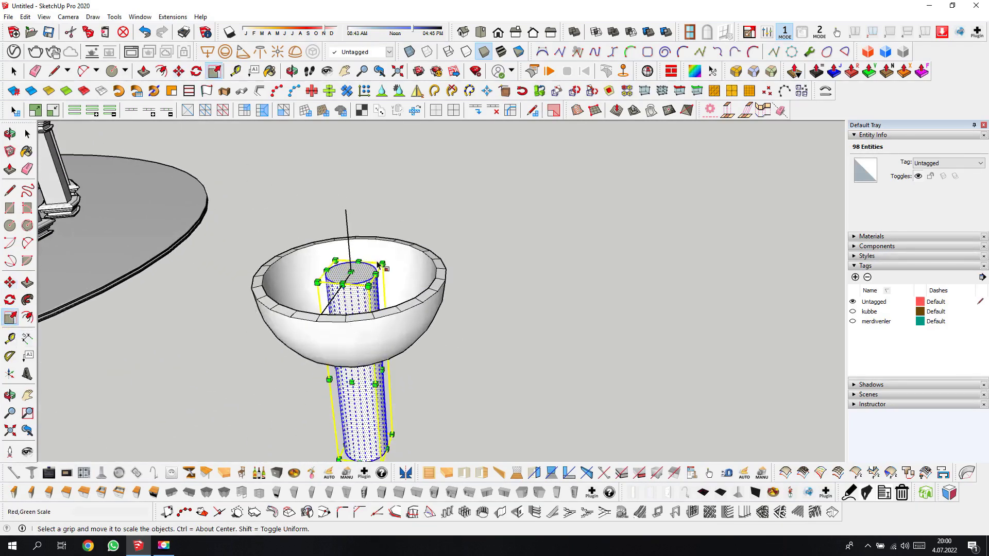
- Scale the small cylinder about its centre, narrowing its width
key("ctrl")
key("ctrl")
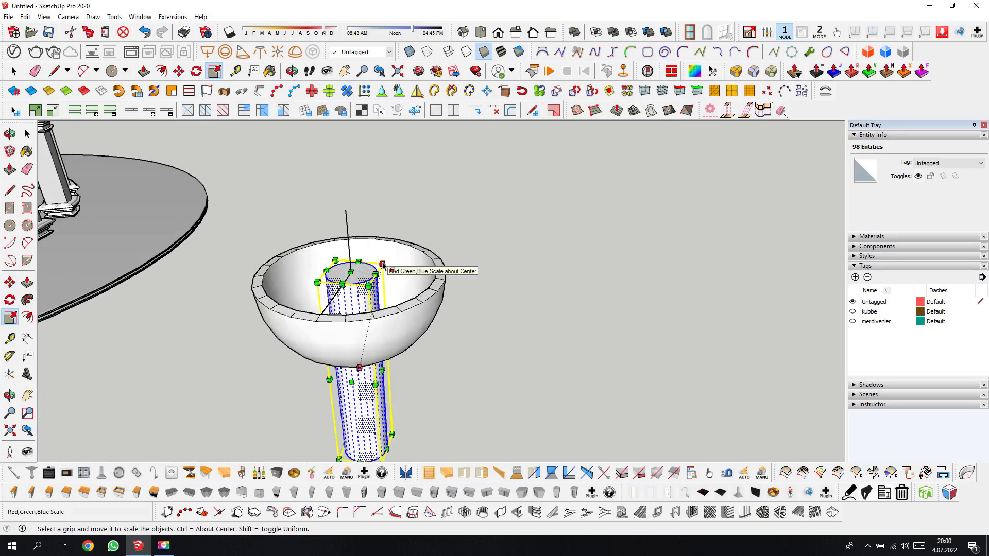
left_click_drag(382, 262, 375, 271)
key("Escape")
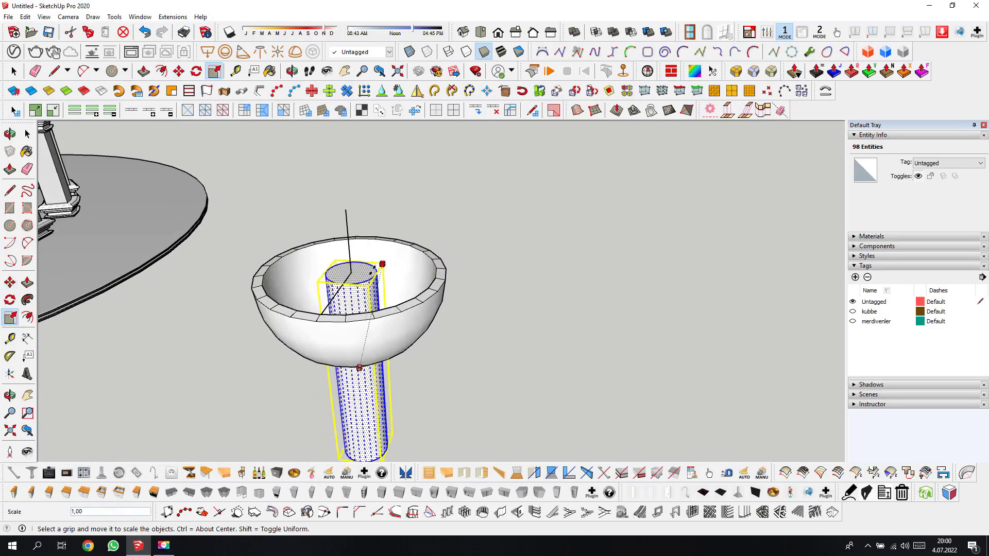
left_click_drag(381, 264, 379, 282)
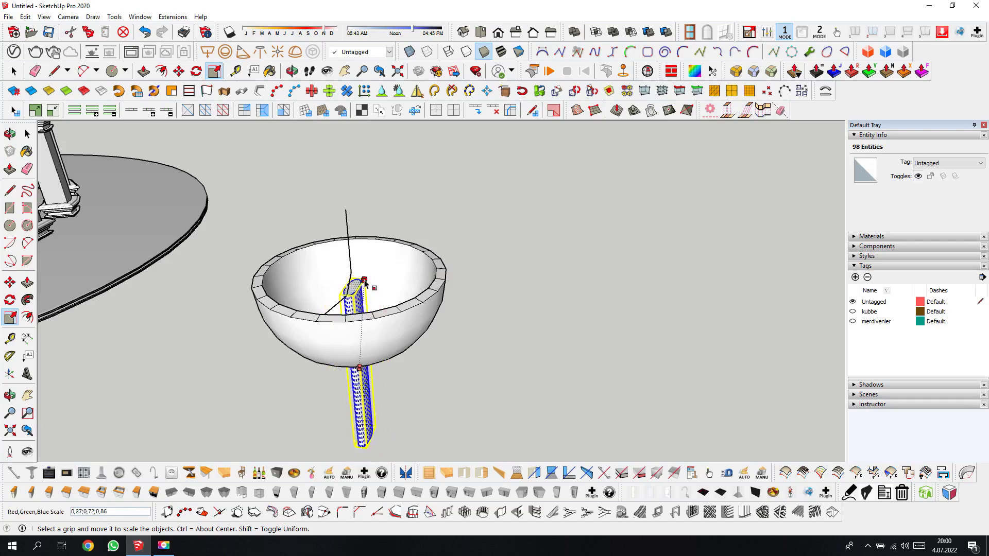
mouse_move(379, 283)
left_mouse_down()
mouse_move(374, 303)
mouse_move(353, 300)
left_mouse_up()
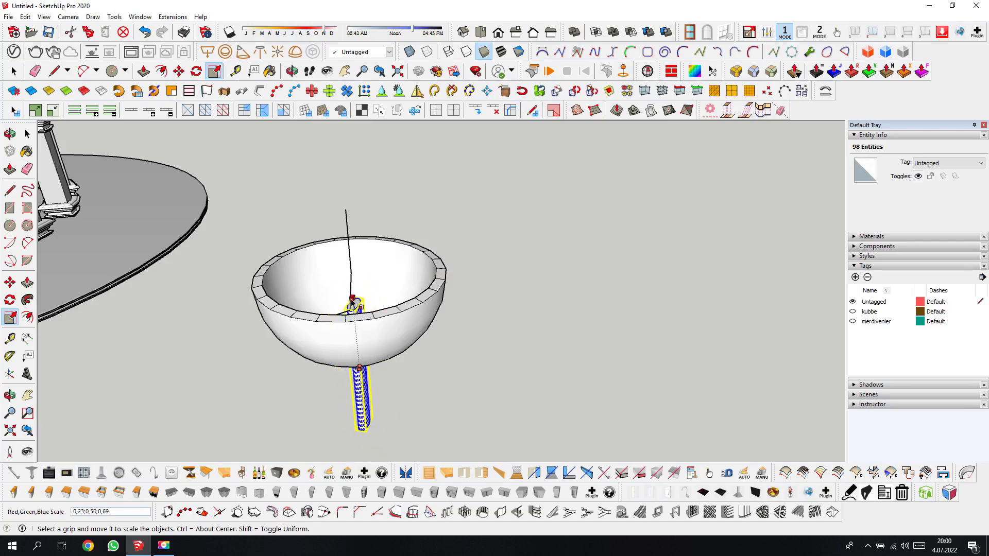
- Shrink the small cylinder further from its corner grip into a shorter, slimmer stem
scroll(353, 304, "up", 3)
scroll(350, 303, "up", 5)
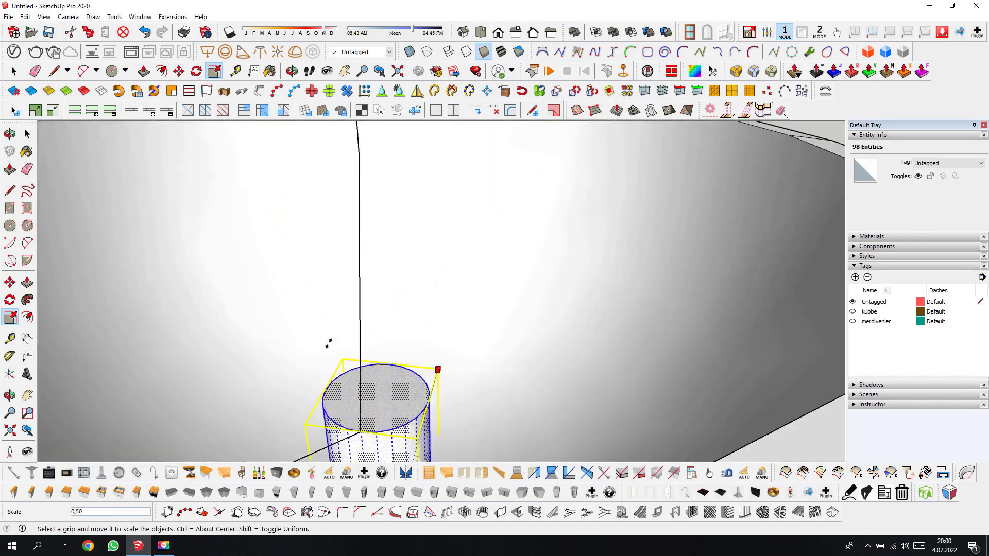
scroll(402, 303, "down", 3)
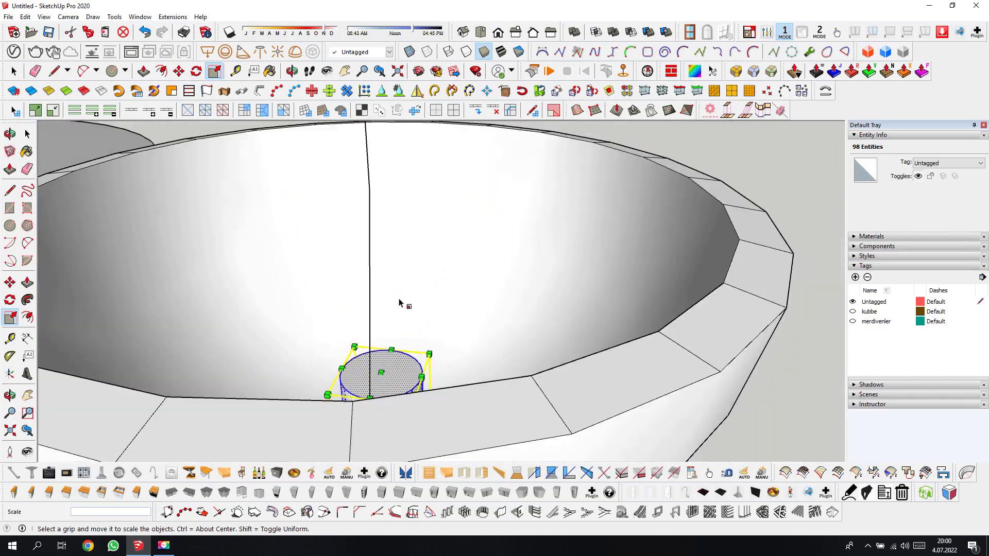
scroll(399, 325, "down", 3)
scroll(397, 292, "down", 3)
scroll(400, 309, "down", 2)
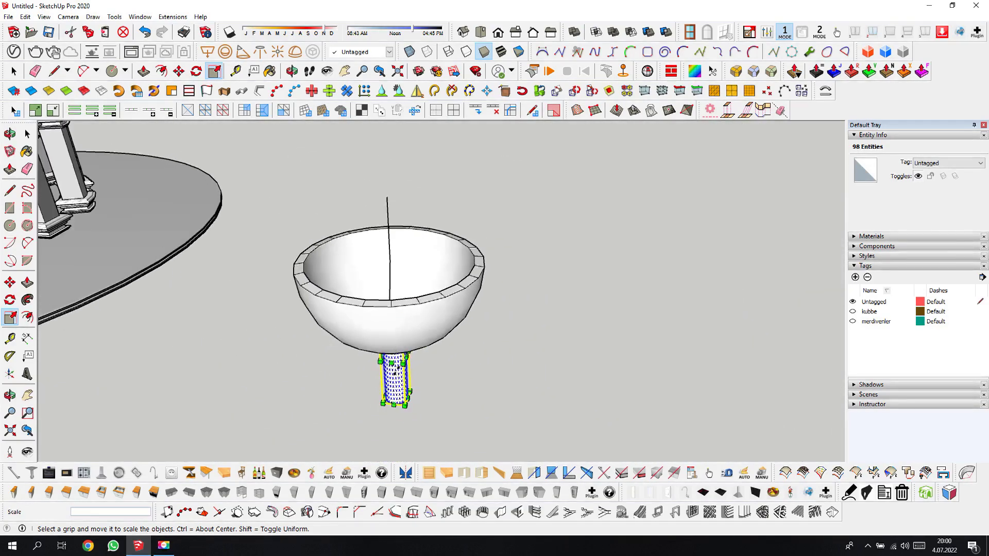
scroll(416, 430, "up", 4)
scroll(396, 401, "up", 2)
mouse_move(398, 390)
left_mouse_down()
mouse_move(375, 362)
mouse_move(386, 375)
left_mouse_up()
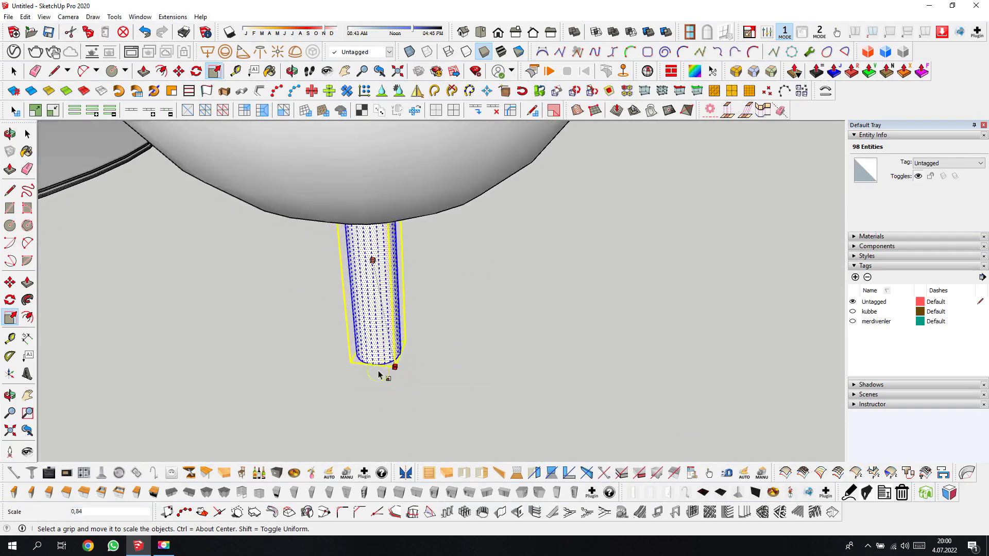
scroll(396, 407, "down", 3)
scroll(404, 431, "down", 2)
scroll(381, 361, "up", 3)
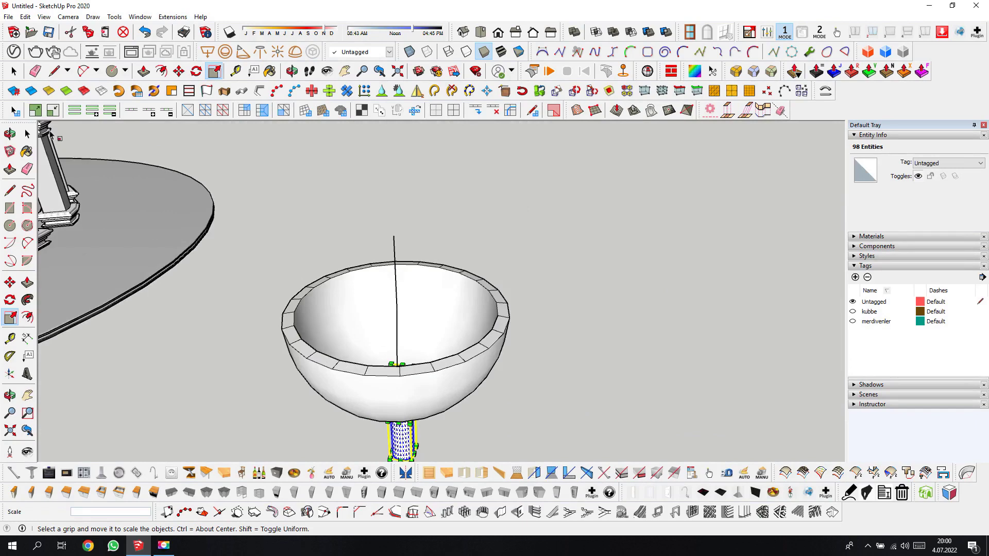
left_click(9, 134)
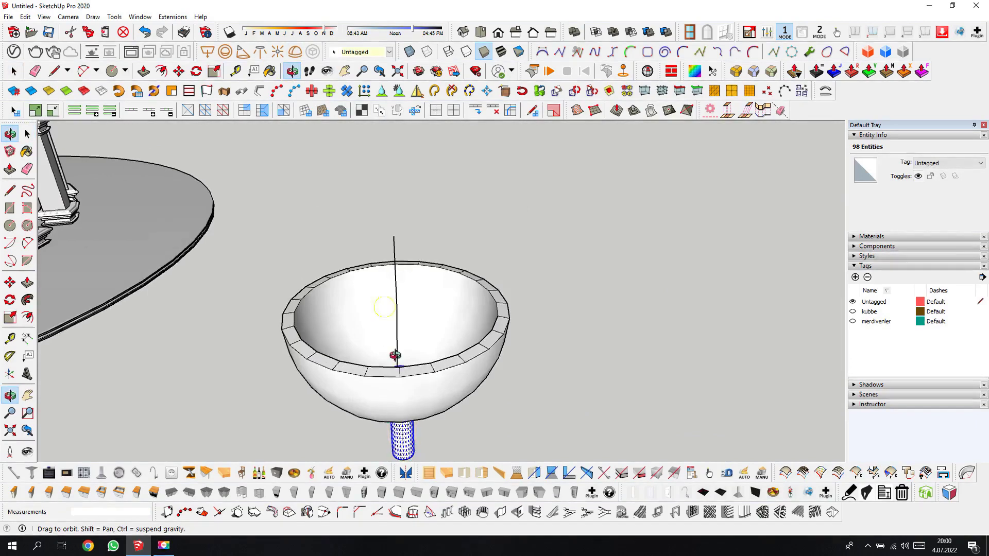
- Pull the small circle face inside the bowl up into a post about 132 cm tall
scroll(395, 354, "down", 2)
scroll(400, 324, "up", 3)
left_click_drag(400, 325, 449, 353)
scroll(449, 281, "up", 3)
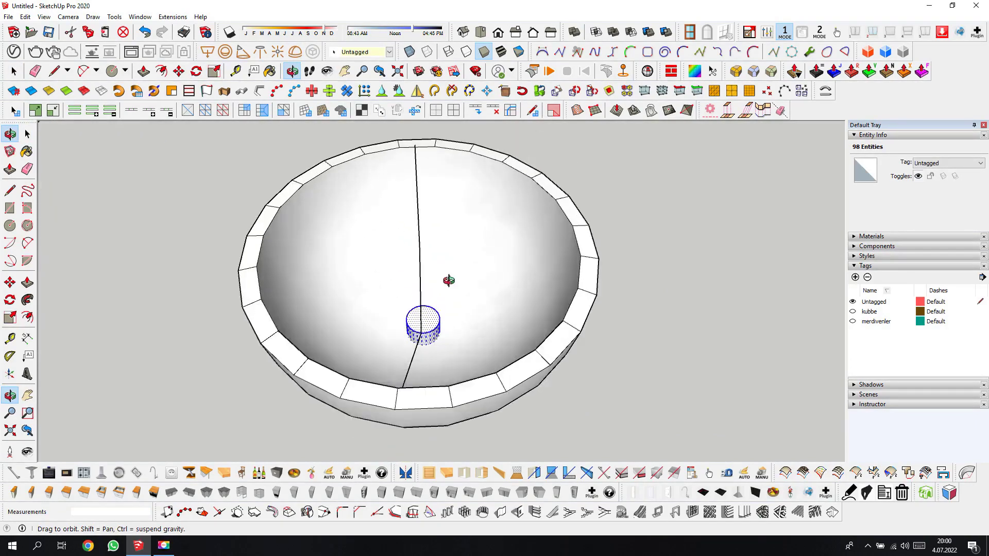
scroll(449, 280, "up", 2)
right_click(447, 296)
left_click(460, 318)
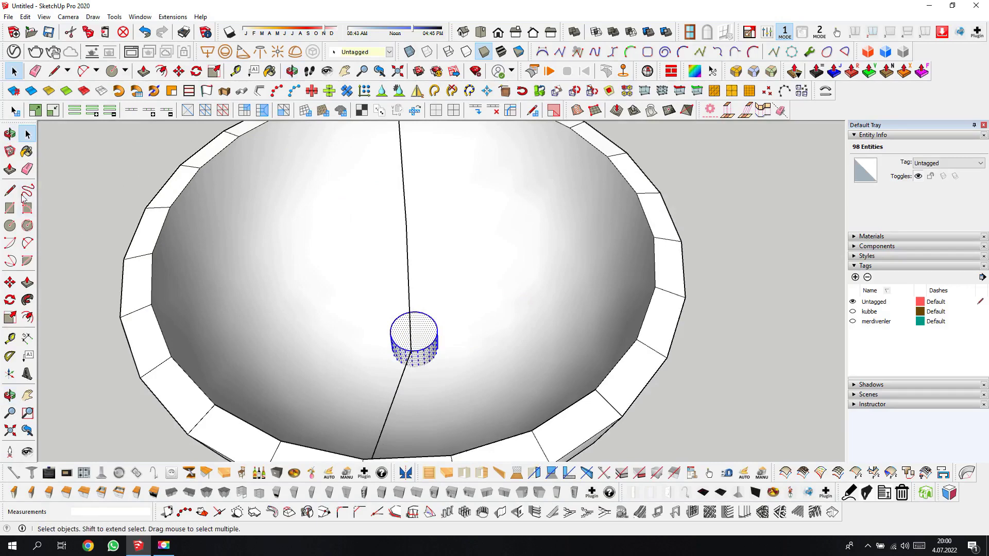
left_click(27, 282)
left_click(424, 331)
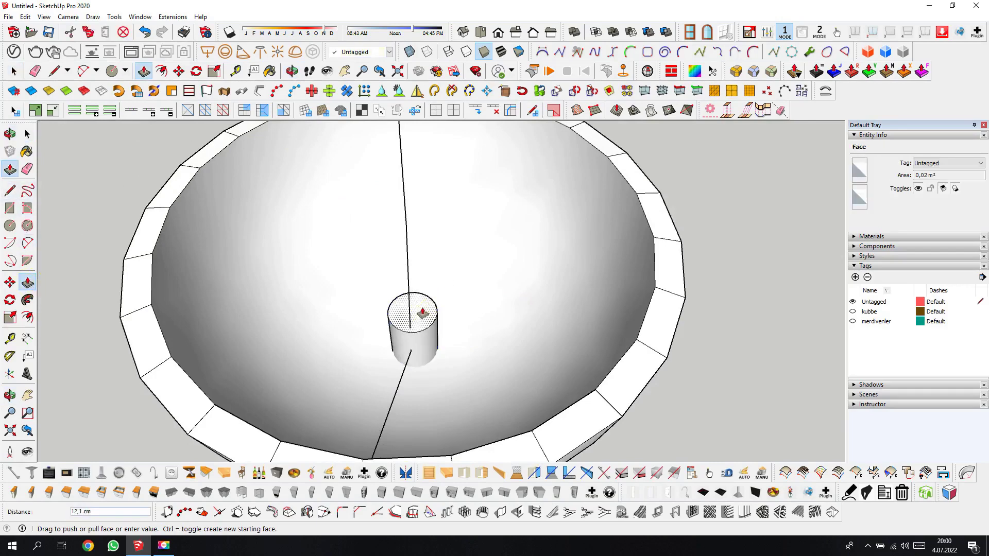
scroll(414, 320, "down", 3)
scroll(410, 309, "down", 1)
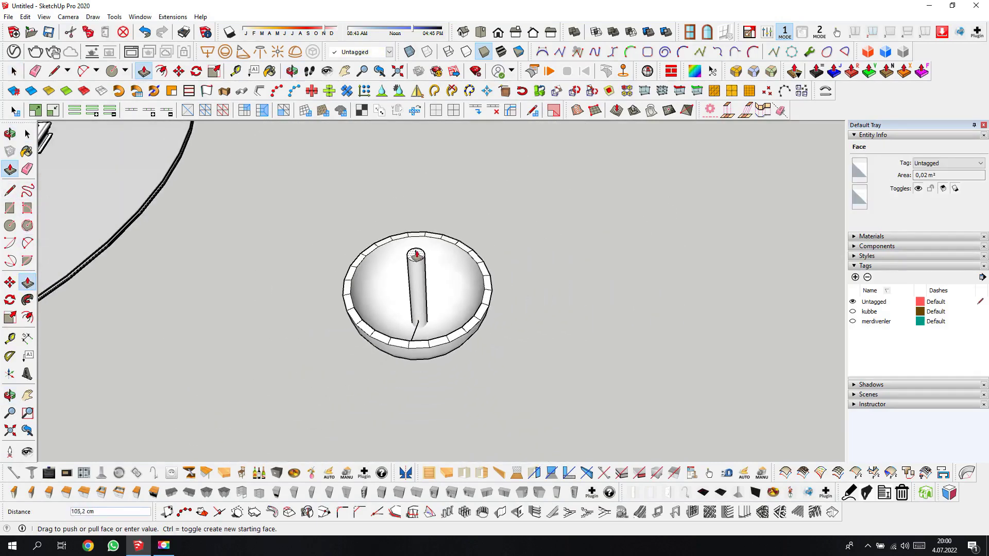
left_click(415, 236)
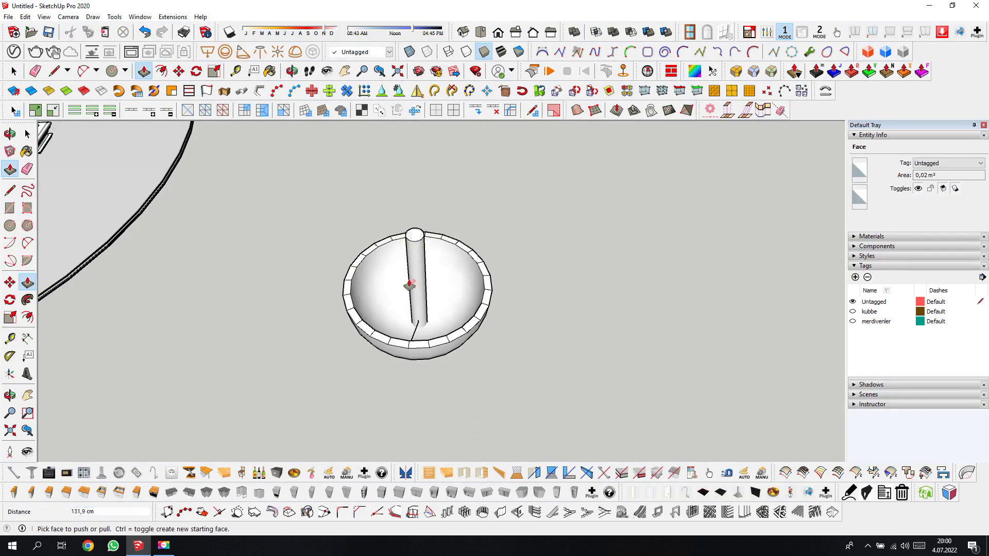
- Inspect the raised post from above and the side, then select the post geometry
scroll(415, 242, "up", 2)
middle_click_drag(415, 242, 414, 310)
left_click_drag(414, 310, 420, 261)
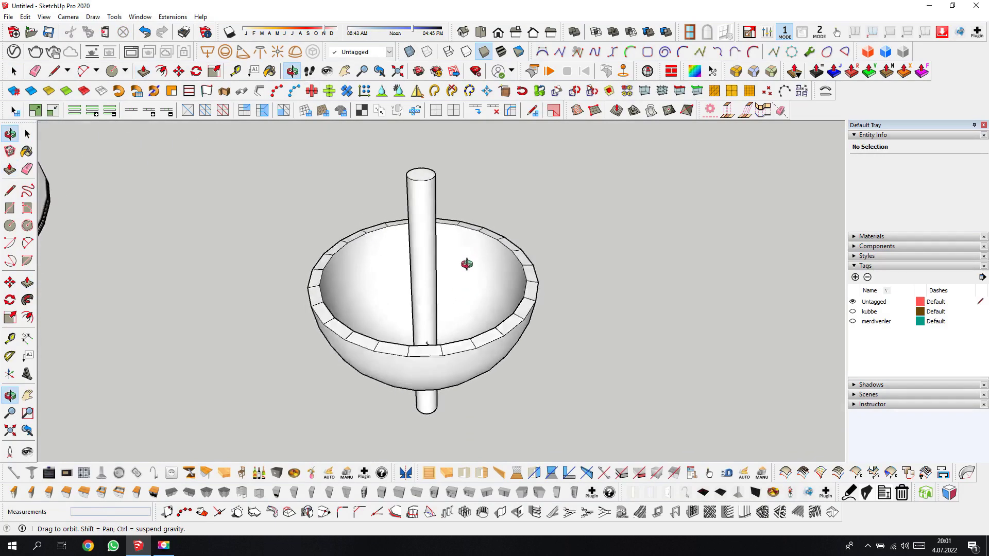
right_click(433, 366)
left_click(454, 370)
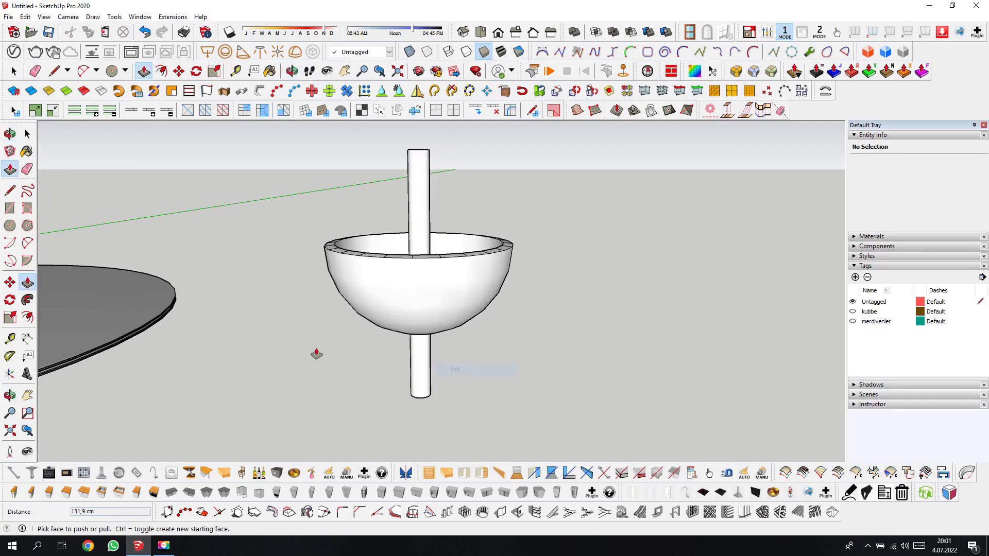
left_click(27, 135)
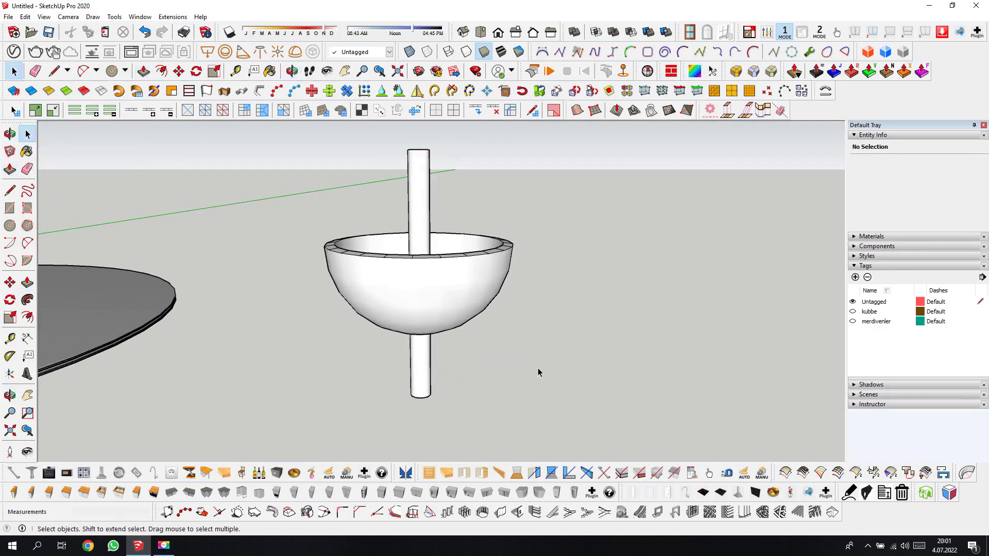
left_click(292, 70)
mouse_move(402, 187)
left_mouse_down()
mouse_move(429, 373)
mouse_move(419, 342)
left_mouse_up()
right_click(424, 327)
left_click(426, 327)
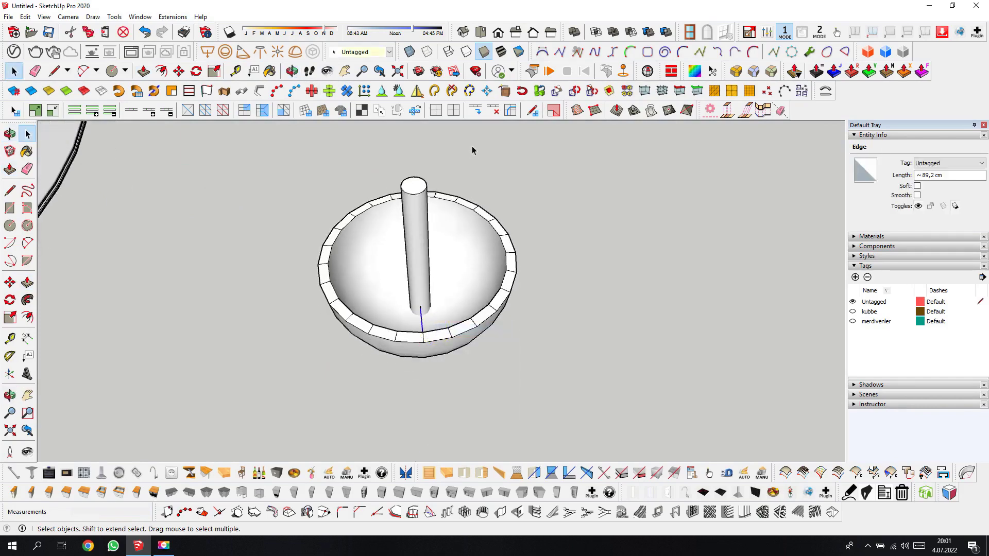
scroll(473, 155, "down", 3)
left_click(431, 251)
- Turn the selected post geometry into its own group
right_click(439, 198)
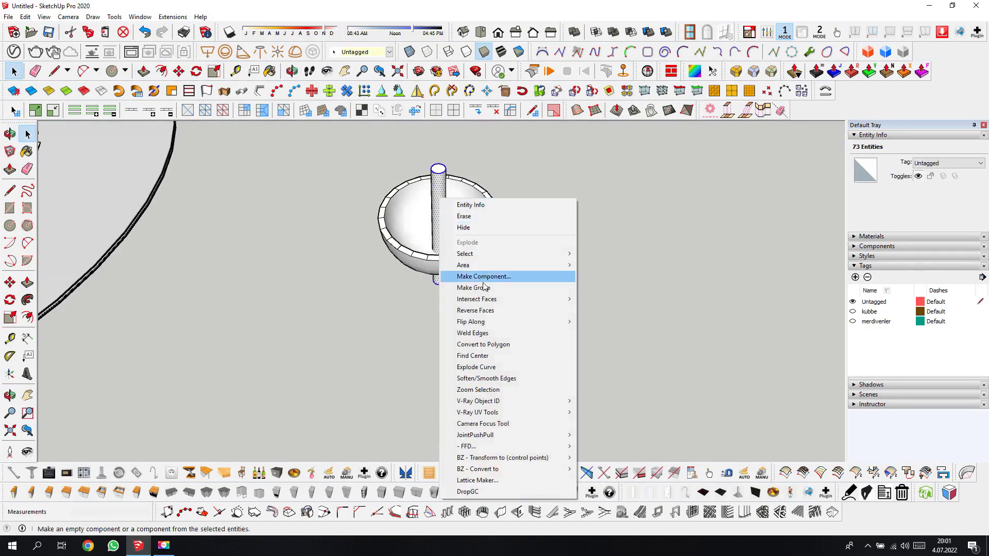
left_click(423, 200)
scroll(423, 200, "up", 3)
- Orbit slightly around the bowl and select the bowl group
left_click(292, 71)
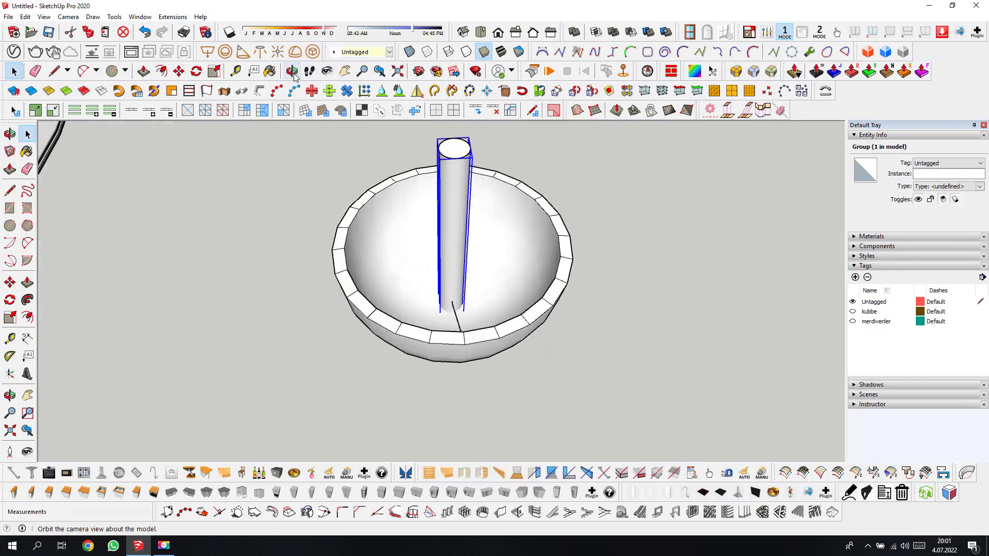
mouse_move(453, 159)
left_mouse_down()
mouse_move(446, 150)
mouse_move(458, 179)
left_mouse_up()
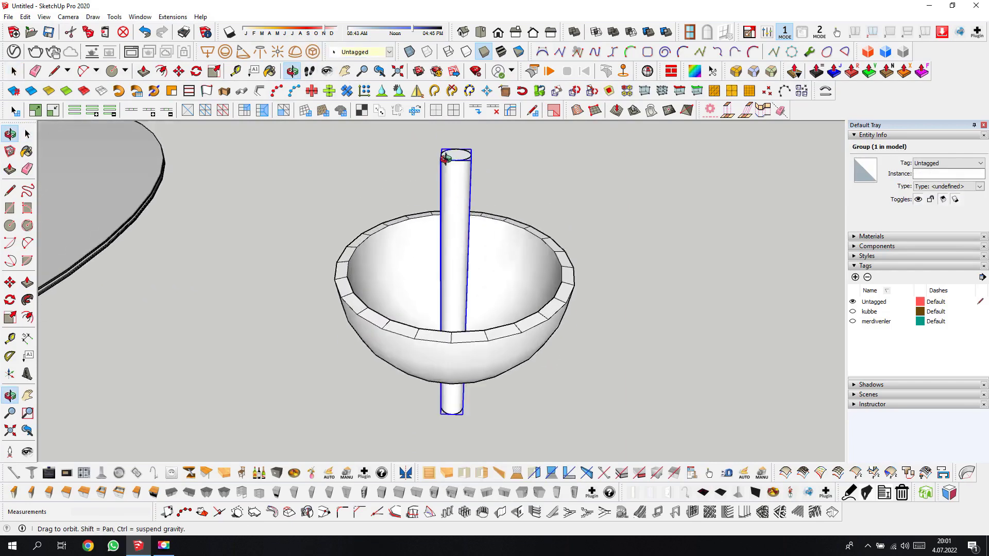
right_click(482, 239)
left_click(510, 248)
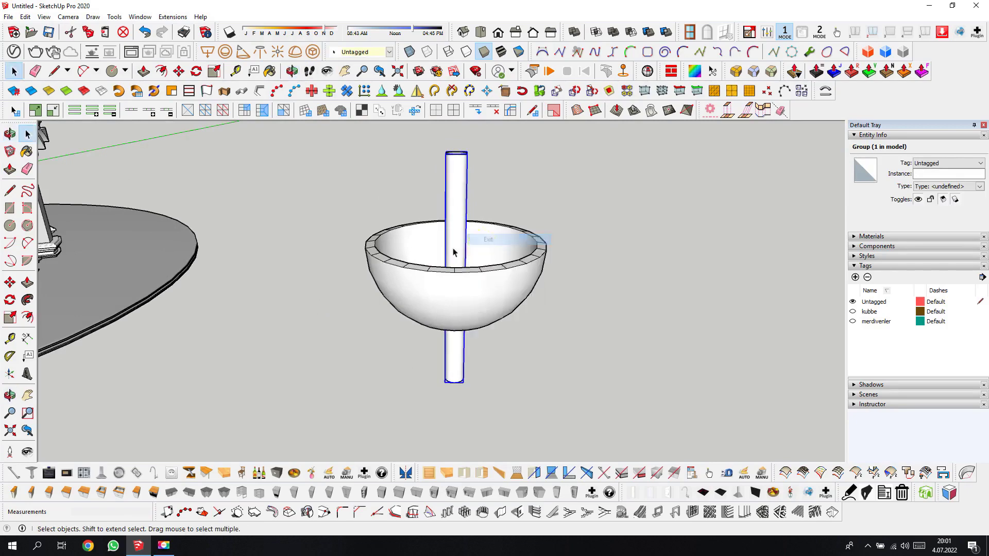
middle_click_drag(472, 263, 479, 288)
left_click(479, 289)
left_click(10, 282)
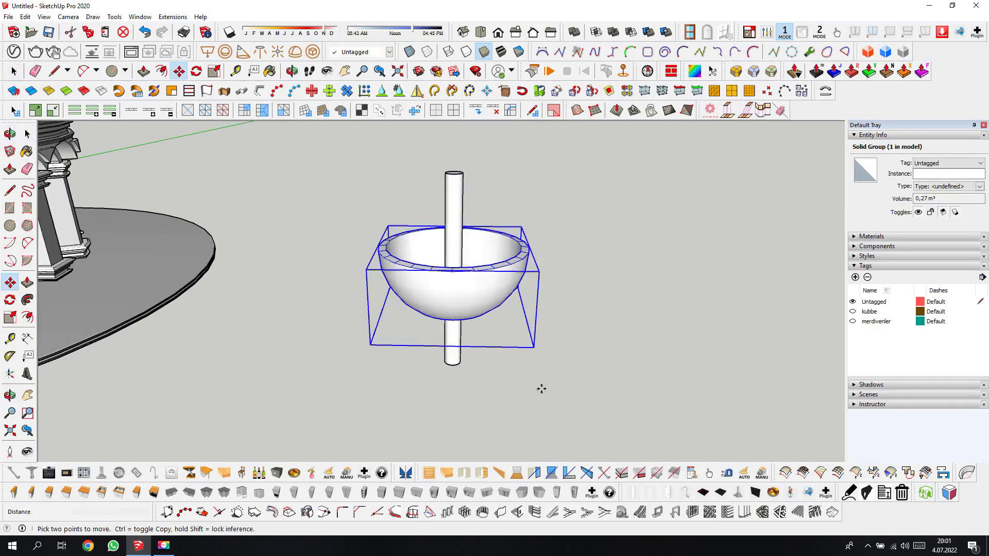
- Copy the bowl group straight up along the central post as a second tier
left_click(577, 356)
key("ctrl")
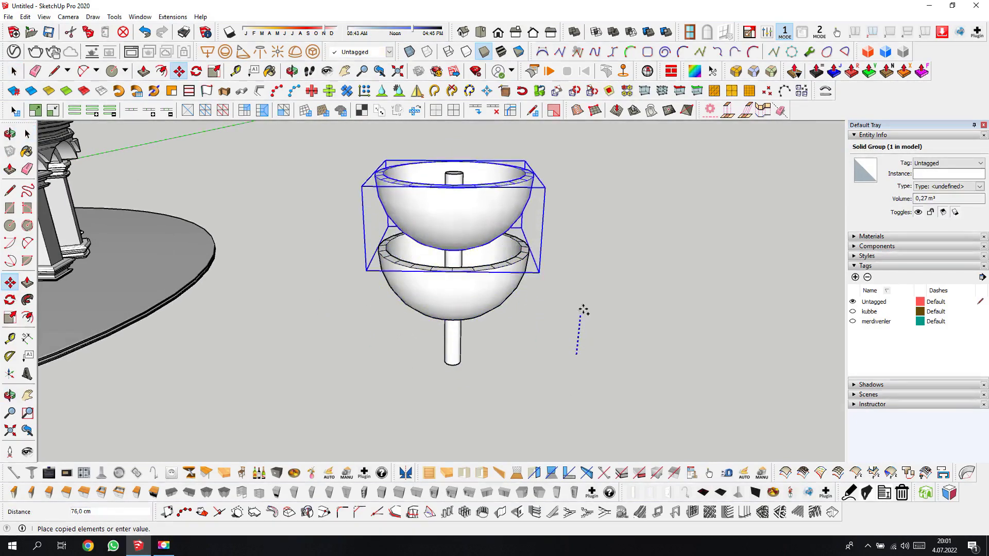
left_click(588, 287)
scroll(512, 411, "down", 2)
scroll(481, 238, "down", 1)
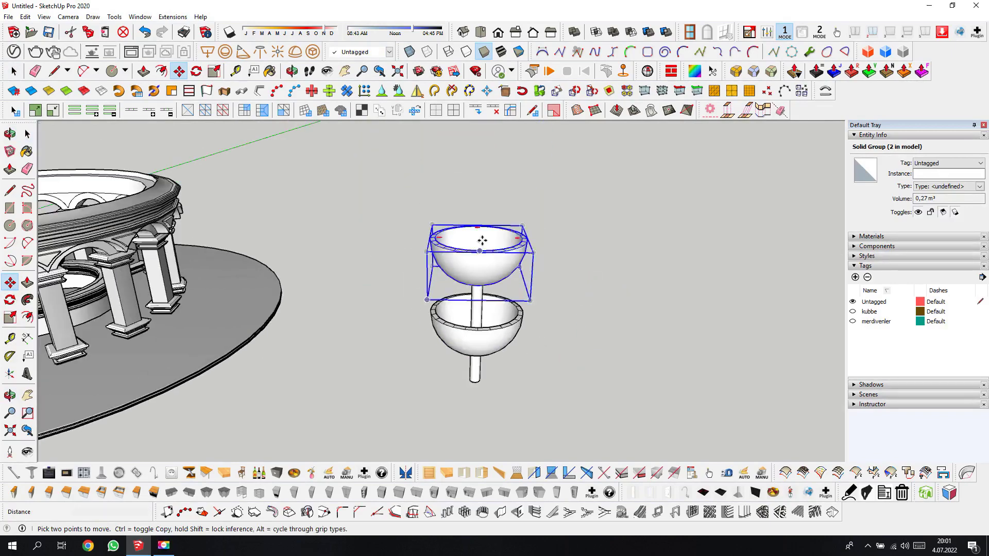
scroll(478, 247, "up", 5)
scroll(478, 247, "up", 2)
mouse_move(478, 247)
middle_mouse_down()
mouse_move(476, 232)
mouse_move(487, 302)
middle_mouse_up()
right_click(487, 302)
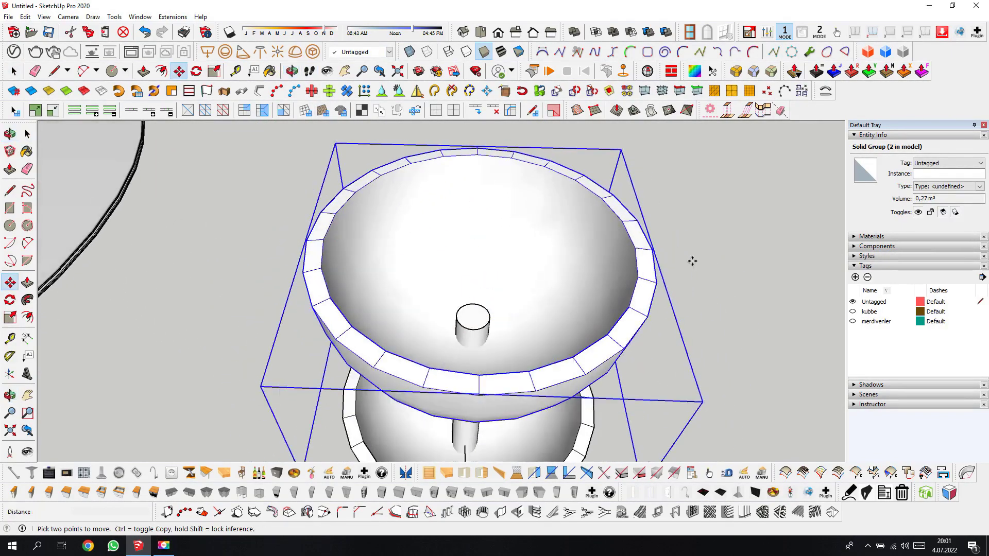
left_click(715, 257)
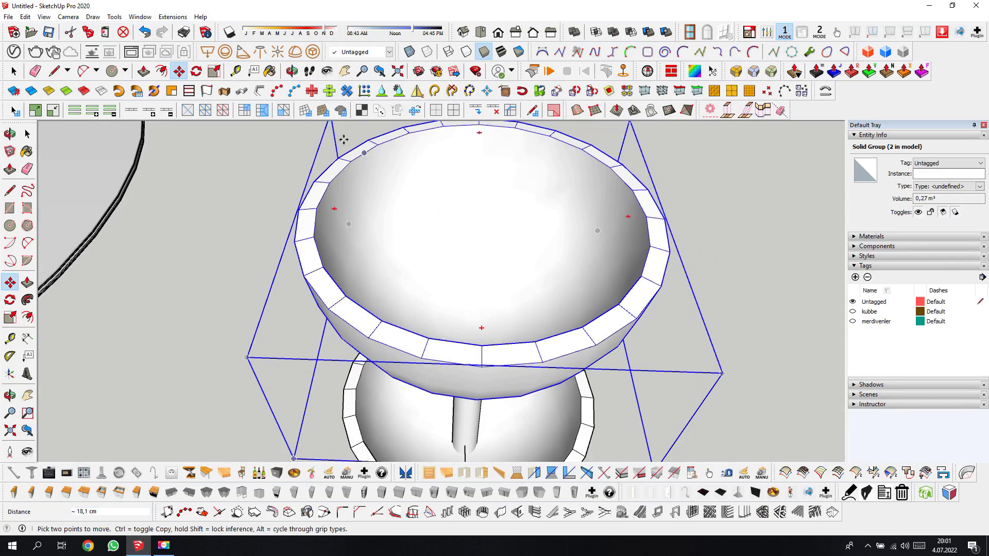
- Scale the upper bowl copy uniformly about its centre to roughly half size
left_click(10, 319)
scroll(536, 218, "down", 3)
scroll(593, 268, "down", 1)
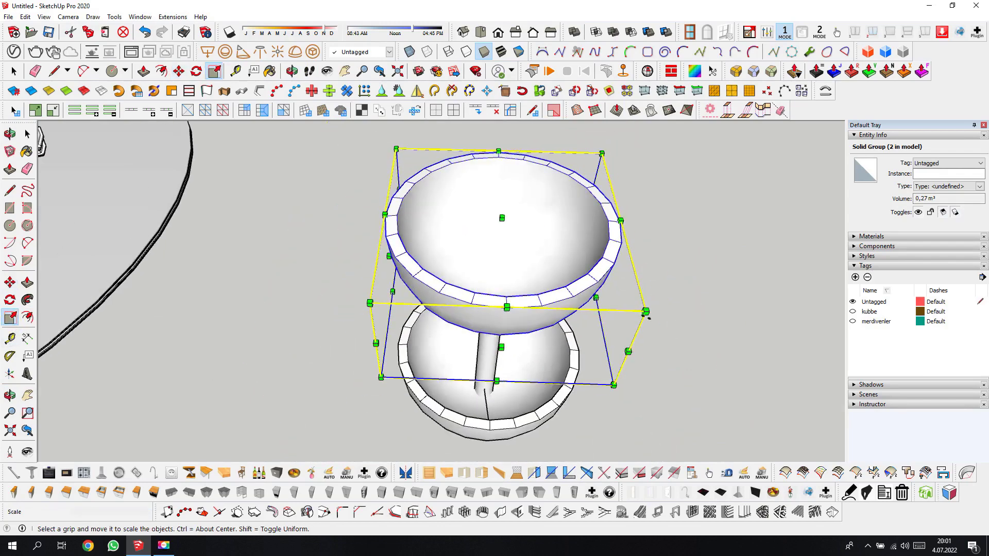
mouse_move(646, 311)
left_mouse_down("ctrl")
mouse_move(567, 291)
mouse_move(543, 198)
mouse_move(470, 214)
left_mouse_up("ctrl")
scroll(567, 292, "up", 3)
key("o")
right_click(470, 214)
left_click(6, 286)
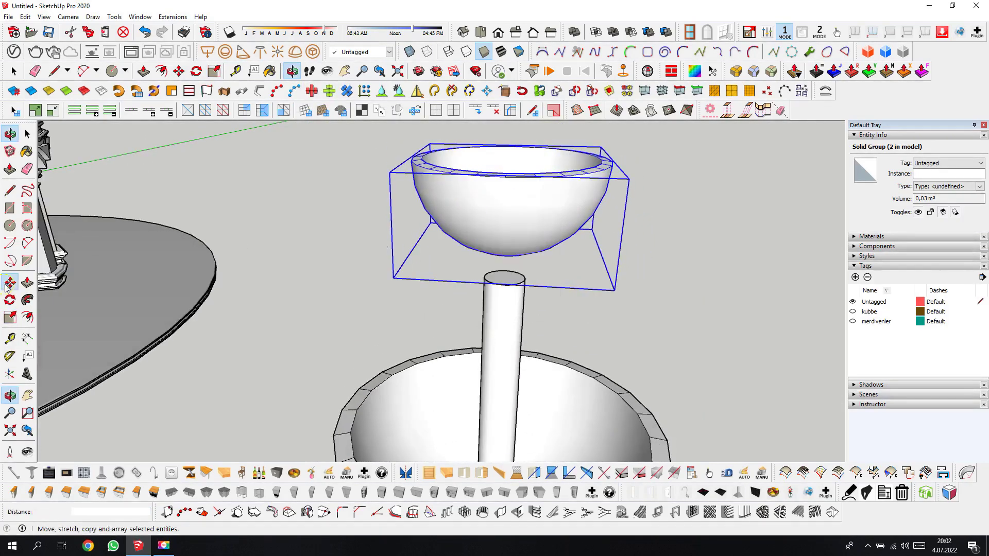
- Lower the small bowl about 16 cm to rest on top of the central post
left_click(709, 235)
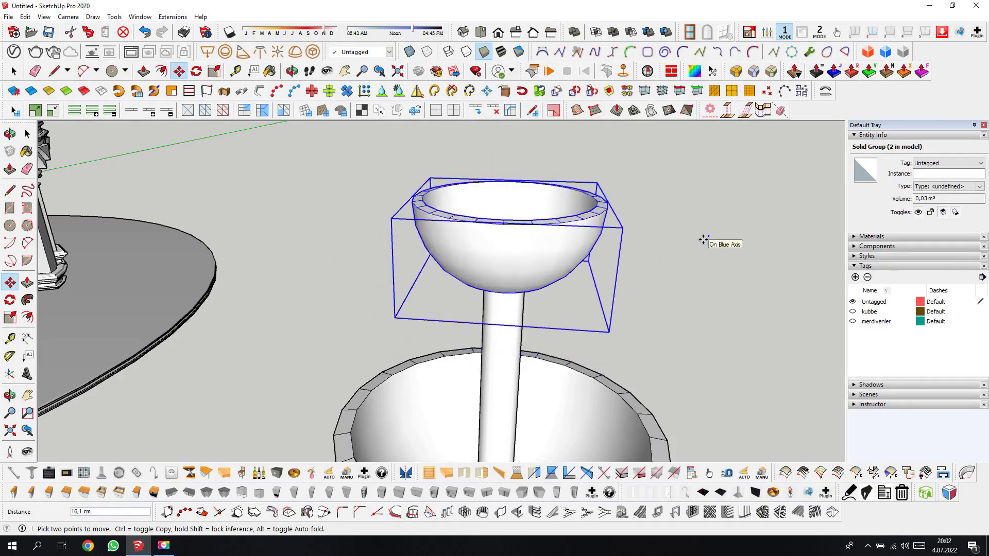
left_click(292, 70)
mouse_move(497, 221)
left_mouse_down()
mouse_move(504, 358)
mouse_move(508, 212)
mouse_move(538, 377)
mouse_move(731, 283)
mouse_move(461, 341)
mouse_move(490, 399)
mouse_move(508, 283)
mouse_move(499, 355)
left_mouse_up()
scroll(499, 355, "up", 2)
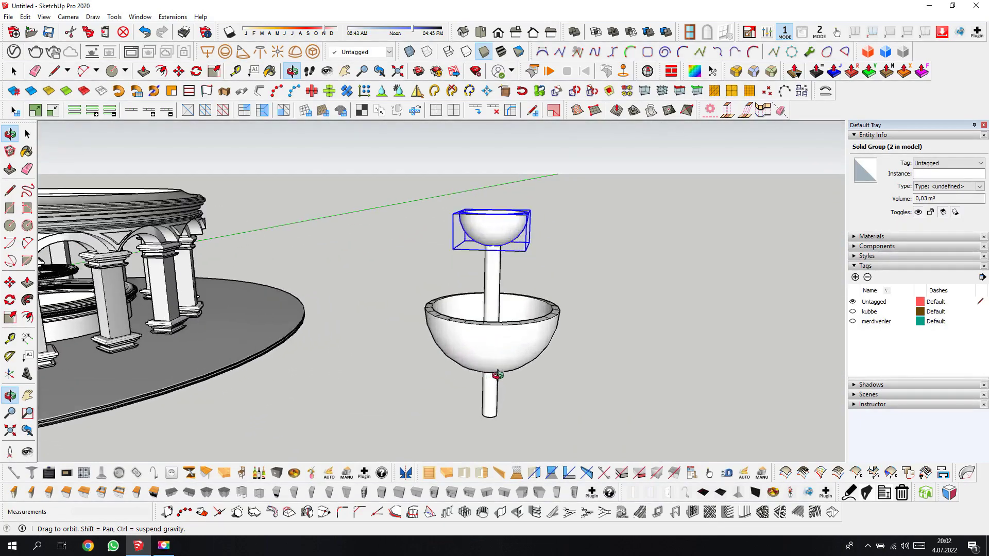
scroll(503, 357, "up", 4)
right_click(509, 359)
left_click(521, 358)
- Swing the view around to show the colonnade more frontally
scroll(509, 359, "down", 3)
middle_click_drag(509, 359, 75, 162)
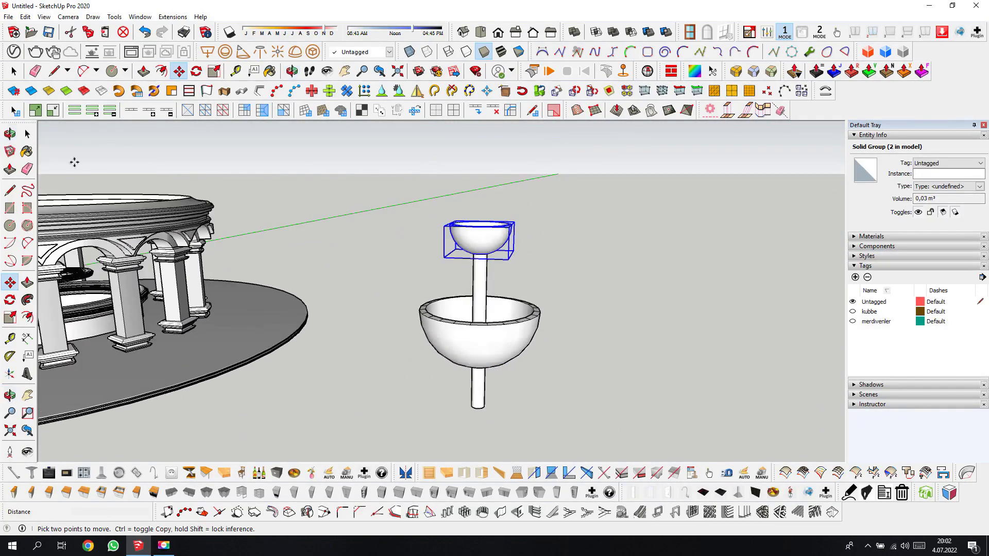
left_click(27, 135)
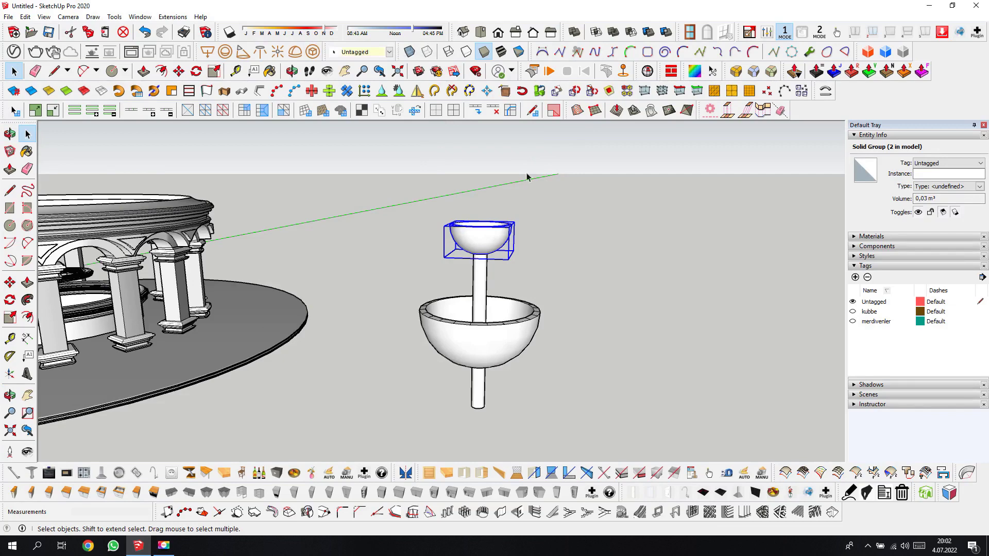
- Clear the selection and open the lower bowl group to select its rim edge
scroll(497, 312, "up", 3)
scroll(497, 313, "up", 2)
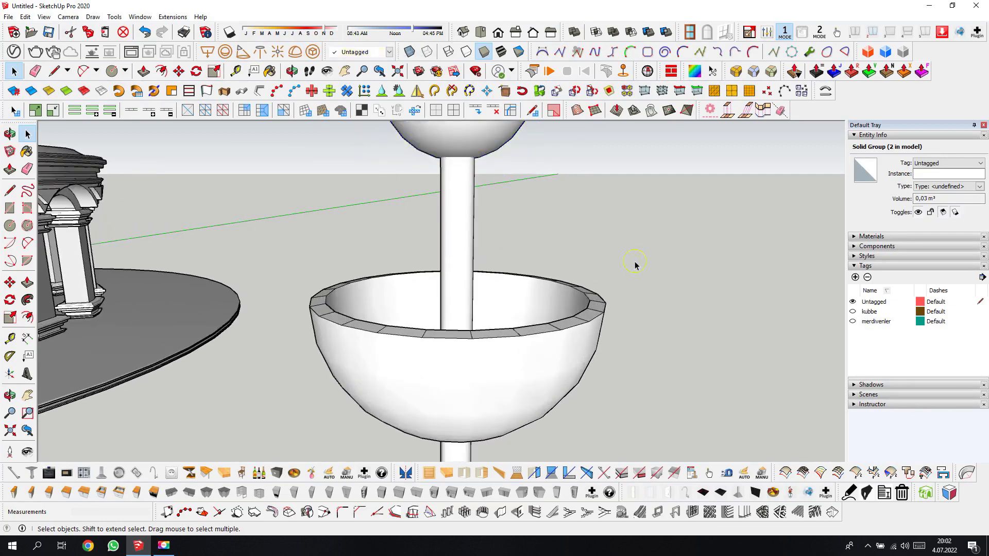
left_click(636, 264)
scroll(459, 349, "down", 3)
scroll(435, 342, "up", 3)
double_click(433, 342)
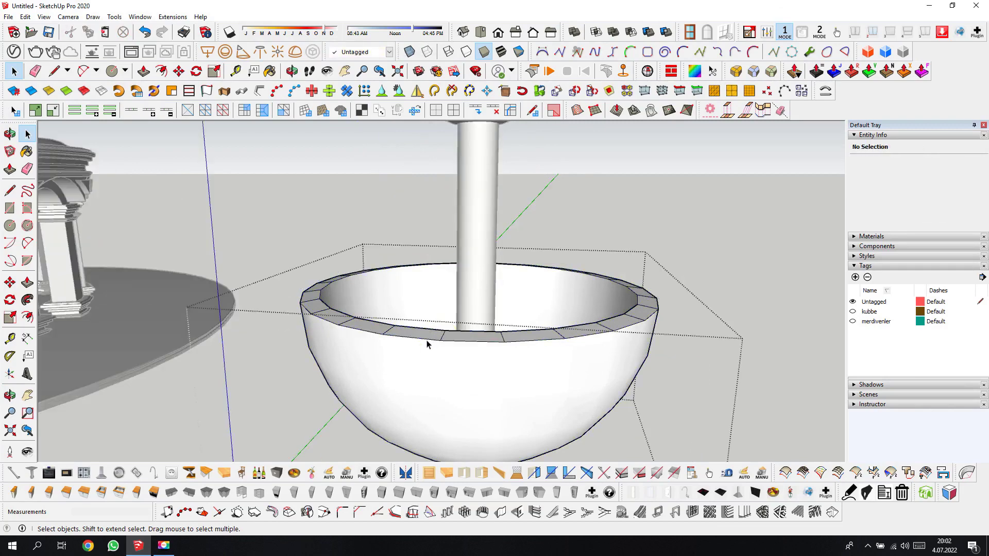
left_click(428, 338)
- Orbit around the lower bowl, then exit the group and clear the selection
scroll(427, 337, "down", 1)
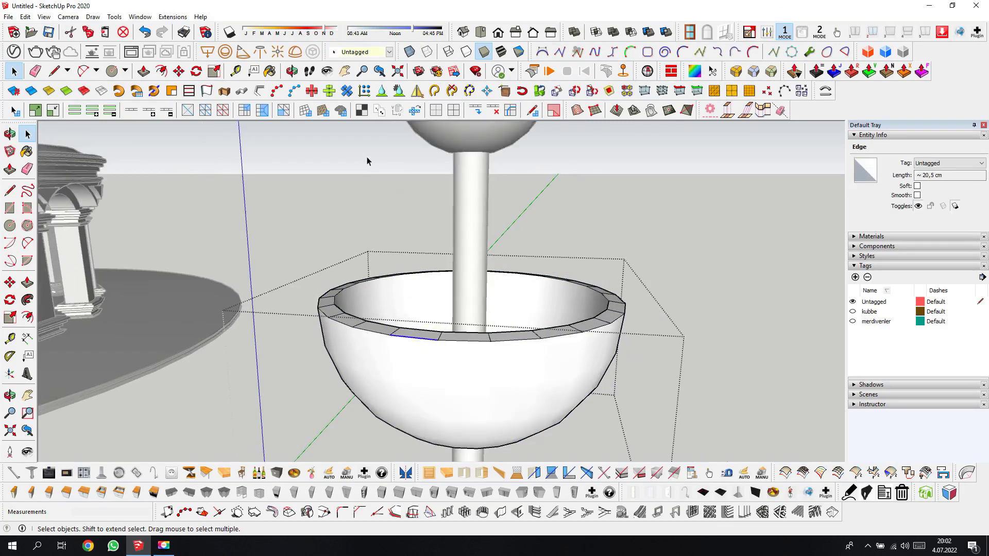
left_click_drag(442, 279, 453, 357)
right_click(463, 294)
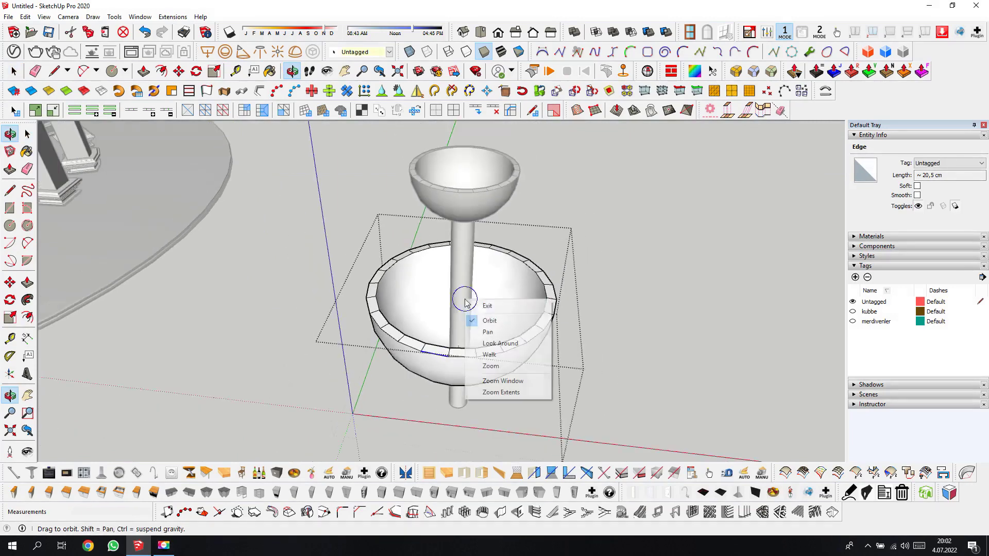
left_click(479, 309)
middle_click_drag(479, 309, 546, 311)
scroll(577, 305, "up", 2)
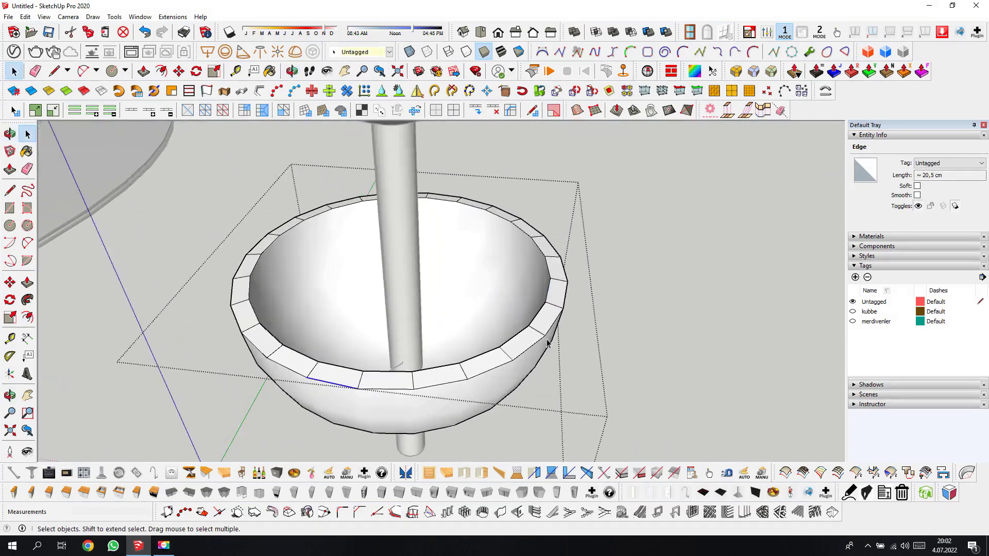
left_click(632, 276)
scroll(632, 277, "down", 3)
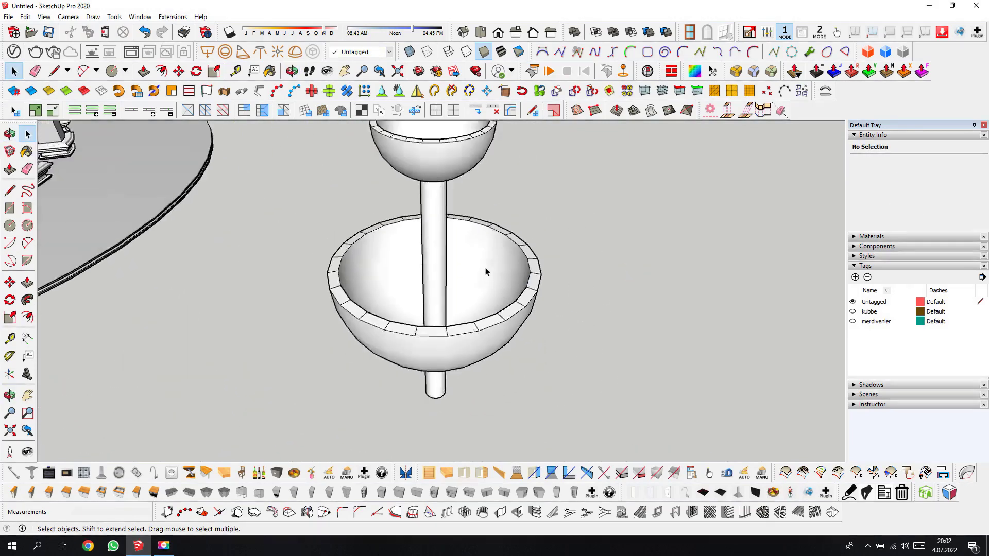
scroll(485, 269, "down", 3)
- Window-select both bowls and the stem and combine them with Make Group
left_click_drag(526, 358, 385, 170)
right_click(428, 200)
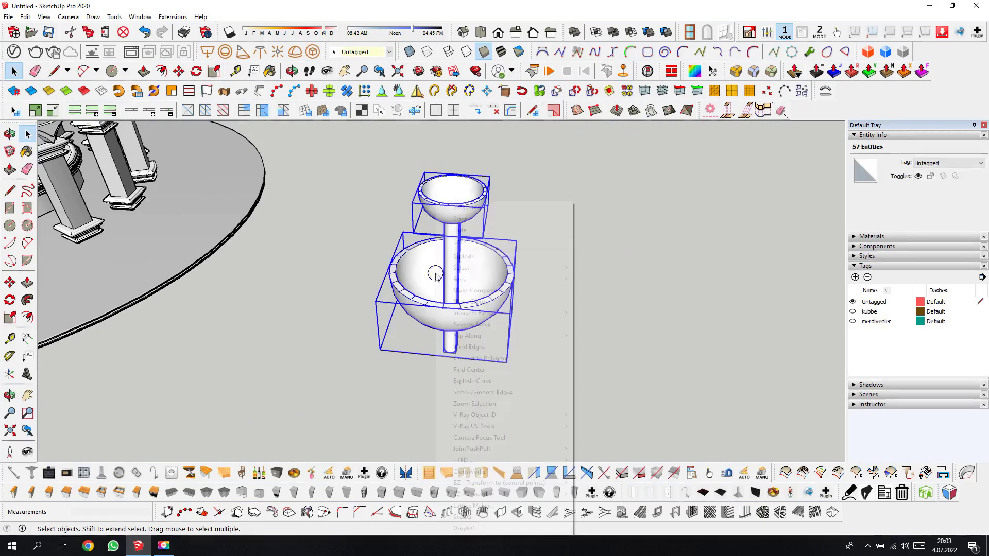
left_click(474, 302)
left_click(291, 71)
mouse_move(475, 299)
left_mouse_down()
mouse_move(454, 230)
mouse_move(553, 303)
left_mouse_up()
right_click(552, 303)
left_click(576, 309)
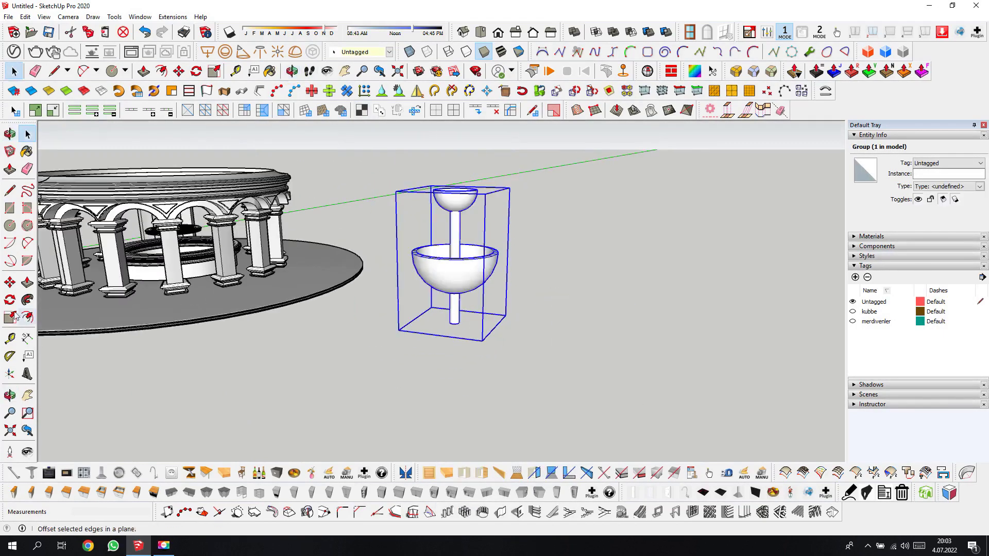
- Move the fountain group next to the colonnade pavilion
left_click(10, 283)
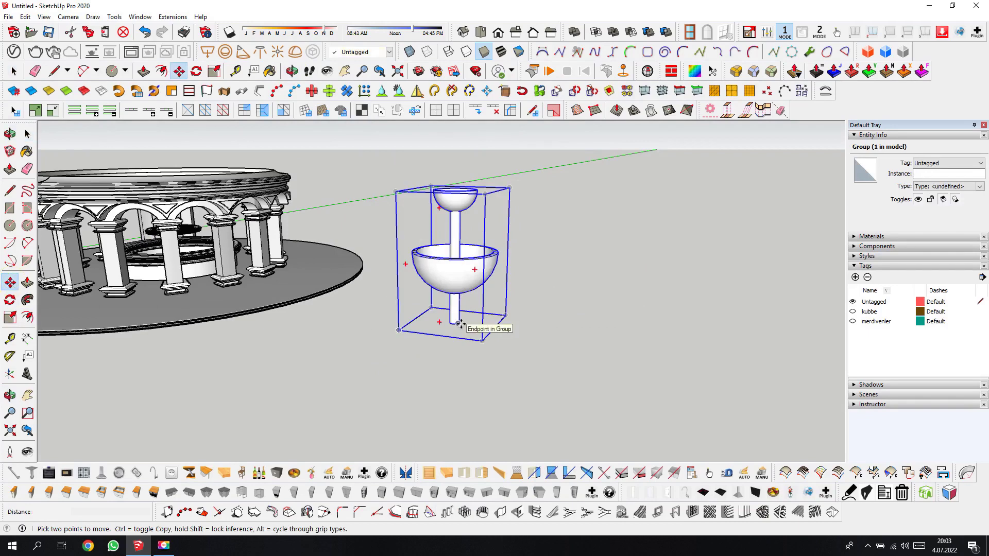
left_click(461, 324)
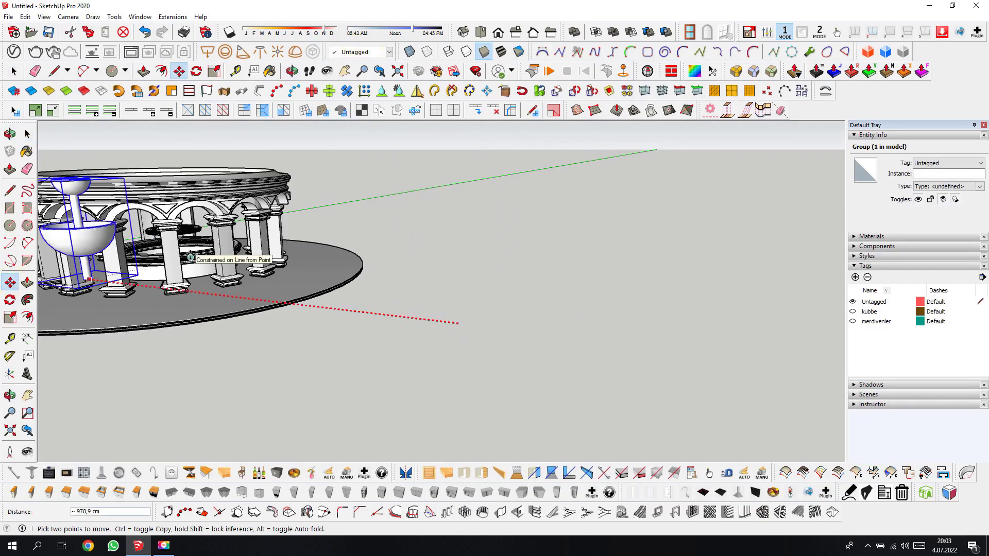
scroll(146, 256, "up", 2)
scroll(206, 288, "up", 2)
scroll(288, 335, "up", 4)
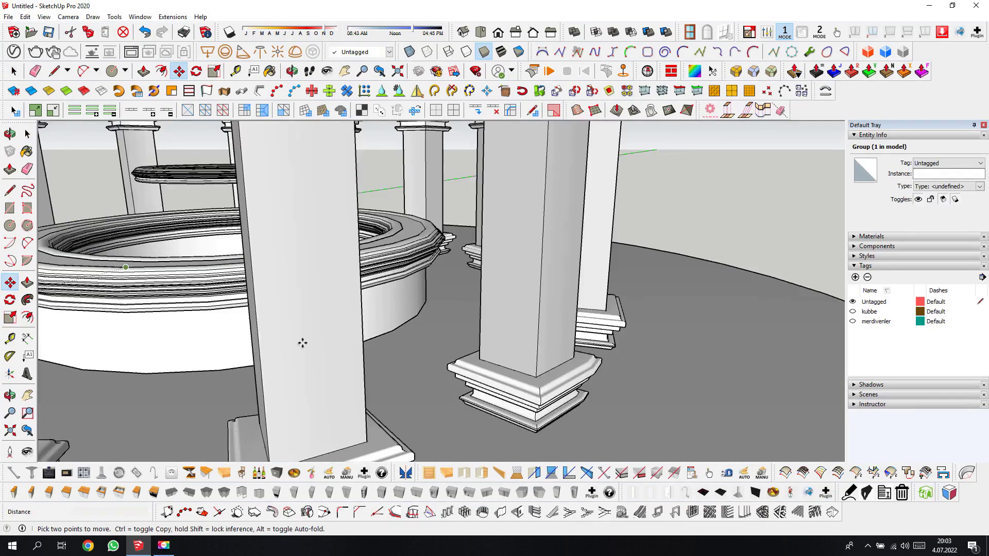
scroll(304, 340, "up", 2)
scroll(305, 338, "down", 3)
scroll(335, 351, "down", 3)
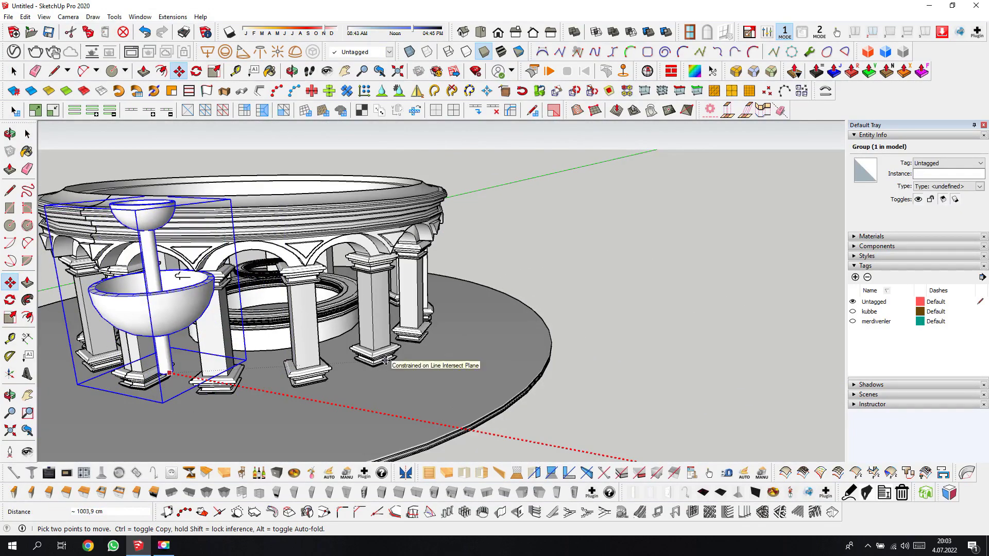
left_click(277, 304)
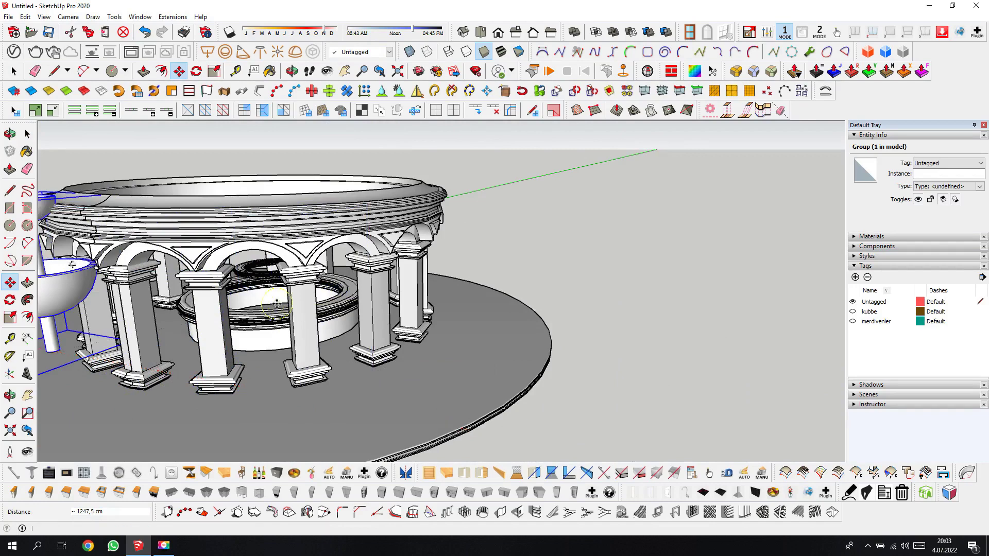
- Carry the fountain group into the colonnade's centre, checking the position from above
left_click(401, 397)
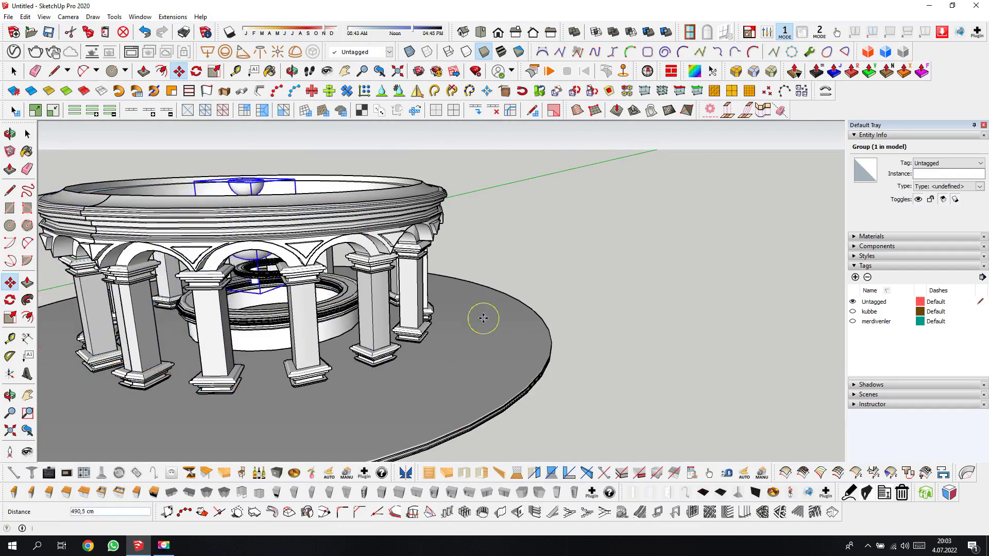
left_click(292, 71)
mouse_move(358, 237)
left_mouse_down()
mouse_move(189, 366)
mouse_move(406, 357)
mouse_move(355, 324)
left_mouse_up()
right_click(355, 324)
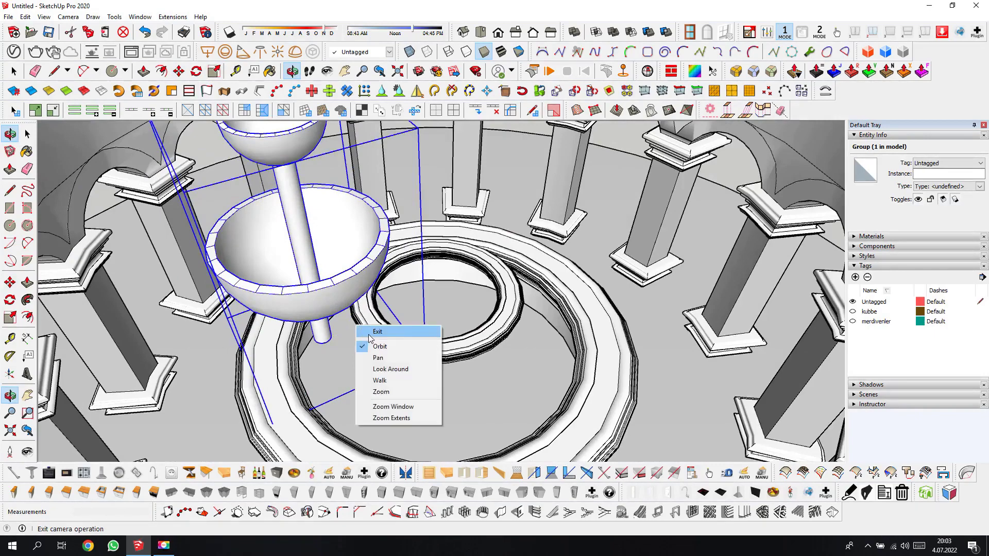
left_click(376, 329)
scroll(304, 268, "up", 2)
scroll(304, 269, "up", 2)
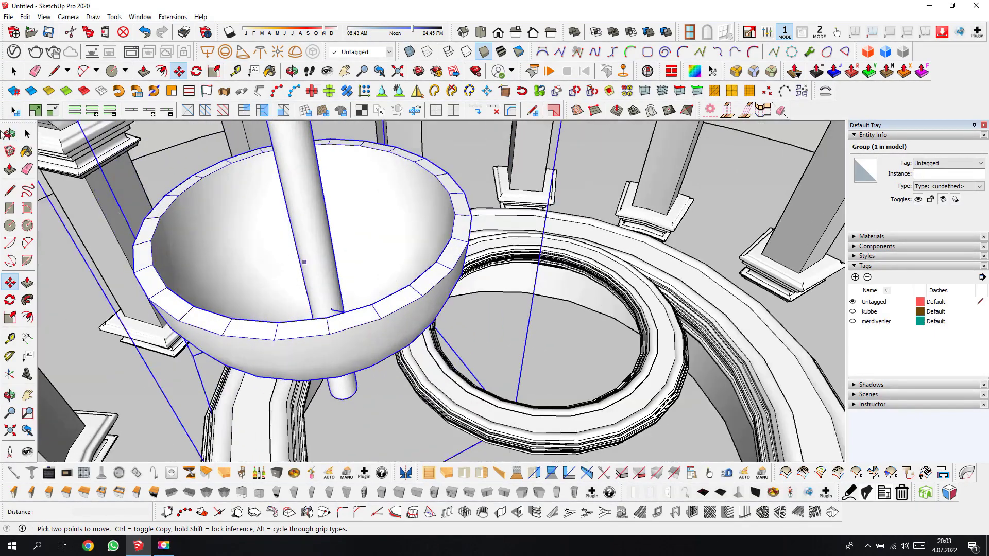
double_click(318, 259)
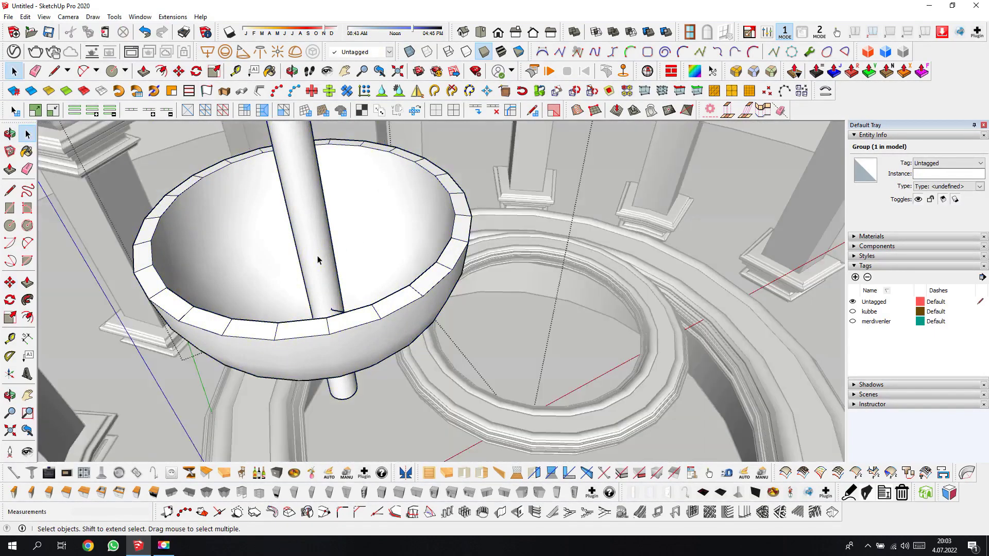
- Hide the stem column inside the fountain group and exit the group
left_click(320, 260)
right_click(319, 258)
left_click(346, 285)
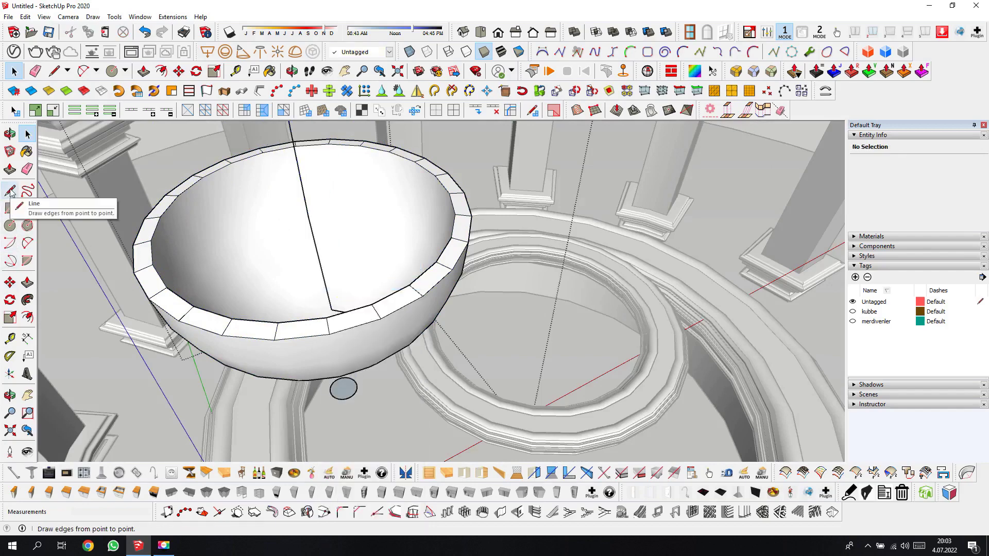
key("Escape")
- Move the fountain to a new spot, then orbit below the bowl
left_click(10, 284)
left_click(333, 309)
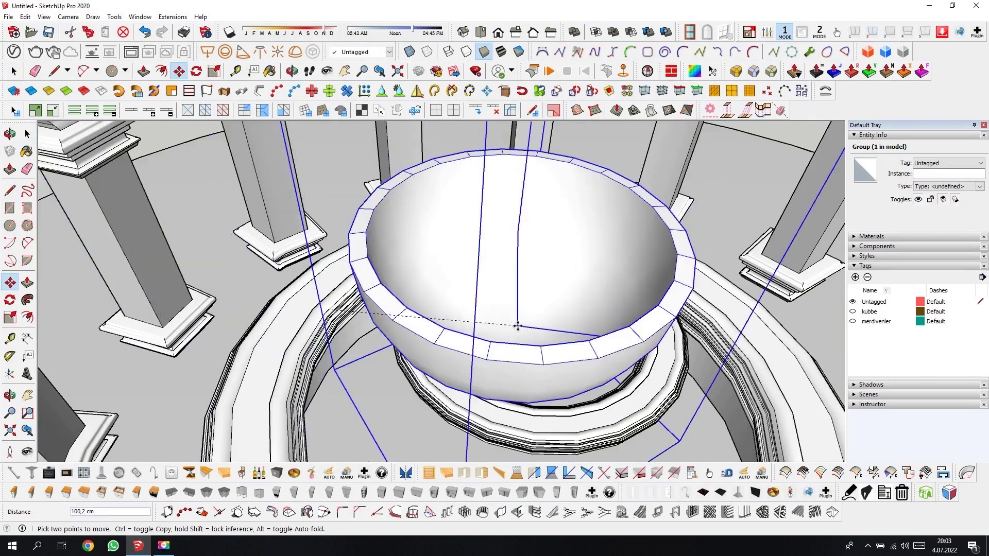
left_click(542, 325)
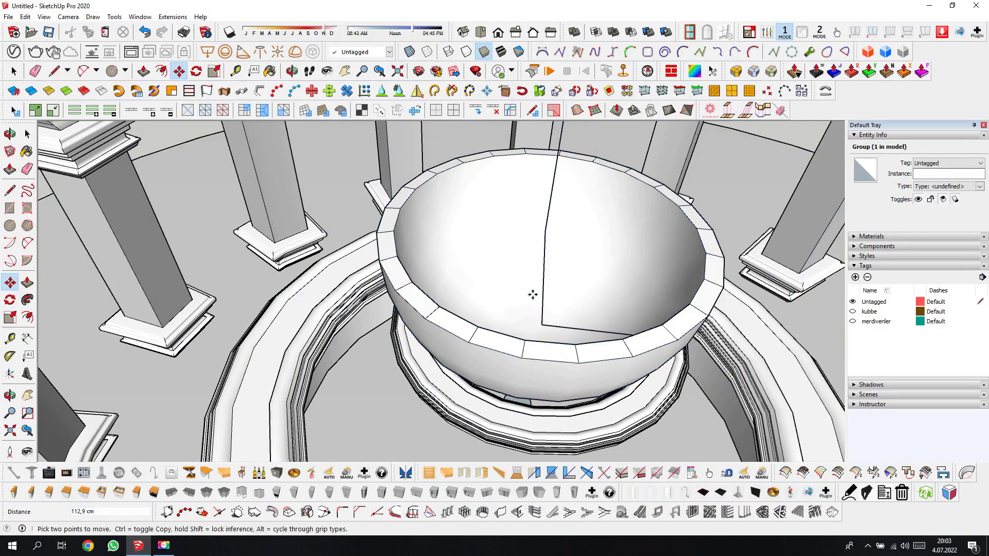
key("o")
mouse_move(465, 194)
left_mouse_down()
mouse_move(468, 273)
mouse_move(450, 172)
mouse_move(451, 214)
left_mouse_up()
right_click(511, 251)
left_click(526, 258)
- Lower the fountain so the lower bowl's rim sits in the ring collar
left_click(551, 157)
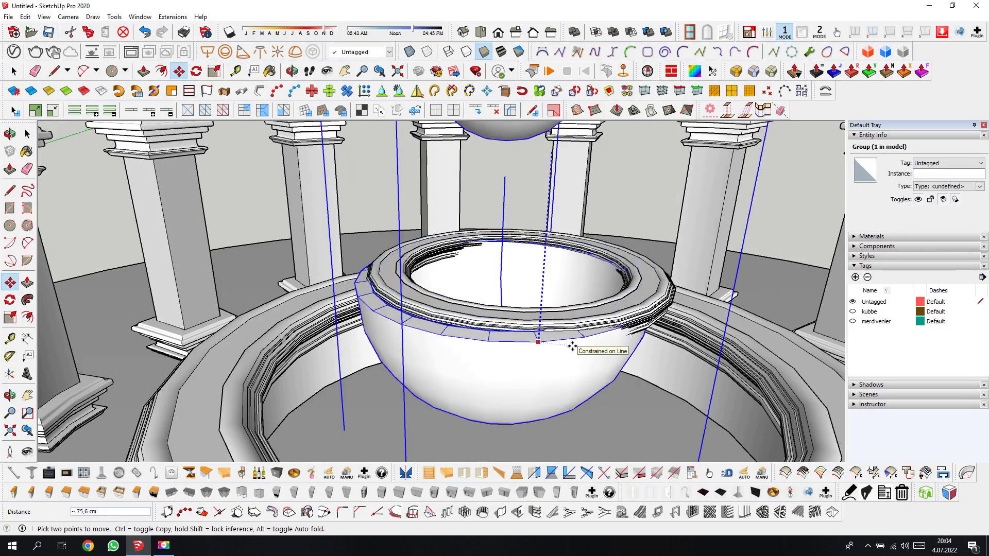
left_click(572, 346)
scroll(456, 274, "up", 2)
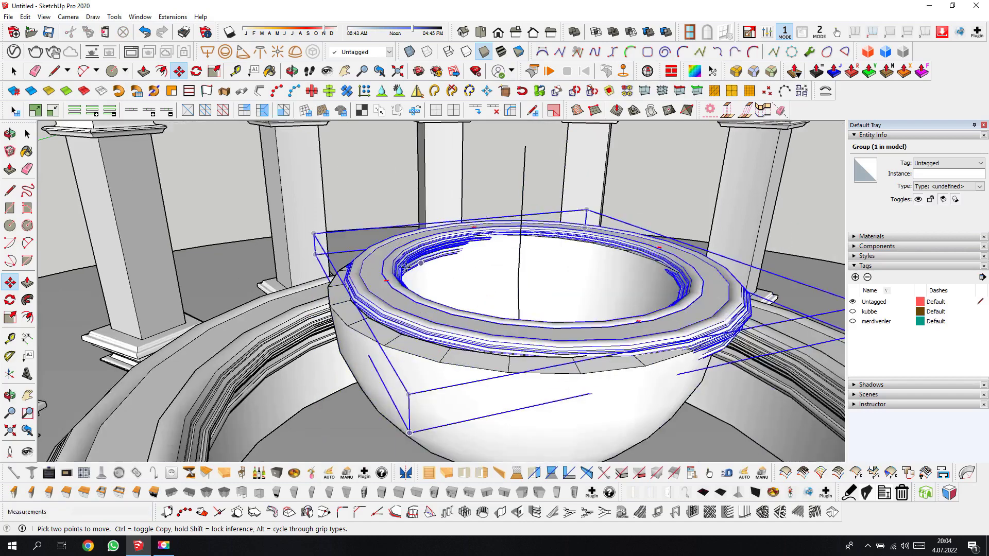
scroll(345, 282, "up", 2)
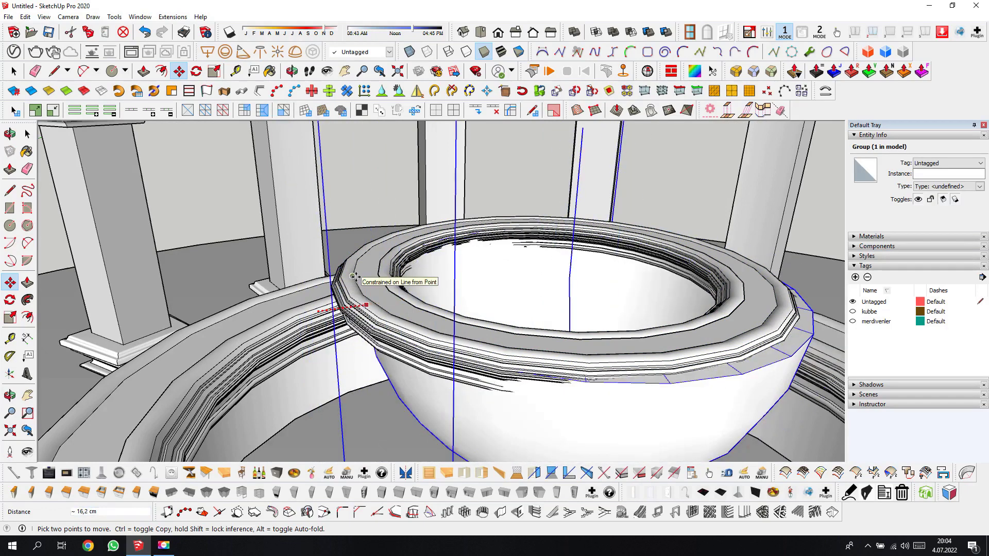
scroll(361, 281, "up", 3)
scroll(364, 291, "up", 3)
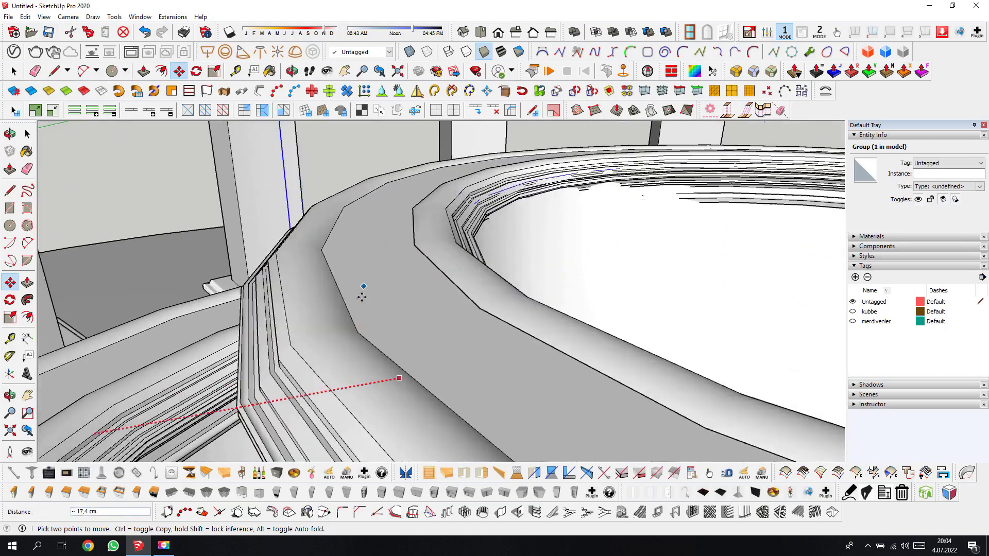
left_click(359, 330)
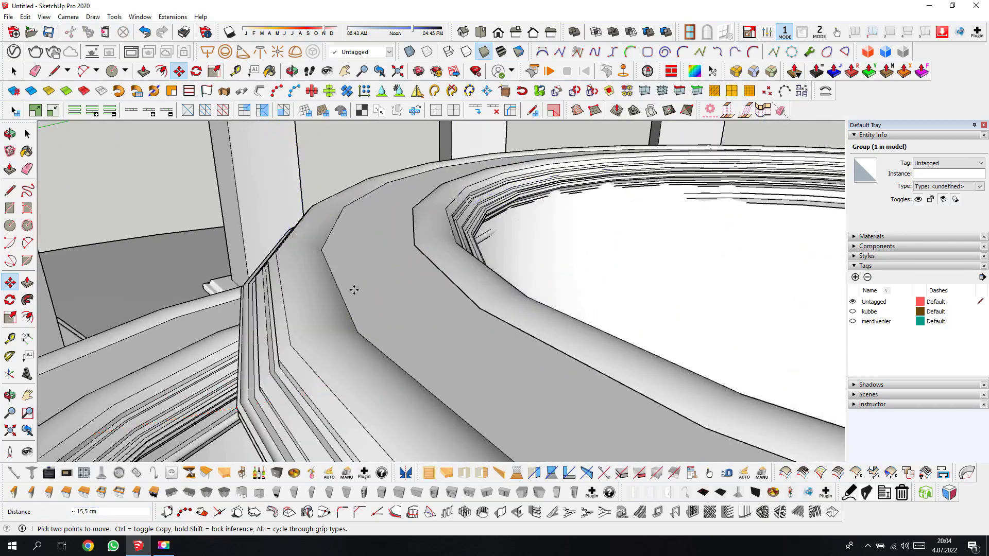
scroll(354, 287, "down", 3)
scroll(327, 306, "down", 3)
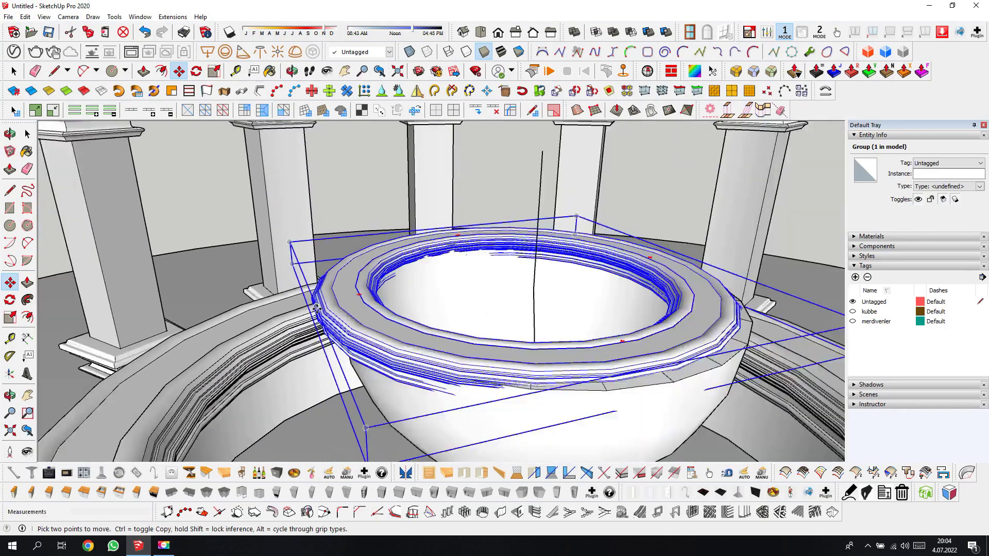
scroll(315, 308, "down", 1)
- Orbit around the bowl to check the fit, then select the bowl group
key("o")
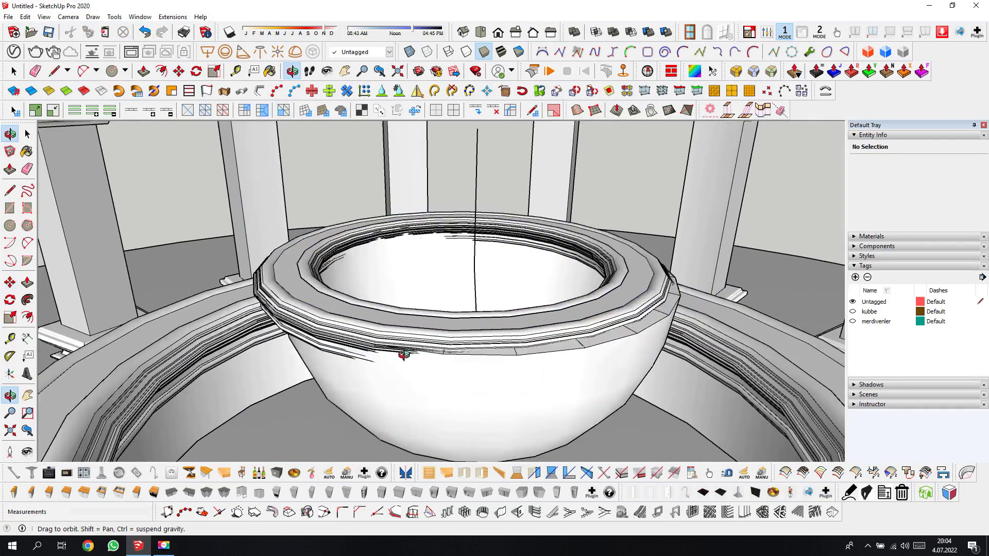
mouse_move(436, 355)
left_mouse_down()
mouse_move(361, 302)
mouse_move(354, 209)
mouse_move(397, 389)
left_mouse_up()
scroll(324, 323, "up", 5)
mouse_move(195, 268)
left_mouse_down()
mouse_move(338, 309)
mouse_move(532, 302)
mouse_move(419, 294)
mouse_move(434, 287)
mouse_move(488, 328)
mouse_move(413, 342)
left_mouse_up()
right_click(411, 343)
key("m")
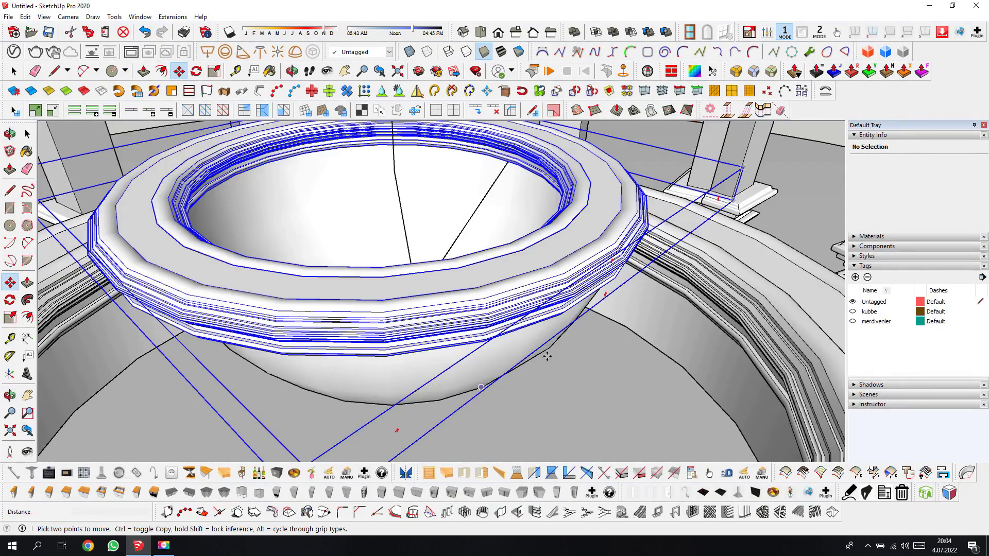
middle_click_drag(448, 408, 560, 338)
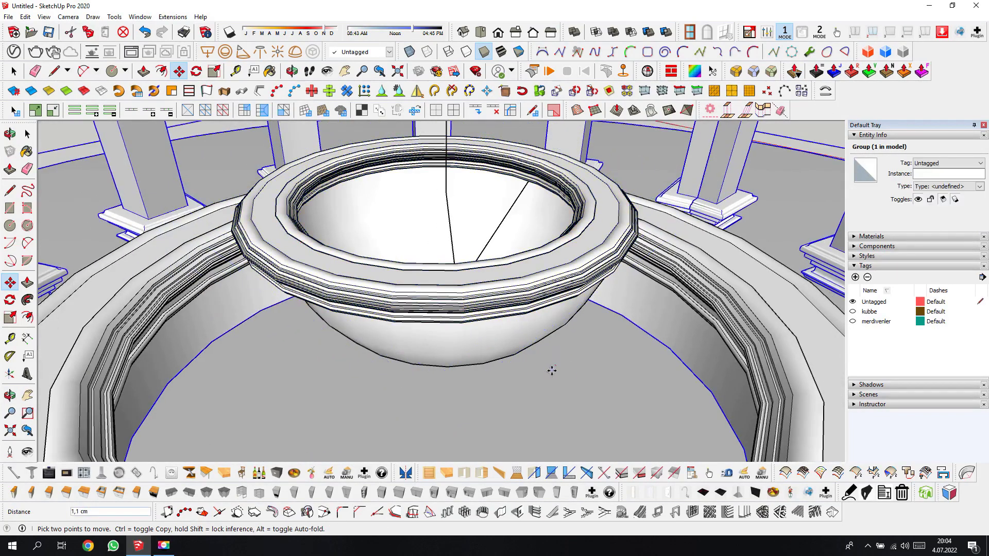
left_click(27, 135)
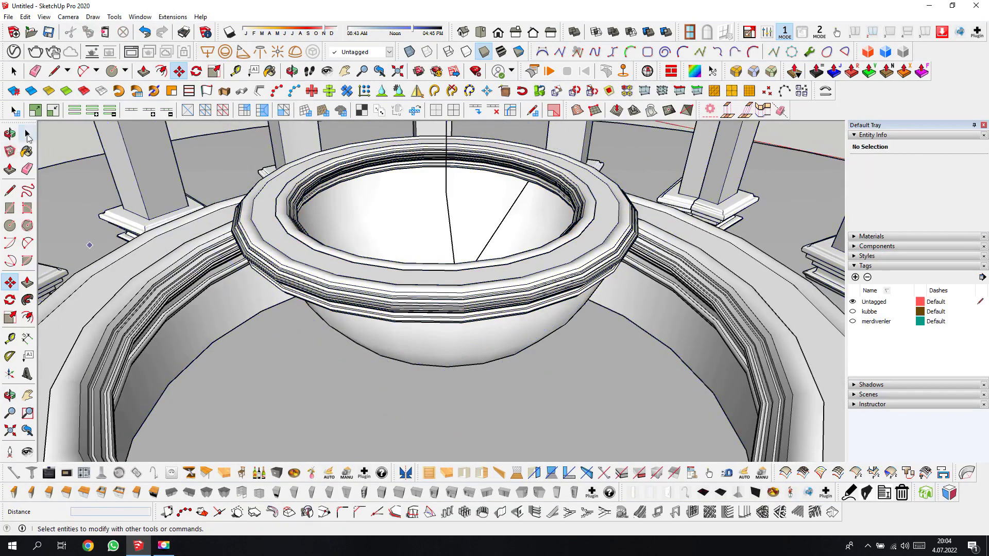
left_click(454, 350)
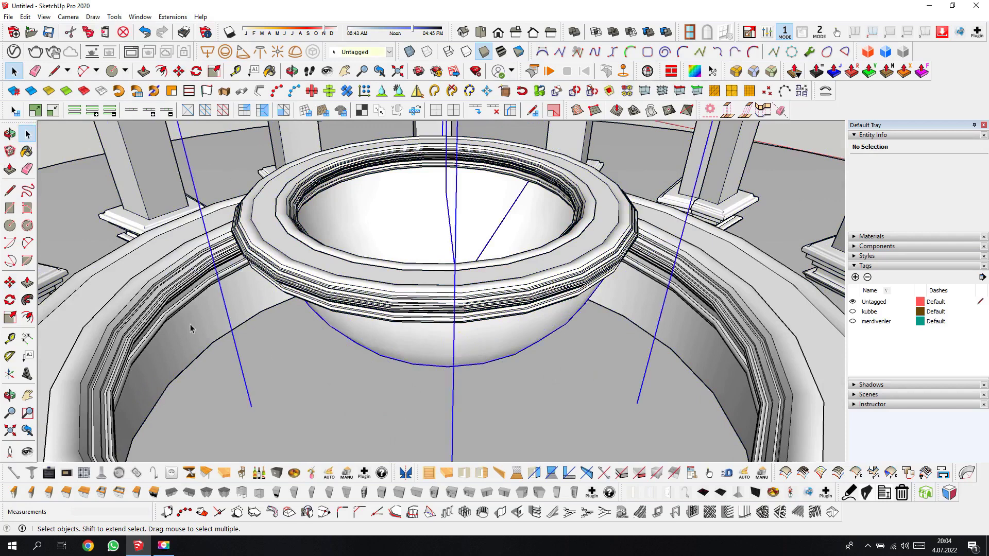
- Start moving the bowl group and orbit to a low side view of the bowl
left_click(15, 283)
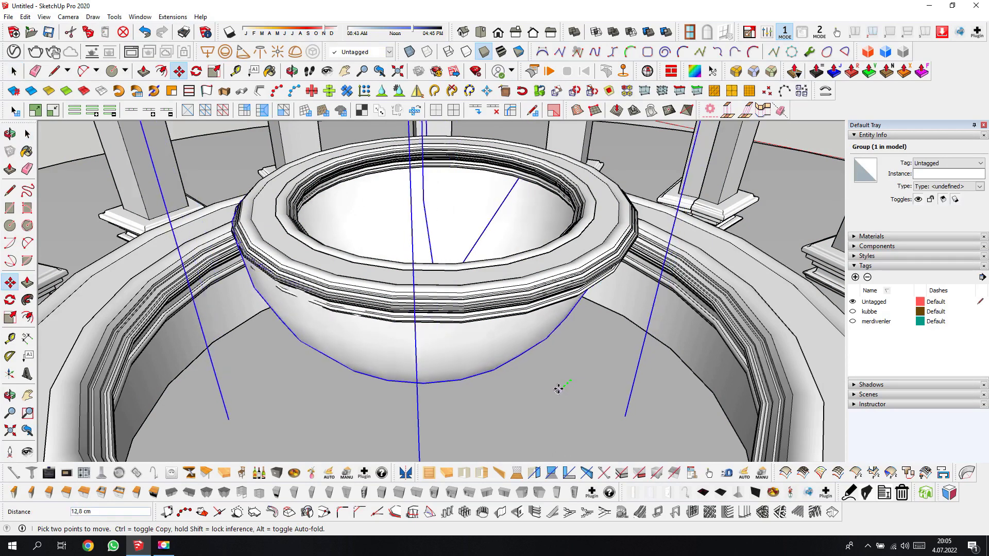
left_click(292, 70)
left_click_drag(354, 214, 622, 151)
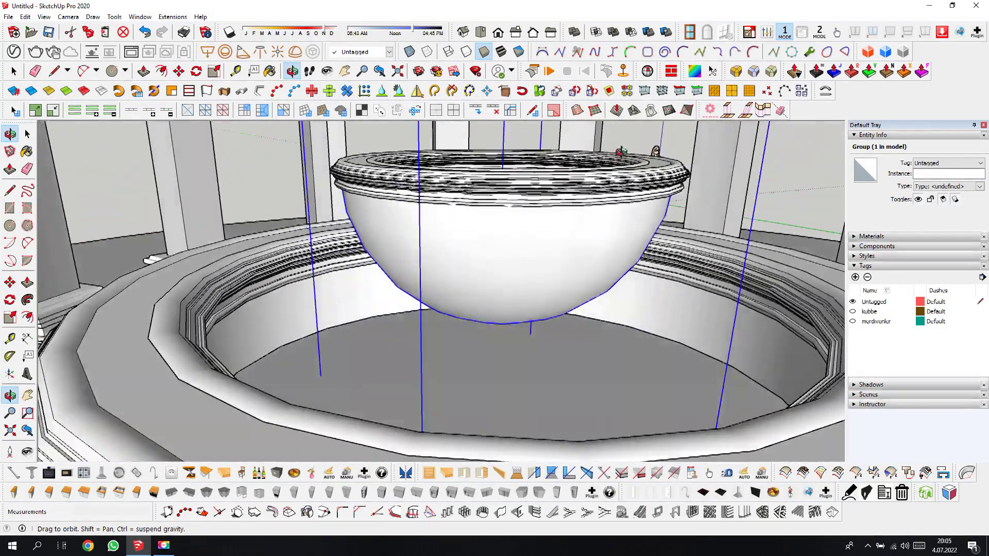
scroll(622, 151, "up", 3)
scroll(623, 160, "up", 2)
scroll(629, 175, "up", 2)
scroll(634, 190, "up", 2)
mouse_move(634, 189)
left_mouse_down()
mouse_move(569, 140)
mouse_move(466, 289)
mouse_move(374, 319)
mouse_move(541, 264)
left_mouse_up()
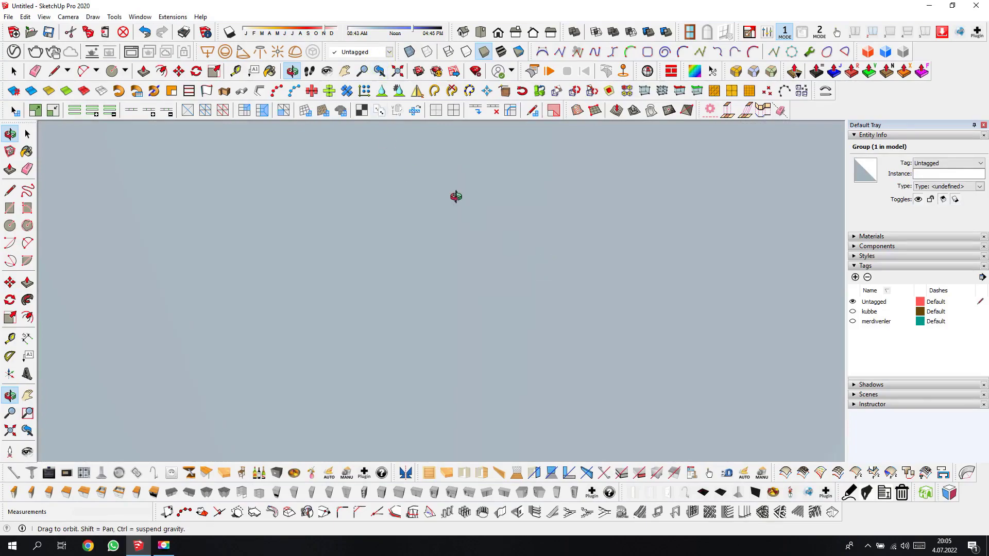
- Orbit around the bowl and ledge to look down into the basin
left_click(380, 72)
mouse_move(671, 258)
left_mouse_down()
mouse_move(503, 265)
mouse_move(326, 250)
mouse_move(427, 274)
mouse_move(380, 267)
mouse_move(380, 217)
mouse_move(389, 218)
mouse_move(403, 297)
mouse_move(445, 243)
mouse_move(506, 391)
mouse_move(482, 400)
mouse_move(524, 323)
mouse_move(537, 380)
mouse_move(448, 205)
mouse_move(488, 230)
mouse_move(531, 319)
mouse_move(411, 304)
mouse_move(356, 238)
mouse_move(406, 231)
left_mouse_up()
mouse_move(508, 319)
left_mouse_down()
mouse_move(452, 382)
mouse_move(512, 232)
mouse_move(471, 319)
mouse_move(448, 283)
mouse_move(448, 400)
mouse_move(470, 366)
left_mouse_up()
right_click(470, 366)
left_click(490, 372)
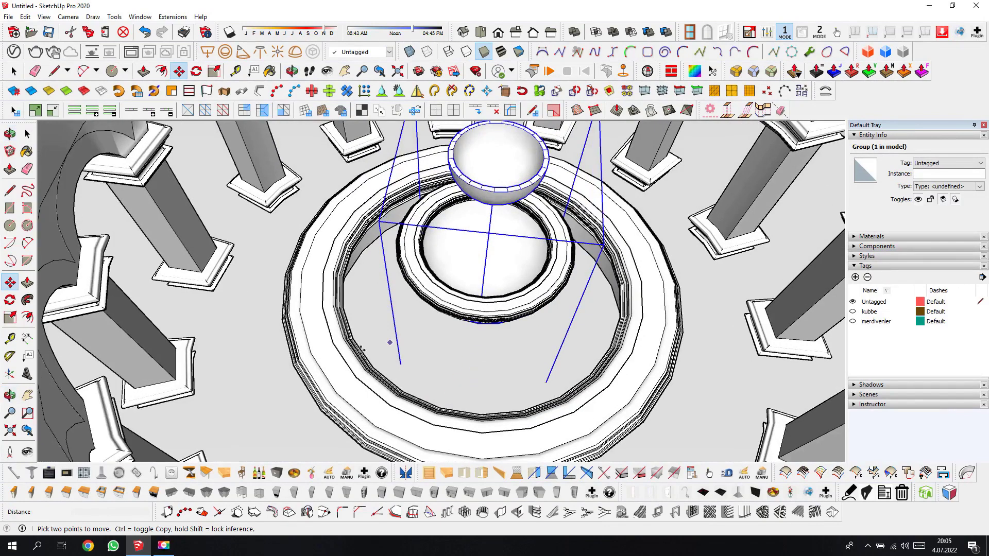
- Exit the group editing context and zoom in toward the lower bowl rim
left_click(29, 135)
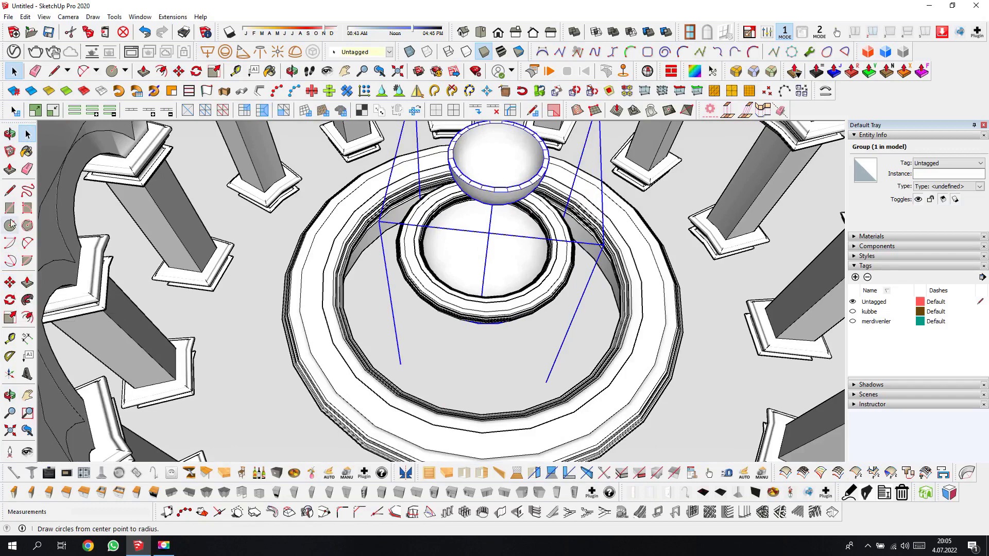
left_click(11, 192)
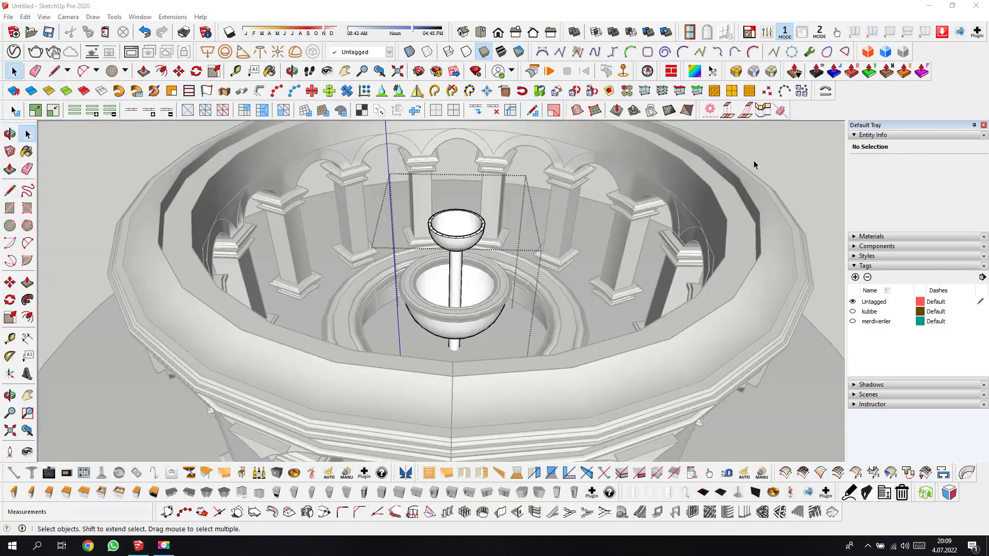
left_click(793, 162)
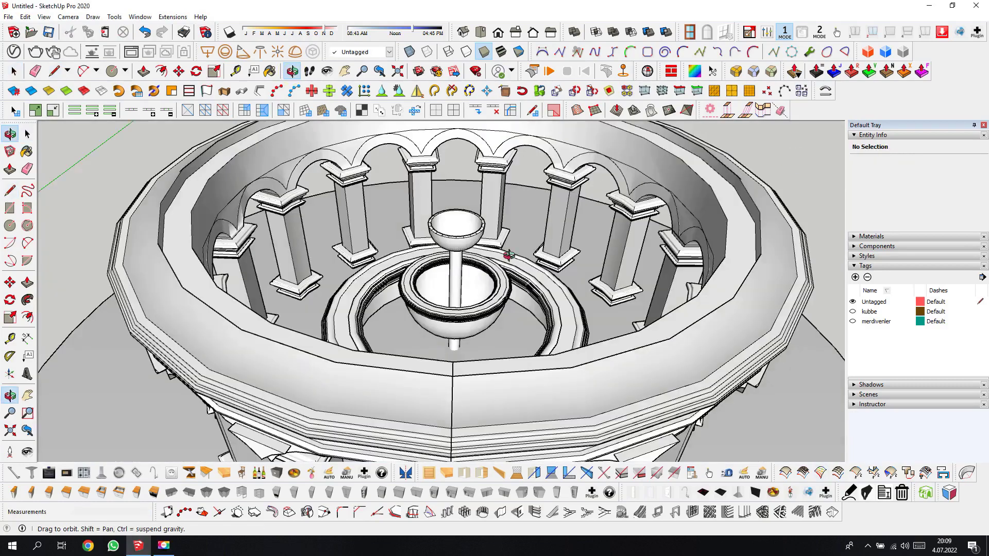
mouse_move(508, 255)
left_mouse_down()
mouse_move(391, 198)
mouse_move(496, 346)
left_mouse_up()
scroll(418, 277, "up", 3)
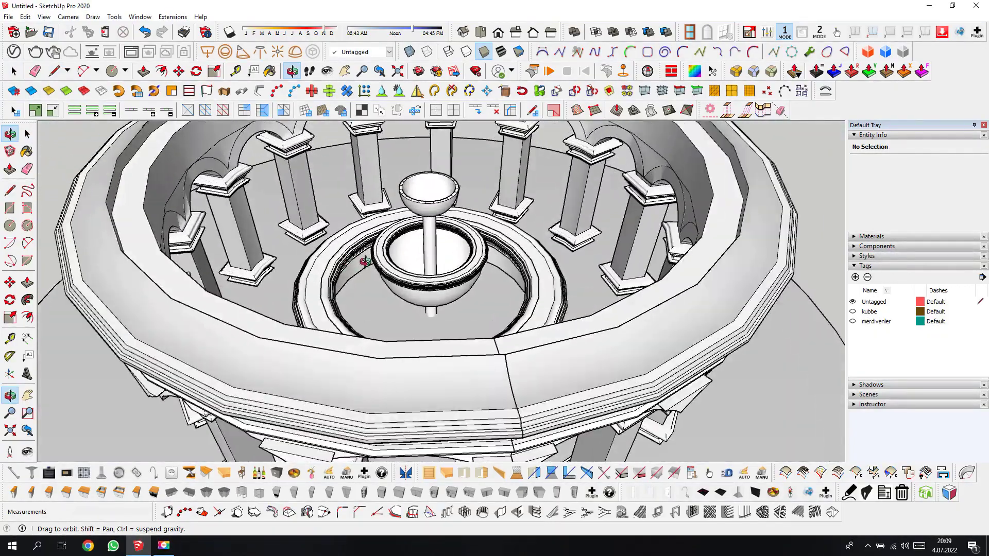
scroll(420, 282, "up", 3)
scroll(451, 320, "up", 3)
scroll(515, 268, "up", 2)
left_click_drag(514, 279, 420, 211)
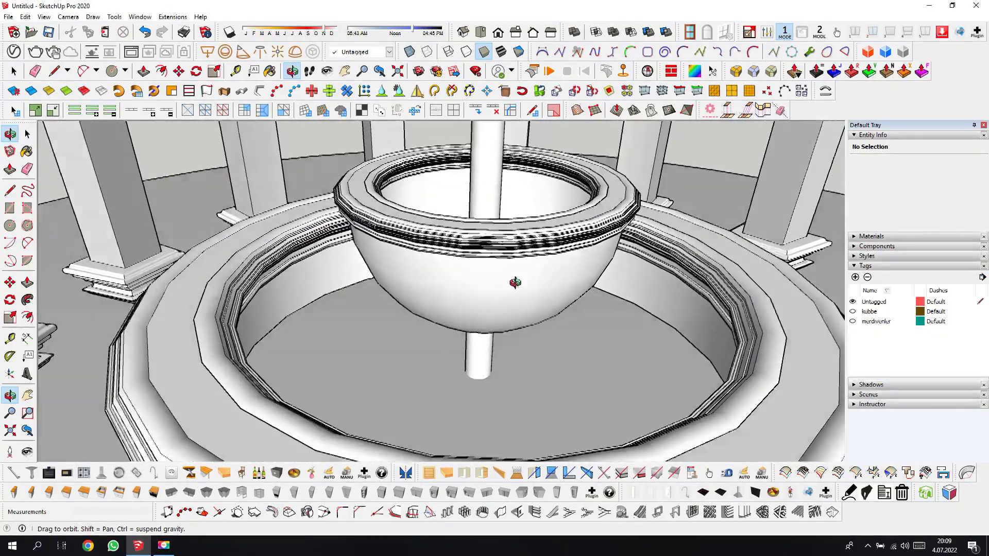
scroll(419, 249, "up", 5)
right_click(419, 249)
left_click(428, 257)
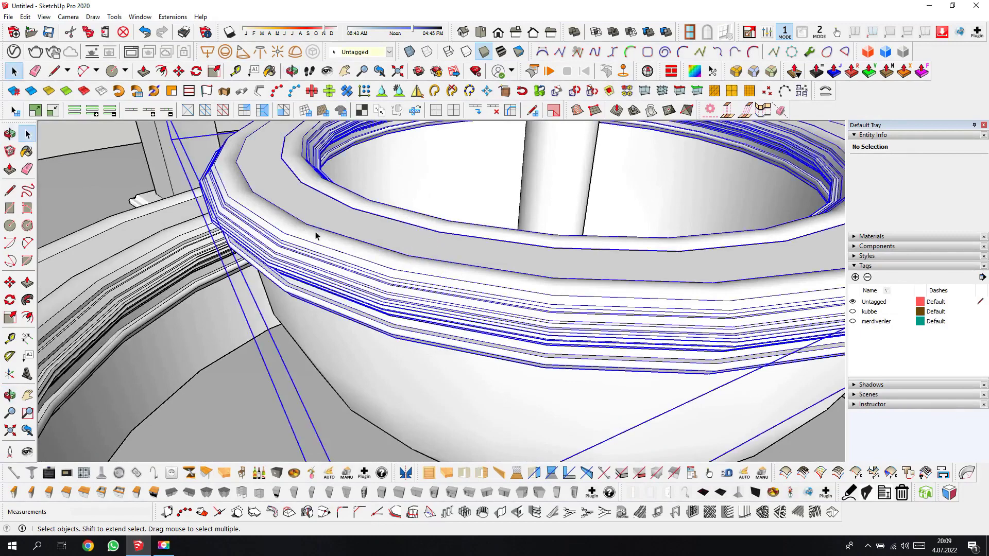
- Move the rim ring down until it fits around the lower bowl's rim
left_click(10, 283)
scroll(461, 225, "down", 2)
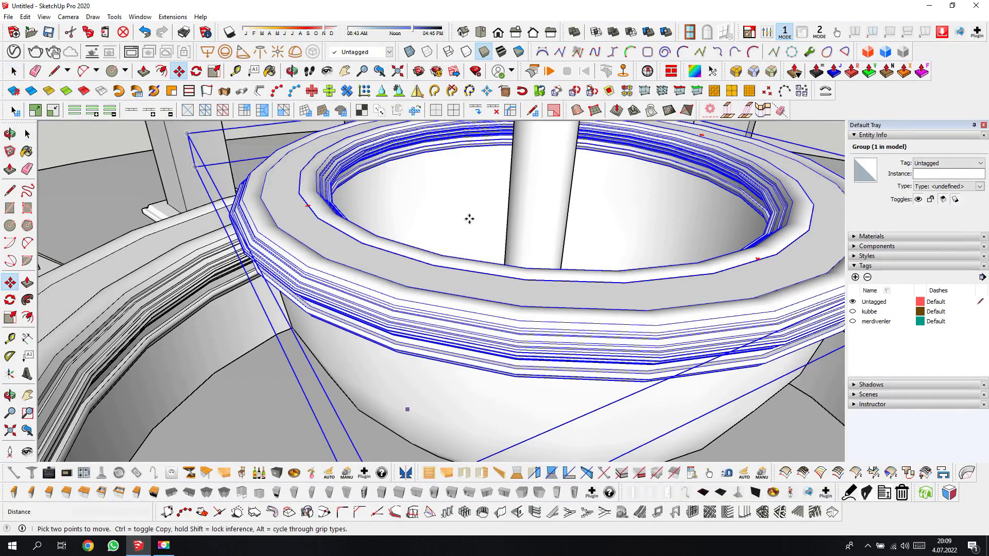
scroll(384, 335, "down", 3)
scroll(697, 145, "down", 2)
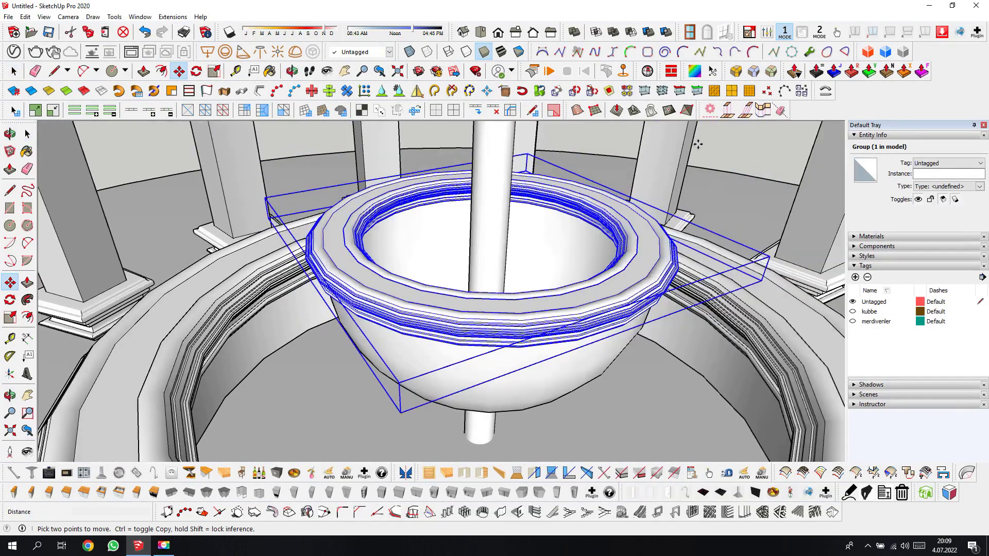
left_click(684, 133)
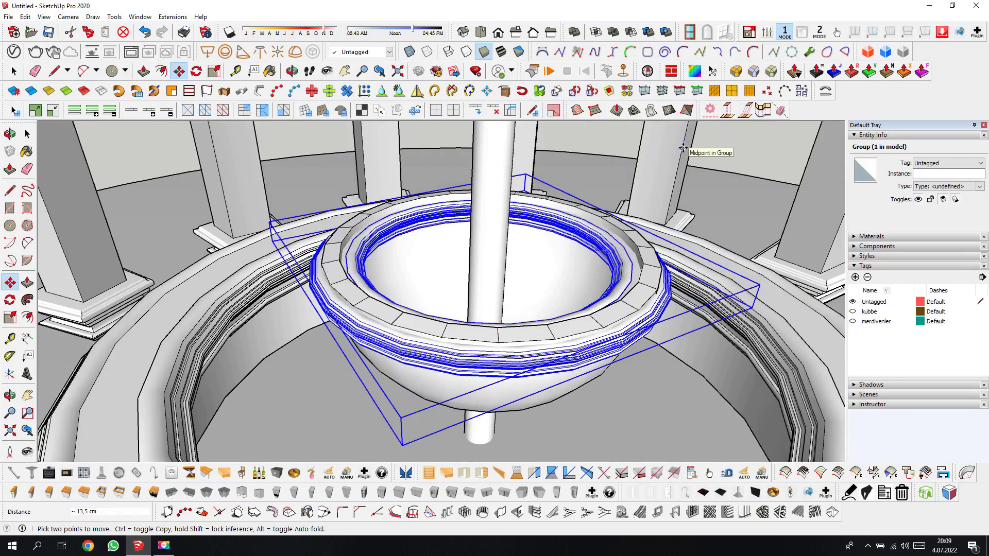
scroll(684, 148, "up", 2)
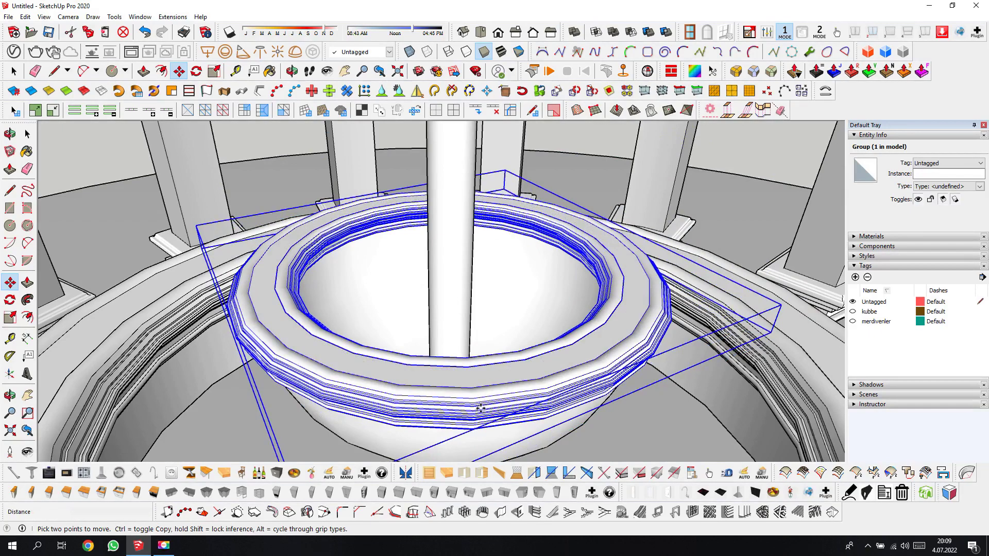
scroll(480, 408, "down", 3)
middle_click_drag(480, 409, 617, 231)
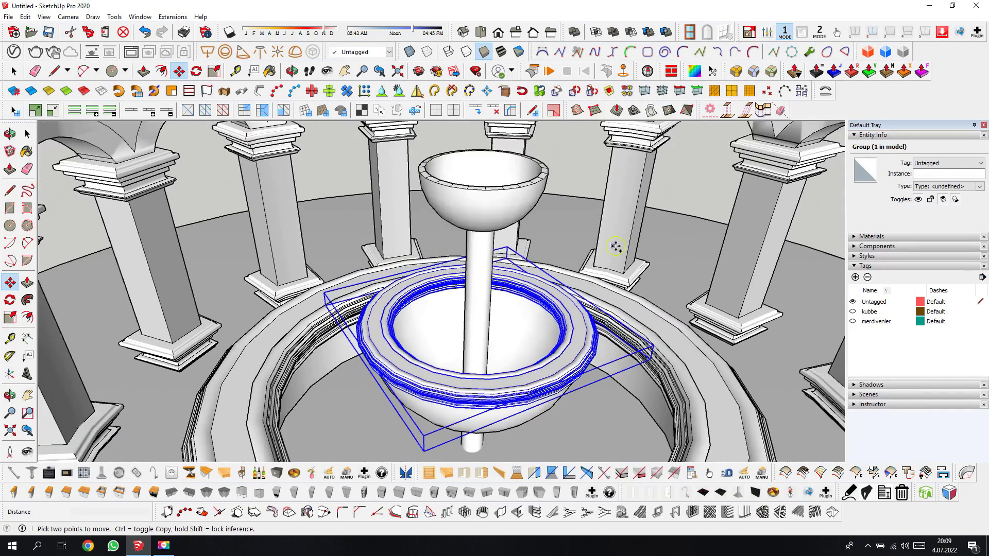
- Copy the ring straight up along the blue axis to sit beneath the upper bowl
left_click(616, 247)
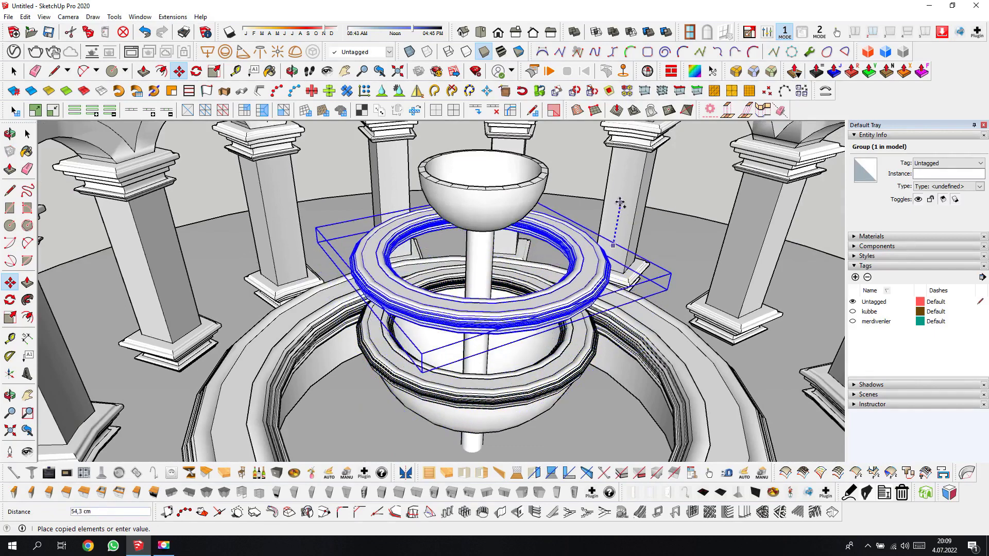
key("shift")
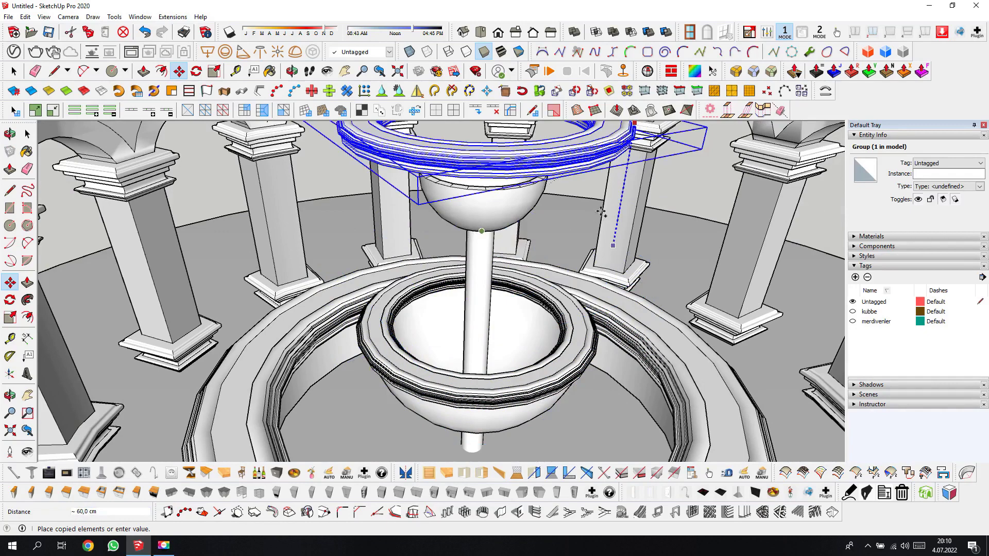
left_click(588, 237)
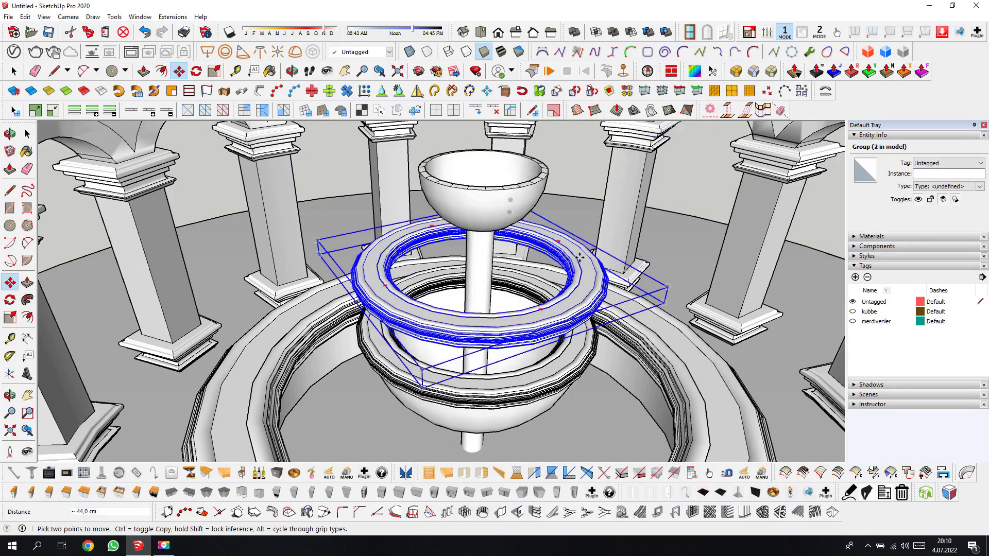
left_click(581, 256)
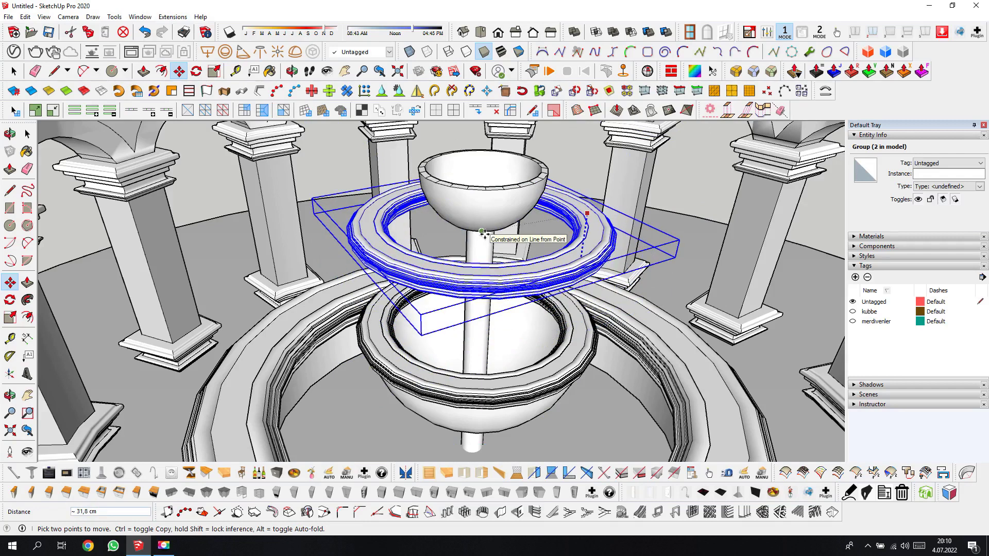
left_click(488, 239)
- Scale the ring copy down horizontally toward the stem's width
left_click(10, 318)
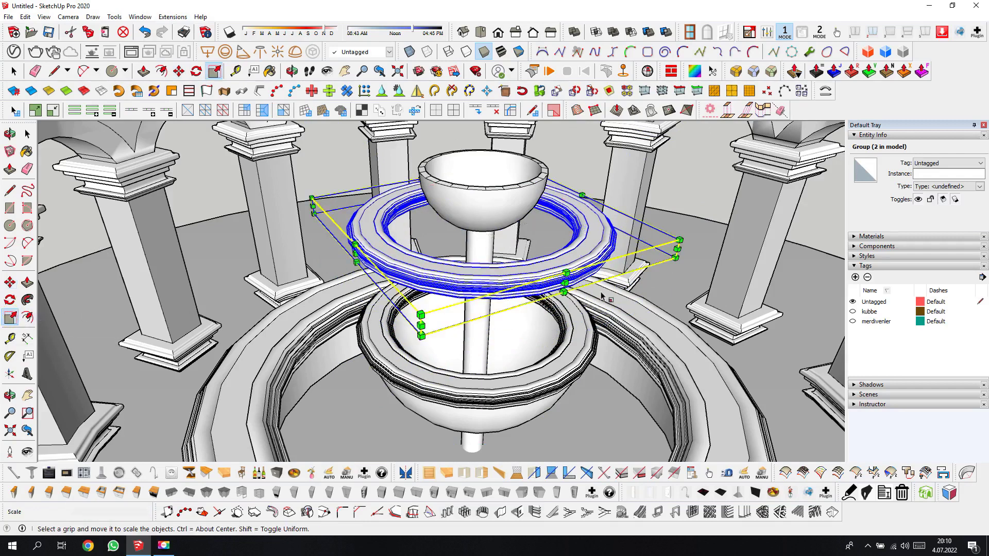
left_click_drag(678, 251, 621, 243)
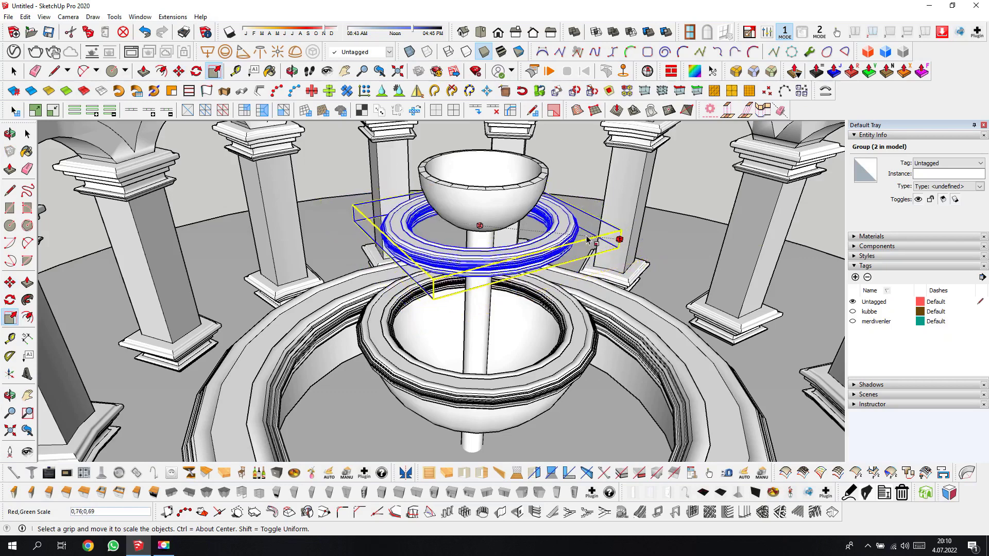
left_click_drag(590, 239, 545, 239)
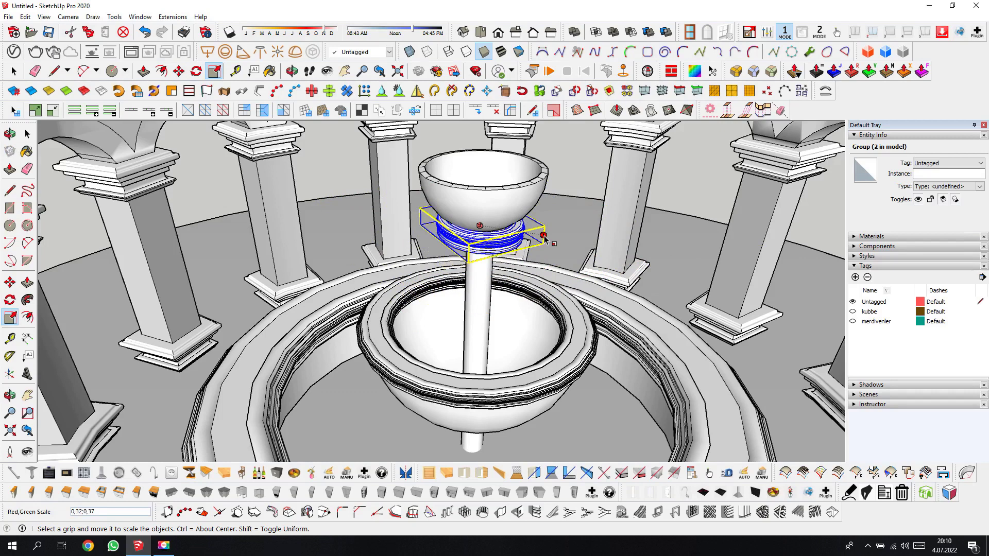
left_click_drag(545, 238, 536, 238)
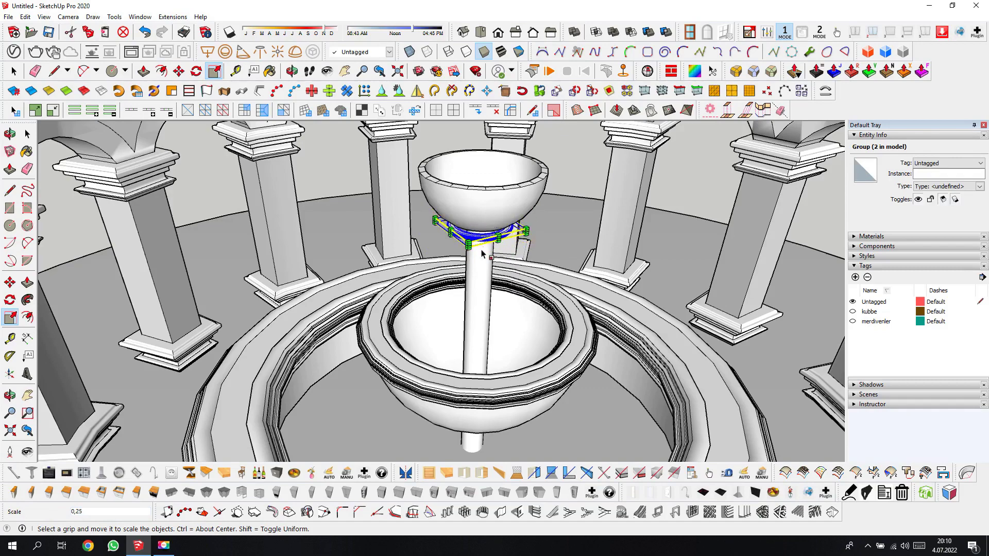
scroll(482, 253, "up", 2)
scroll(483, 253, "up", 2)
scroll(483, 252, "up", 2)
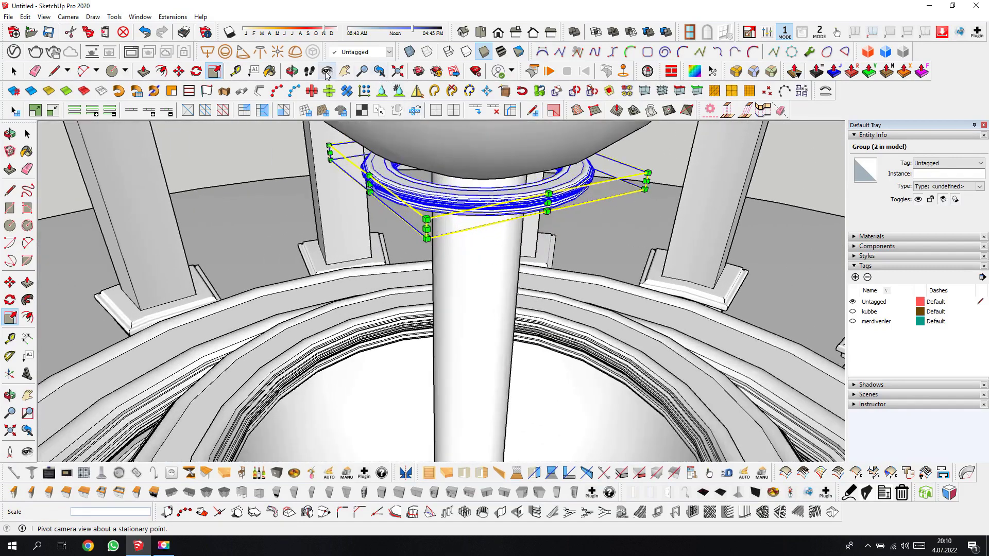
left_click(292, 71)
mouse_move(476, 232)
left_mouse_down()
mouse_move(477, 150)
mouse_move(469, 241)
left_mouse_up()
right_click(476, 148)
left_click(484, 145)
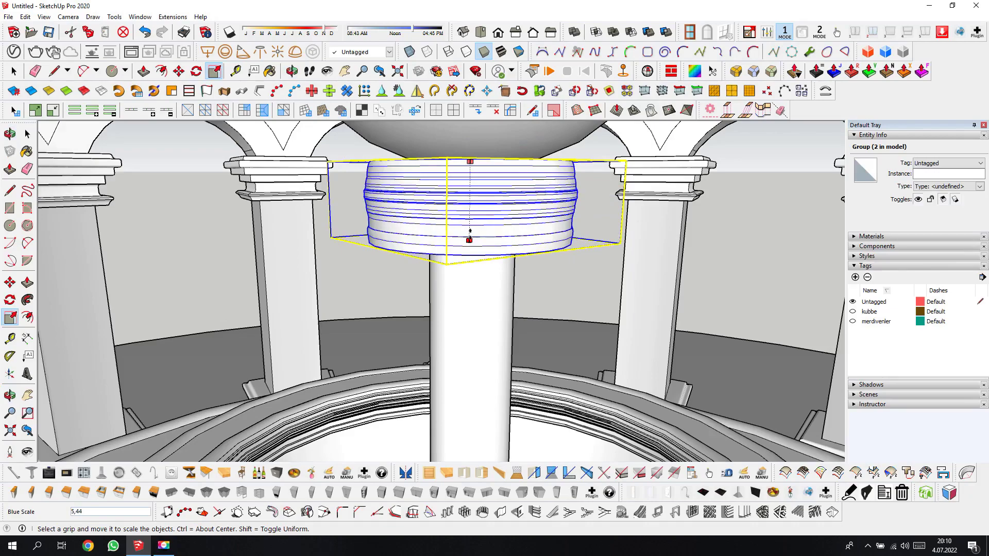
- Fine-tune the collar to hug the stem and stretch it taller
mouse_move(469, 240)
left_mouse_down()
mouse_move(469, 216)
mouse_move(357, 223)
mouse_move(490, 195)
left_mouse_up()
left_click(292, 71)
right_click(494, 197)
left_click(508, 202)
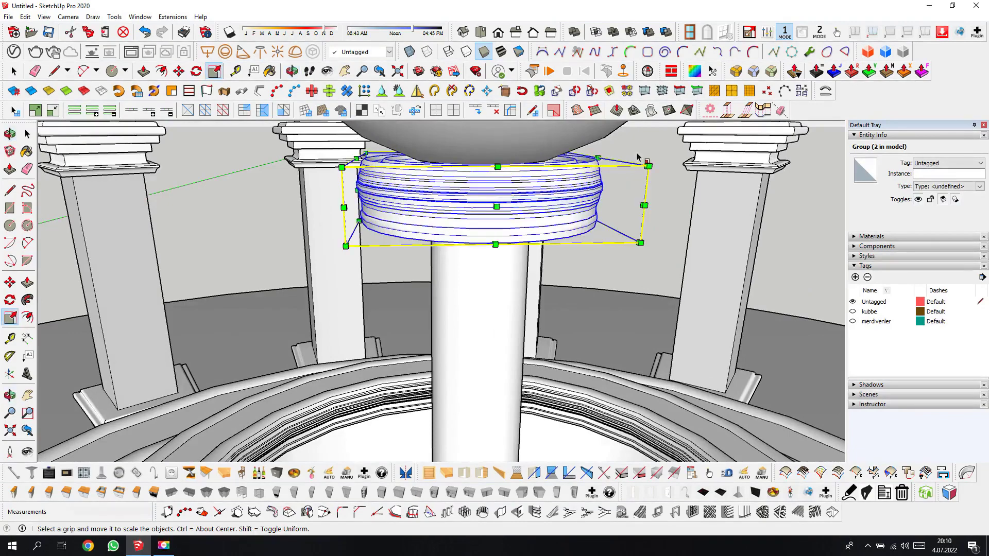
left_click_drag(648, 166, 563, 161)
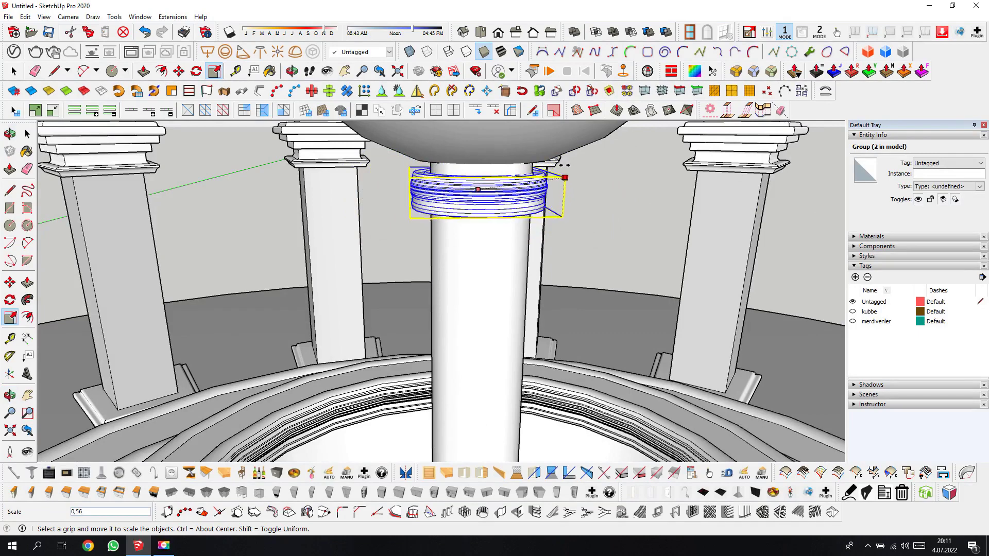
left_click_drag(564, 161, 566, 163)
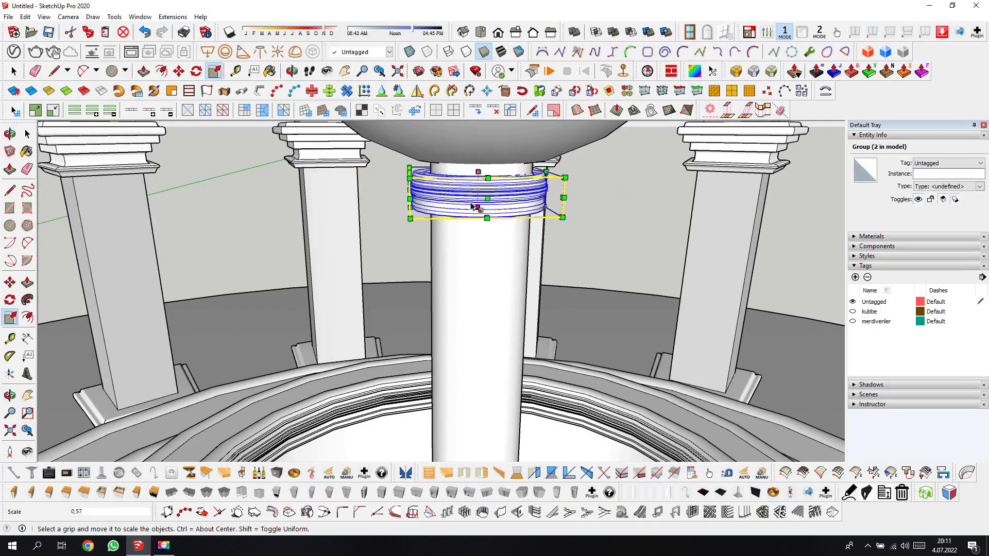
mouse_move(487, 218)
left_mouse_down("ctrl")
mouse_move(469, 233)
mouse_move(469, 224)
left_mouse_up("ctrl")
key("o")
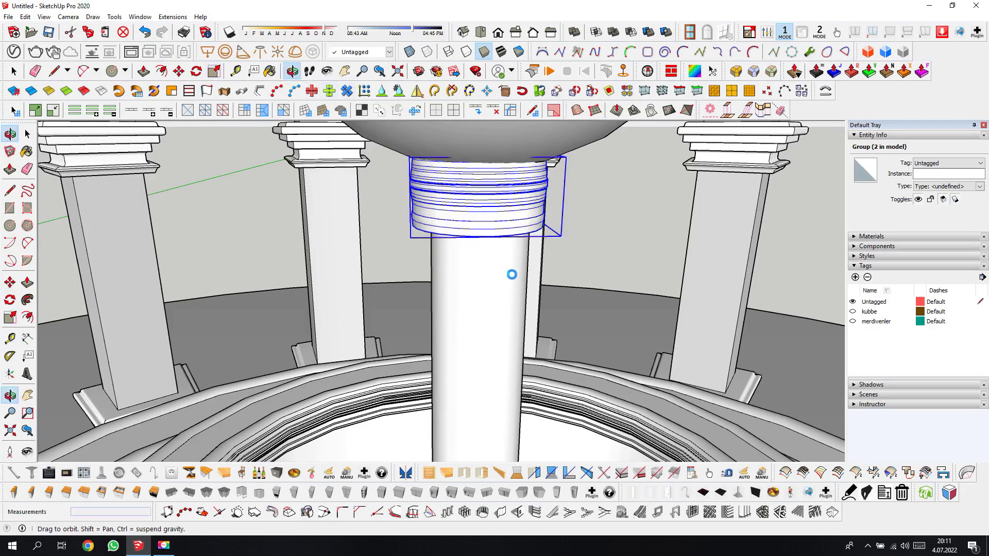
- Copy the collar ring down the upper stem and array it into evenly spaced collars (*3)
mouse_move(505, 270)
left_mouse_down()
mouse_move(389, 258)
mouse_move(530, 273)
mouse_move(505, 298)
left_mouse_up()
scroll(505, 298, "down", 5)
right_click(572, 238)
key("s")
left_click(10, 285)
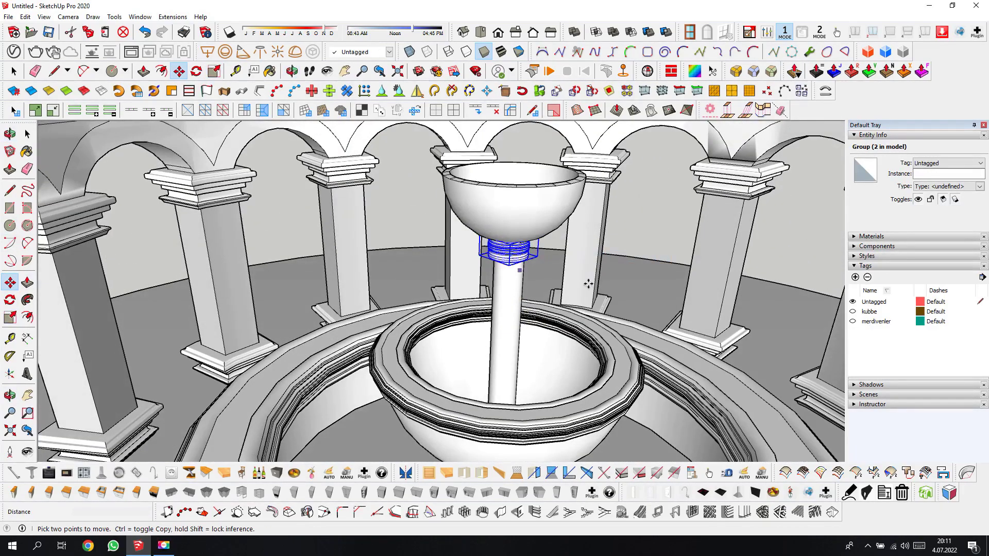
key("ctrl")
left_click(594, 229)
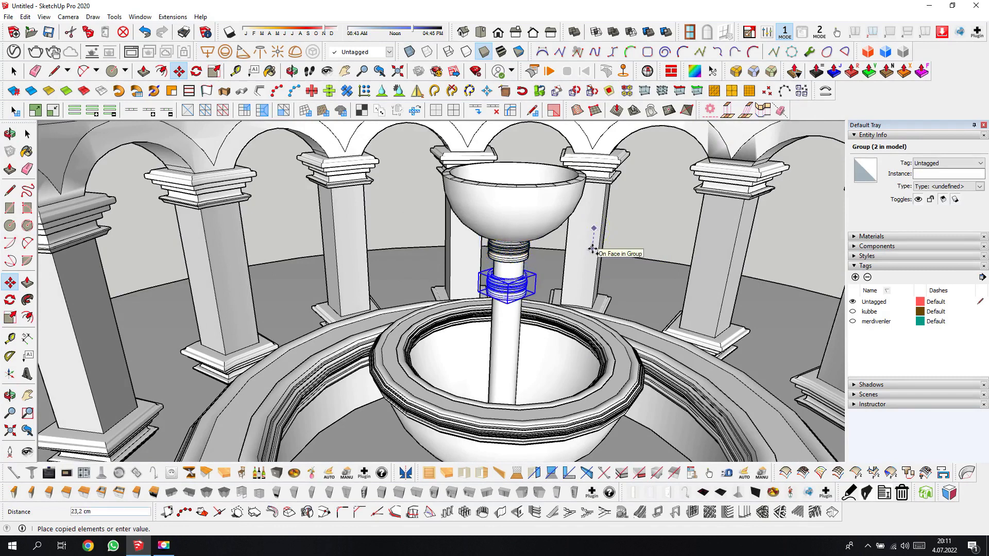
left_click(593, 249)
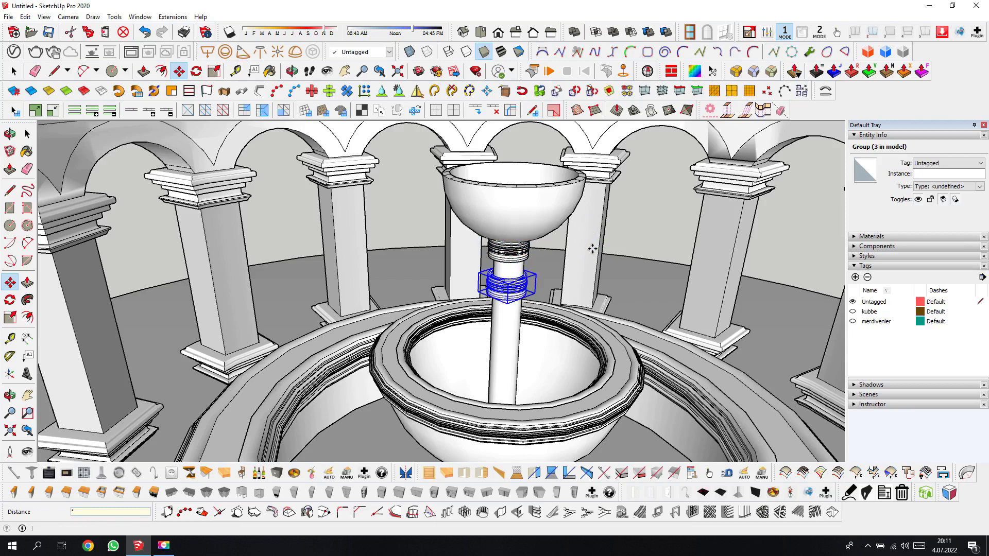
type("*3")
key("Return")
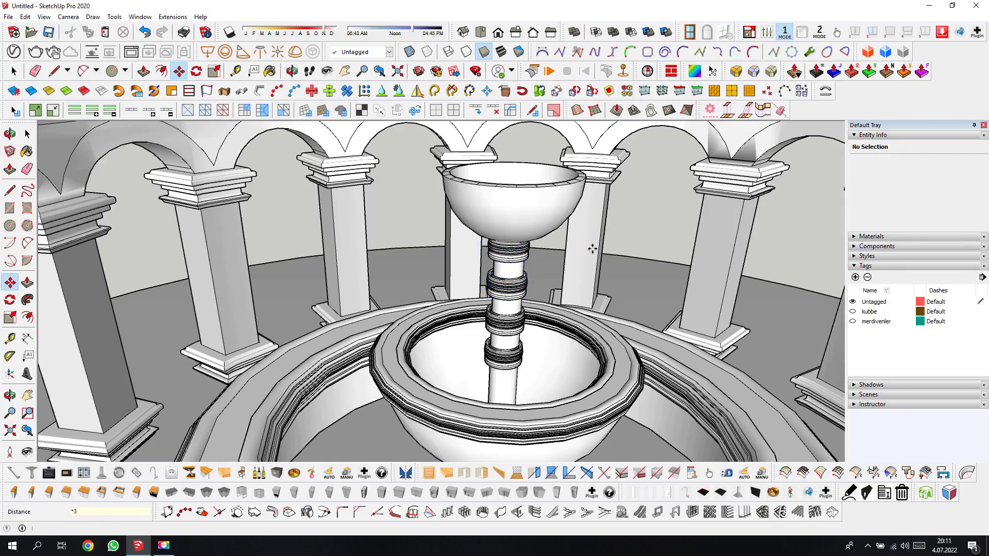
type("5")
- Lower the bottom ring about 10 cm so it sits at the stem base
left_click(293, 70)
mouse_move(519, 340)
left_mouse_down()
mouse_move(521, 400)
mouse_move(570, 413)
mouse_move(570, 400)
mouse_move(500, 418)
left_mouse_up()
scroll(501, 418, "up", 3)
right_click(510, 407)
left_click(526, 412)
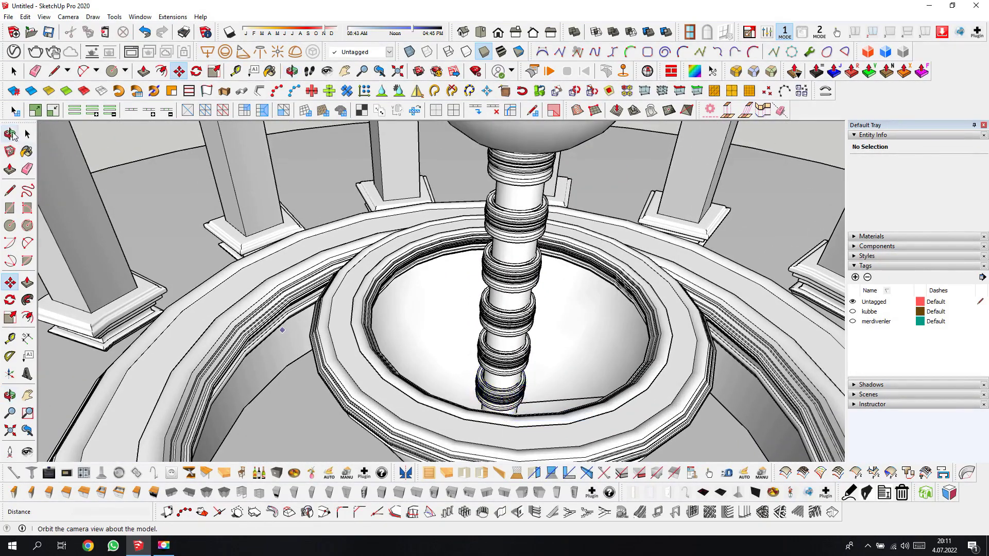
left_click(27, 135)
left_click(500, 392)
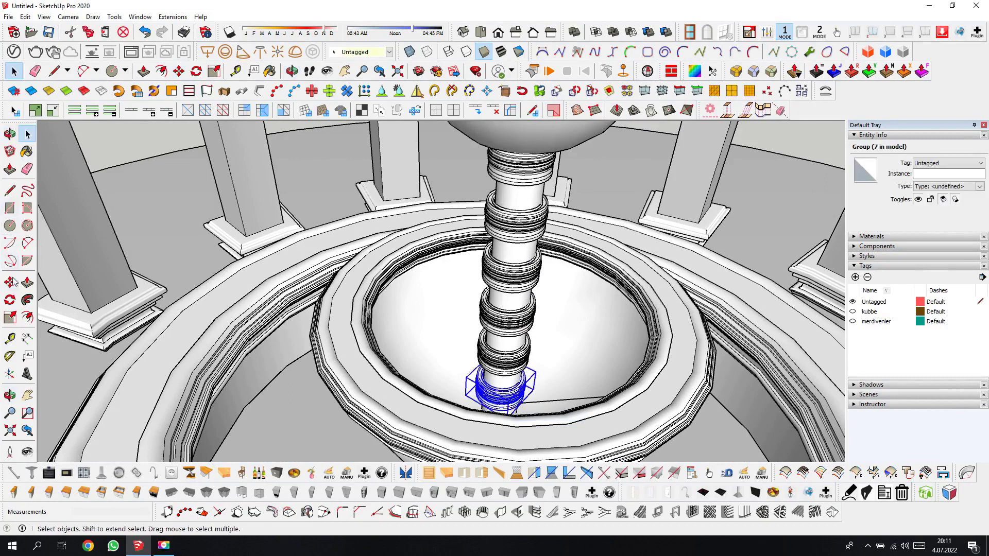
key("m")
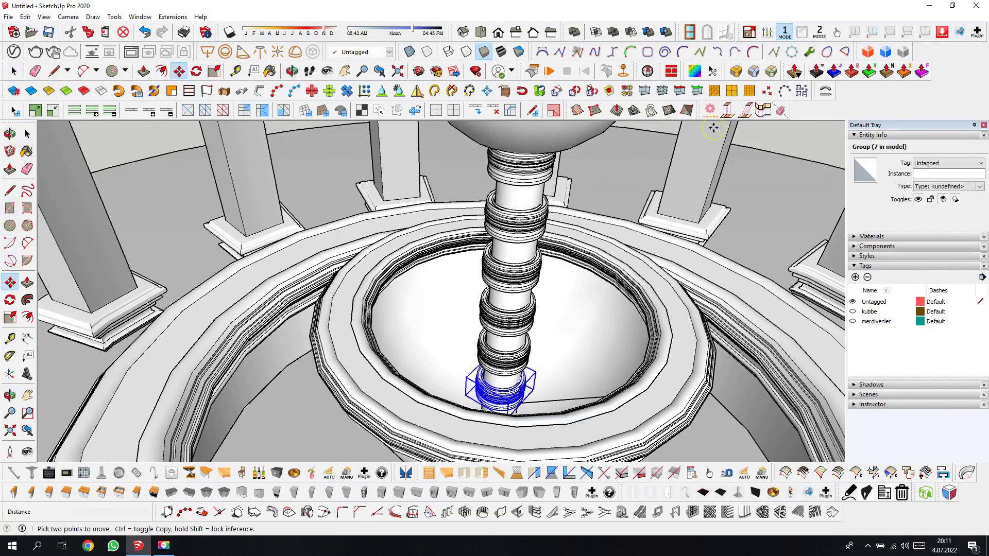
left_click(711, 132)
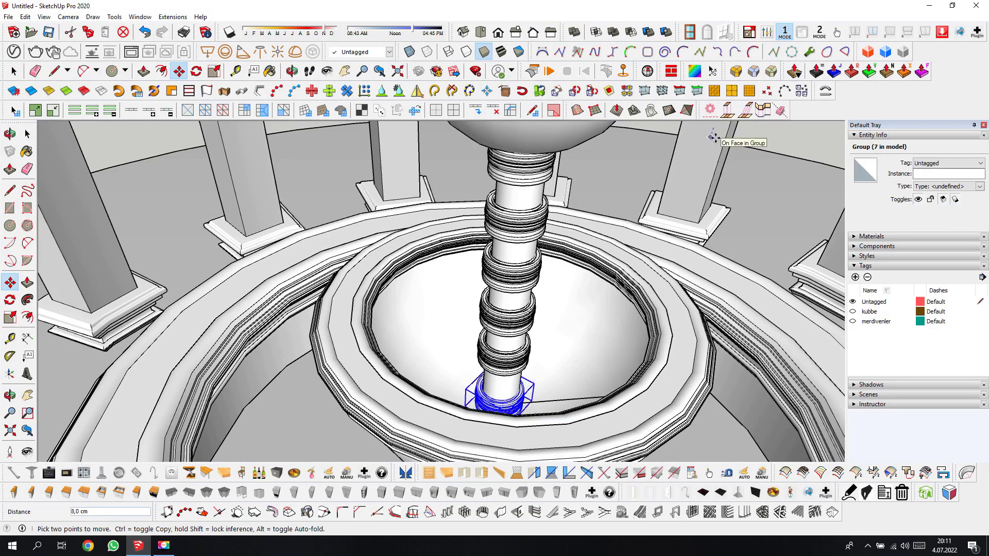
left_click(714, 136)
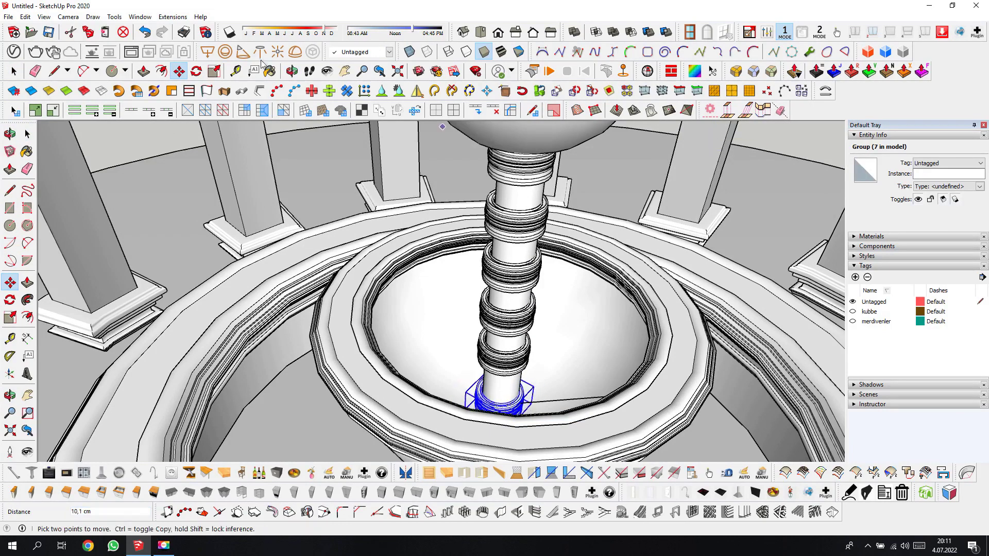
- Orbit out to view the whole pavilion from outside
left_click(292, 71)
mouse_move(504, 290)
left_mouse_down()
mouse_move(495, 305)
mouse_move(478, 306)
left_mouse_up()
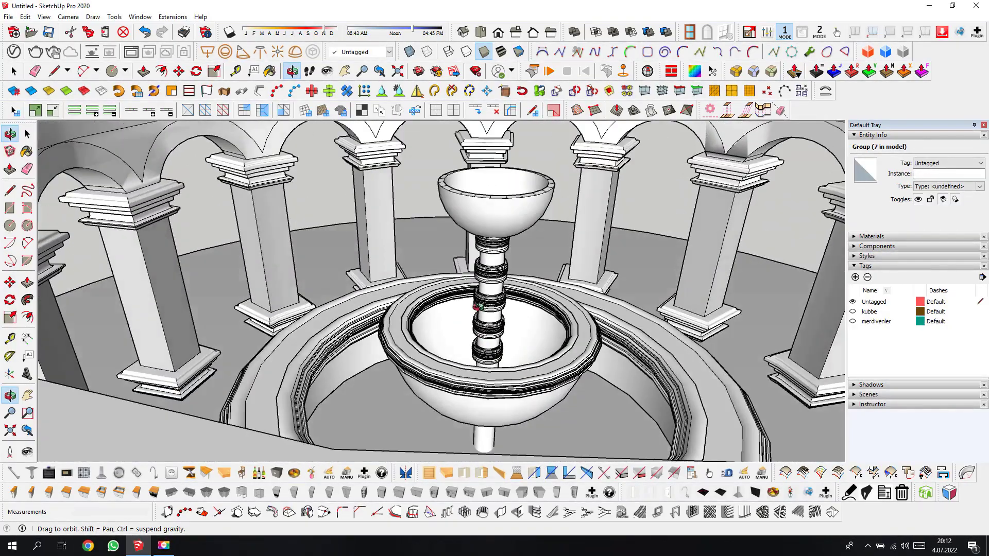
scroll(477, 306, "down", 3)
left_click_drag(478, 306, 494, 294)
right_click(494, 294)
- Hide the colonnade pavilion group so only the fountain shows
key("m")
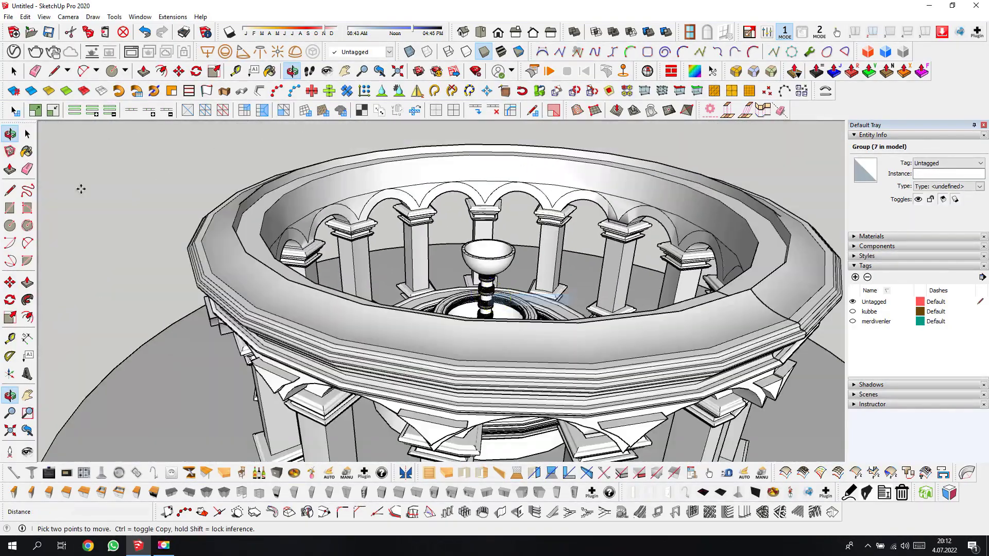
left_click(28, 134)
left_click(265, 234)
right_click(265, 235)
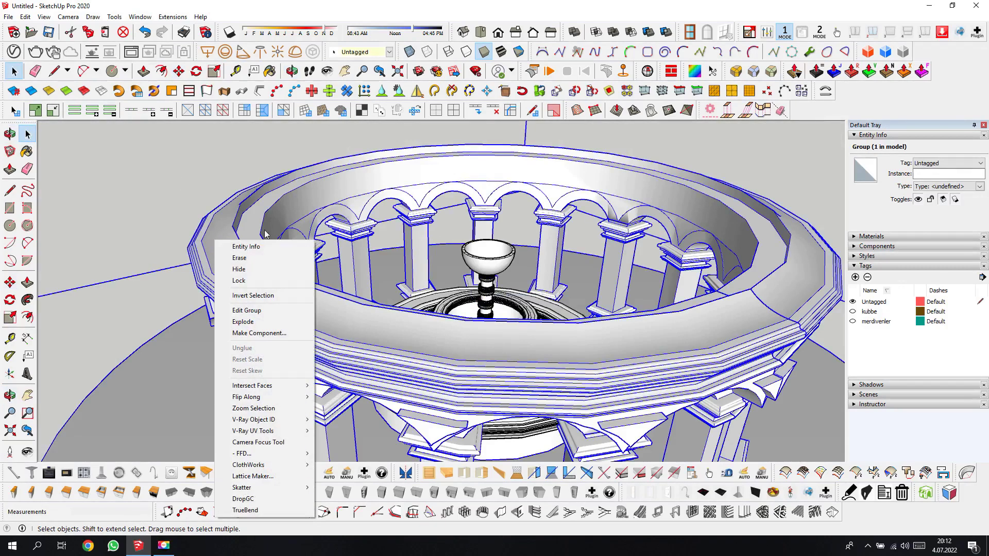
left_click(246, 202)
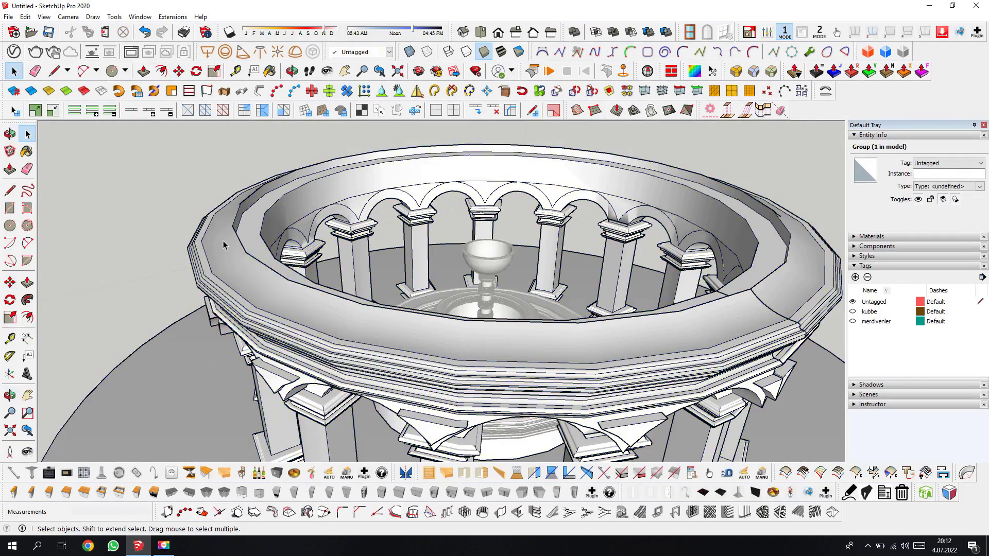
left_click(224, 241)
right_click(224, 241)
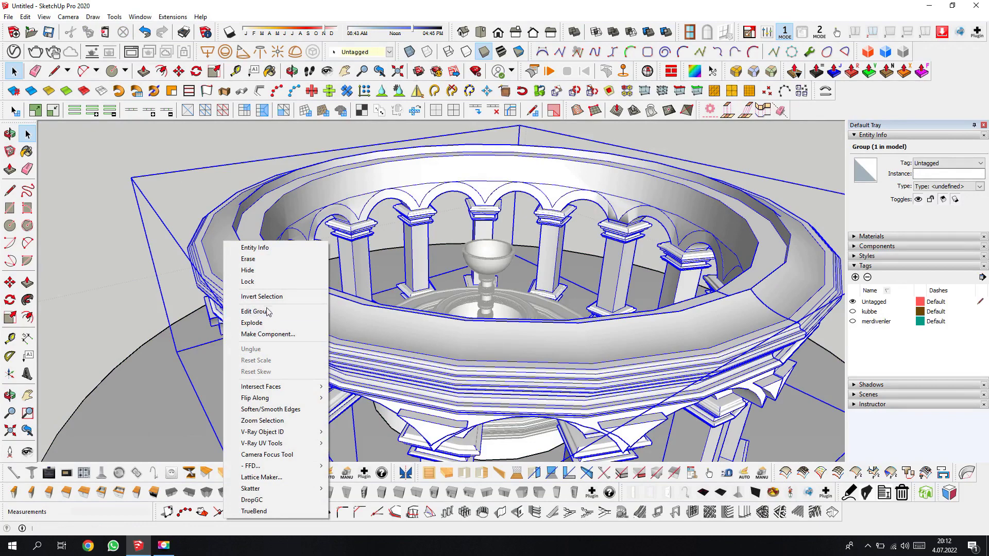
left_click(248, 270)
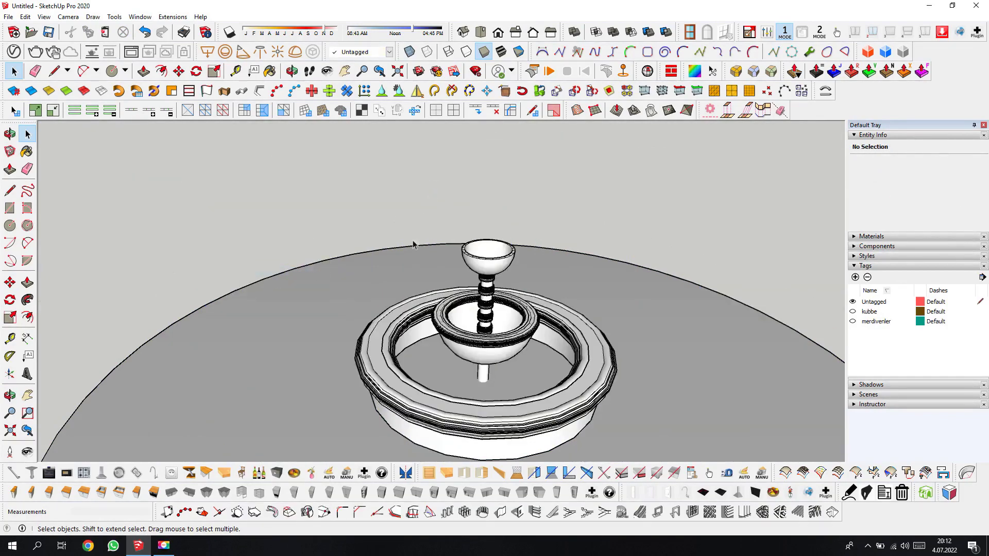
- Zoom in on the fountain stem and select the collar at the upper stem's base
scroll(492, 389, "up", 3)
scroll(492, 389, "up", 2)
scroll(486, 208, "up", 2)
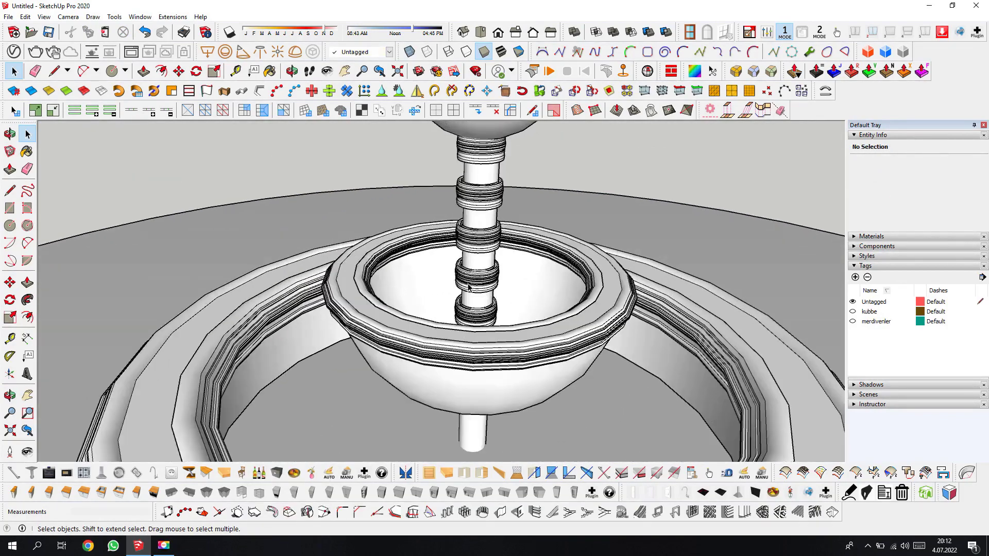
left_click(291, 70)
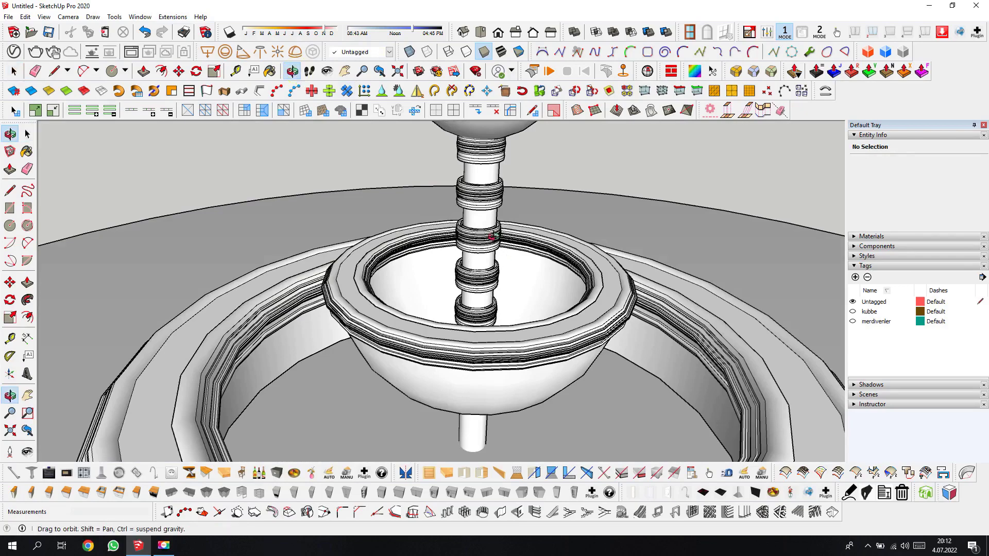
left_click_drag(494, 227, 503, 283)
right_click(503, 283)
left_click(511, 292)
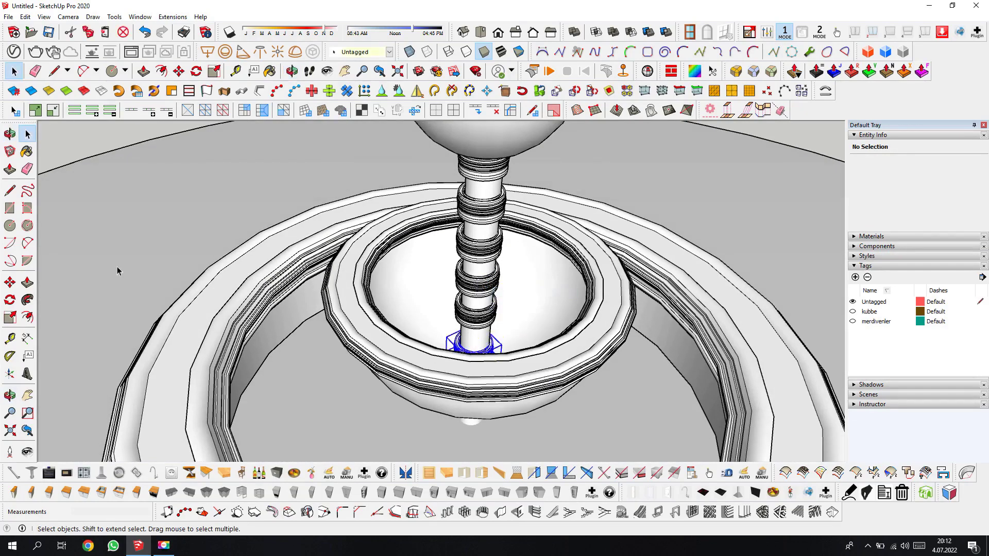
left_click(473, 342)
key("m")
- From a flatter view of the lower bowl, start copying the collar about 23 cm down
middle_click_drag(473, 343, 486, 285)
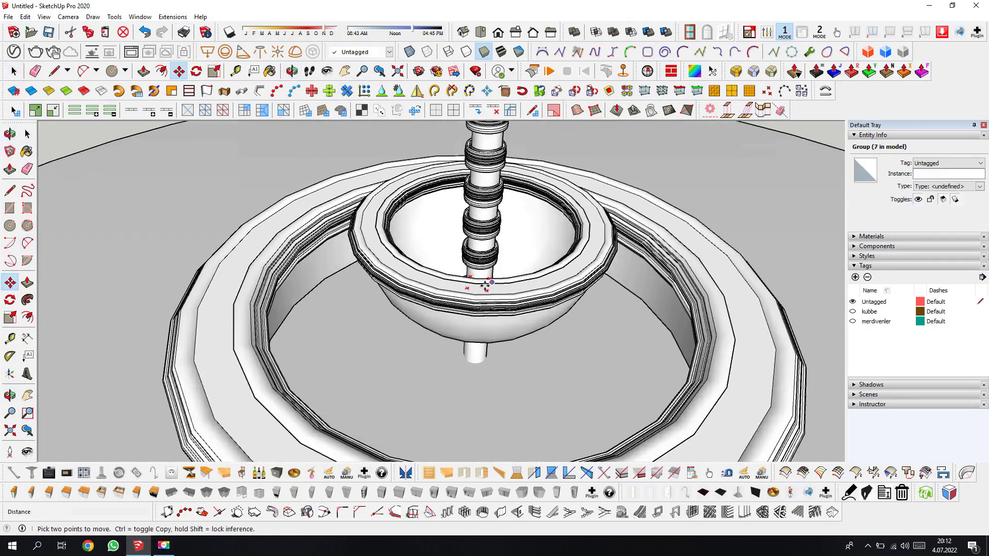
scroll(486, 285, "up", 1)
key("o")
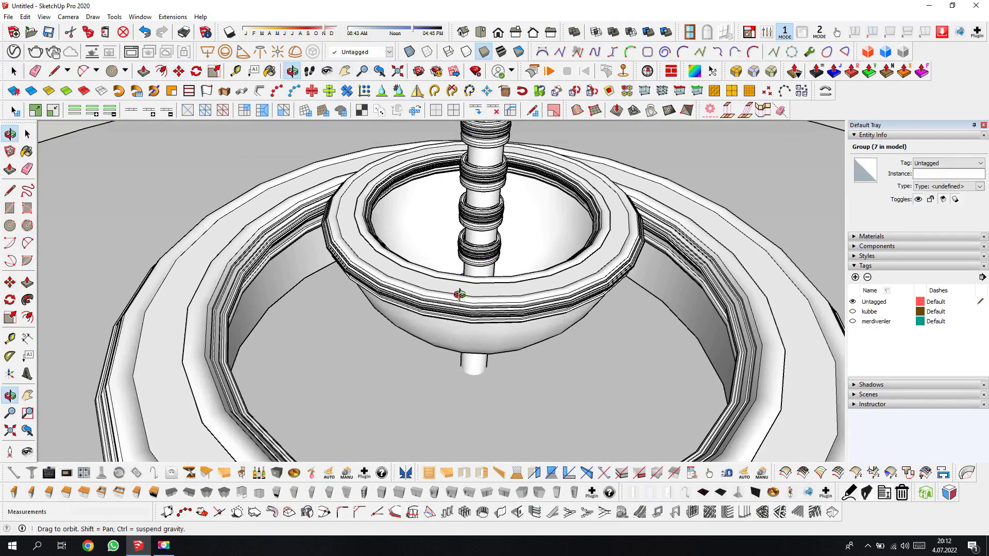
left_click_drag(450, 291, 538, 311)
right_click(538, 311)
key("Escape")
key("m")
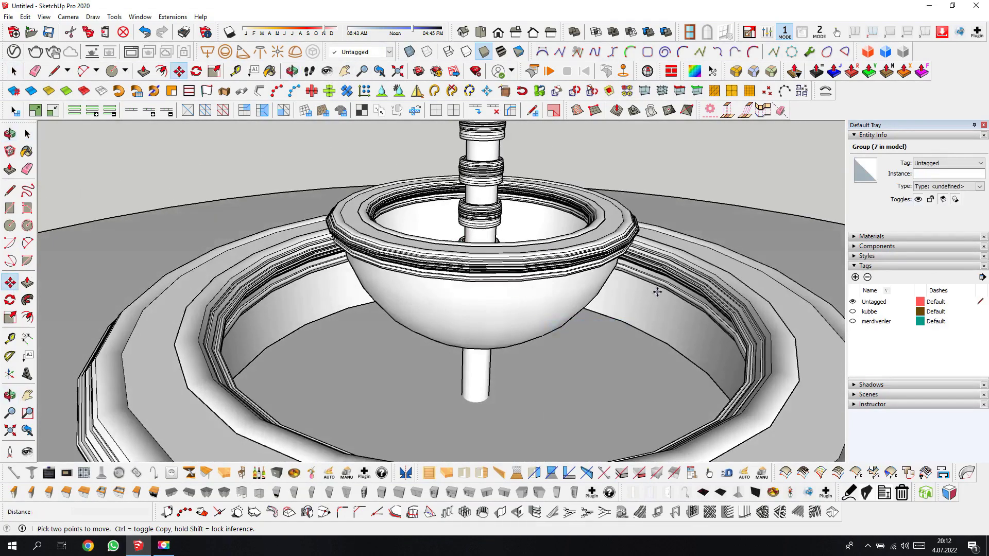
left_click(655, 297, "ctrl")
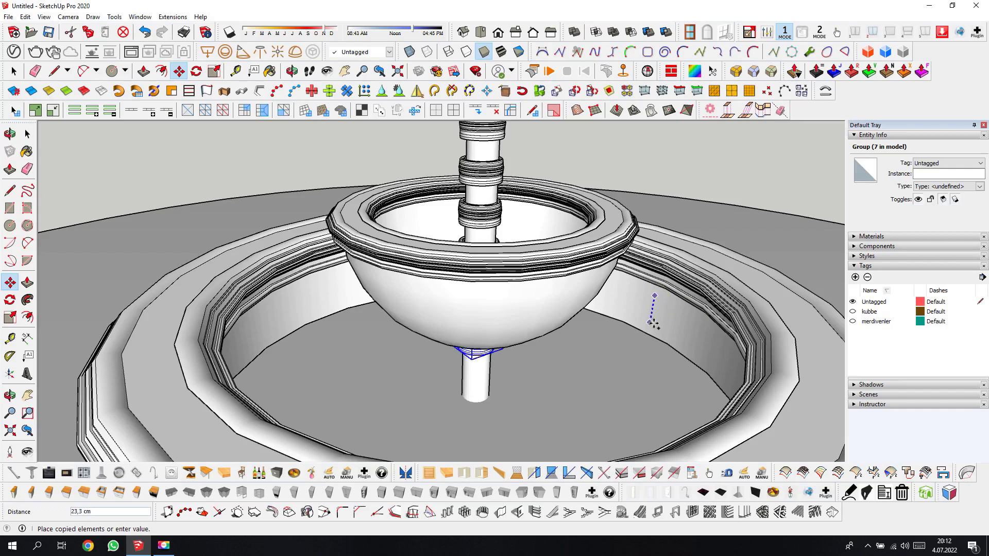
- Place the collar copy and move it to the base of the lower stem
left_click(653, 326)
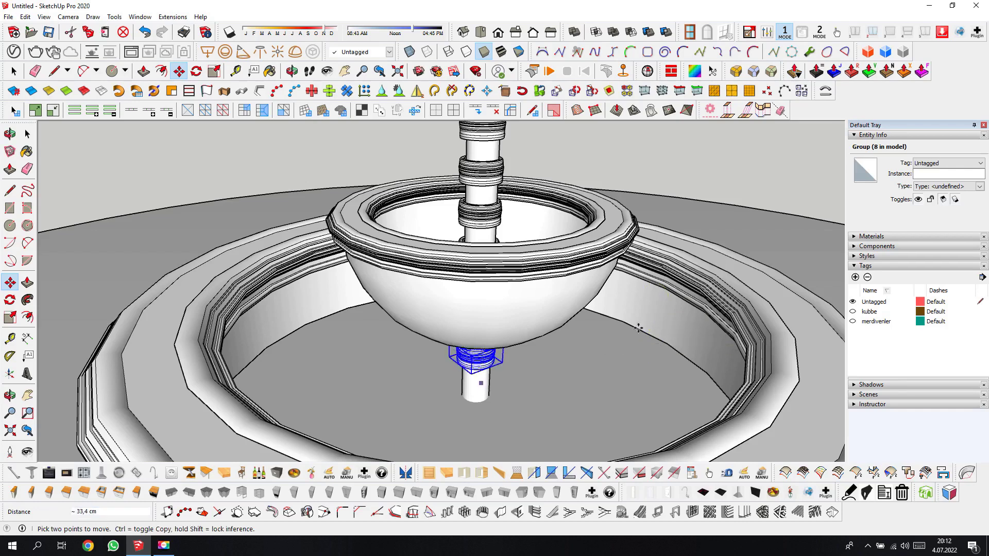
scroll(490, 384, "up", 2)
scroll(471, 399, "up", 2)
scroll(471, 400, "up", 1)
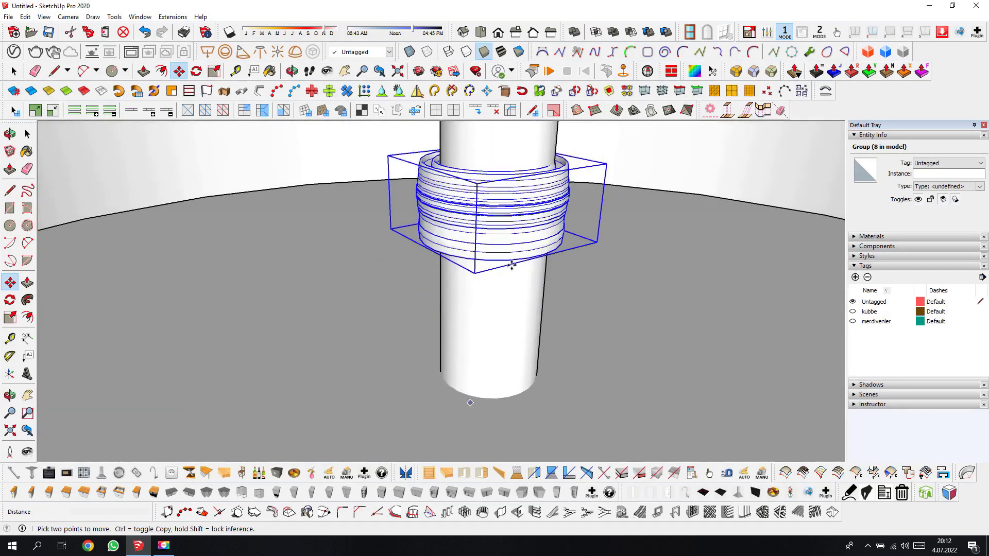
left_click(512, 264)
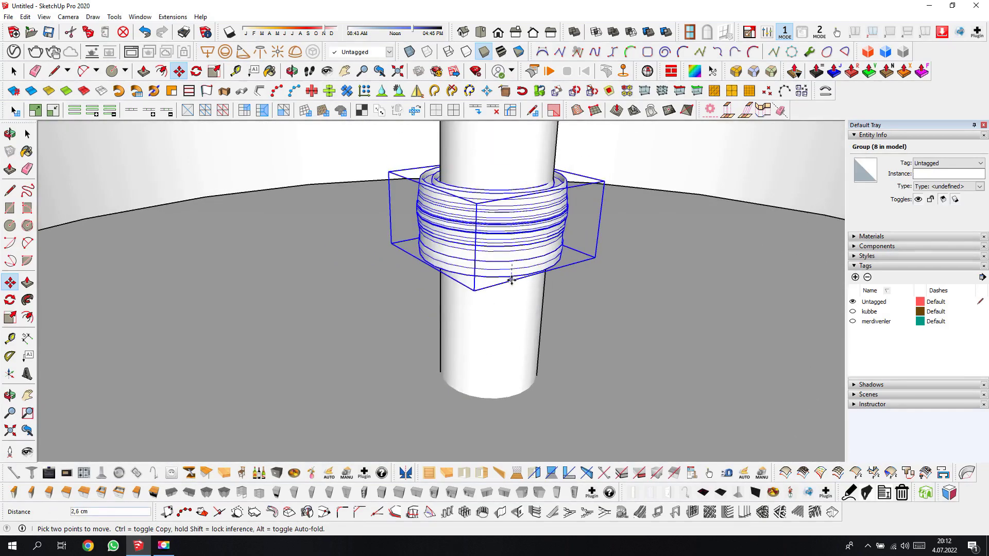
left_click(521, 410)
- Copy the collar up so it sits just beneath the lower bowl
left_click(496, 321)
key("ctrl")
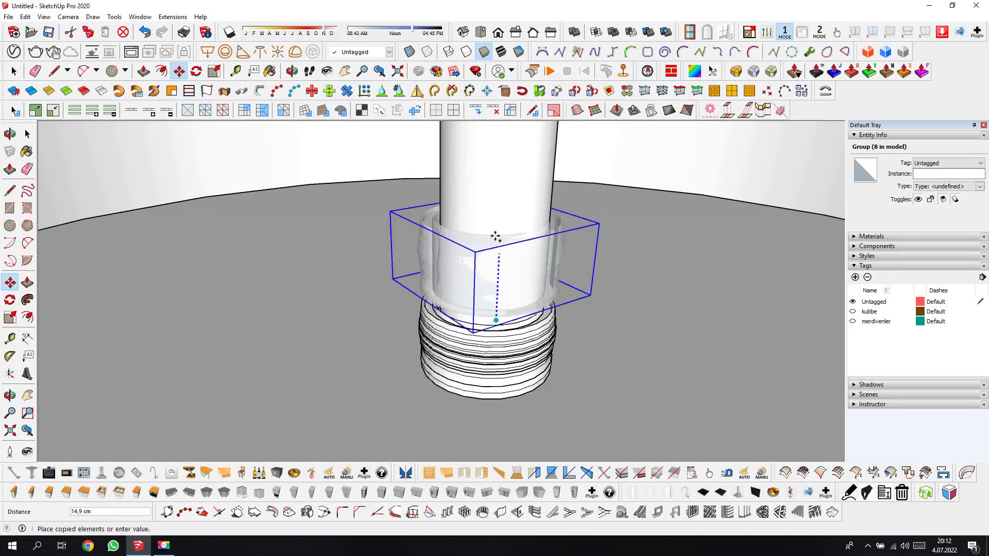
left_click(504, 150)
scroll(537, 373, "down", 3)
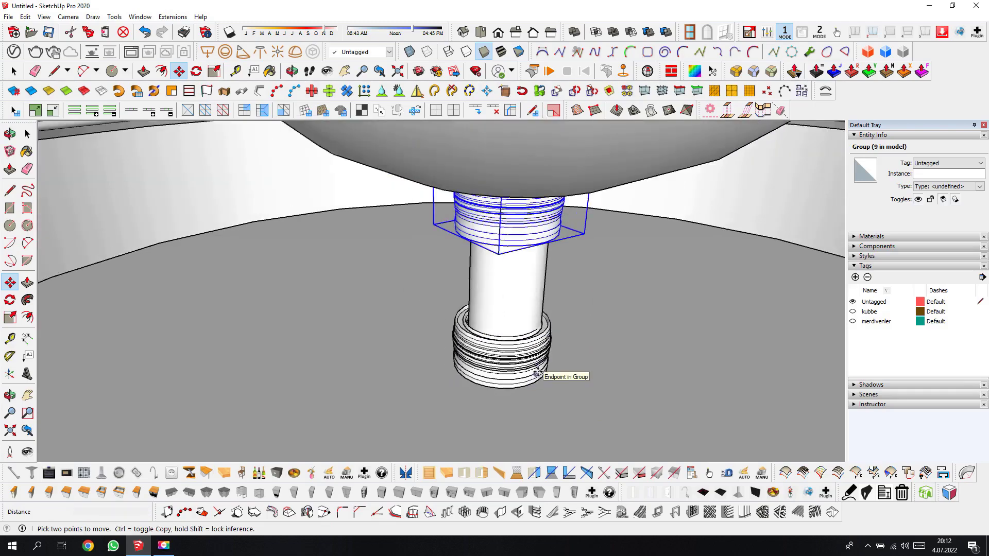
scroll(463, 438, "down", 1)
key("o")
mouse_move(490, 320)
left_mouse_down()
mouse_move(481, 381)
mouse_move(563, 325)
mouse_move(658, 282)
mouse_move(615, 289)
left_mouse_up()
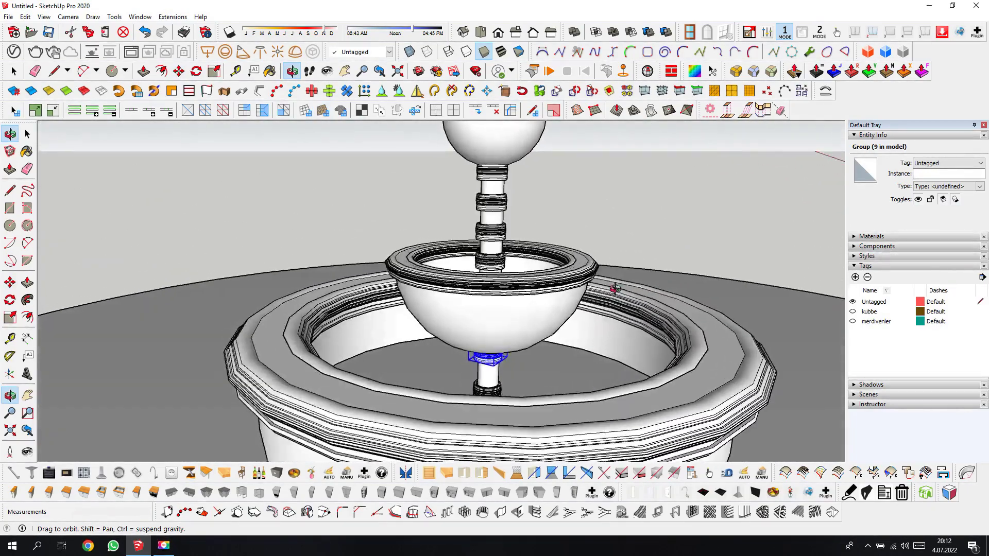
scroll(547, 360, "down", 2)
scroll(541, 376, "down", 2)
- Select the lower bowl's rim ring group for moving, orbiting slightly around it
key("m")
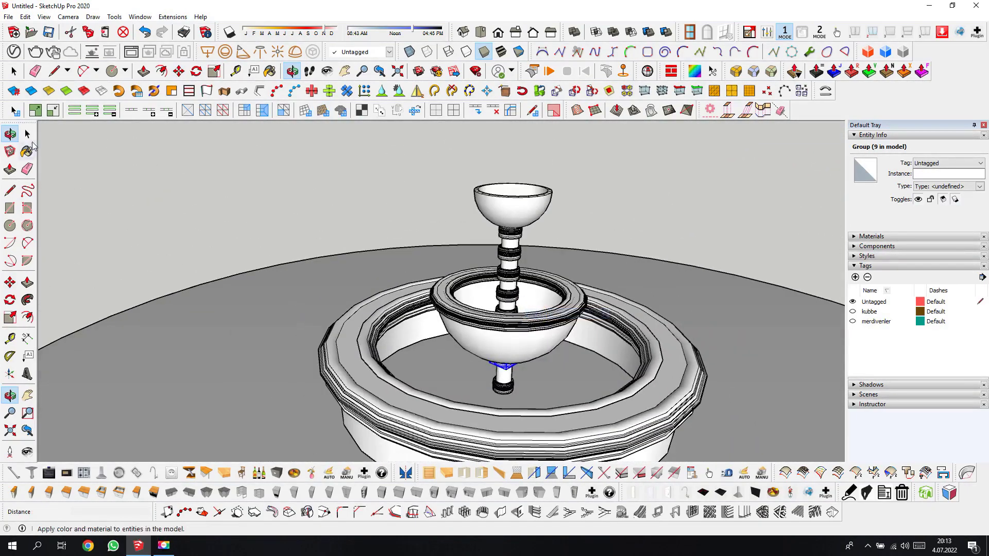
left_click(27, 135)
left_click(544, 323)
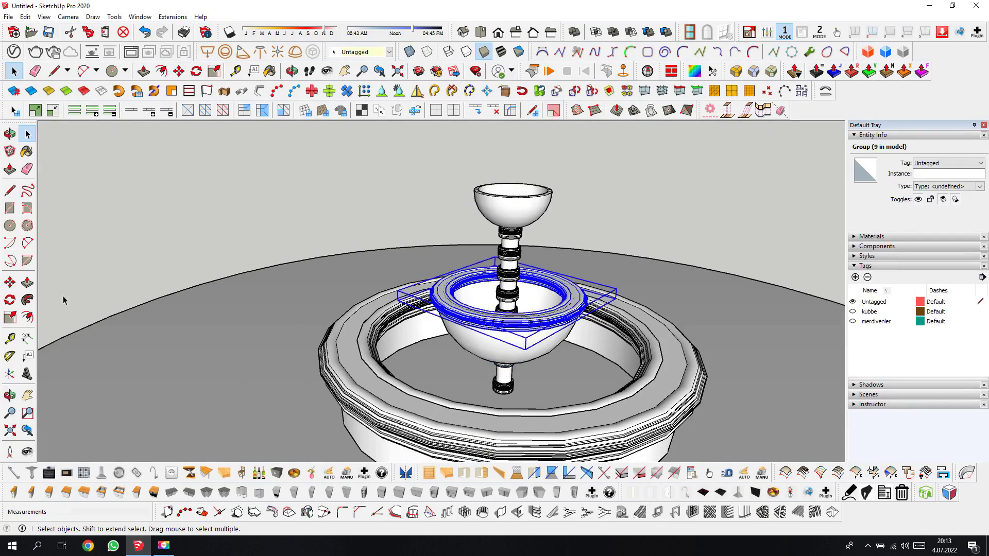
left_click(10, 283)
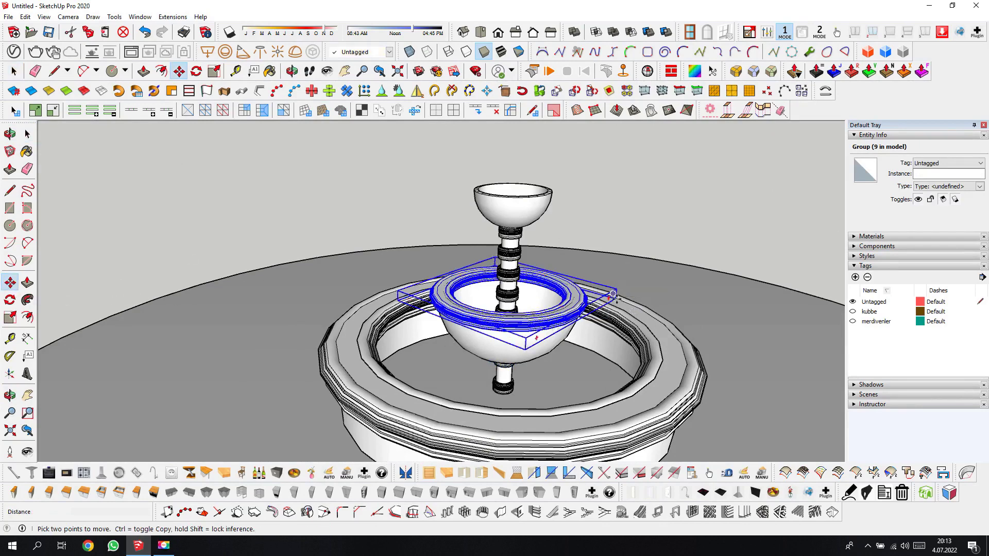
scroll(613, 295, "up", 1)
scroll(614, 304, "up", 3)
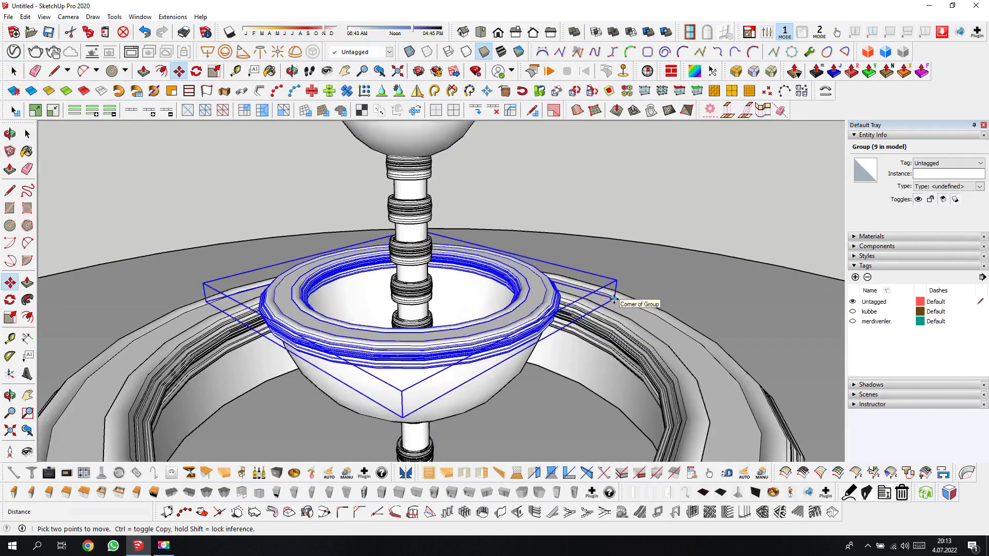
left_click(291, 71)
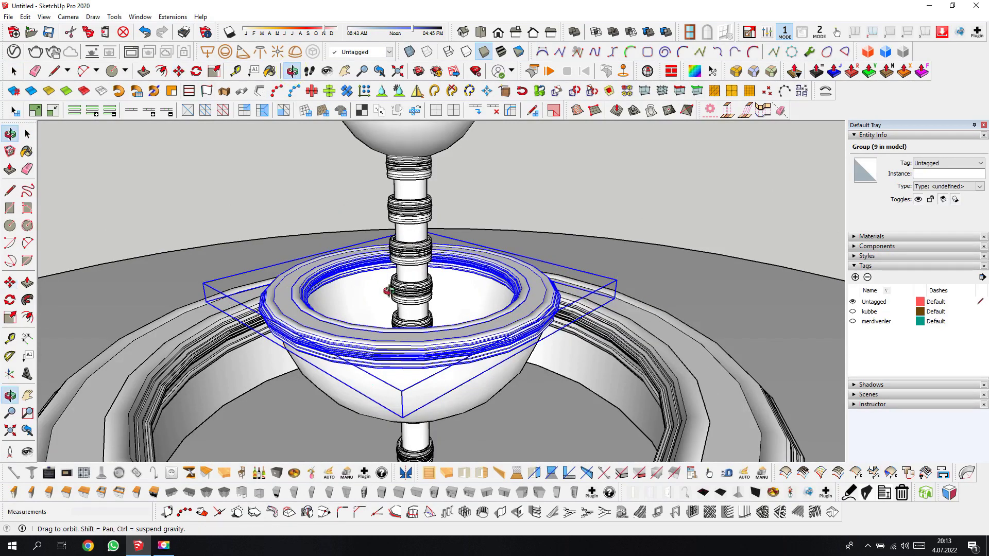
left_click_drag(515, 309, 606, 319)
right_click(606, 319)
left_click(629, 325)
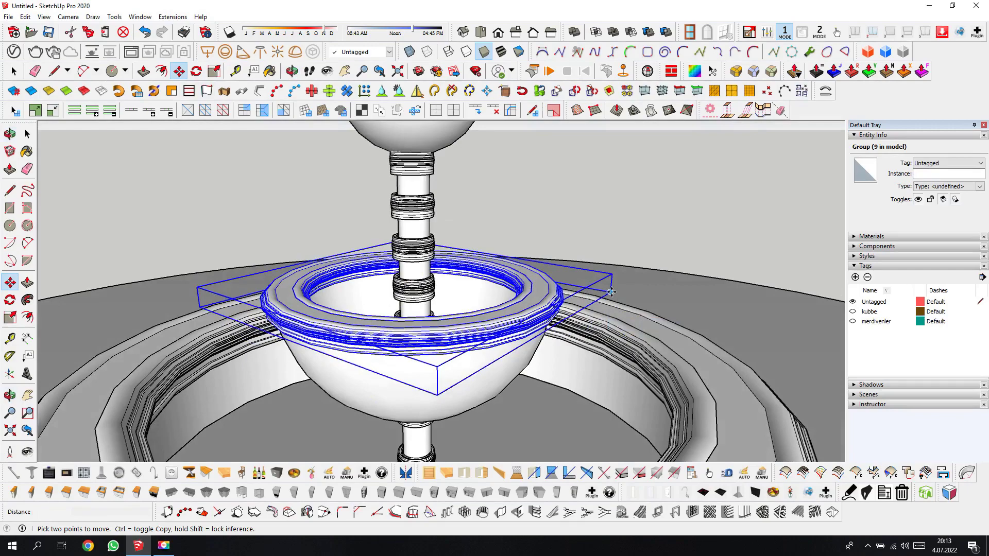
- Copy the rim ring upward to the top bowl with Ctrl+Move
left_click(611, 292)
key("ctrl")
scroll(611, 237, "down", 2)
scroll(611, 237, "down", 3)
scroll(559, 199, "up", 4)
scroll(559, 196, "up", 3)
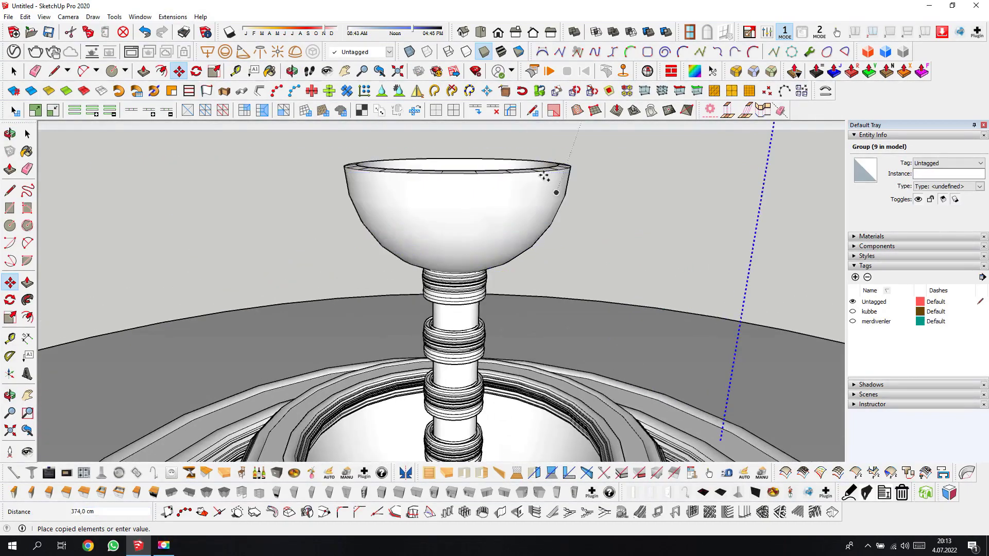
left_click(513, 171)
left_click(292, 71)
mouse_move(412, 216)
left_mouse_down()
mouse_move(453, 209)
mouse_move(347, 281)
mouse_move(435, 264)
left_mouse_up()
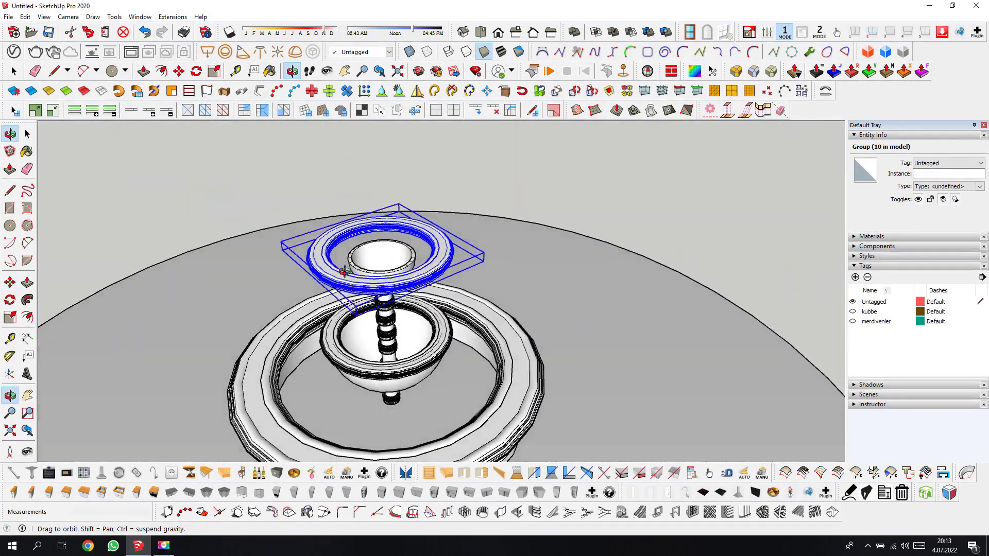
- Scale the copied ring down to fit the top bowl and check the fit from the side
scroll(412, 264, "up", 4)
key("m")
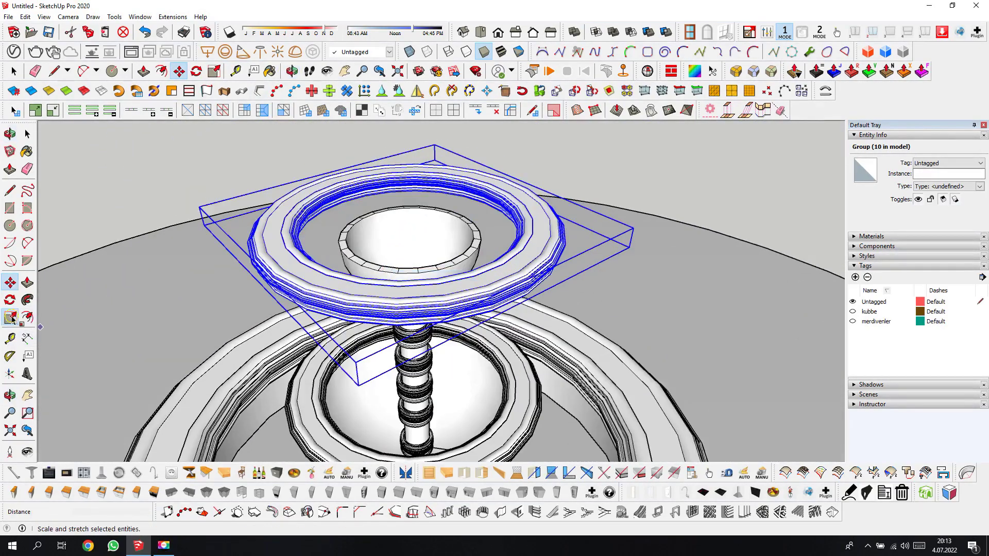
left_click(11, 318)
left_click_drag(632, 238, 518, 232)
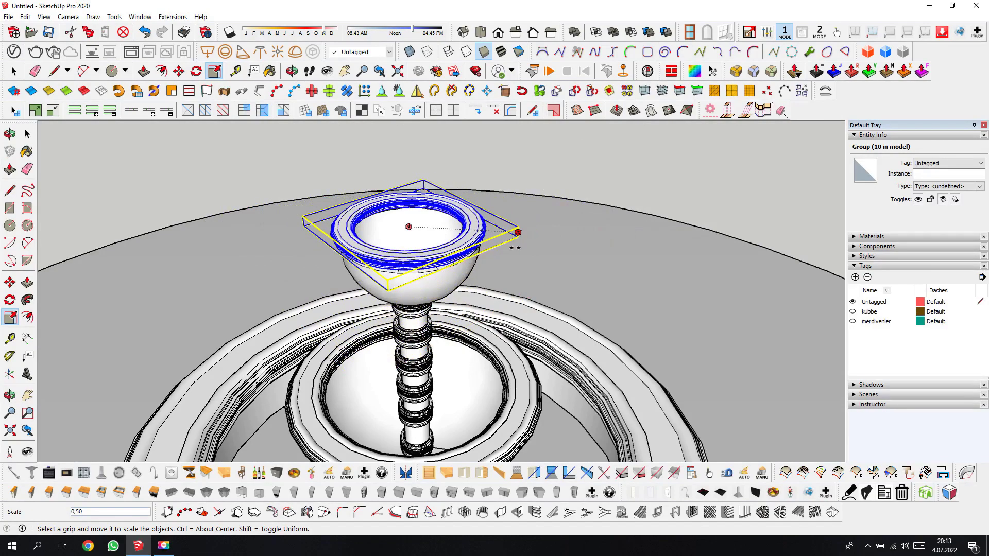
left_click_drag(517, 232, 518, 232)
scroll(494, 242, "up", 3)
scroll(463, 206, "up", 3)
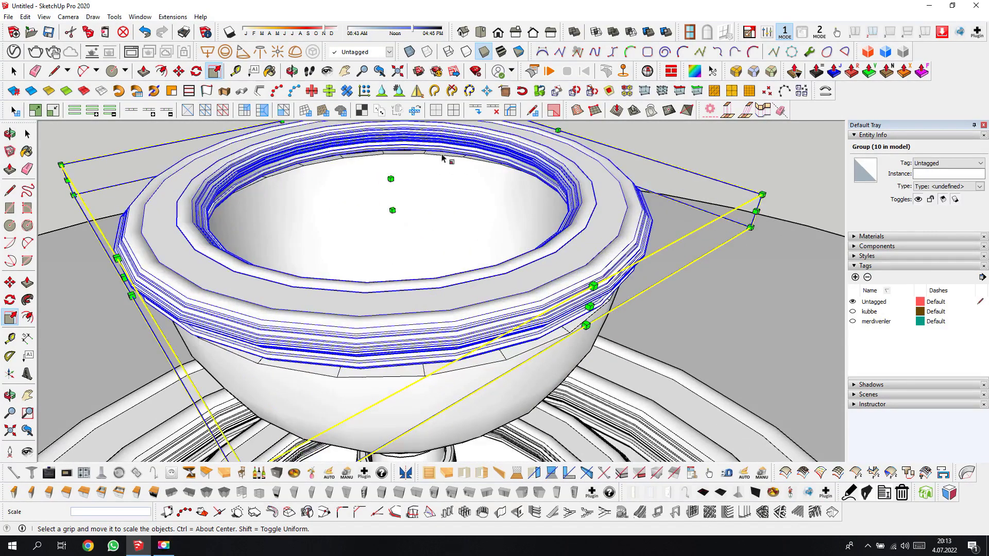
key("o")
mouse_move(453, 232)
left_mouse_down()
mouse_move(423, 122)
mouse_move(466, 201)
left_mouse_up()
key("s")
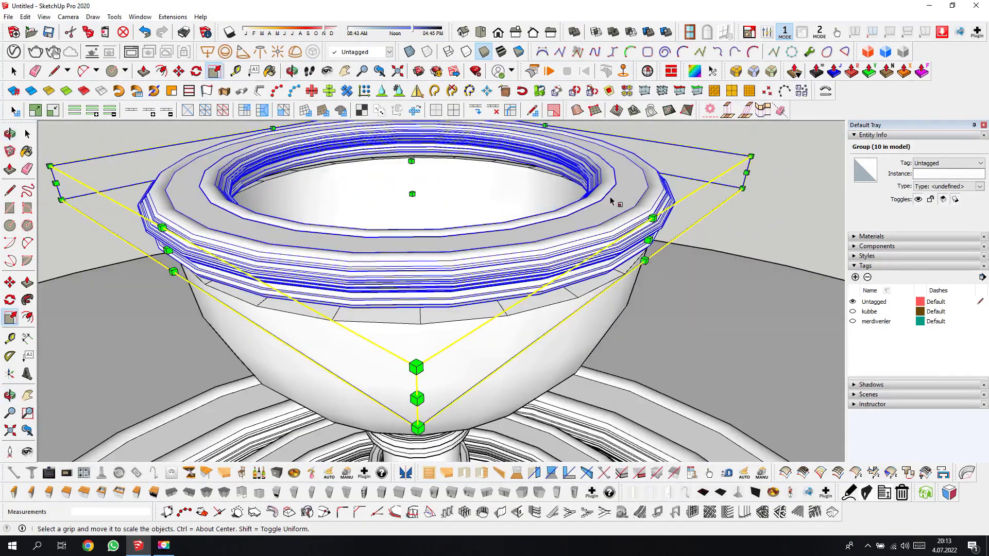
- Move the ring about 7 cm to seat it on the top bowl's rim
left_click(9, 284)
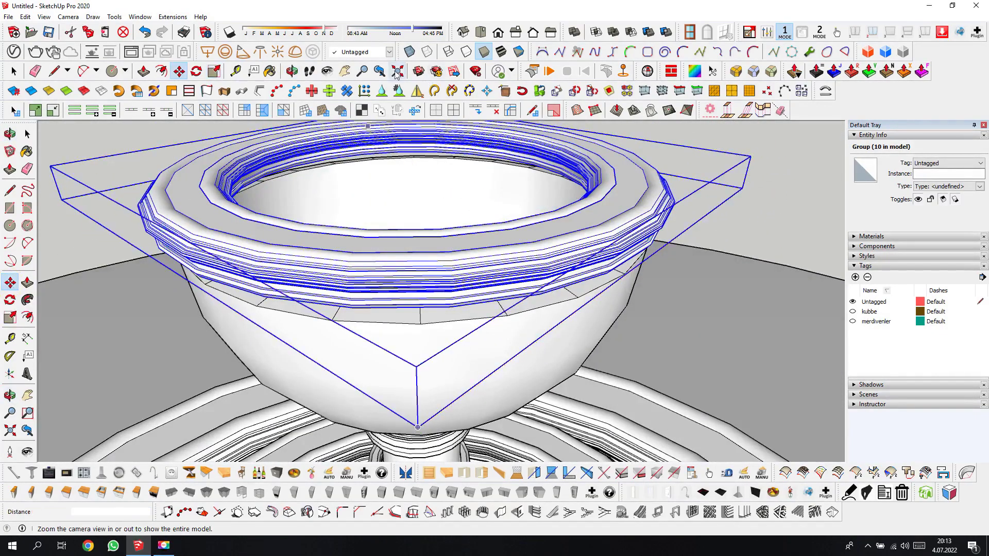
middle_click_drag(469, 258, 508, 220)
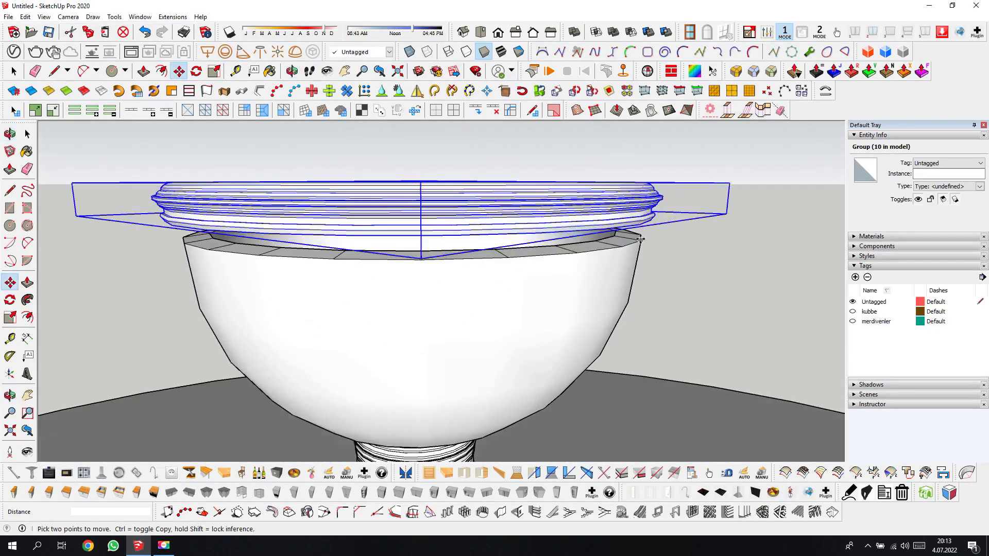
left_click(664, 198)
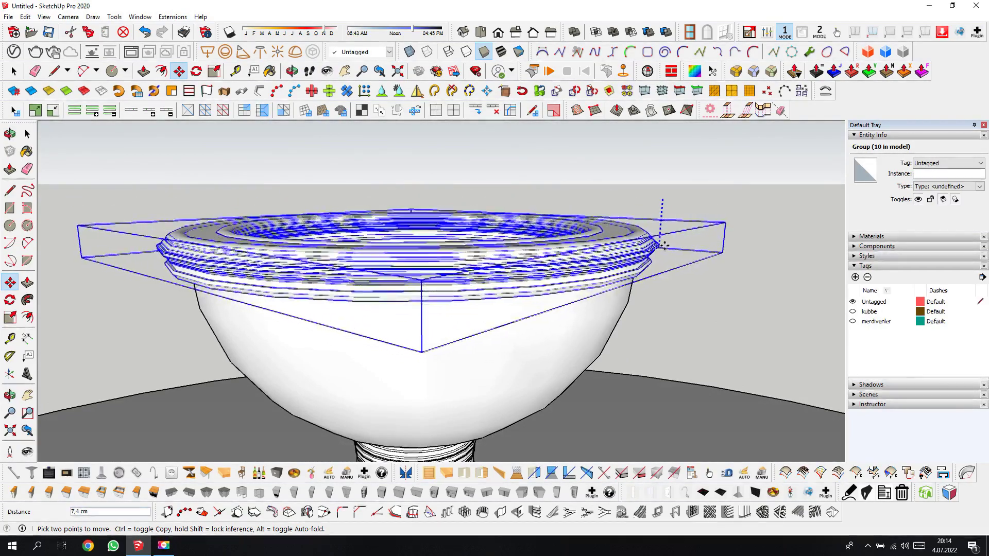
left_click(666, 243)
mouse_move(495, 273)
left_mouse_down()
mouse_move(528, 297)
mouse_move(430, 234)
left_mouse_up()
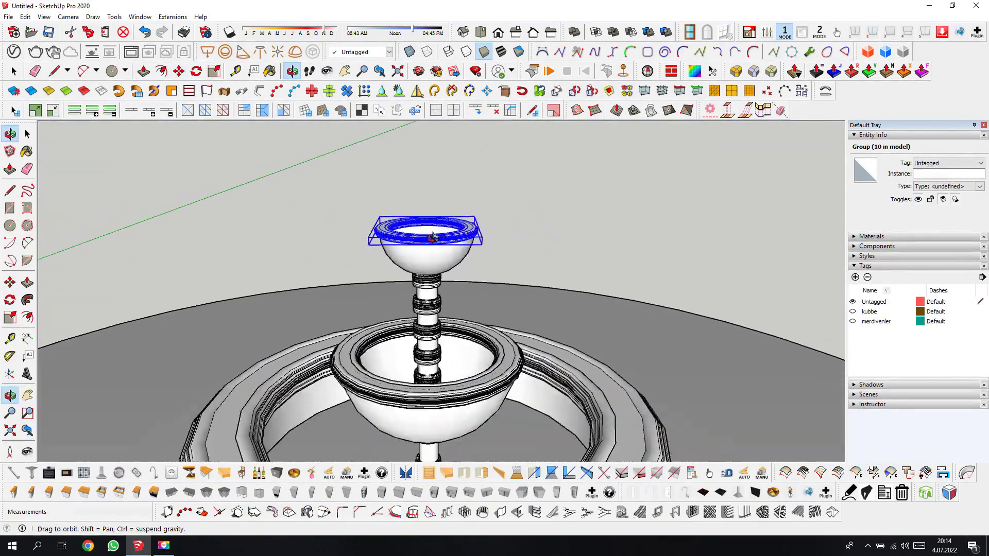
- Select the outer basin's rim ring from a lower view of the basin
scroll(430, 235, "down", 3)
left_click_drag(430, 235, 435, 437)
scroll(444, 416, "up", 5)
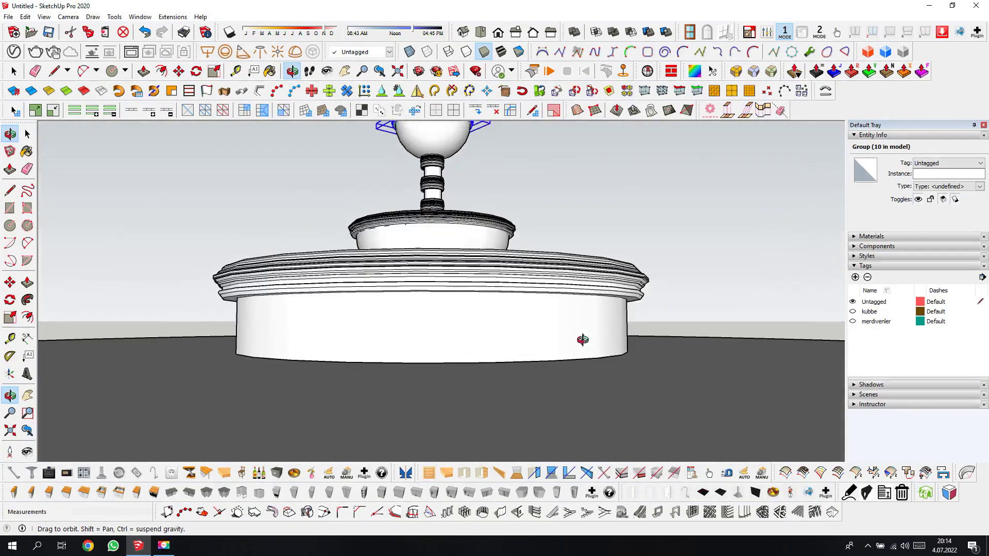
mouse_move(582, 339)
left_mouse_down()
mouse_move(537, 401)
mouse_move(448, 375)
mouse_move(419, 316)
left_mouse_up()
right_click(420, 317)
key("Escape")
key("m")
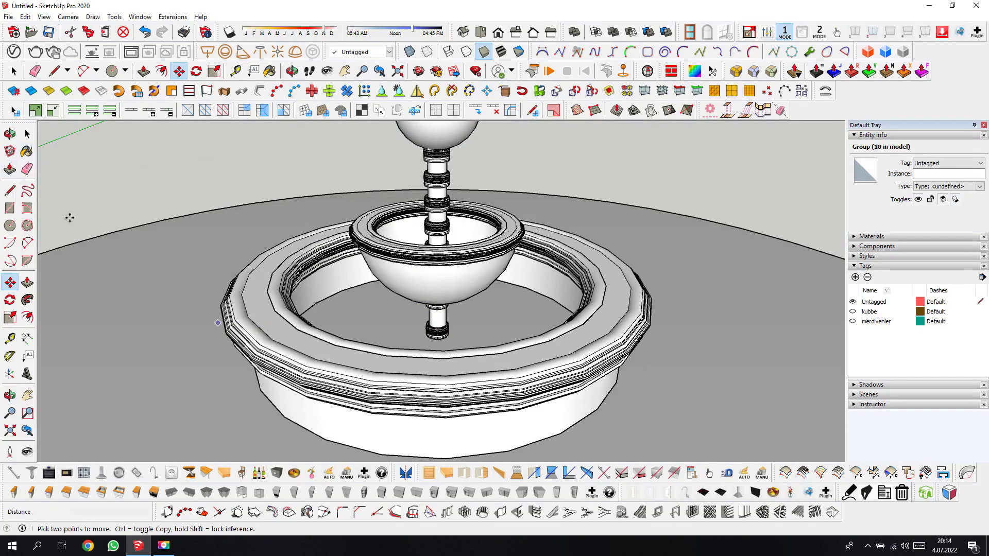
left_click(266, 352)
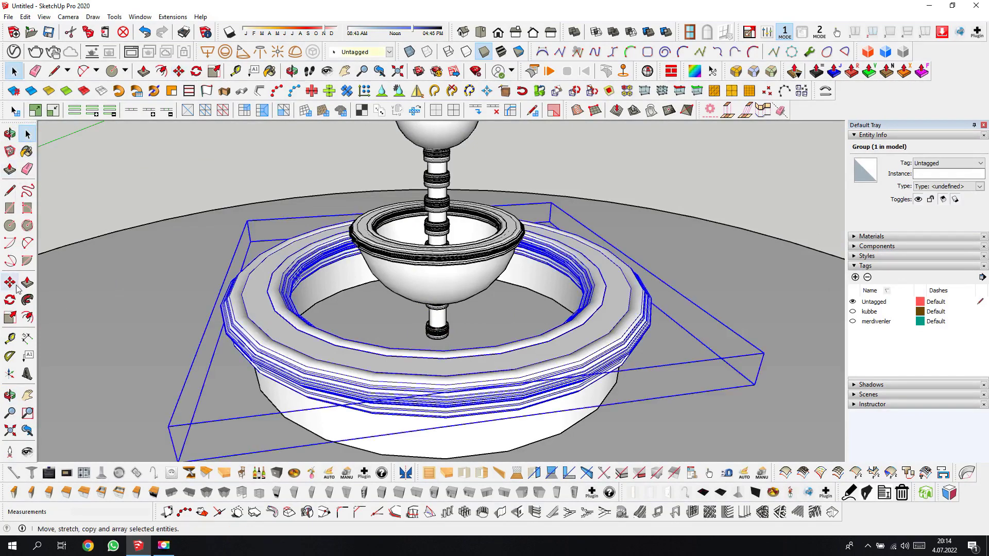
mouse_move(657, 232)
middle_mouse_down()
mouse_move(638, 391)
mouse_move(649, 247)
middle_mouse_up()
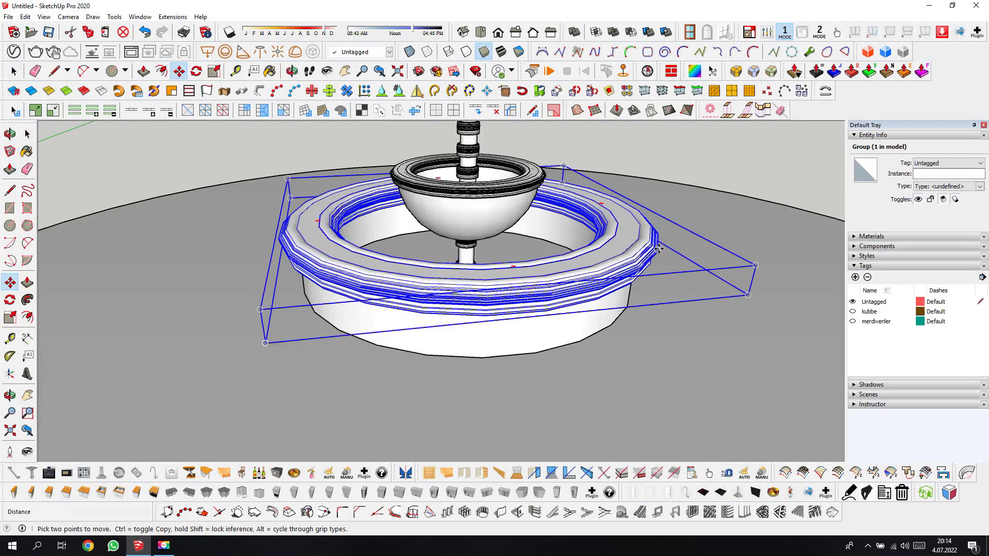
- Copy the rim ring about 66 cm down to the basin's base, then deselect
left_click(658, 250)
key("ctrl")
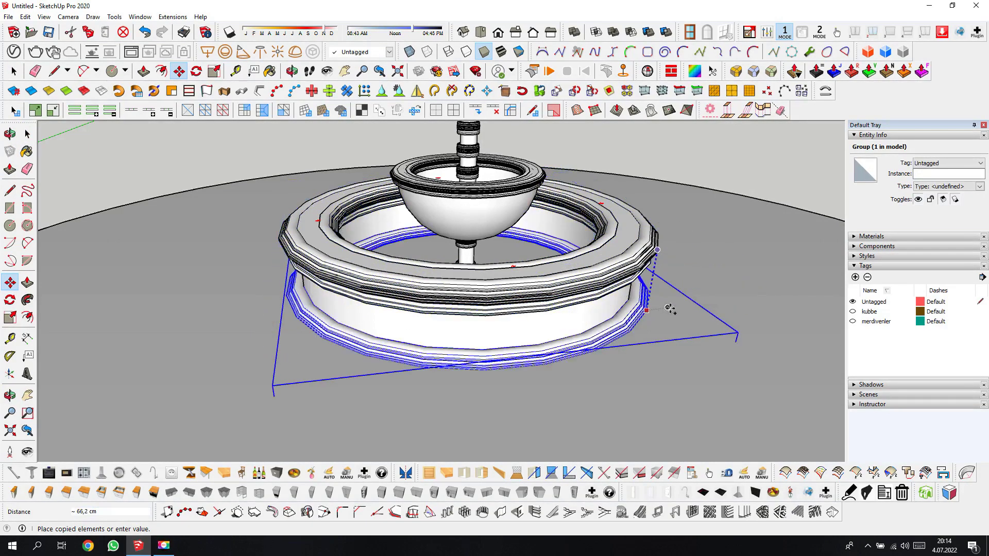
left_click(141, 159)
scroll(141, 160, "down", 5)
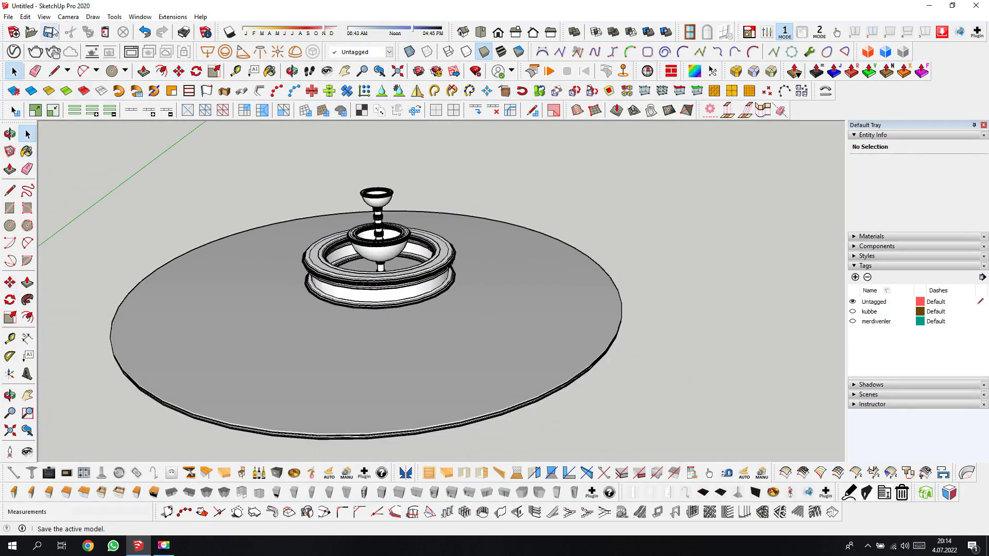
left_click(26, 17)
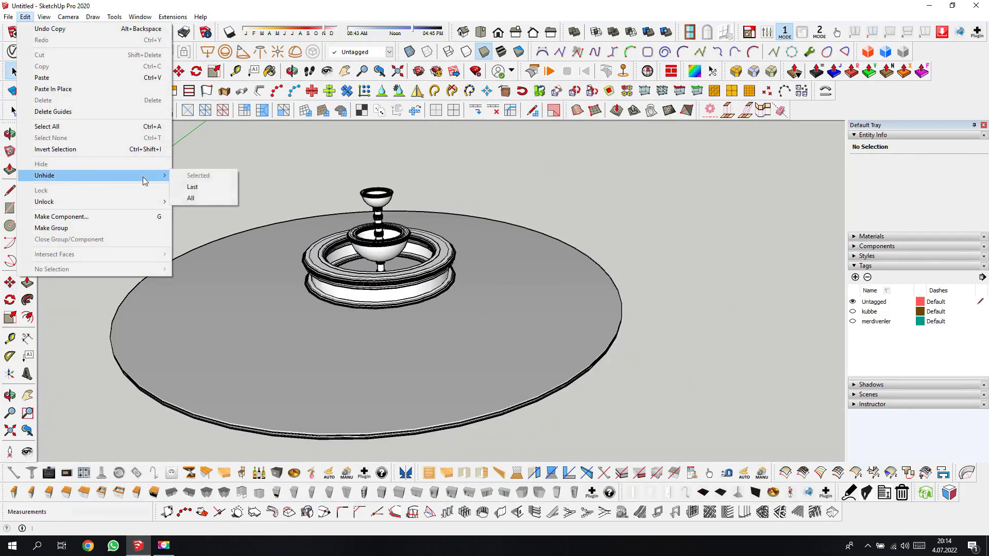
- Unhide all hidden geometry and turn on the kubbe and merdivenler tags
left_click(206, 200)
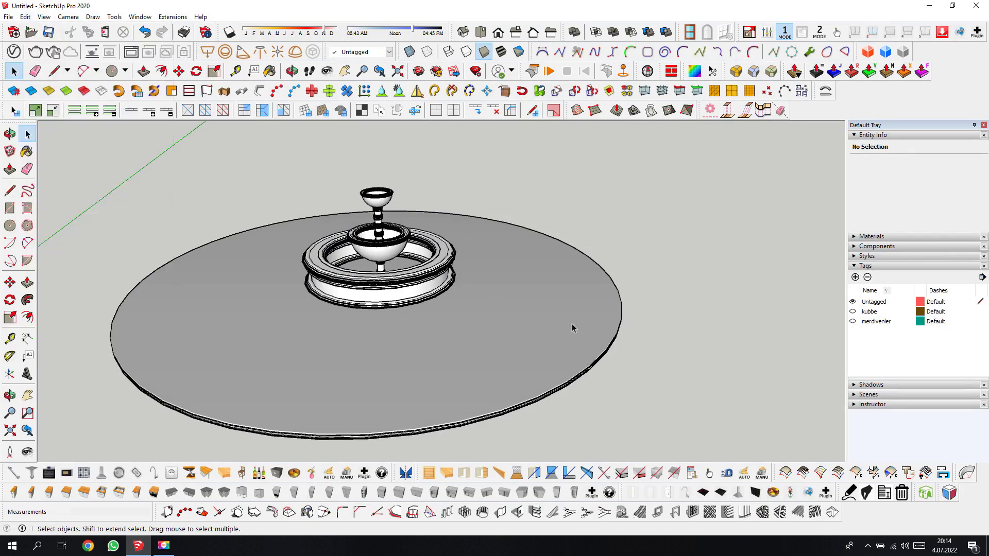
left_click(525, 353)
double_click(530, 354)
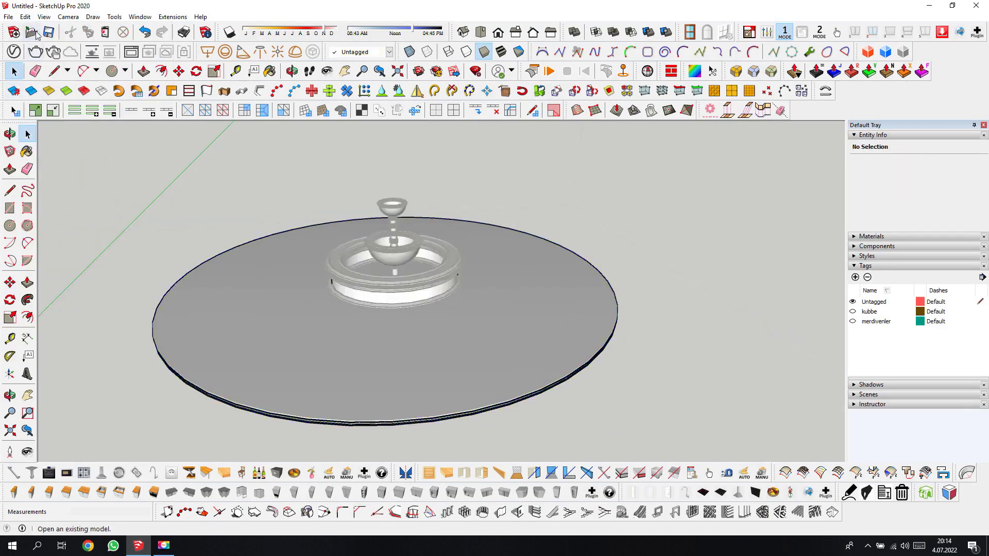
left_click(26, 17)
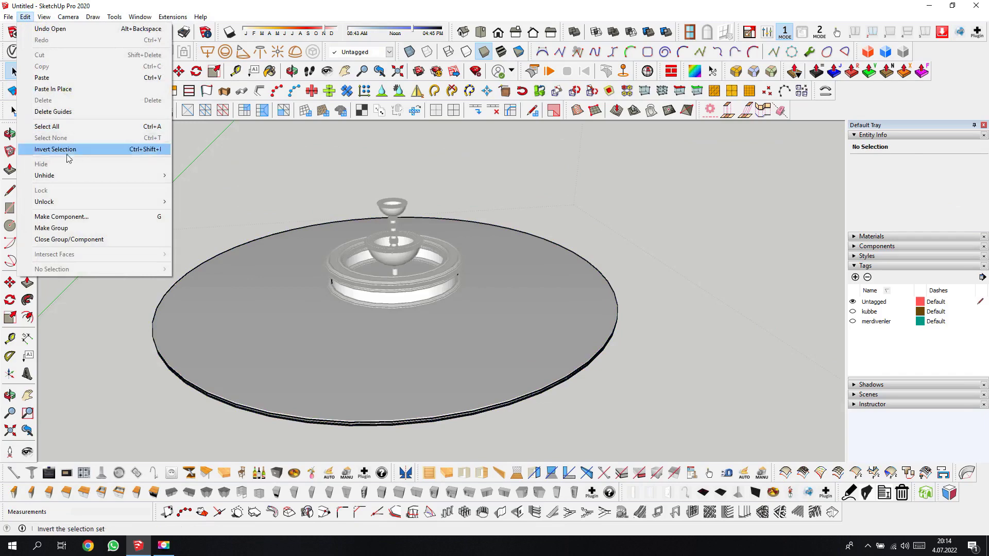
left_click(214, 199)
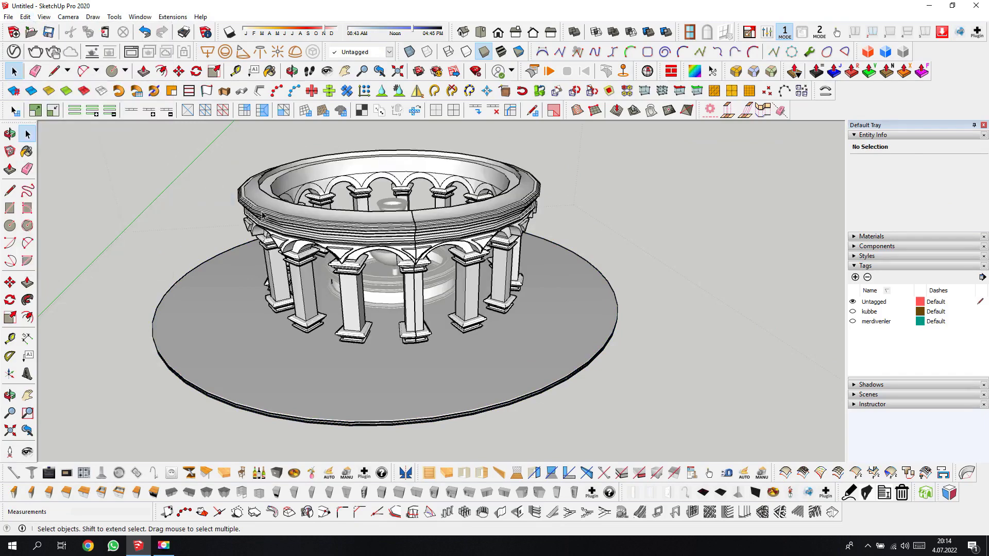
left_click(694, 238)
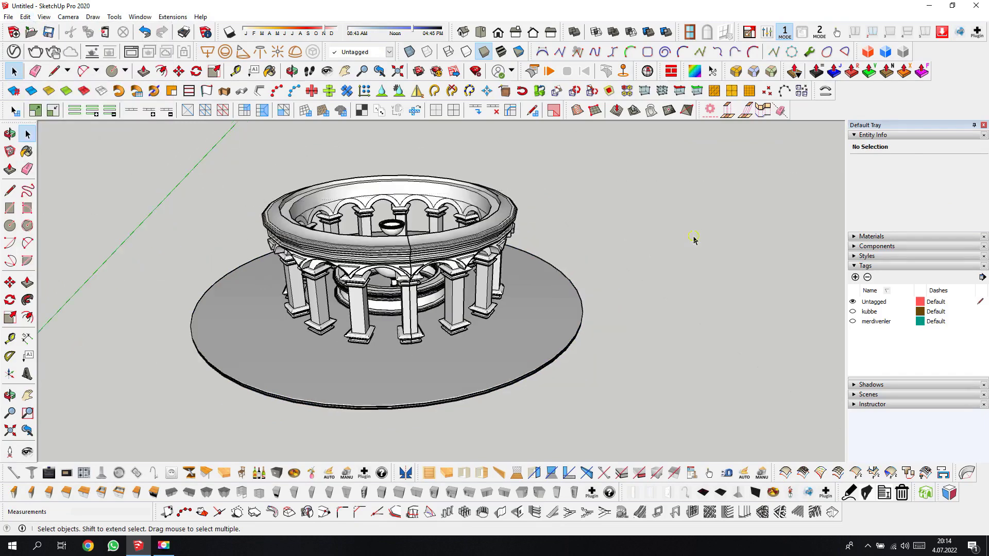
left_click(853, 312)
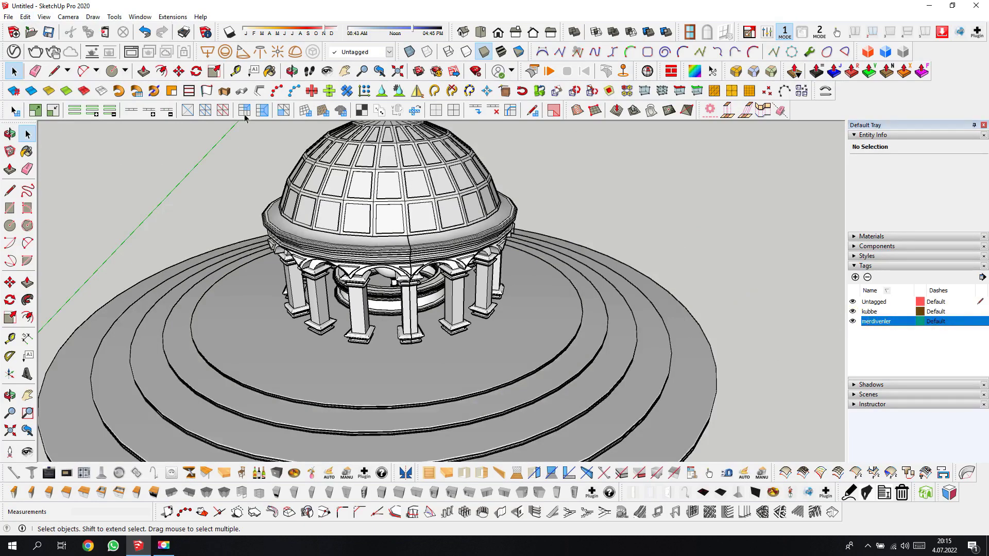
left_click_drag(366, 371, 204, 264)
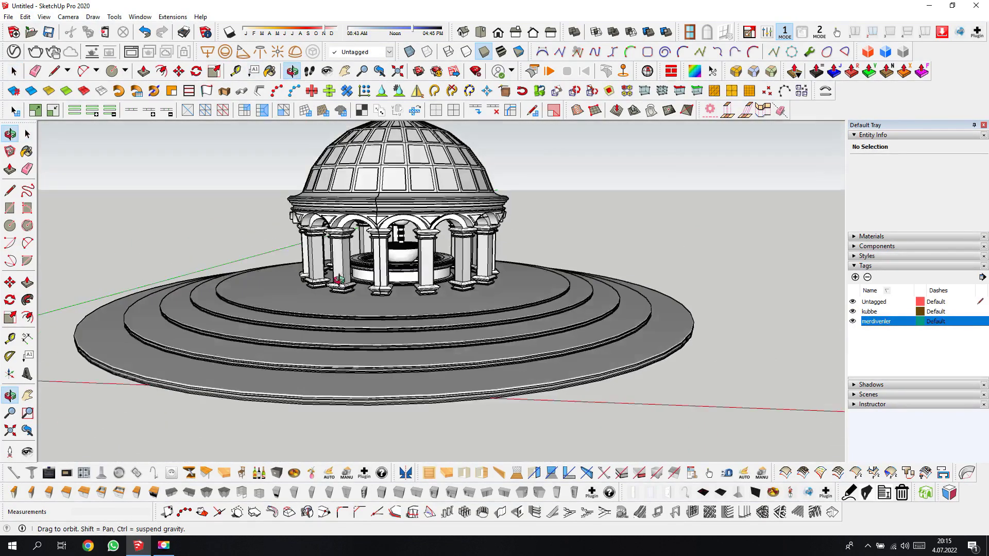
scroll(465, 382, "up", 3)
scroll(464, 382, "up", 2)
scroll(465, 382, "up", 2)
mouse_move(465, 382)
left_mouse_down()
mouse_move(287, 333)
mouse_move(547, 337)
left_mouse_up()
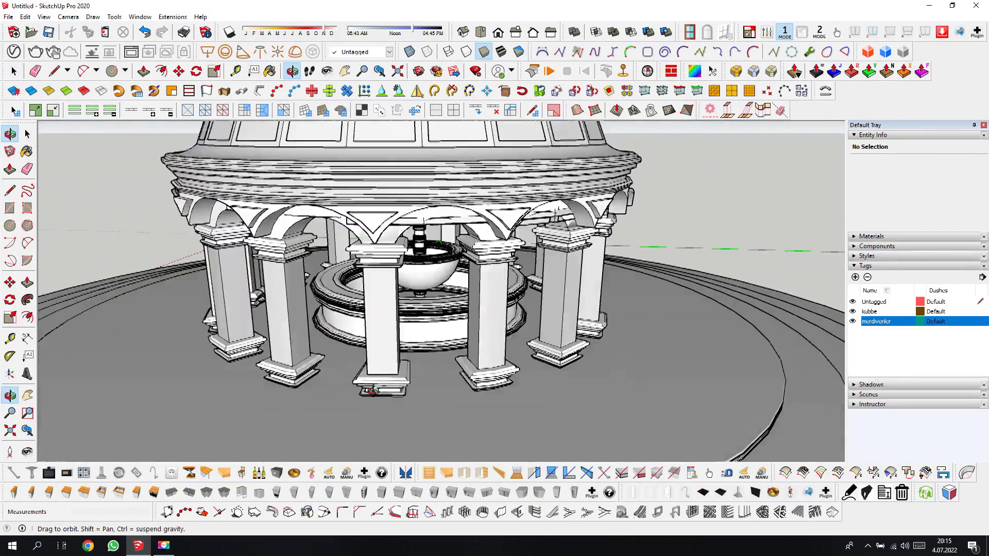
scroll(408, 411, "down", 3)
mouse_move(408, 411)
left_mouse_down()
mouse_move(587, 366)
mouse_move(608, 380)
mouse_move(637, 376)
mouse_move(496, 405)
left_mouse_up()
scroll(587, 366, "down", 2)
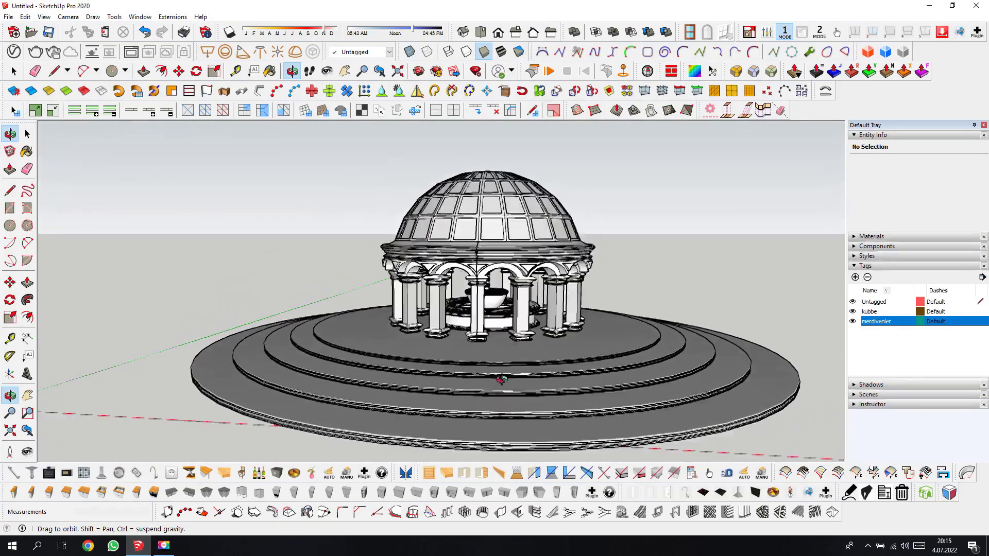
scroll(495, 405, "up", 3)
scroll(484, 376, "up", 2)
scroll(473, 348, "up", 2)
scroll(462, 320, "up", 2)
scroll(451, 293, "up", 2)
scroll(451, 293, "up", 1)
scroll(454, 295, "up", 2)
scroll(458, 299, "up", 2)
scroll(463, 303, "up", 1)
scroll(463, 303, "down", 2)
scroll(471, 277, "down", 2)
scroll(468, 276, "down", 2)
scroll(486, 265, "down", 1)
scroll(464, 294, "down", 2)
scroll(428, 299, "down", 2)
scroll(386, 304, "down", 1)
scroll(349, 308, "down", 1)
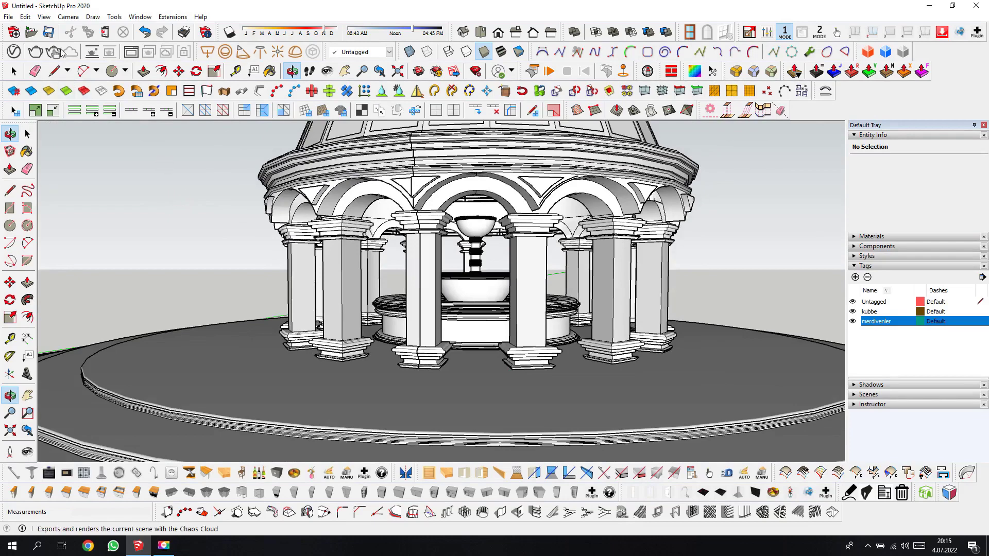